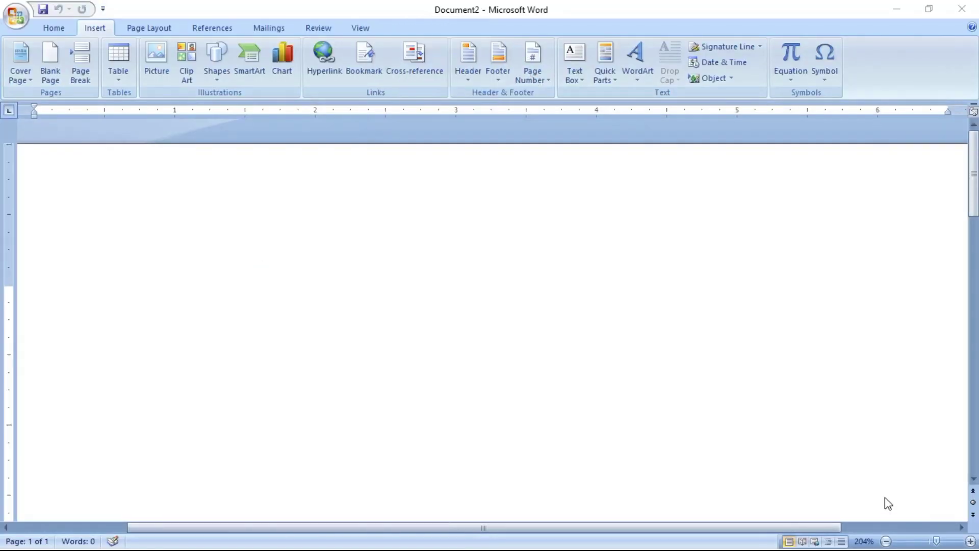
pyautogui.click(118, 80)
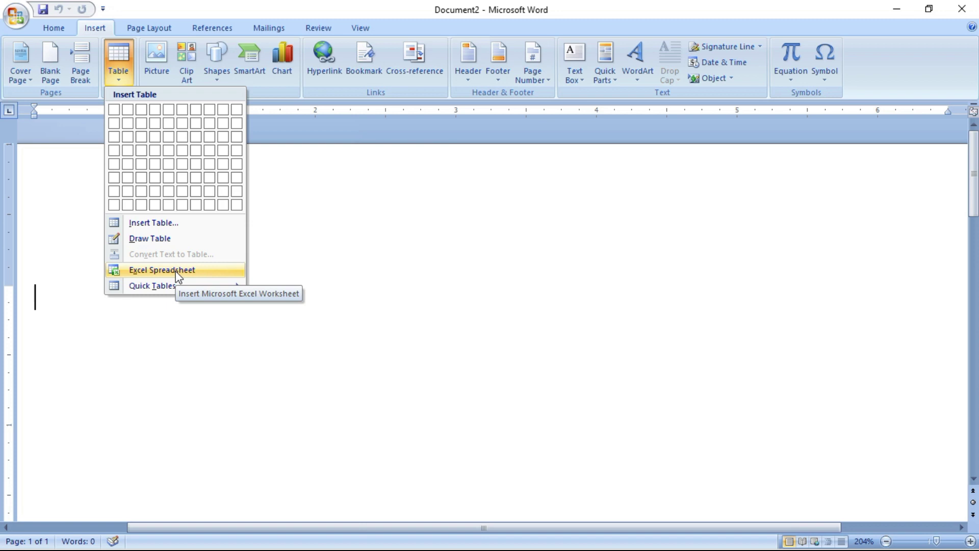
pyautogui.moveTo(209, 293)
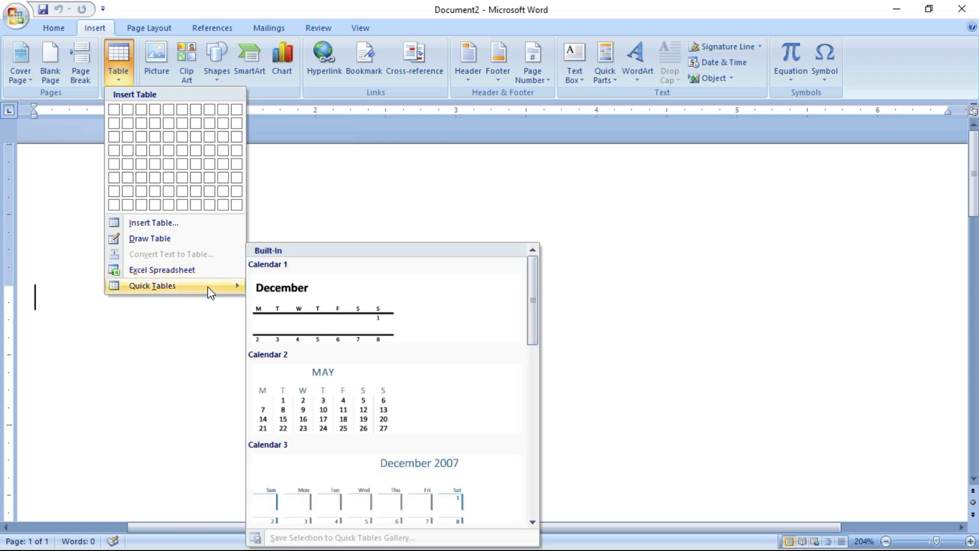
pyautogui.click(368, 179)
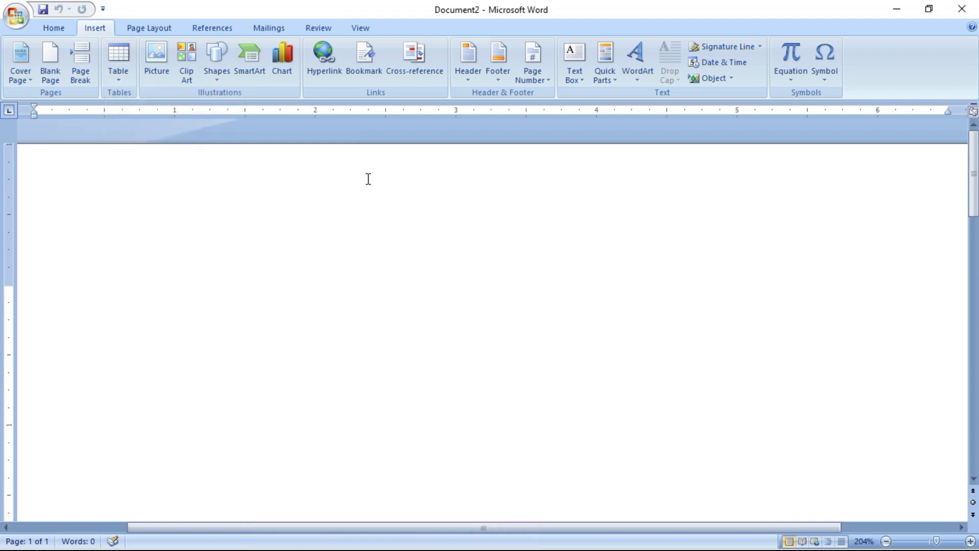
# Write the heading "4 COLUMNS X 3 ROWS" and insert a table with 4 columns and 3 rows beneath it
pyautogui.write('4 C')
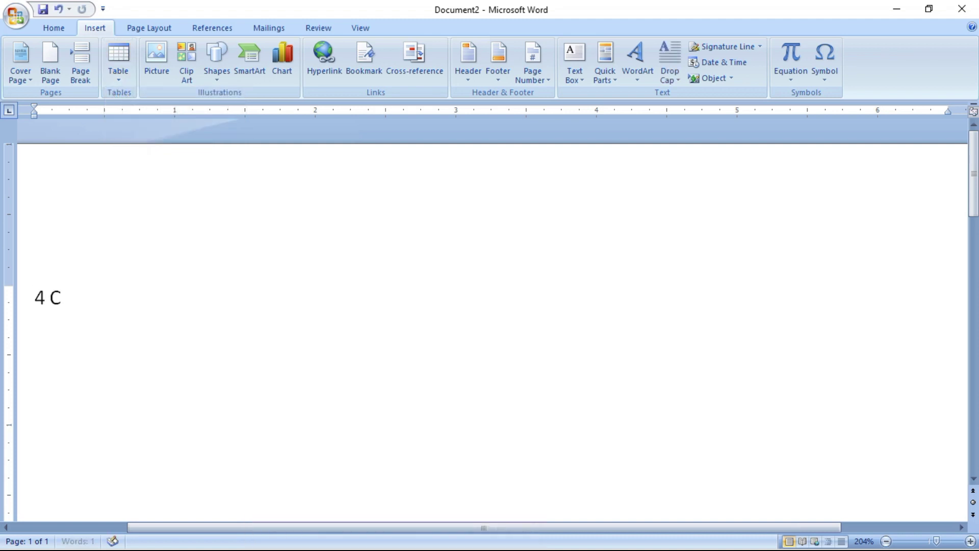
pyautogui.write('OLUMNS ')
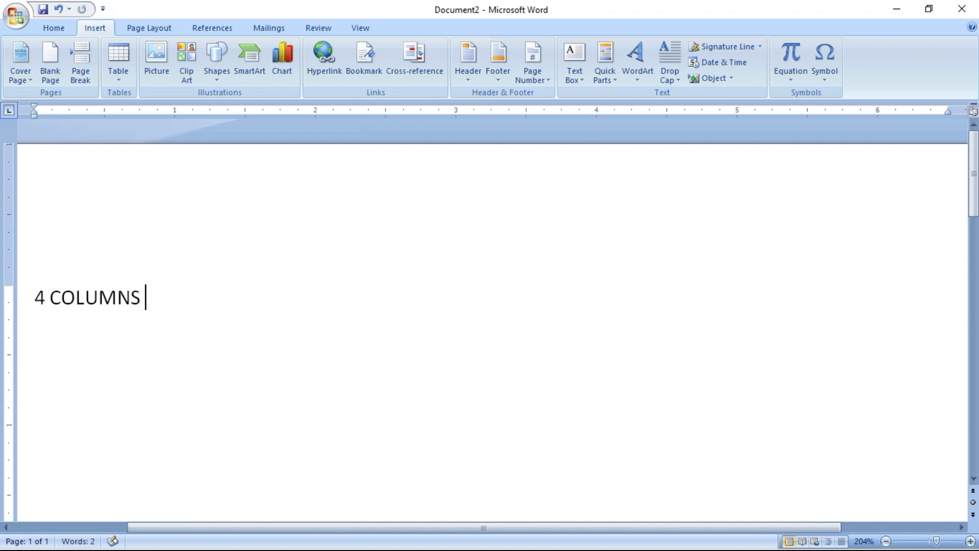
pyautogui.write('X 3 ROS')
pyautogui.press('BackSpace')
pyautogui.write('WS')
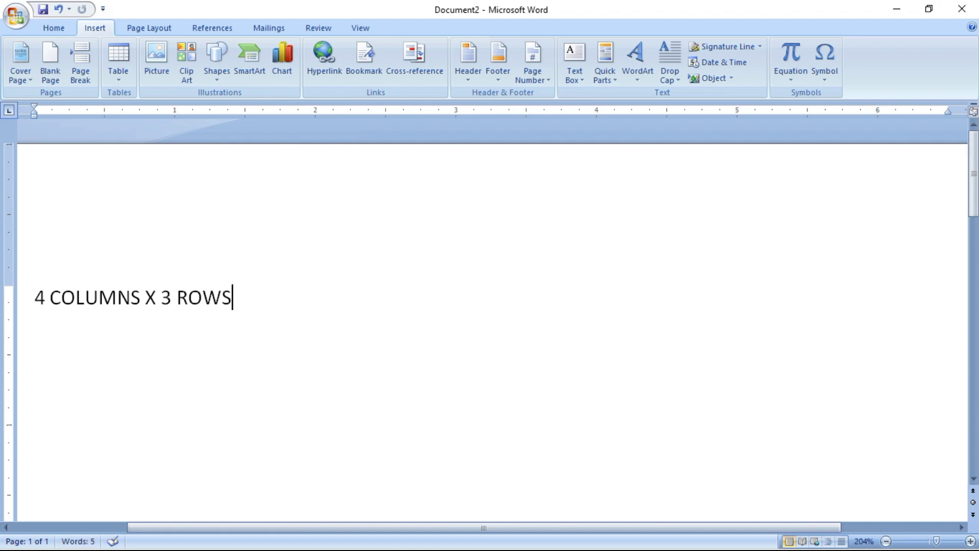
pyautogui.click(113, 72)
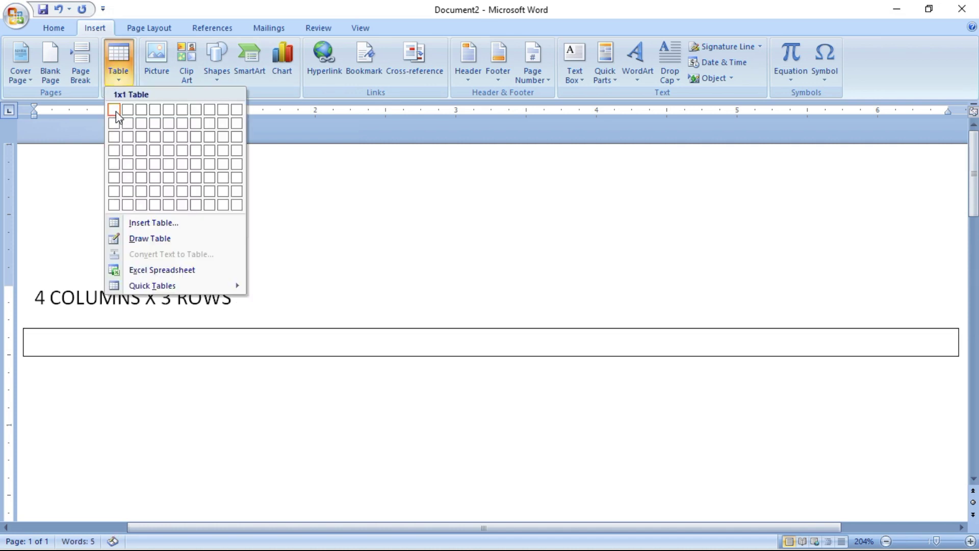
pyautogui.click(156, 138)
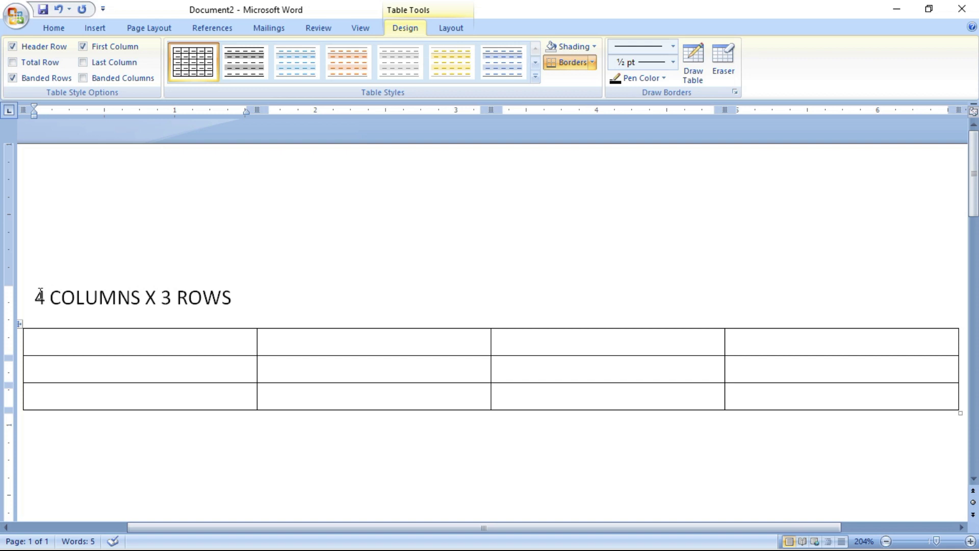
# Make the heading "4 COLUMNS X 3 ROWS" bold
pyautogui.moveTo(40, 295); pyautogui.dragTo(258, 284)
pyautogui.click(125, 72)
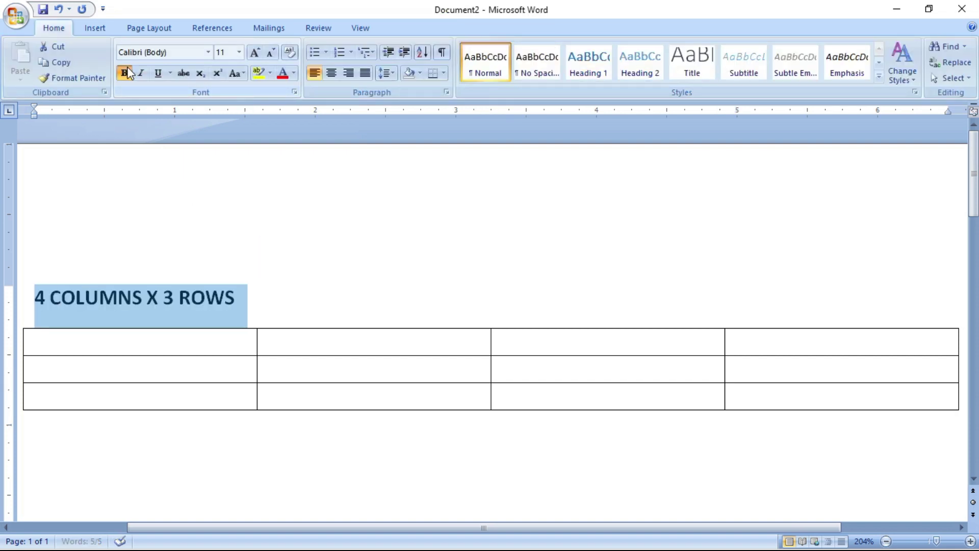
pyautogui.click(389, 271)
# Write the heading "5 COLUMNS X 6 ROWS" below the first table, leaving a blank line after it
pyautogui.scroll(-3, 391, 266)
pyautogui.click(228, 277)
pyautogui.press('Return')
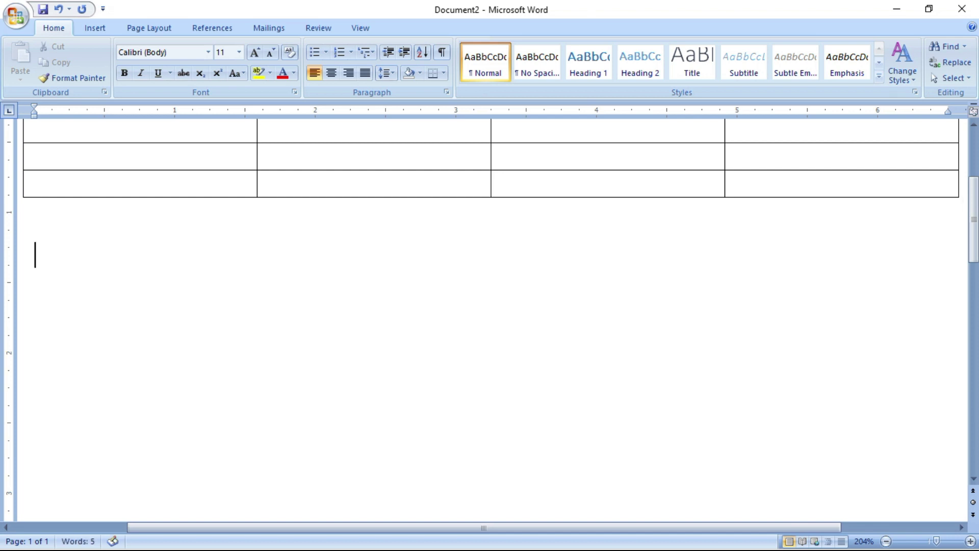
pyautogui.write('5 COLUMNA')
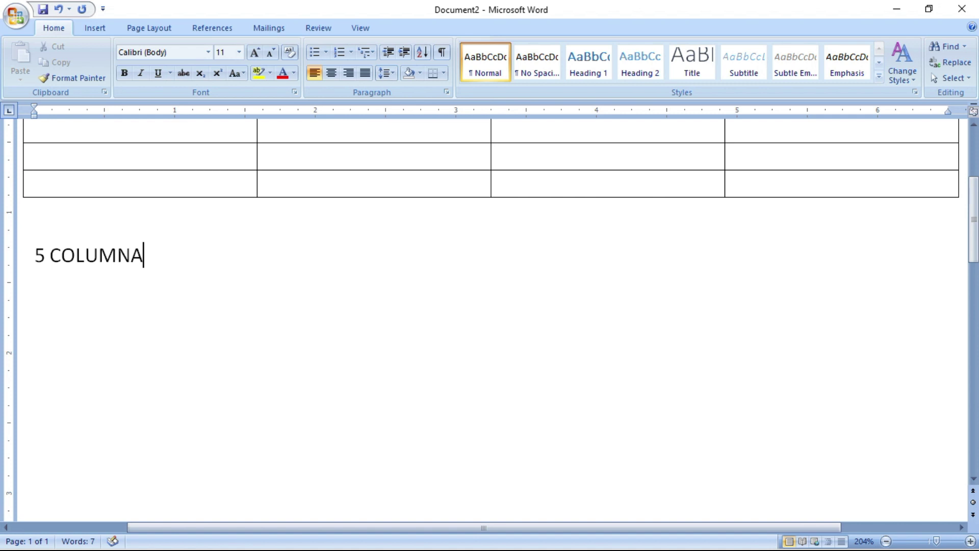
pyautogui.press('BackSpace')
pyautogui.write('S X 6 ROWS')
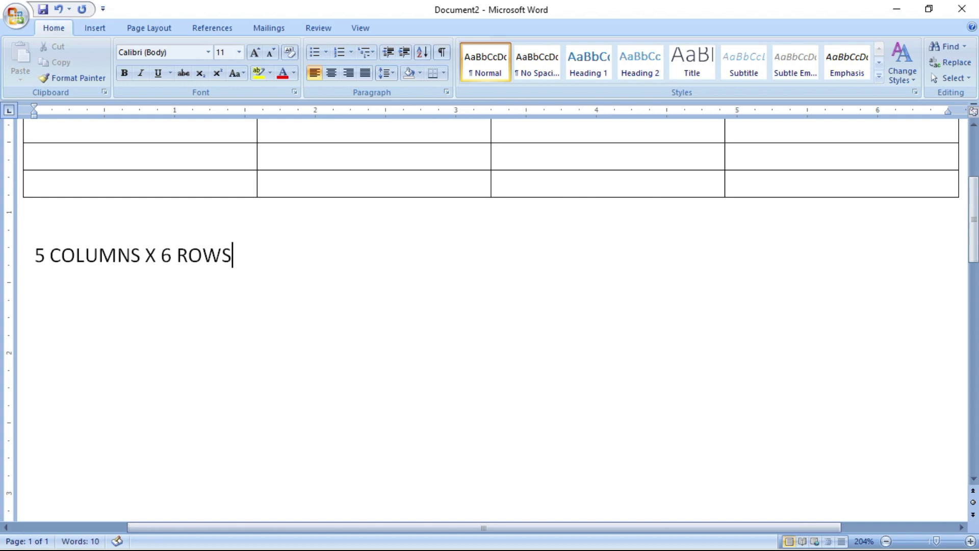
pyautogui.press('Return')
pyautogui.press('Return')
# Insert a table with 5 columns and 6 rows under the "5 COLUMNS X 6 ROWS" heading
pyautogui.click(102, 28)
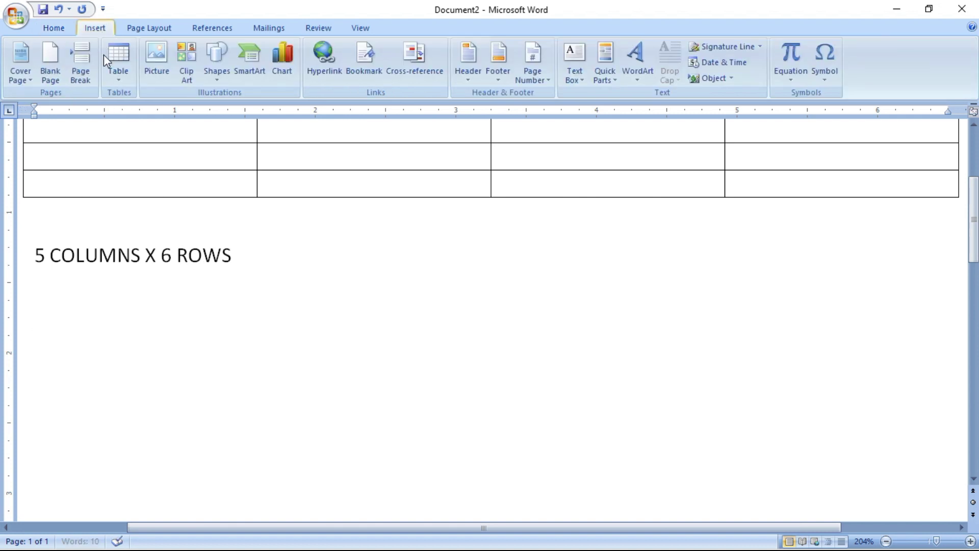
pyautogui.click(114, 79)
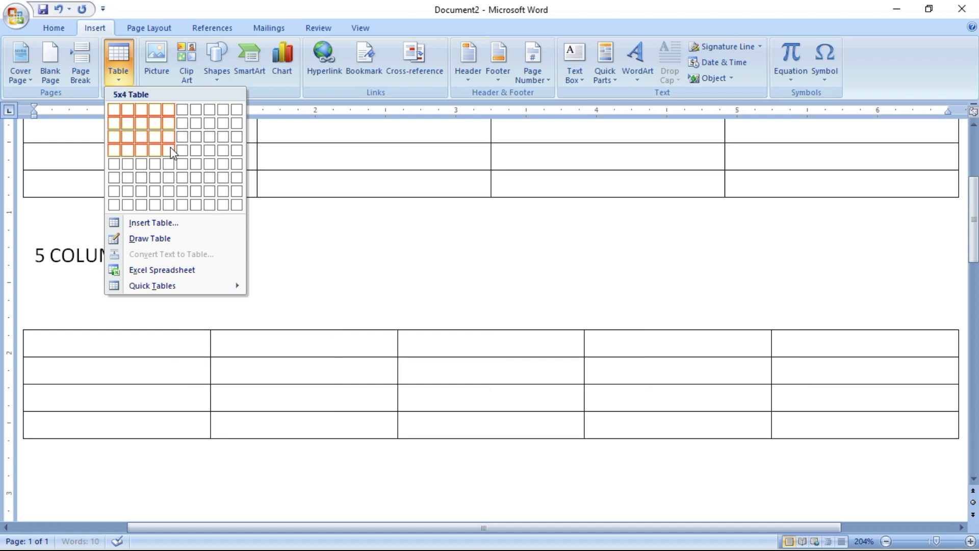
pyautogui.click(169, 181)
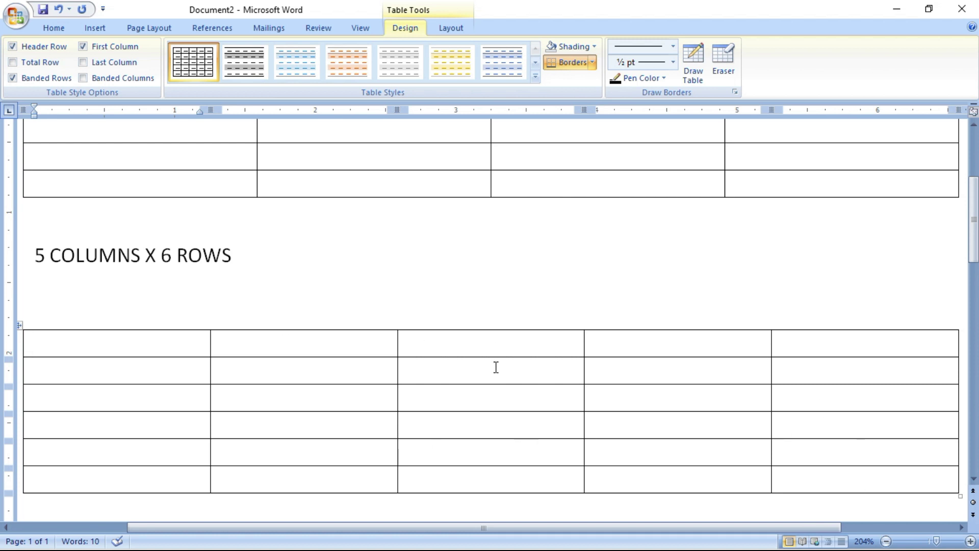
# Append a new row to the end of the five-column table from its last cell
pyautogui.scroll(-3, 229, 403)
pyautogui.click(202, 414)
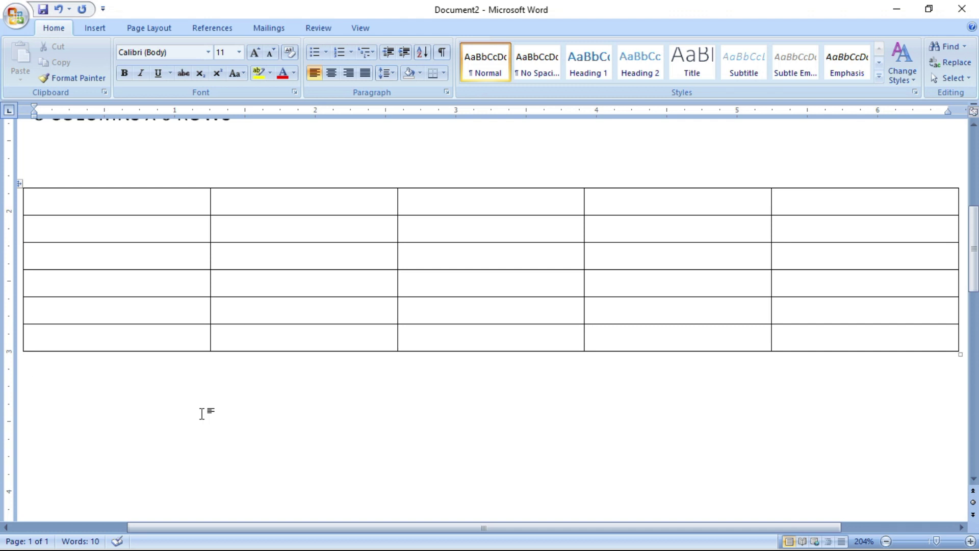
pyautogui.press('Return')
pyautogui.click(791, 339)
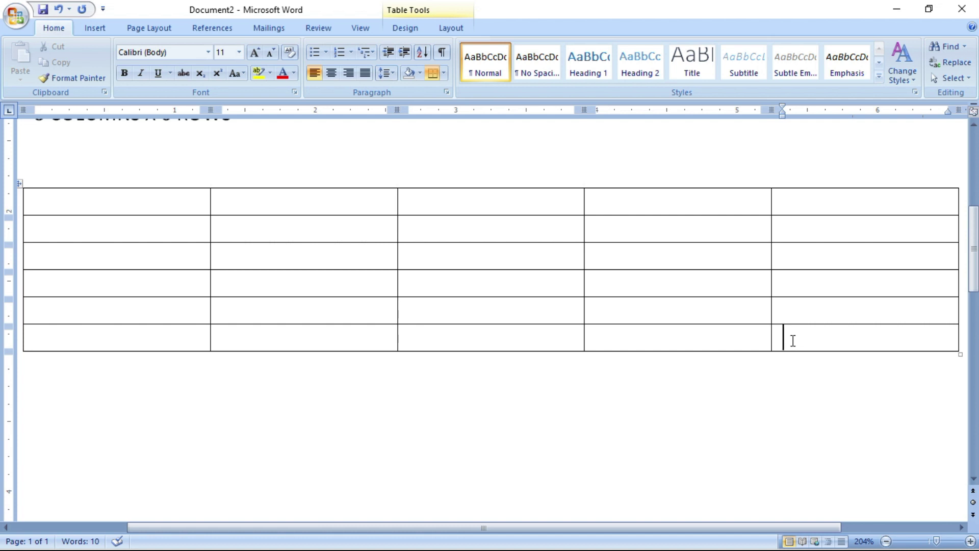
pyautogui.press('Tab')
# Enter "Click tab Key" in the last cell of the newly added row
pyautogui.click(794, 364)
pyautogui.write('Click ta')
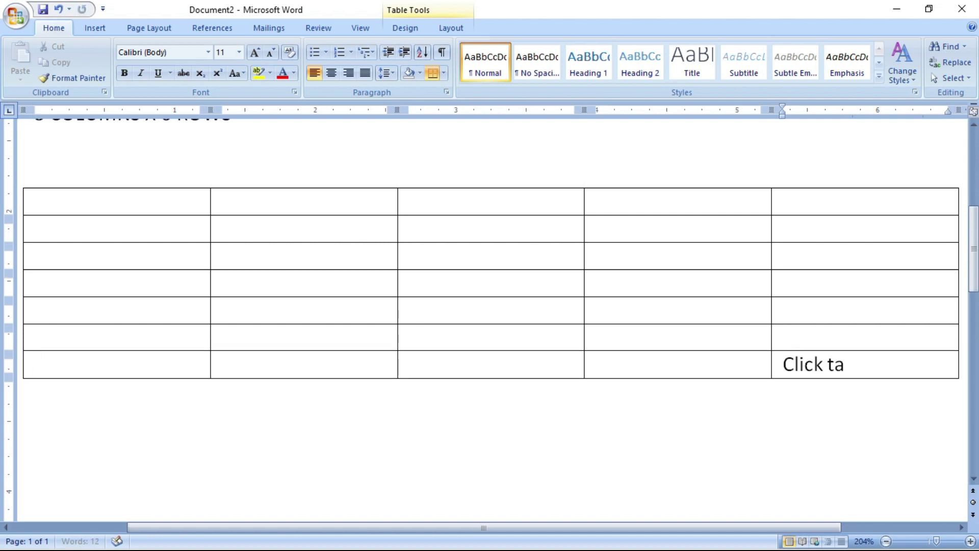
pyautogui.write('b e')
pyautogui.press('BackSpace')
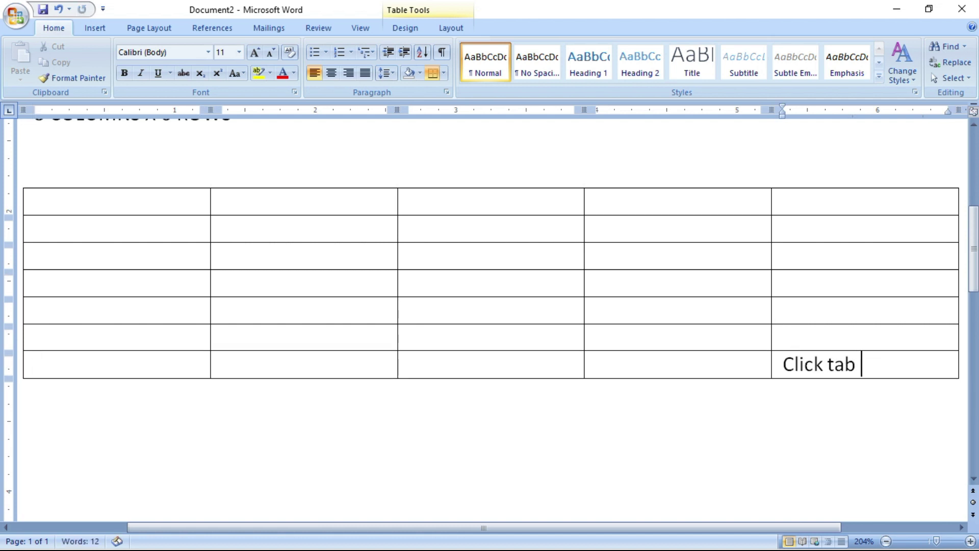
pyautogui.write('Key')
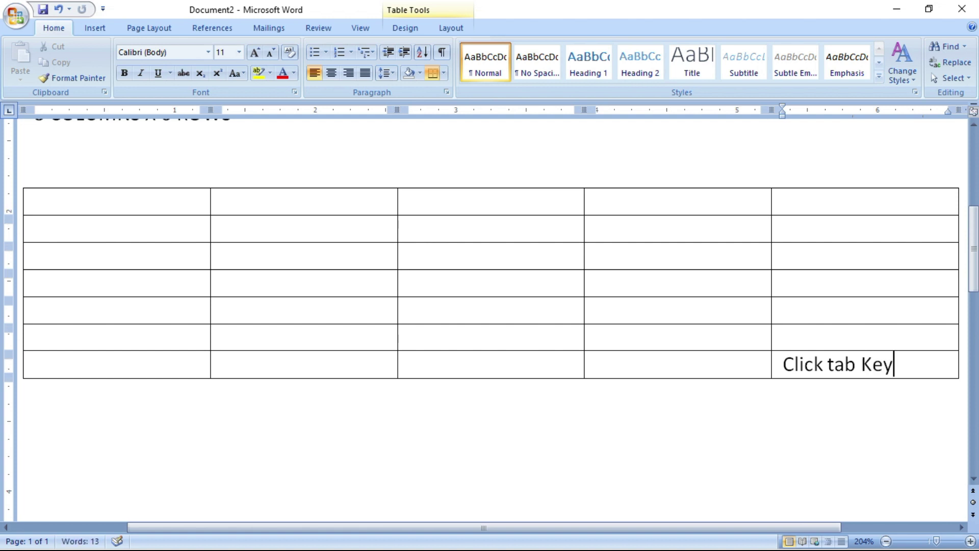
# Append another row below the "Click tab Key" row and move to its last cell
pyautogui.press('Tab')
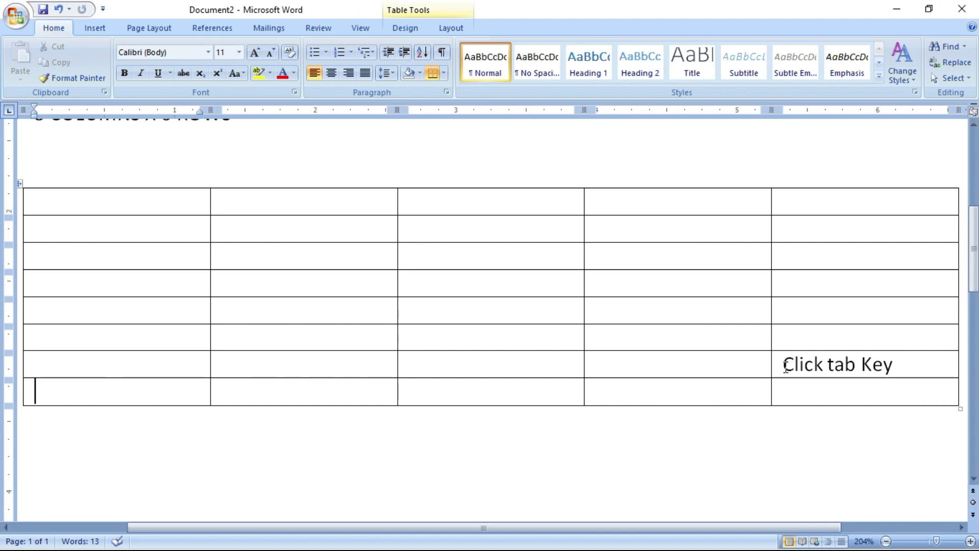
pyautogui.press('Tab')
pyautogui.press('Tab')
pyautogui.press('Tab')
pyautogui.press('Tab')
# Enter the note "To insert a new row Click tab key by keeping the last row" in the bottom row's last cell
pyautogui.write('To in')
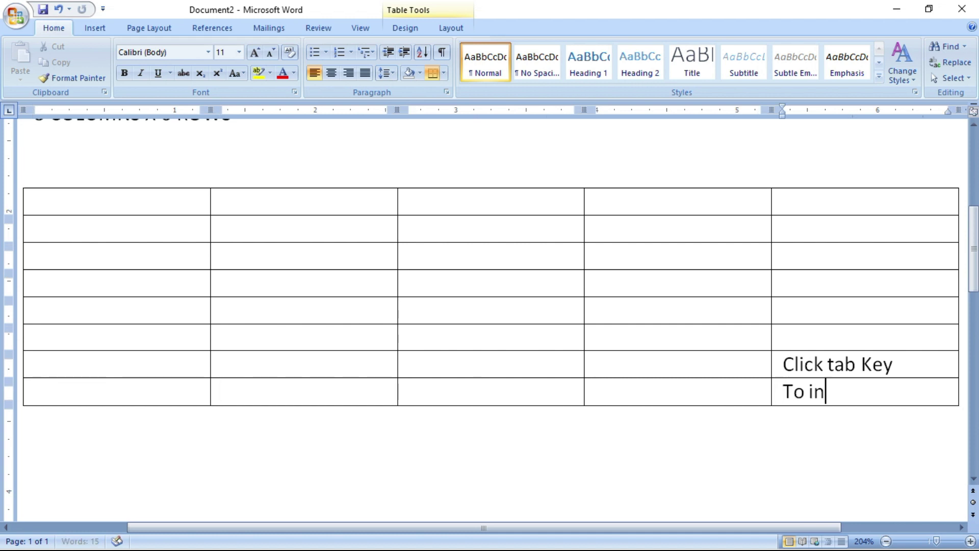
pyautogui.write('sert a new r')
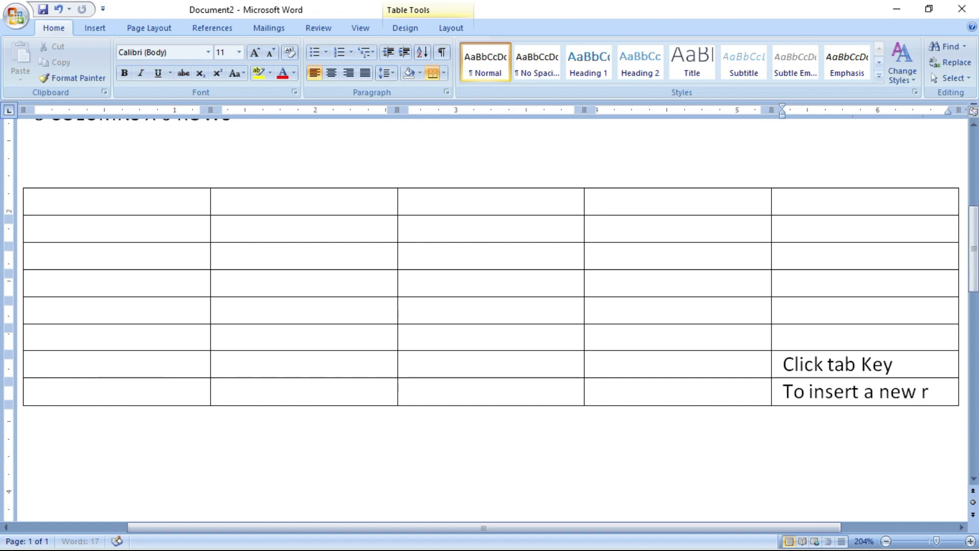
pyautogui.write('ow C')
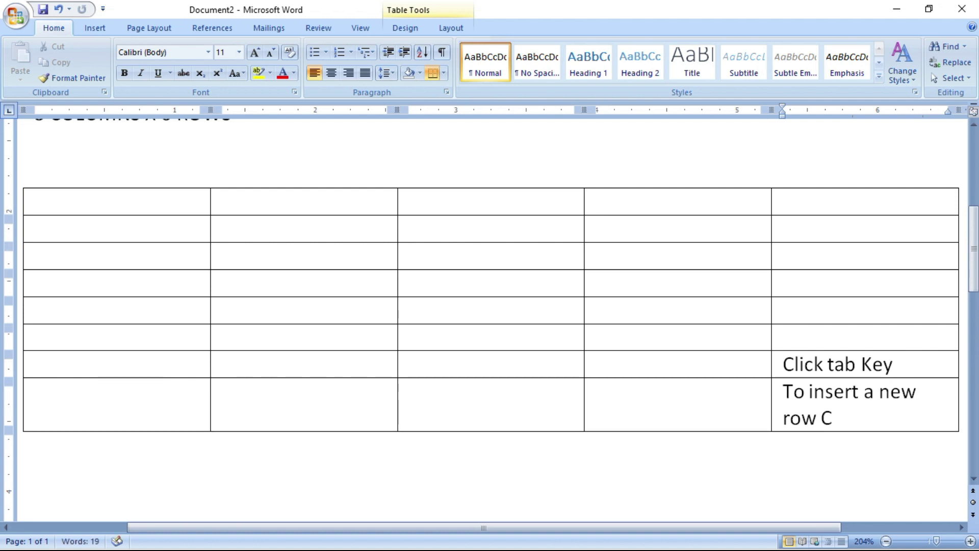
pyautogui.write('lick tab e')
pyautogui.press('BackSpace')
pyautogui.write('k')
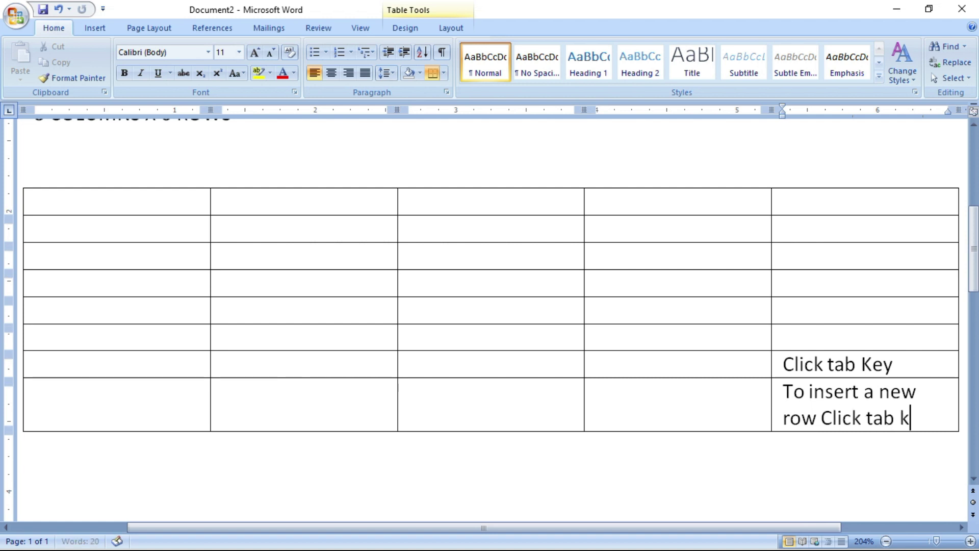
pyautogui.write('ey by kee')
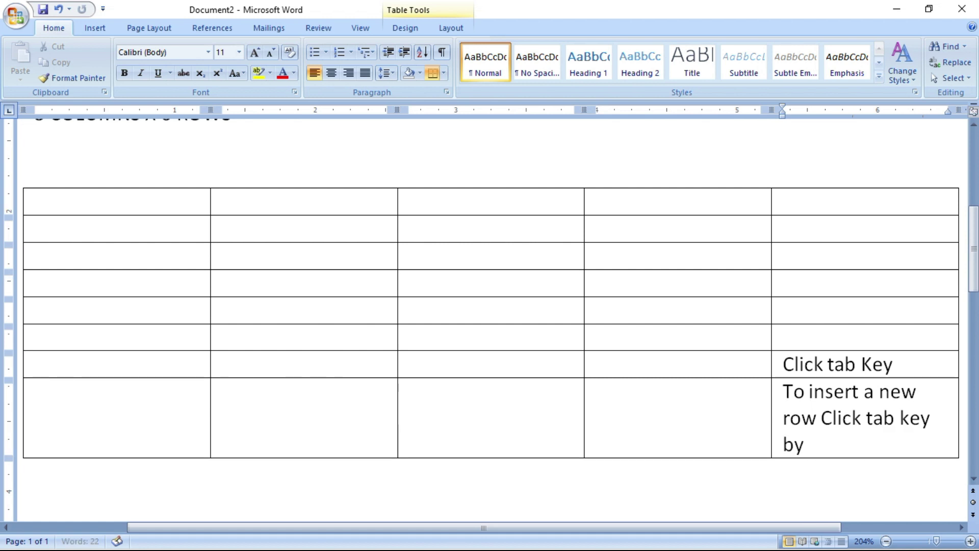
pyautogui.write('ping')
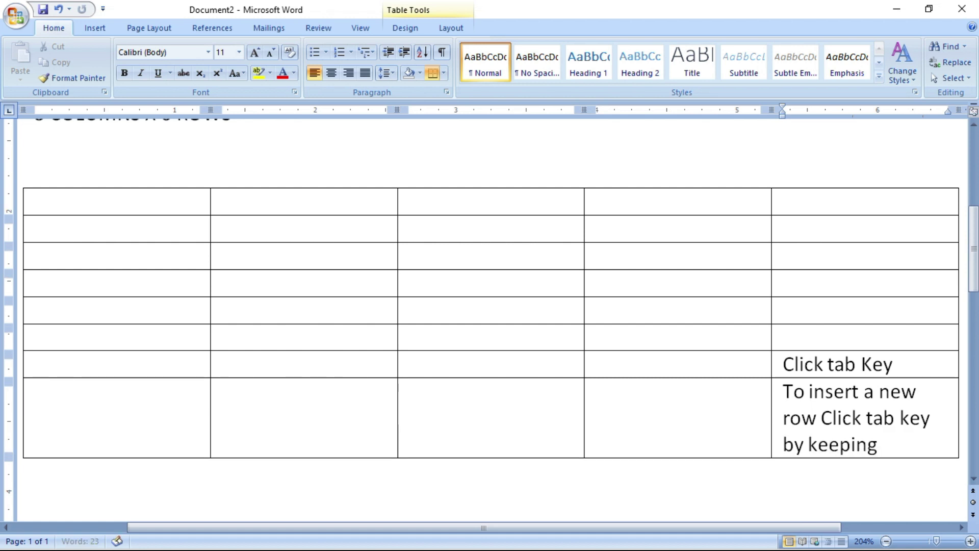
pyautogui.write(' the last ')
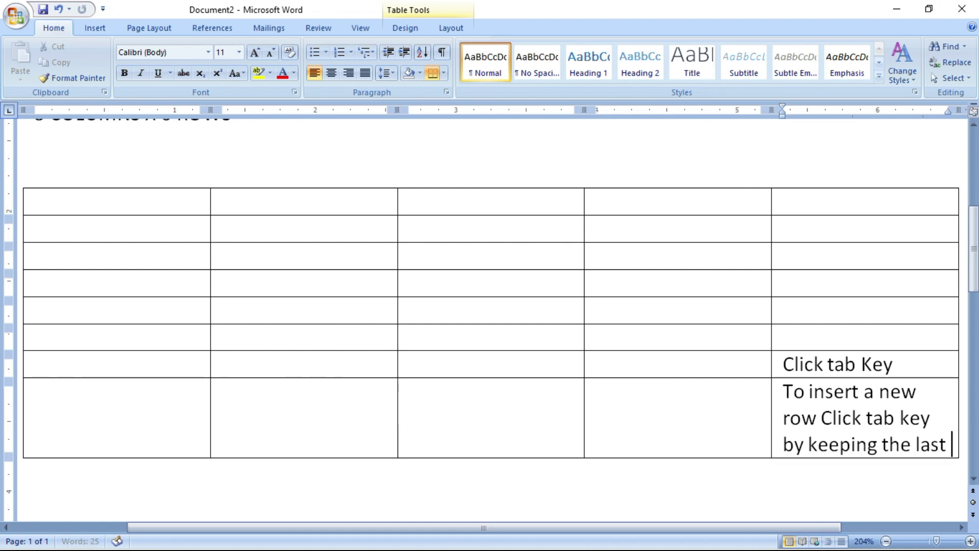
pyautogui.write('ros')
pyautogui.press('BackSpace')
pyautogui.write('s')
pyautogui.press('BackSpace')
pyautogui.write('w')
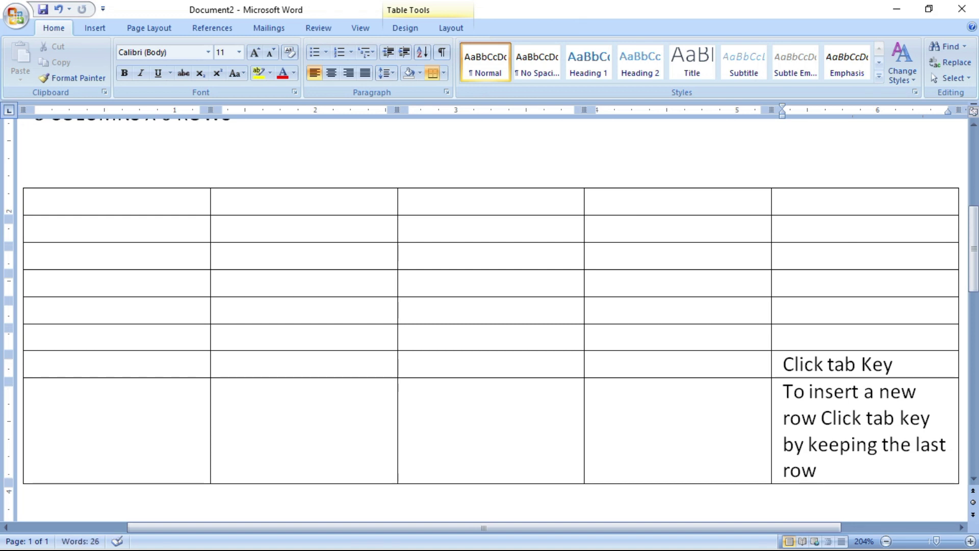
# Append several empty rows below the note's row by advancing cell by cell past the table's last cell
pyautogui.press('Tab')
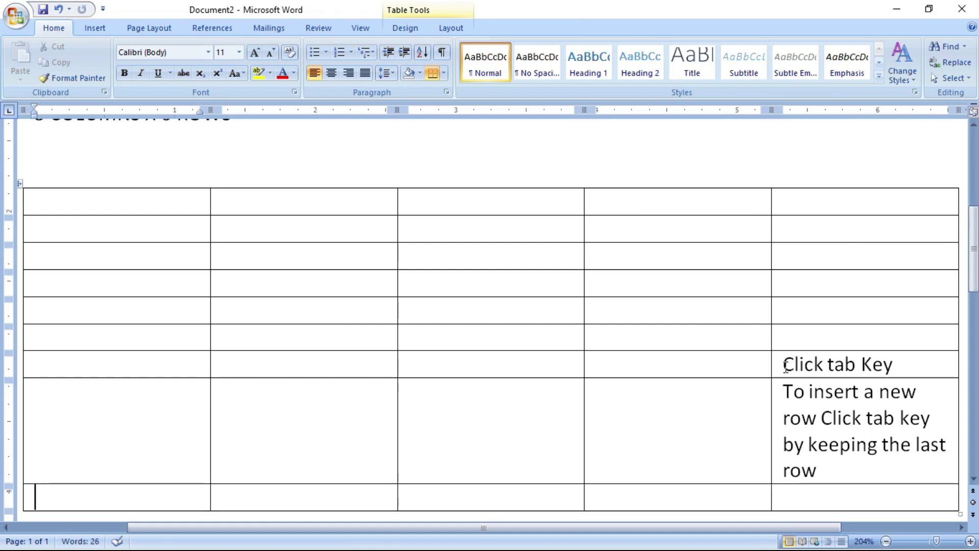
pyautogui.press('Tab')
pyautogui.press('Tab')
pyautogui.press('Tab')
pyautogui.press('Tab')
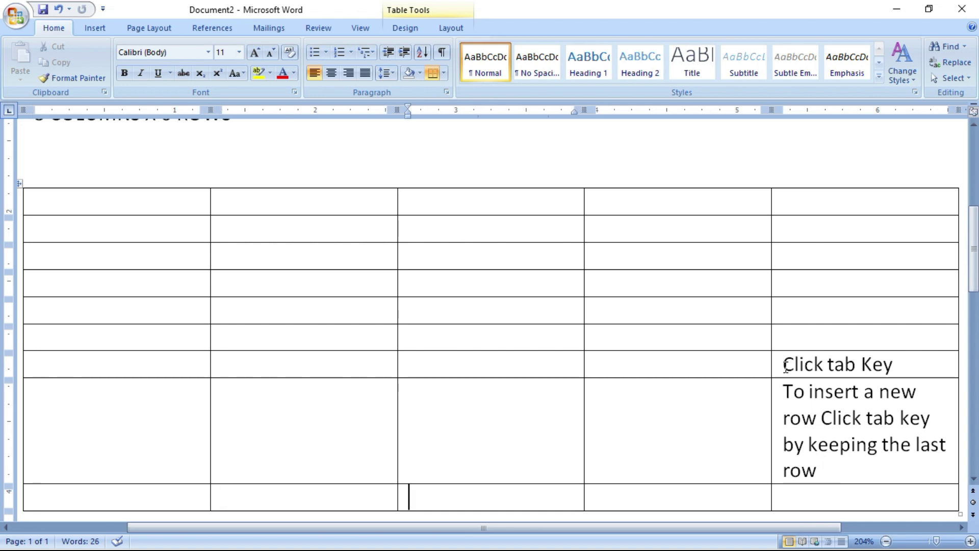
pyautogui.press('Tab')
pyautogui.press('Tab')
pyautogui.press('Tab')
pyautogui.press('Tab')
pyautogui.press('Tab')
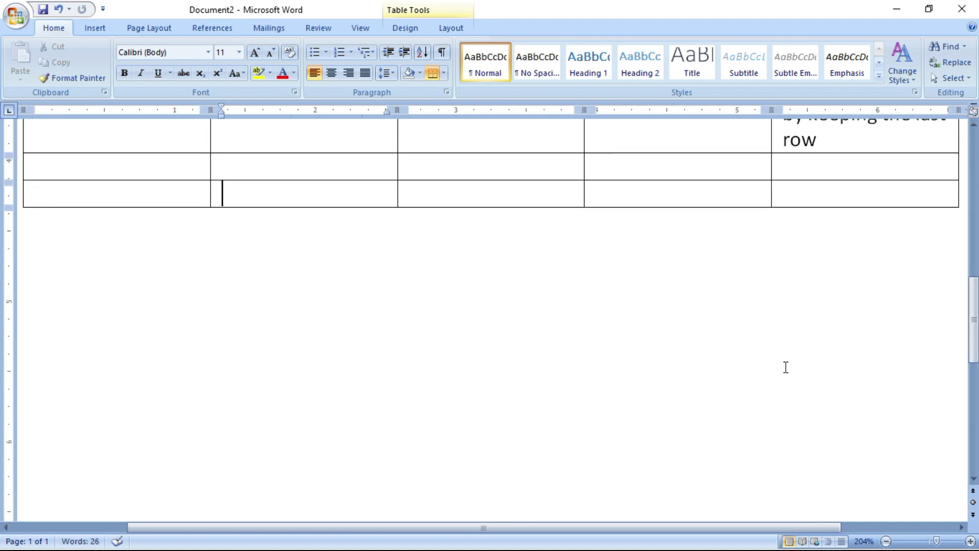
pyautogui.press('Tab')
pyautogui.press('Tab')
pyautogui.press('Tab')
pyautogui.press('Tab')
pyautogui.press('Tab')
pyautogui.press('Tab')
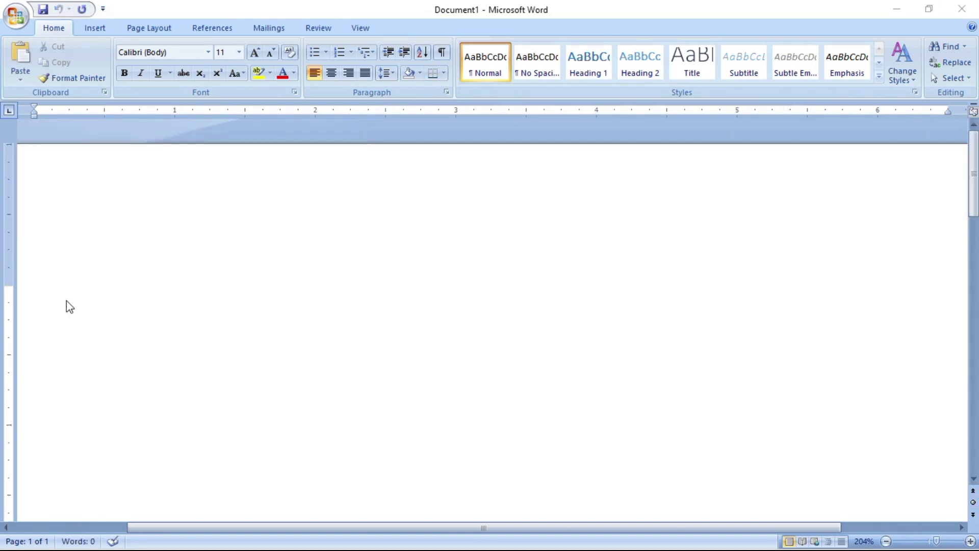
# Write the heading "HOW TO CREATE TABLE USING DRAW TABLE?" in the blank Document1, followed by empty lines
pyautogui.click(66, 301)
pyautogui.write('HOW TO CR')
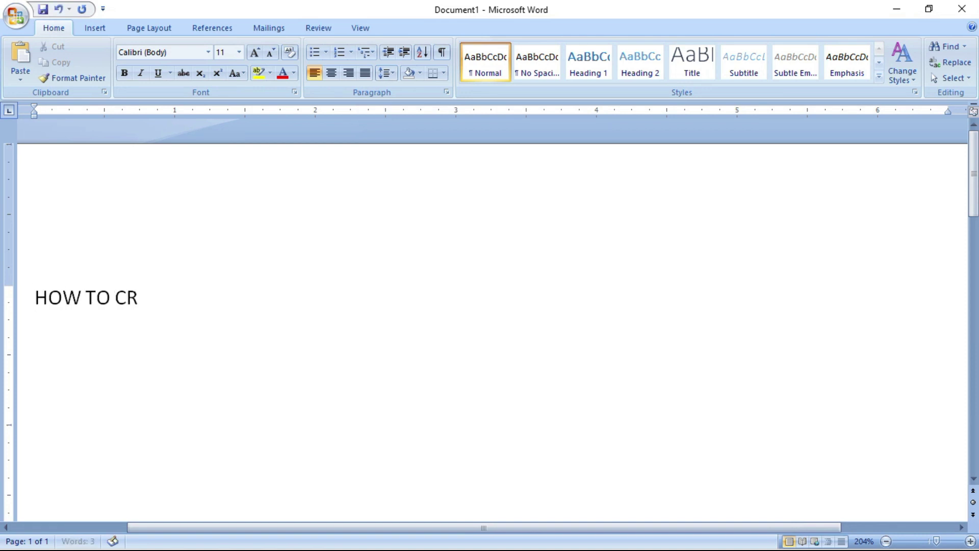
pyautogui.write('EATE TABLE USING DRAW TABLE?')
pyautogui.press('Return')
pyautogui.press('Return')
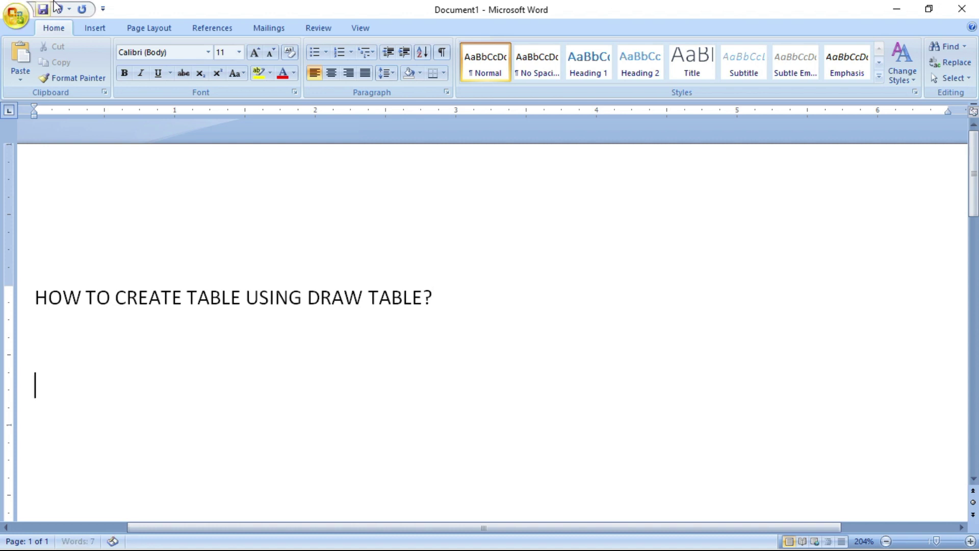
# Draw a table's rectangular outer frame below the heading with Draw Table, about 4.4 inches wide and 2 inches tall
pyautogui.click(96, 26)
pyautogui.click(119, 76)
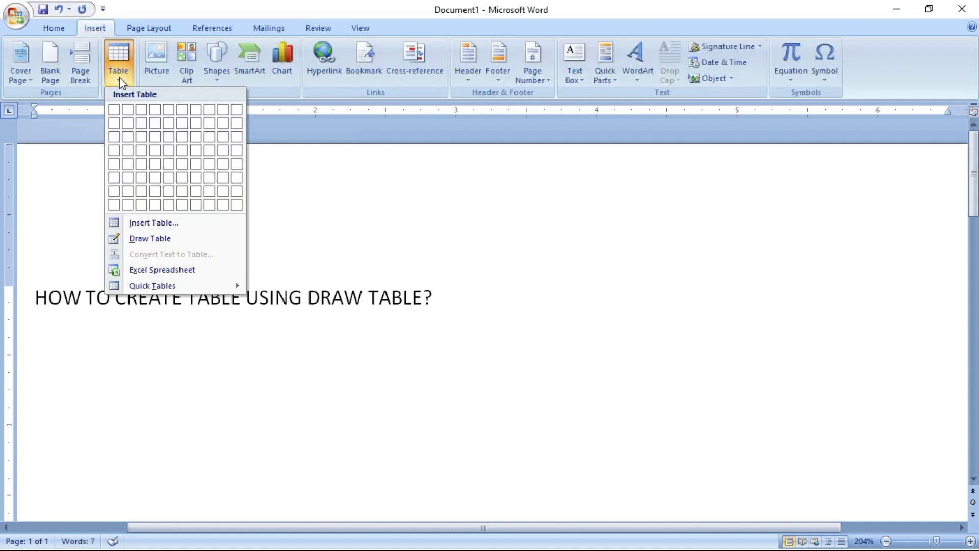
pyautogui.click(162, 235)
pyautogui.scroll(-5, 400, 312)
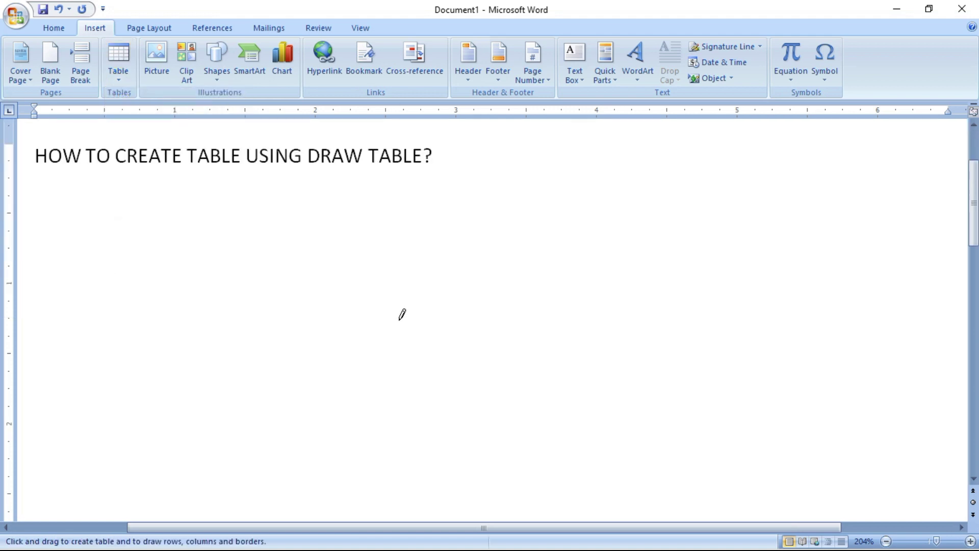
pyautogui.moveTo(116, 174)
pyautogui.mouseDown()
pyautogui.moveTo(169, 341)
pyautogui.moveTo(350, 445)
pyautogui.moveTo(553, 464)
pyautogui.moveTo(737, 462)
pyautogui.mouseUp()
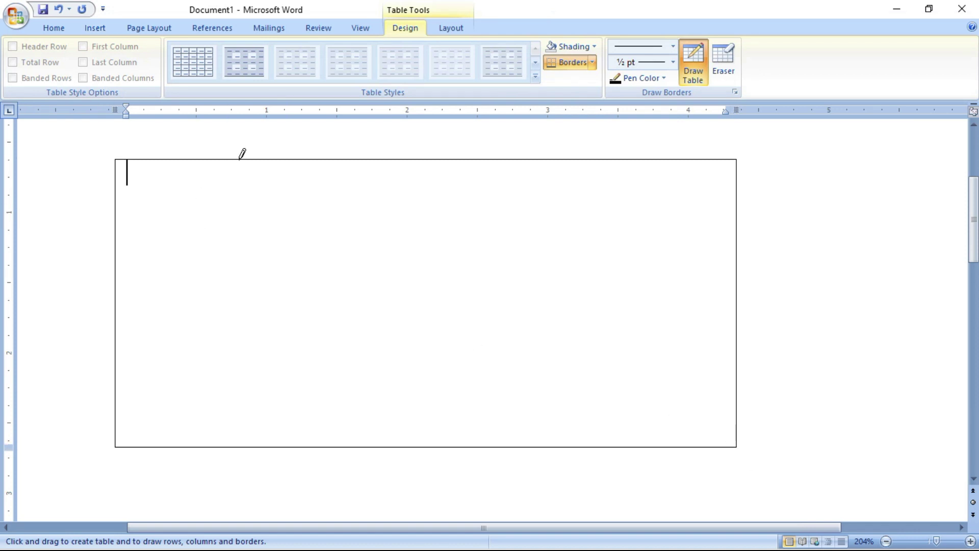
# Divide the drawn frame into three columns and four rows with two vertical and three horizontal lines
pyautogui.moveTo(277, 154); pyautogui.dragTo(277, 357)
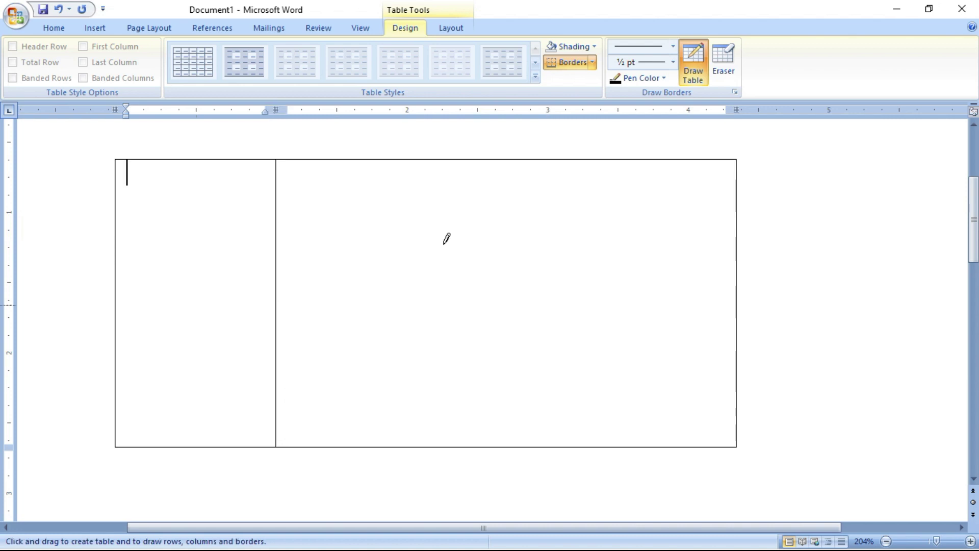
pyautogui.moveTo(513, 158); pyautogui.dragTo(500, 363)
pyautogui.moveTo(117, 239); pyautogui.dragTo(620, 236)
pyautogui.moveTo(116, 332)
pyautogui.mouseDown()
pyautogui.moveTo(246, 346)
pyautogui.moveTo(730, 340)
pyautogui.mouseUp()
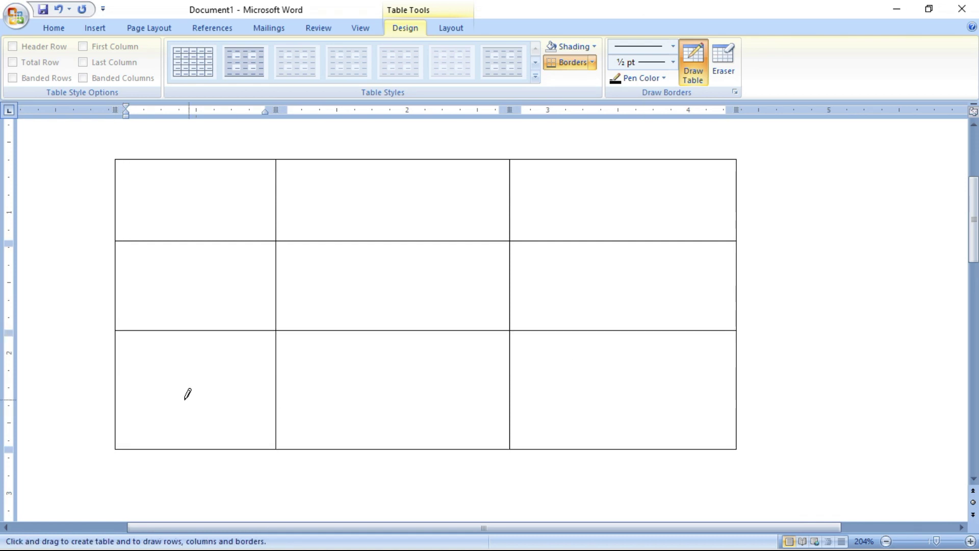
pyautogui.moveTo(119, 384); pyautogui.dragTo(629, 405)
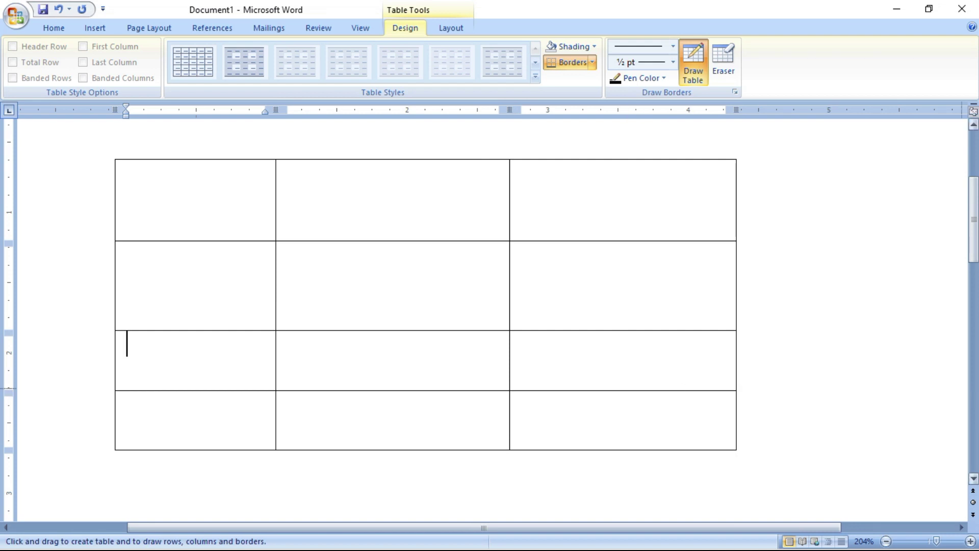
# Draw a vertical partition through the second and third rows of the middle column, and erase both its segments
pyautogui.moveTo(397, 240)
pyautogui.mouseDown()
pyautogui.moveTo(381, 319)
pyautogui.moveTo(402, 333)
pyautogui.mouseUp()
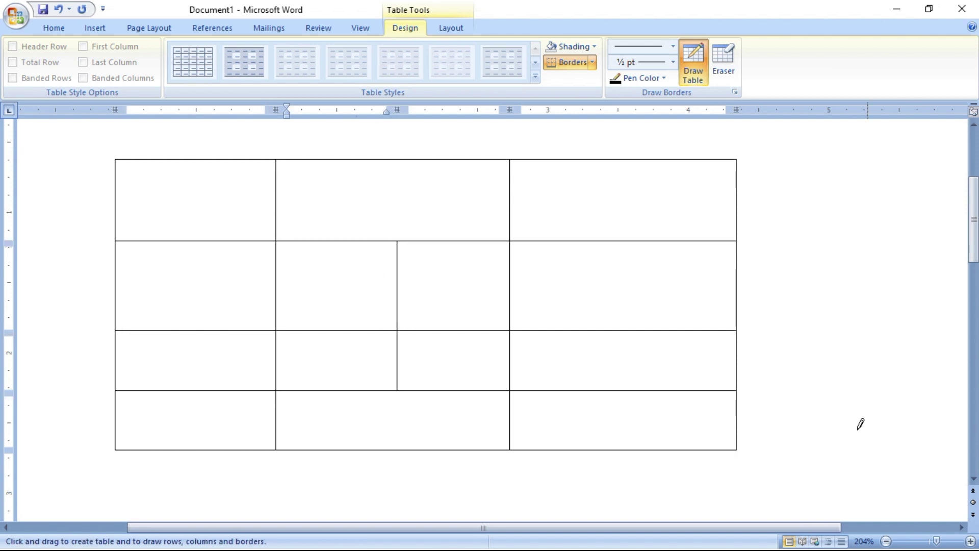
pyautogui.click(723, 64)
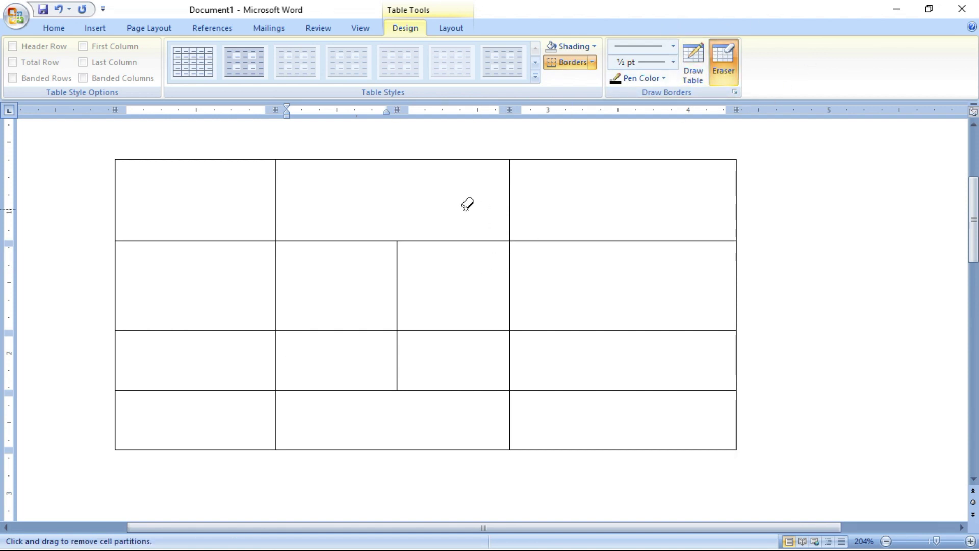
pyautogui.moveTo(400, 261); pyautogui.dragTo(397, 257)
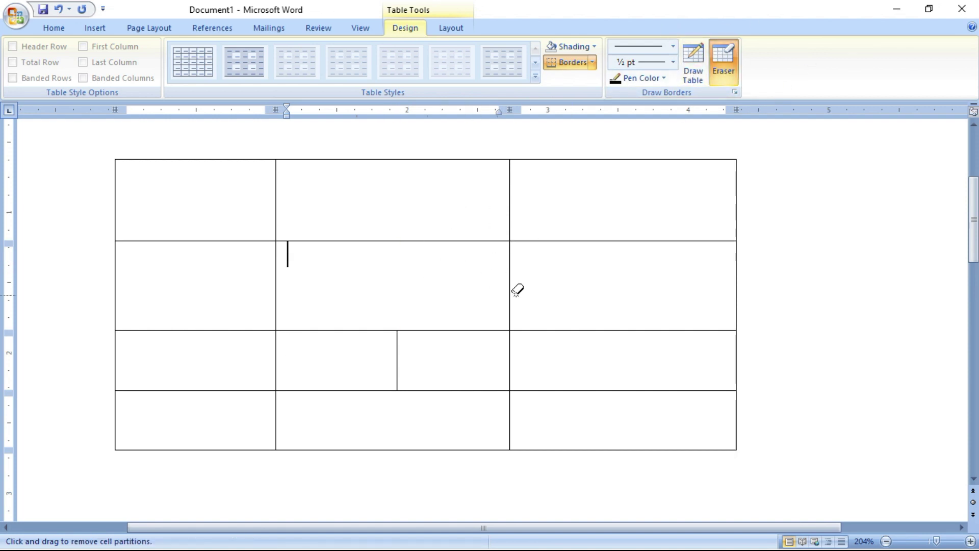
pyautogui.click(396, 339)
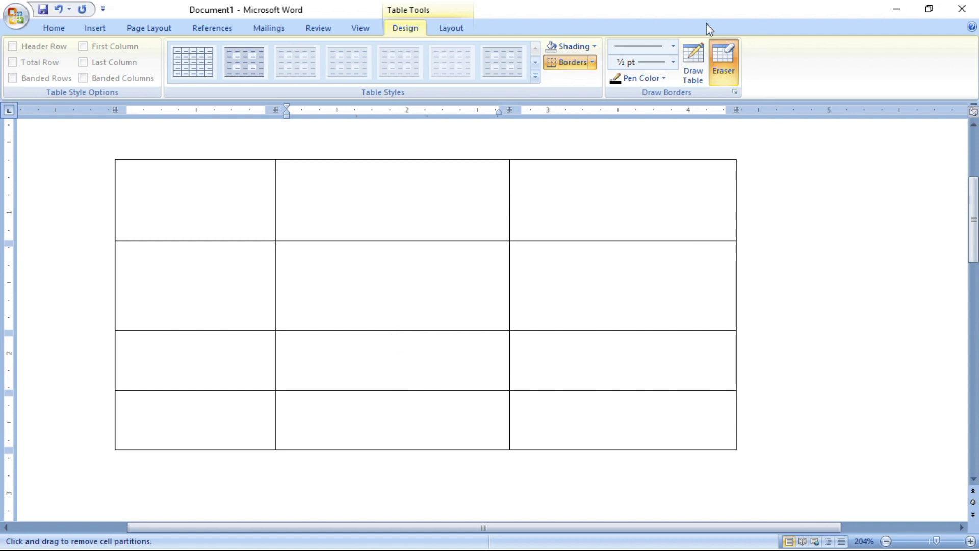
# Split the middle column into two columns by drawing a vertical line through all four rows
pyautogui.click(697, 59)
pyautogui.moveTo(393, 160); pyautogui.dragTo(394, 177)
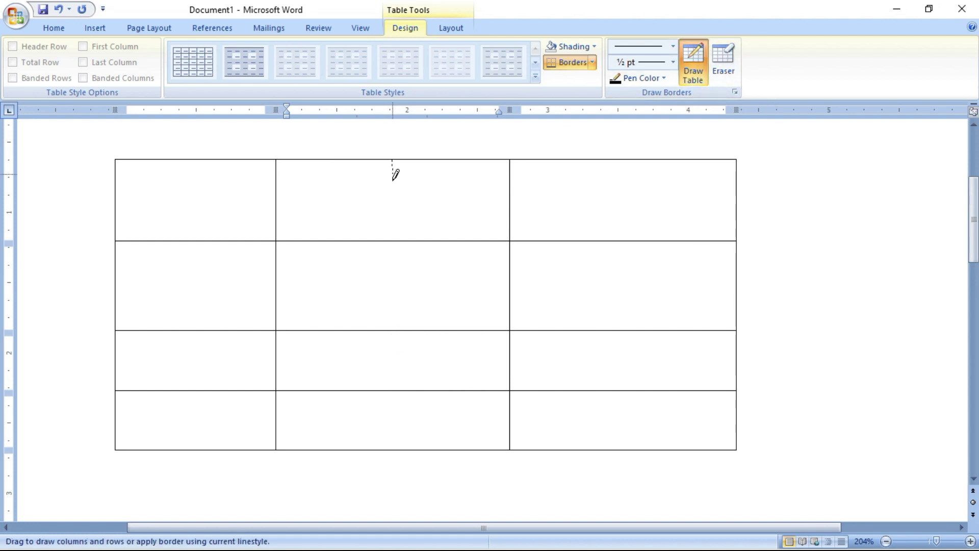
pyautogui.moveTo(391, 403); pyautogui.dragTo(391, 408)
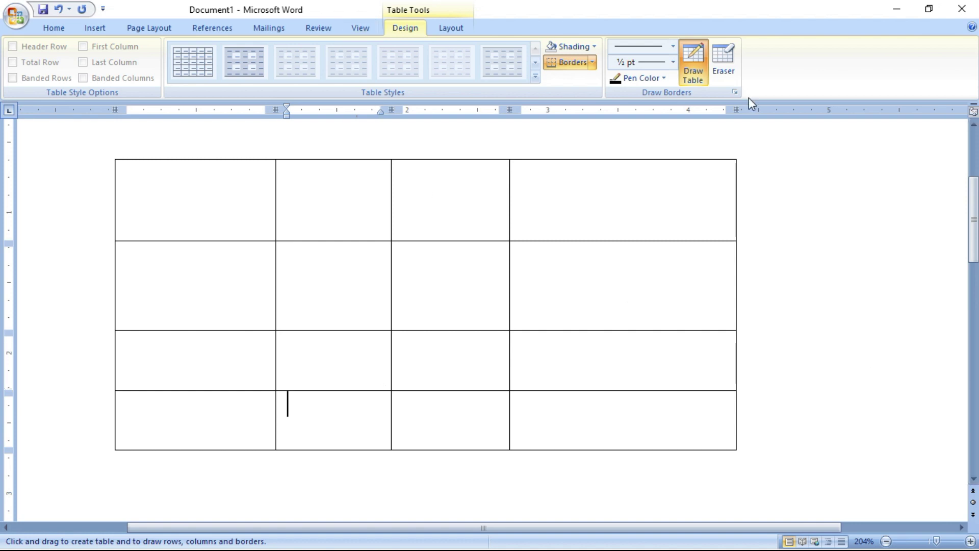
# Choose the thick-thin double line style and draw a horizontal line across the whole second row
pyautogui.click(673, 46)
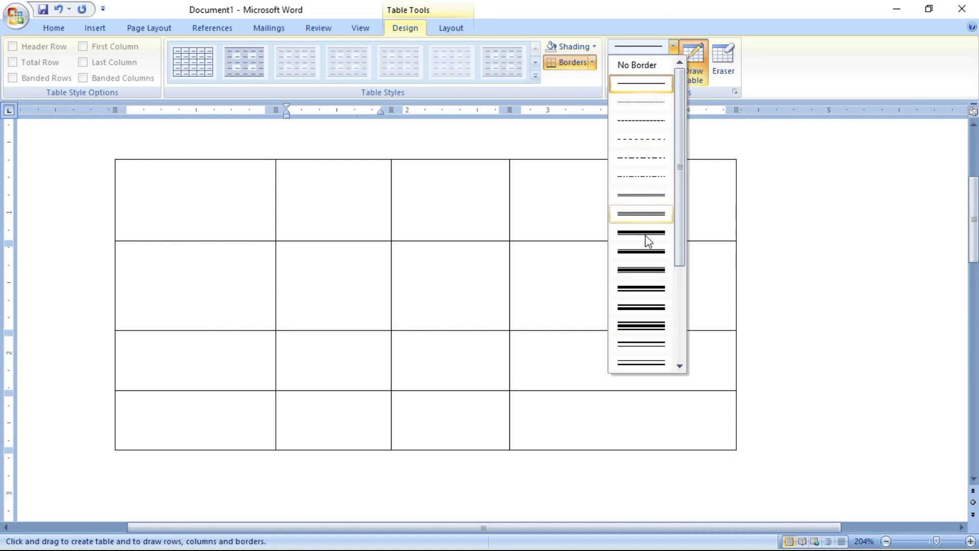
pyautogui.click(656, 288)
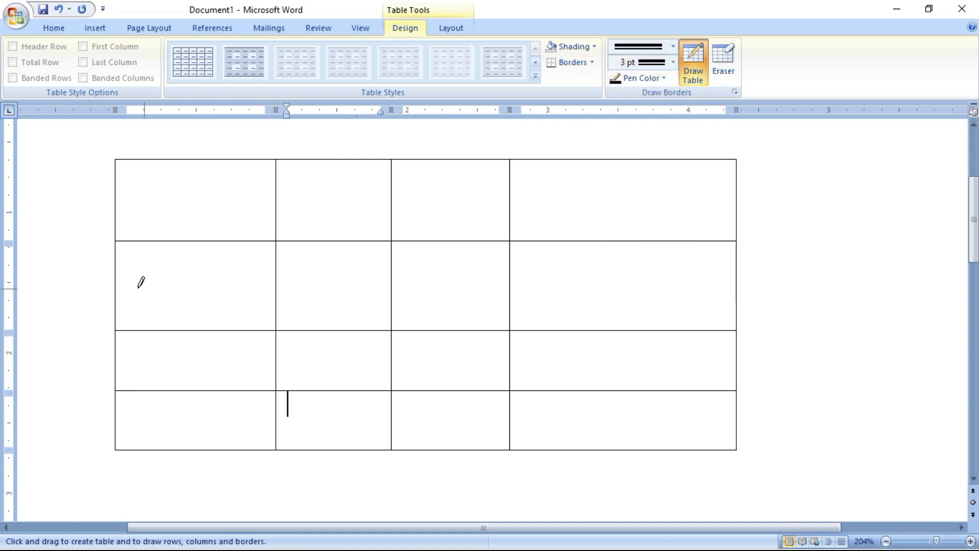
pyautogui.moveTo(116, 282); pyautogui.dragTo(636, 279)
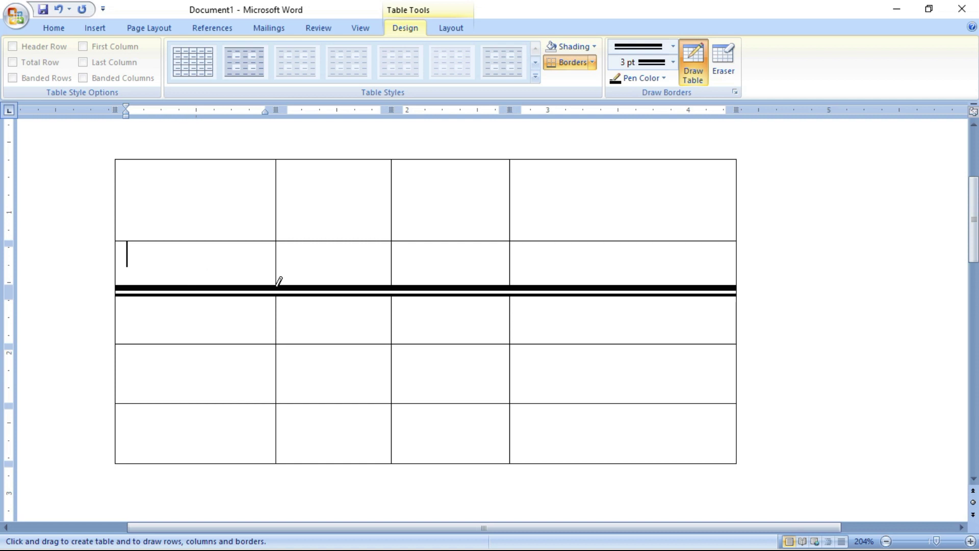
# Set the line weight to ¾ pt and draw a vertical double line through the full height of the last column
pyautogui.click(673, 63)
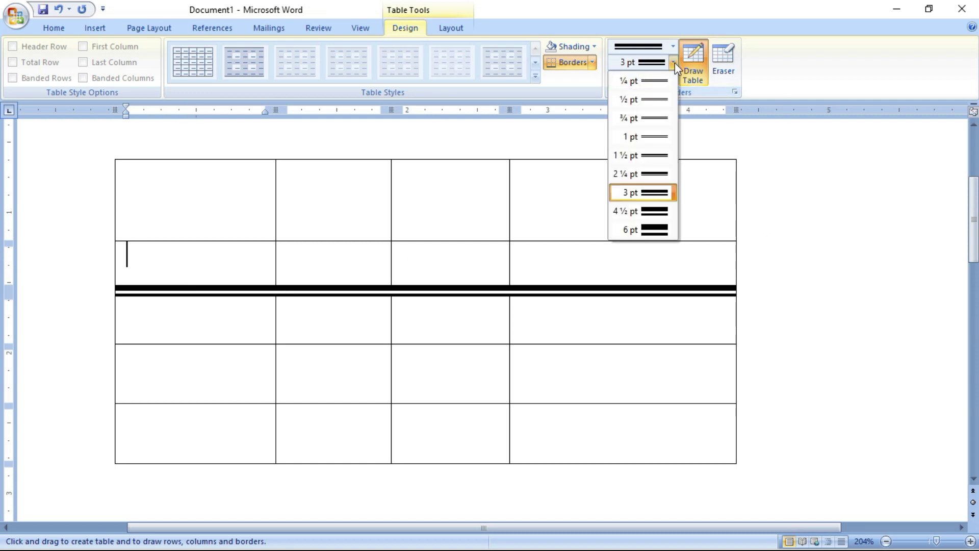
pyautogui.click(653, 120)
pyautogui.moveTo(628, 156); pyautogui.dragTo(632, 389)
pyautogui.moveTo(625, 432); pyautogui.dragTo(625, 429)
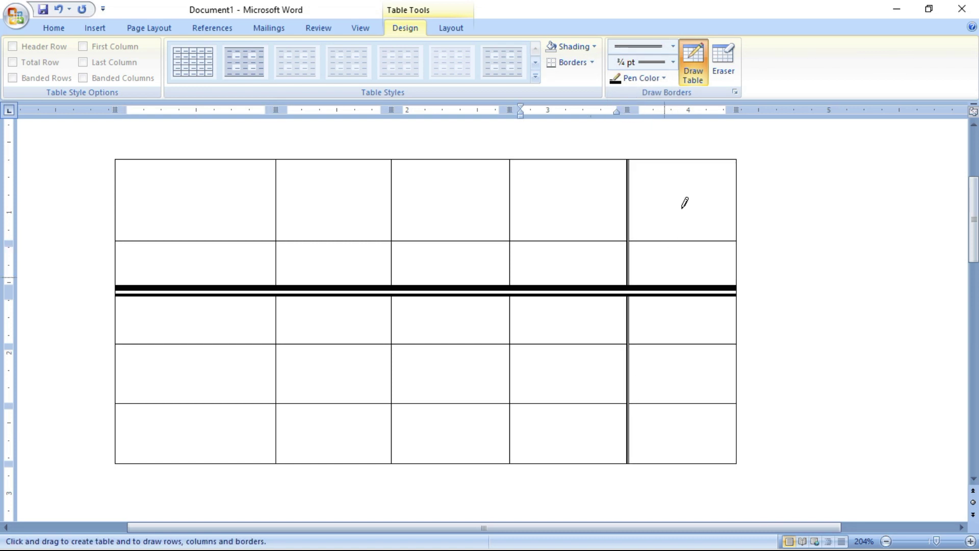
# Set the pen color to green and draw a horizontal double line across the whole first row
pyautogui.click(659, 78)
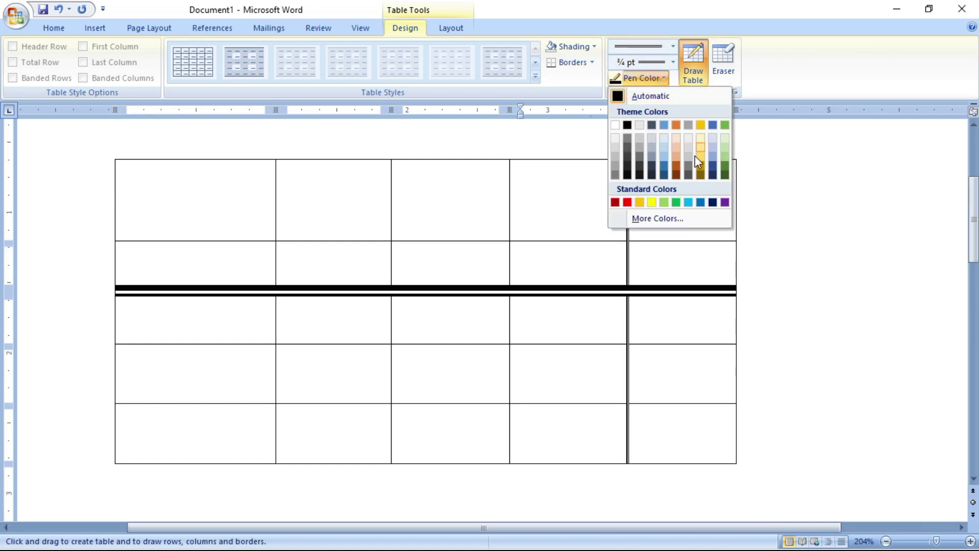
pyautogui.click(677, 203)
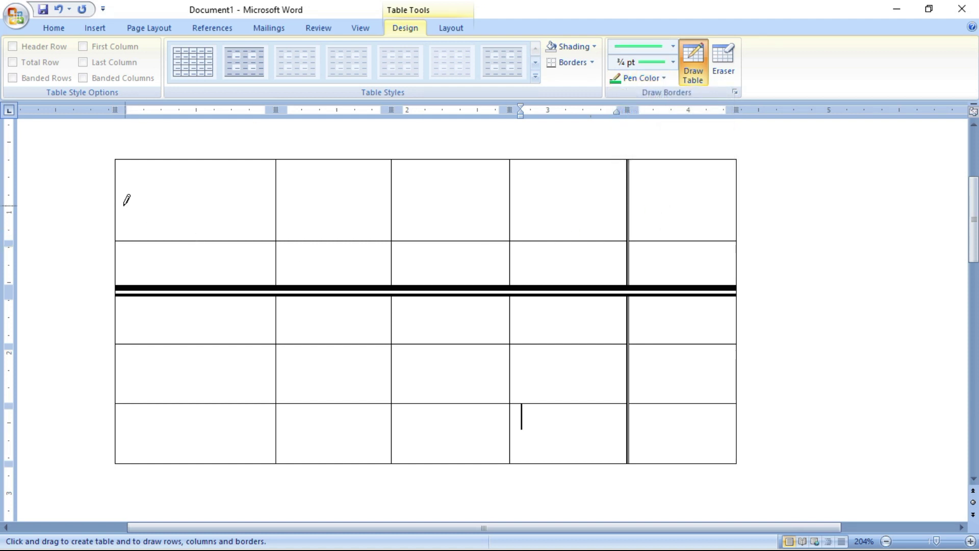
pyautogui.moveTo(117, 194)
pyautogui.mouseDown()
pyautogui.moveTo(673, 206)
pyautogui.moveTo(711, 196)
pyautogui.moveTo(703, 204)
pyautogui.mouseUp()
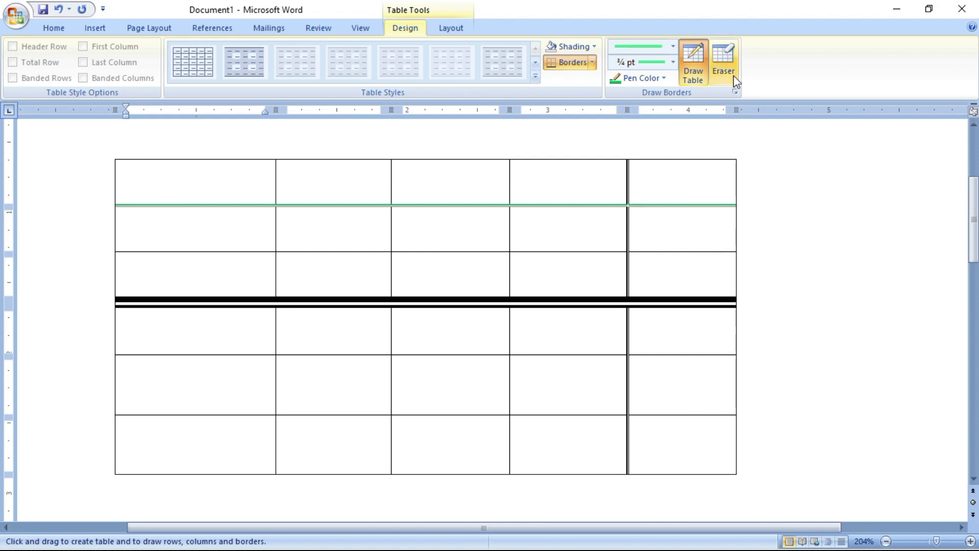
# Erase every segment of the thick black horizontal double line between the third and fourth rows
pyautogui.click(728, 63)
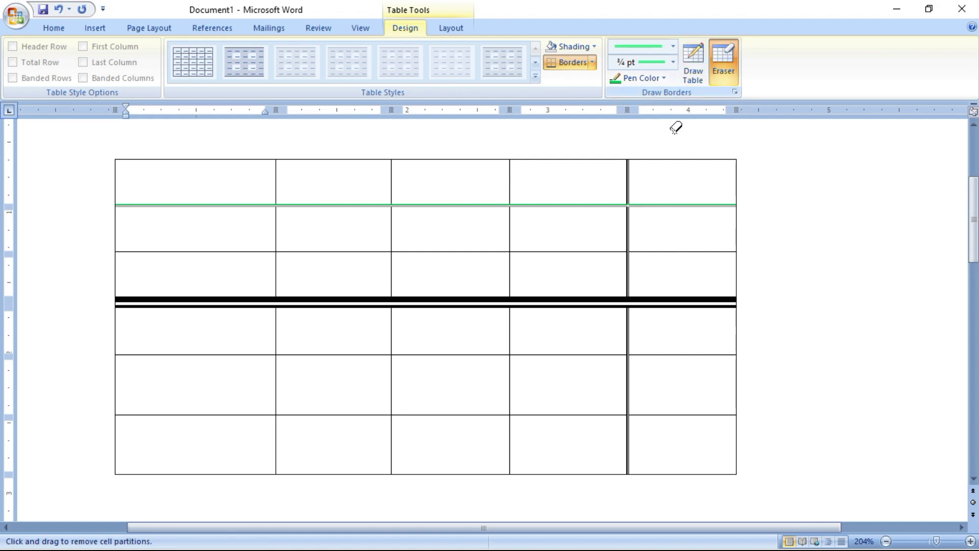
pyautogui.click(372, 299)
pyautogui.click(231, 295)
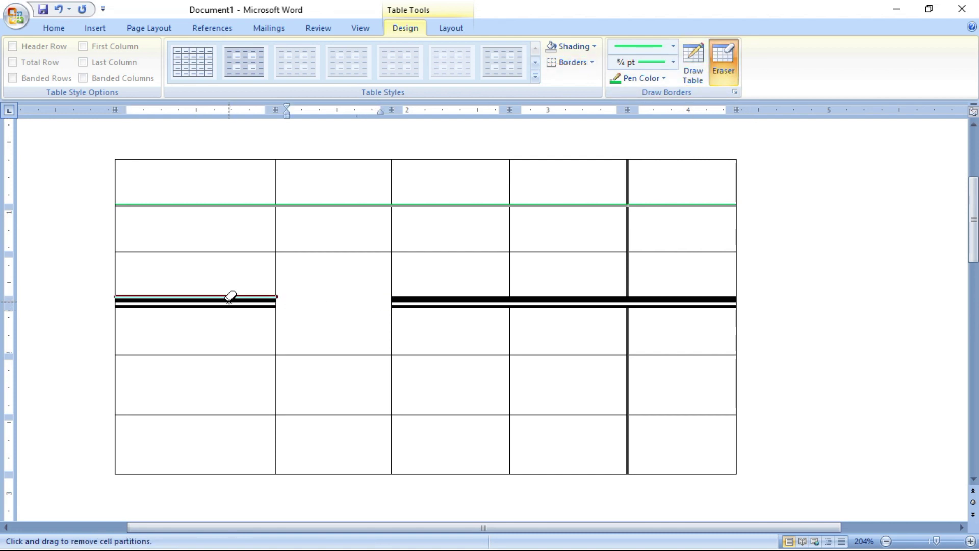
pyautogui.click(469, 297)
pyautogui.click(605, 297)
pyautogui.click(688, 302)
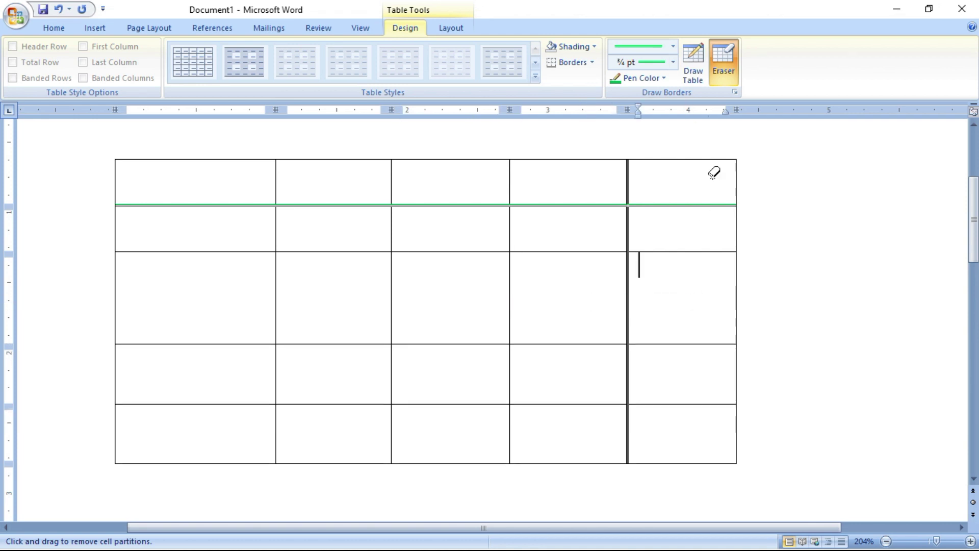
# Set the line weight to 1 ½ pt and draw a green horizontal double line across the third row
pyautogui.click(673, 61)
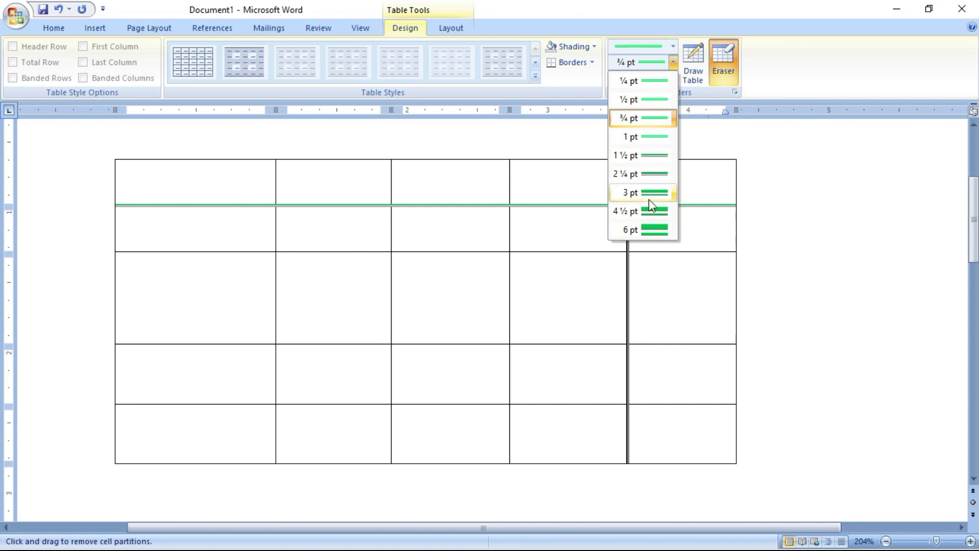
pyautogui.click(654, 154)
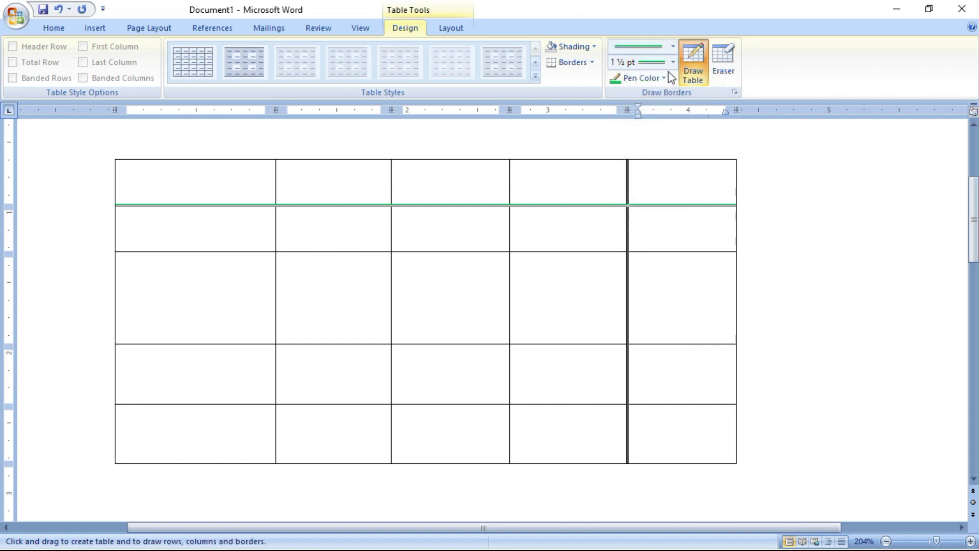
pyautogui.moveTo(118, 290); pyautogui.dragTo(644, 293)
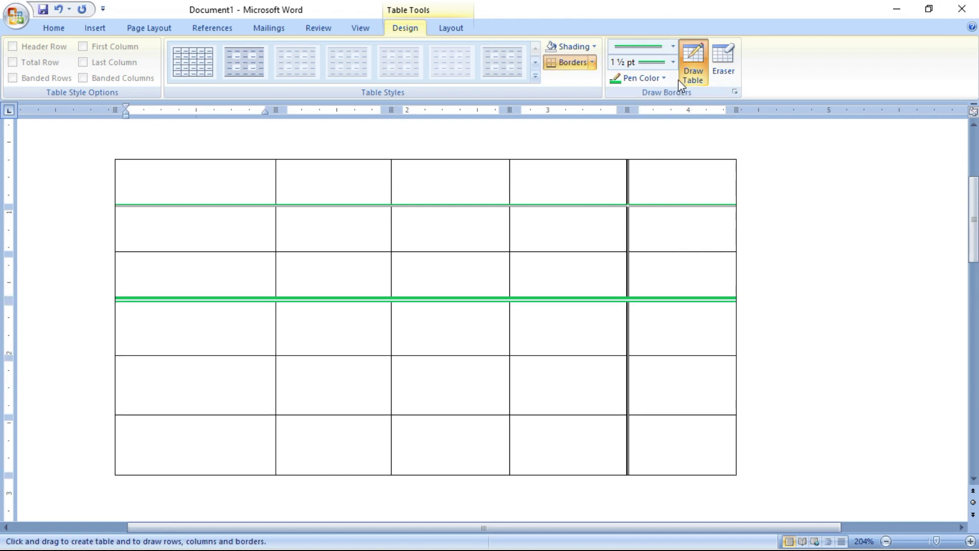
# Set the pen color to red and split the first column with a full-height vertical double line
pyautogui.click(666, 79)
pyautogui.click(631, 200)
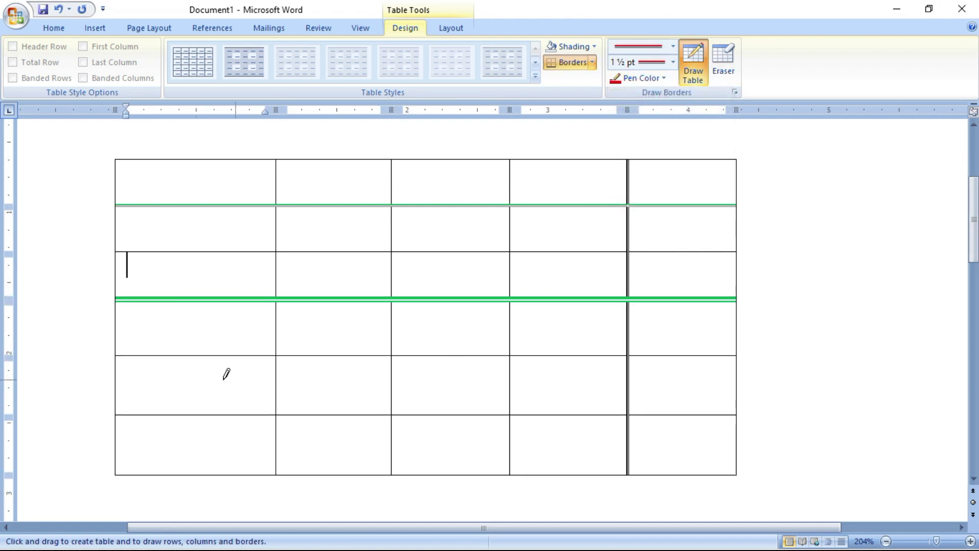
pyautogui.moveTo(201, 160); pyautogui.dragTo(201, 405)
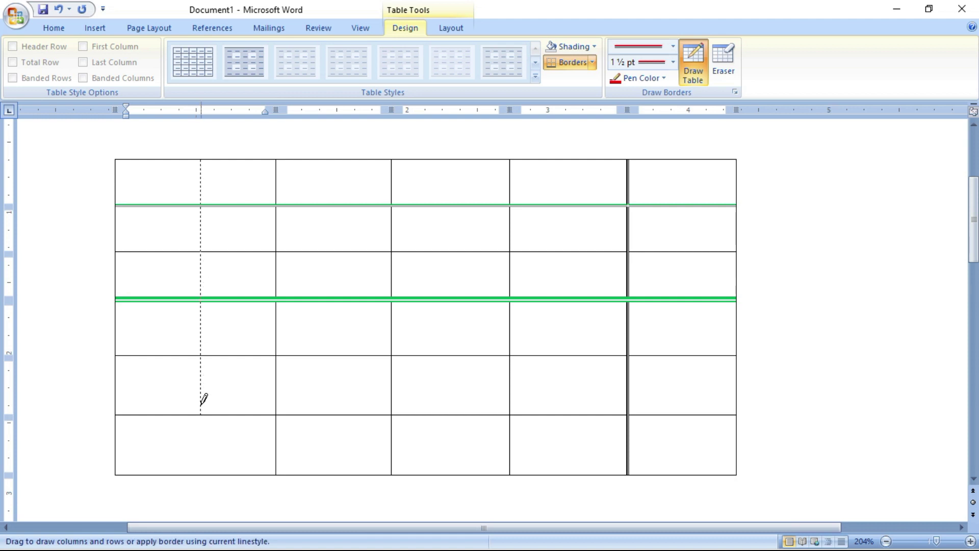
pyautogui.moveTo(203, 445); pyautogui.dragTo(204, 448)
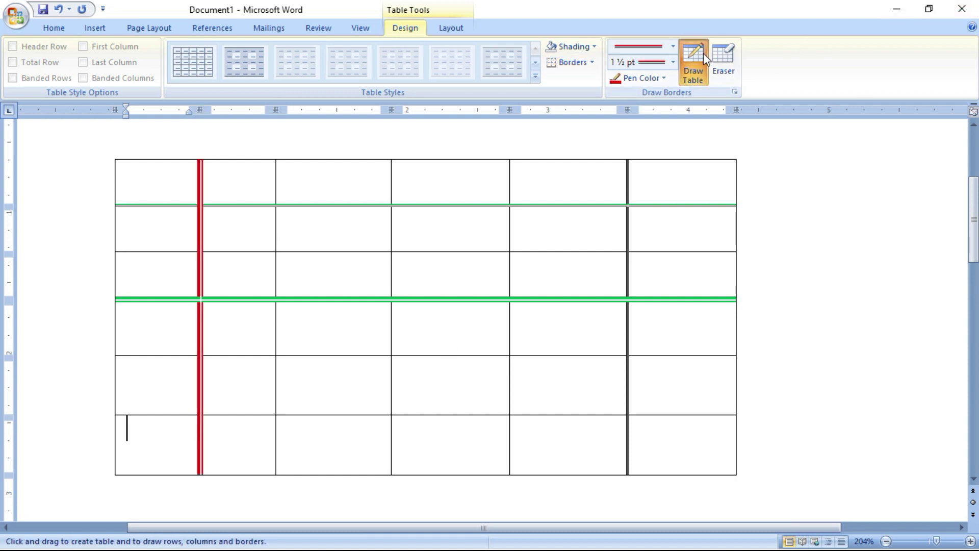
# Erase the segments of the lower green double line in the third through sixth columns
pyautogui.click(719, 56)
pyautogui.click(351, 299)
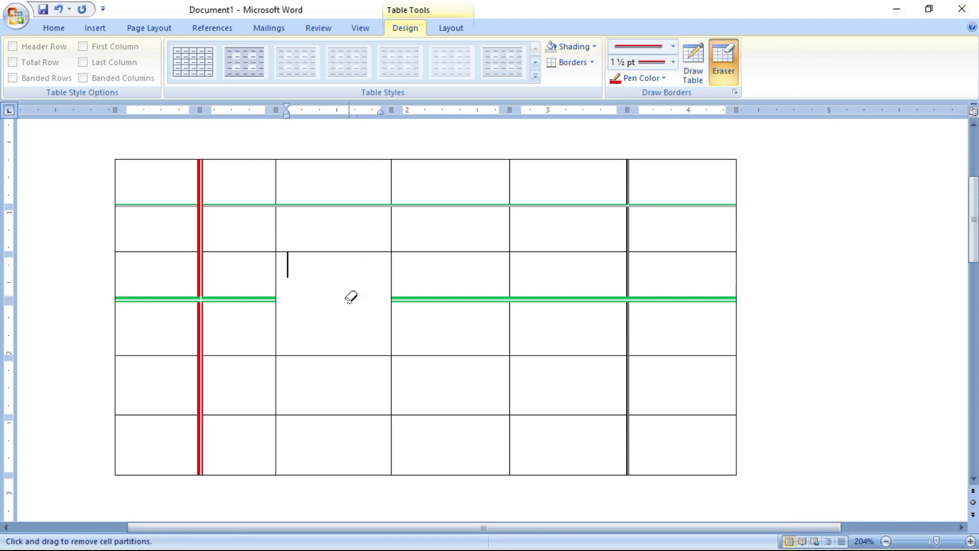
pyautogui.click(465, 299)
pyautogui.click(564, 297)
pyautogui.click(702, 297)
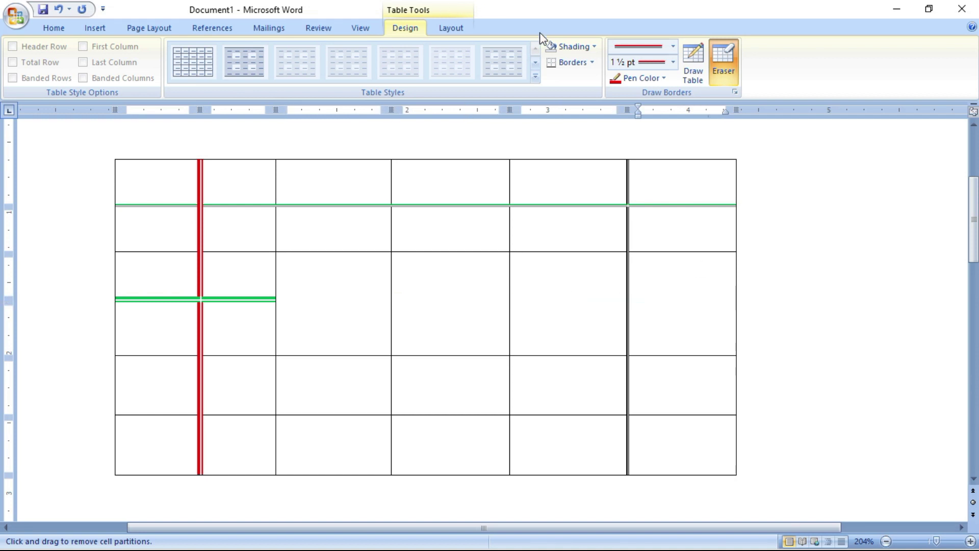
# Choose the single solid line style and divide the tall third-row cells in columns three through six with a horizontal line
pyautogui.click(673, 46)
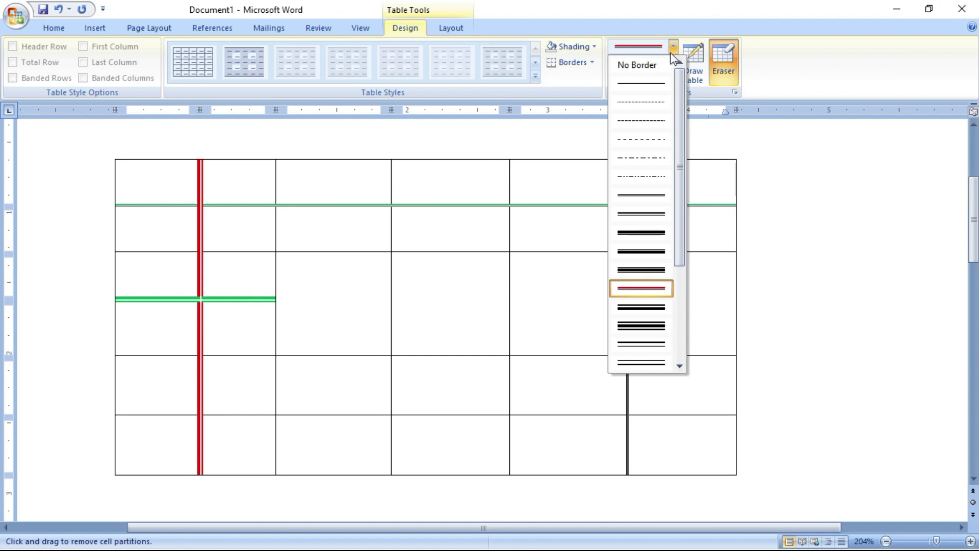
pyautogui.click(650, 86)
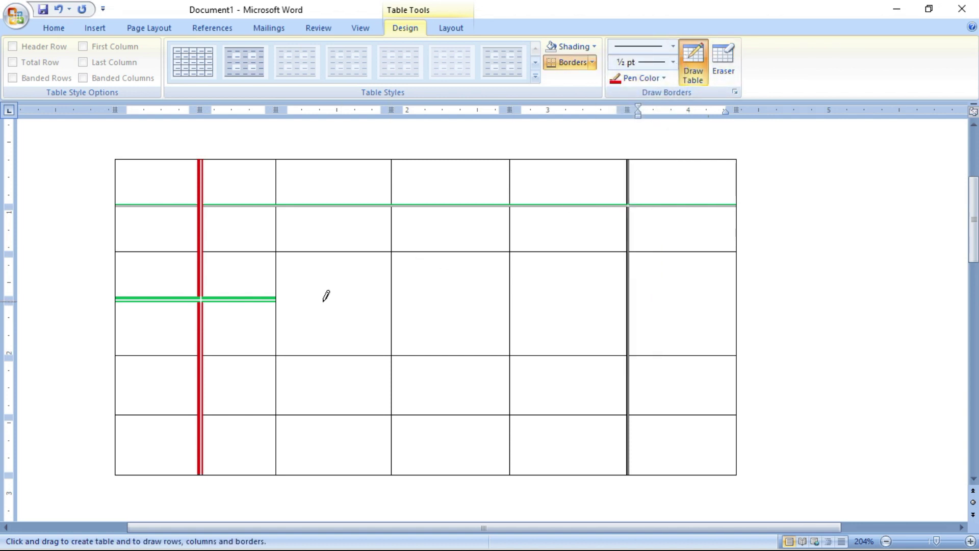
pyautogui.moveTo(277, 297)
pyautogui.mouseDown()
pyautogui.moveTo(734, 277)
pyautogui.moveTo(727, 278)
pyautogui.mouseUp()
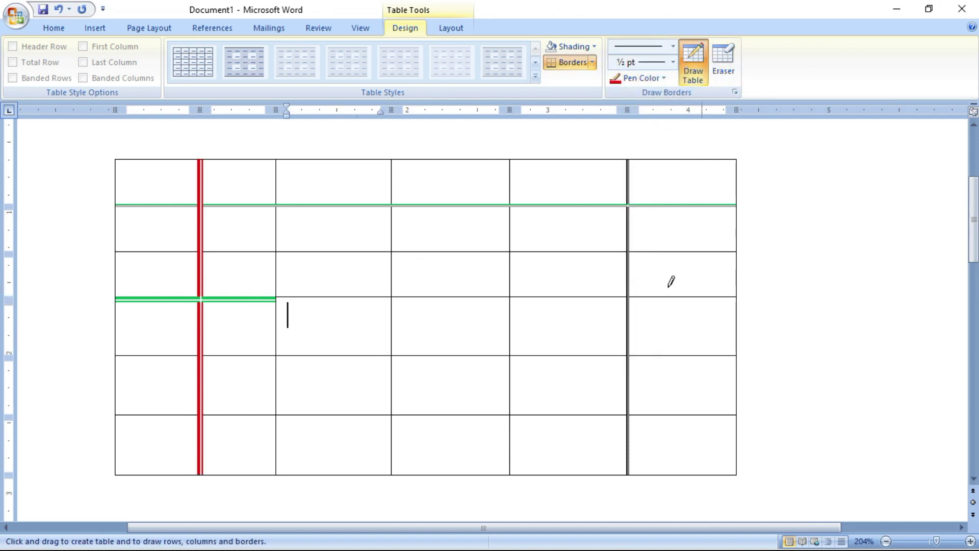
# Split the third column's cells in rows three and four vertically, and erase the horizontal borders between those rows in columns two and three
pyautogui.moveTo(329, 253); pyautogui.dragTo(327, 354)
pyautogui.click(723, 60)
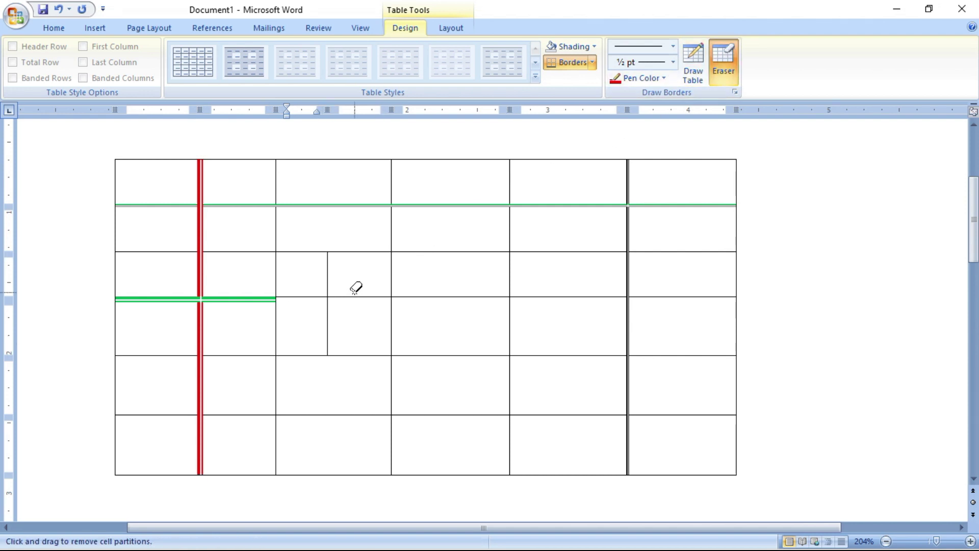
pyautogui.click(314, 293)
pyautogui.click(357, 294)
pyautogui.click(245, 294)
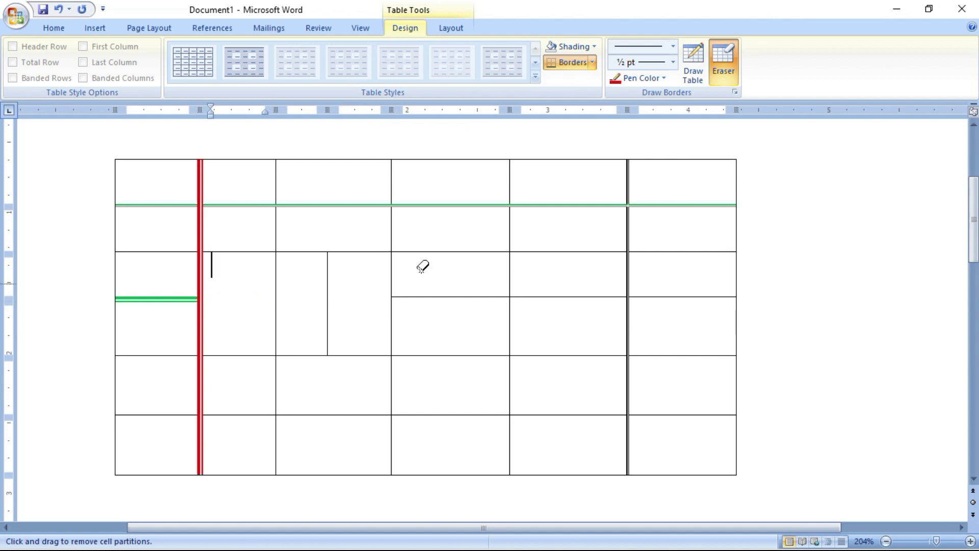
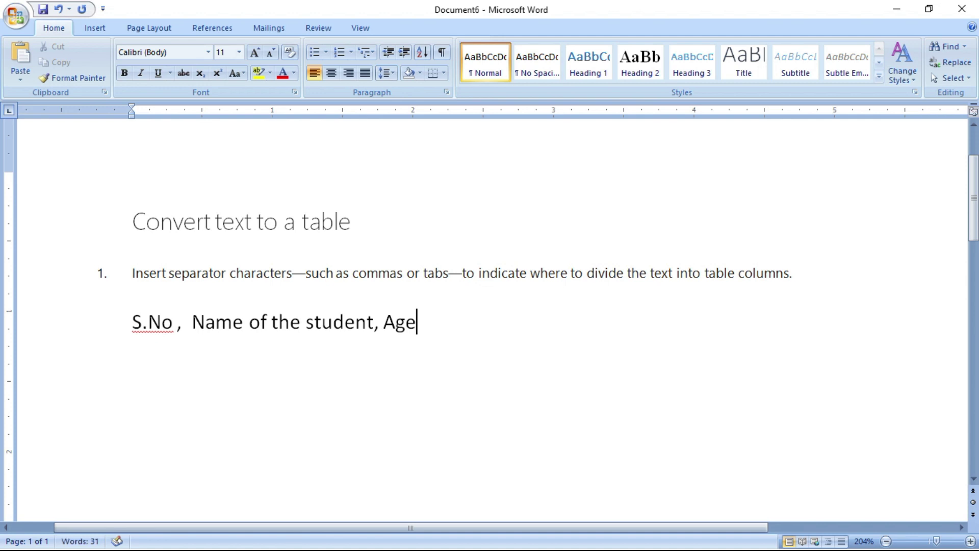
# Finish the comma-separated header line with Rank and add the first record: number 1, the student's name, age 30, rank 1
pyautogui.write(', Rank')
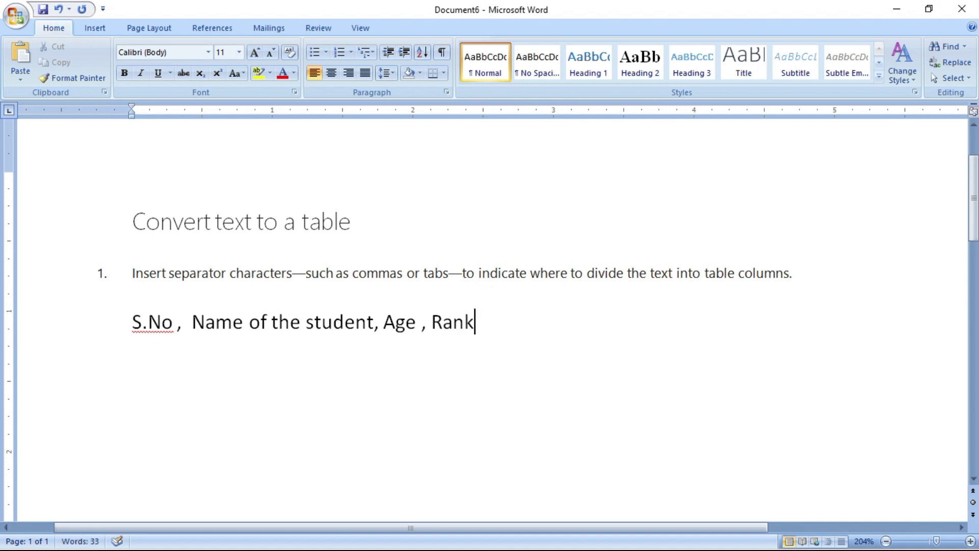
pyautogui.press('Return')
pyautogui.write('1, Raje')
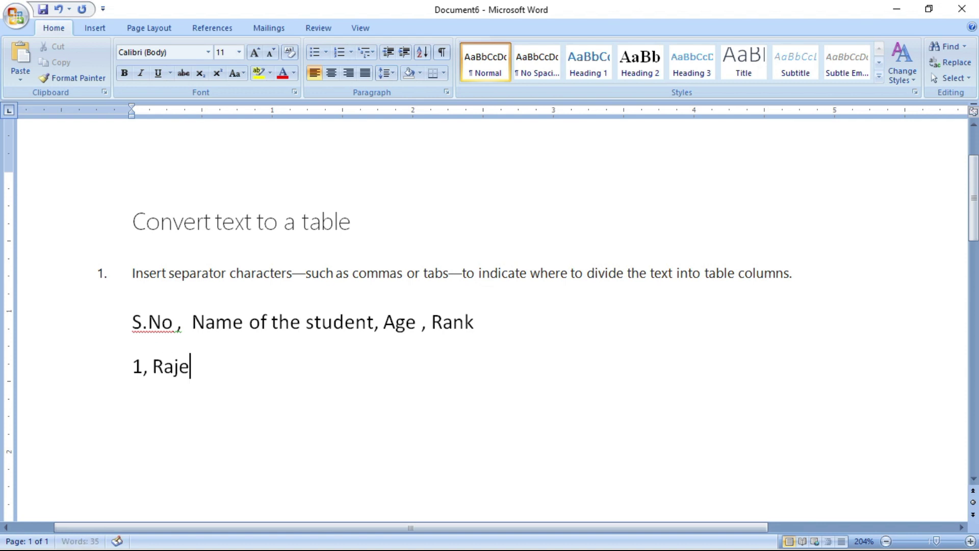
pyautogui.write('sh, 30, 1')
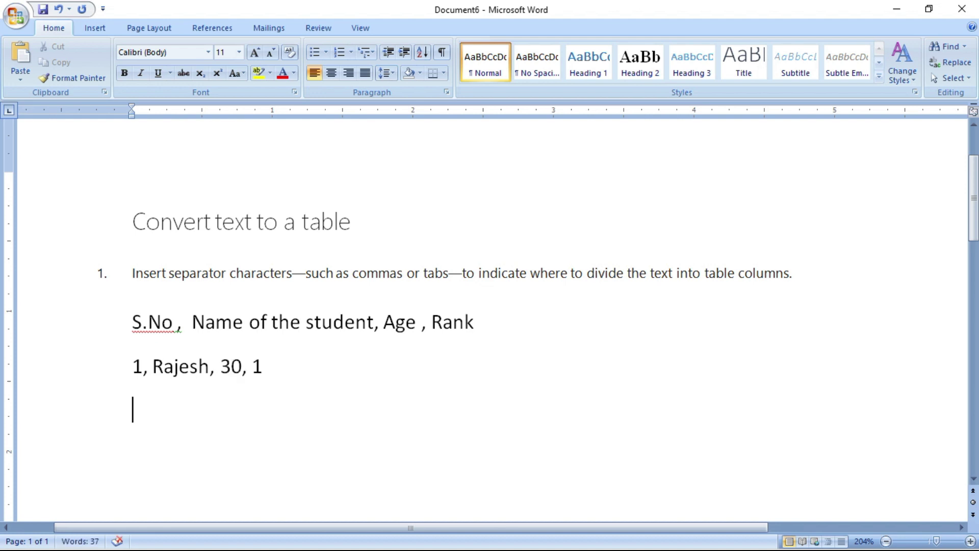
# Add the second comma-separated record: number 2, the student's name, age 20, rank 5
pyautogui.press('Return')
pyautogui.write('2, Suresh,')
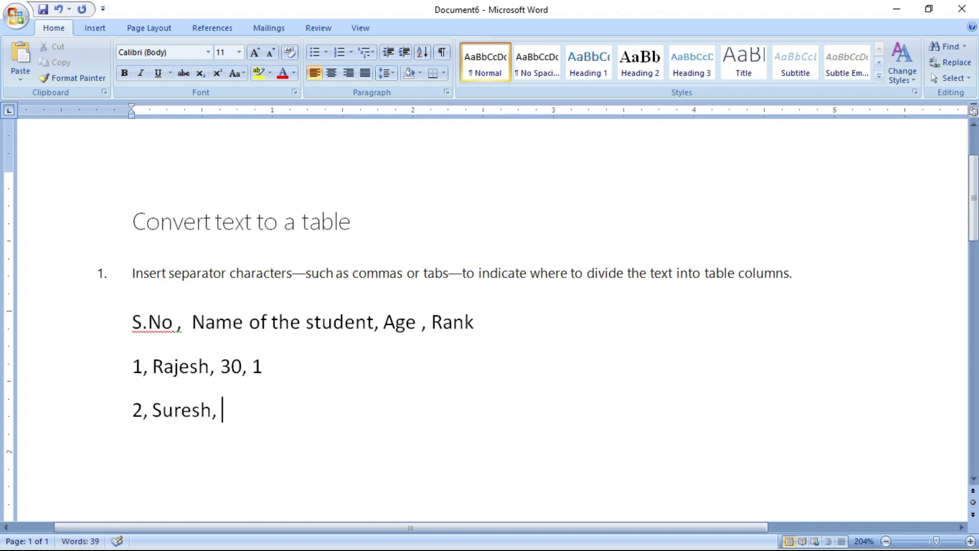
pyautogui.write(' 20, 5')
# Add the third comma-separated record: number 3, the student's name, age 25, rank 2
pyautogui.press('Return')
pyautogui.write('5')
pyautogui.press('BackSpace')
pyautogui.write('3, ')
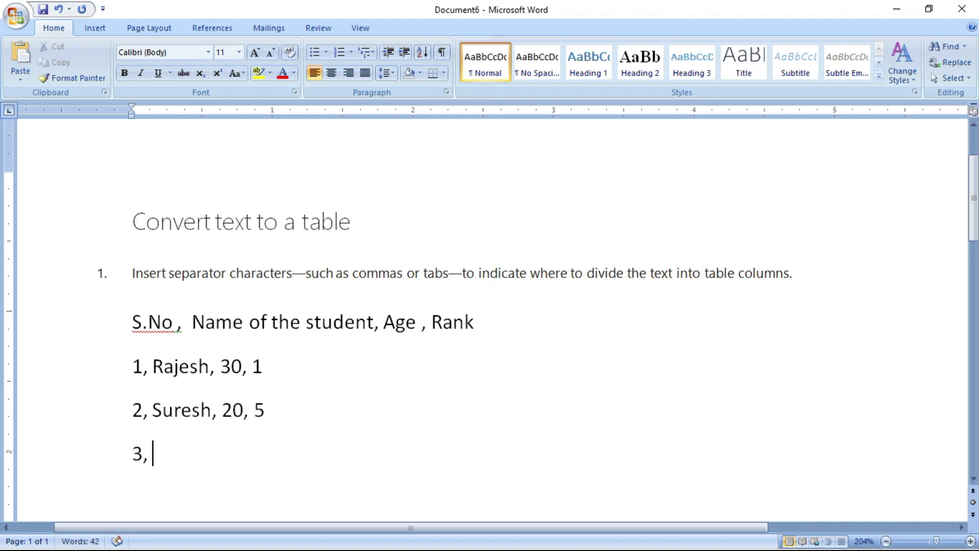
pyautogui.write('M')
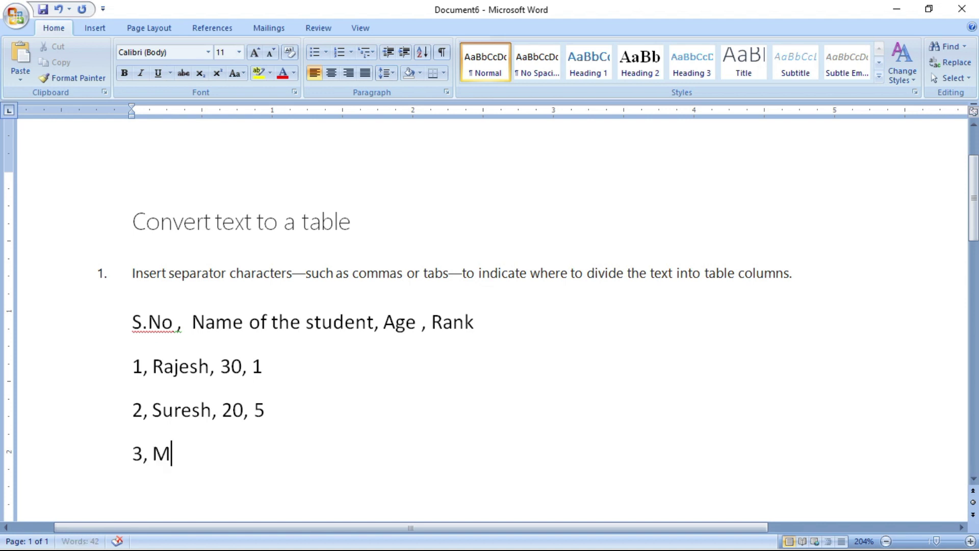
pyautogui.write('urugesh, 25,')
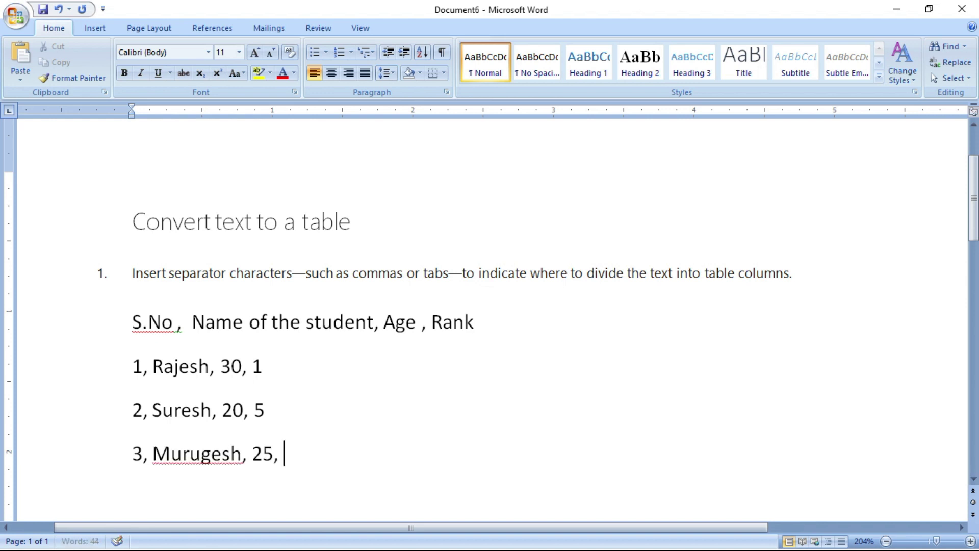
pyautogui.write(' 2')
# Convert the header and three record lines into a four-column table, separating the text at commas
pyautogui.scroll(-2, 415, 345)
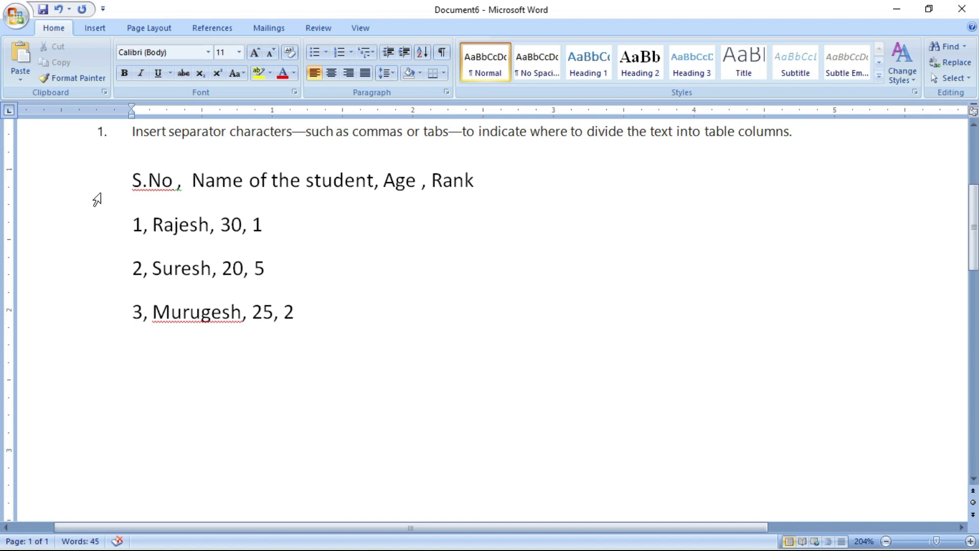
pyautogui.moveTo(133, 181); pyautogui.dragTo(319, 311)
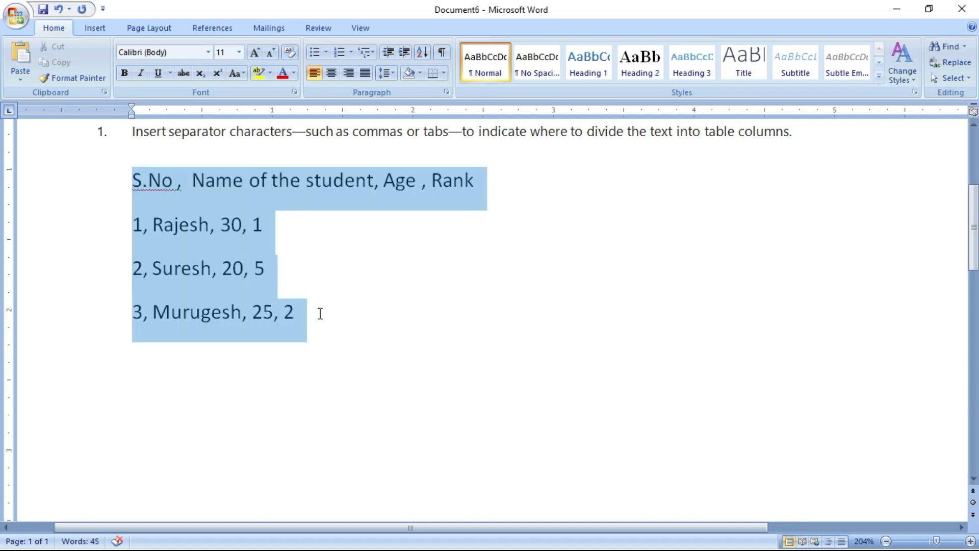
pyautogui.click(94, 28)
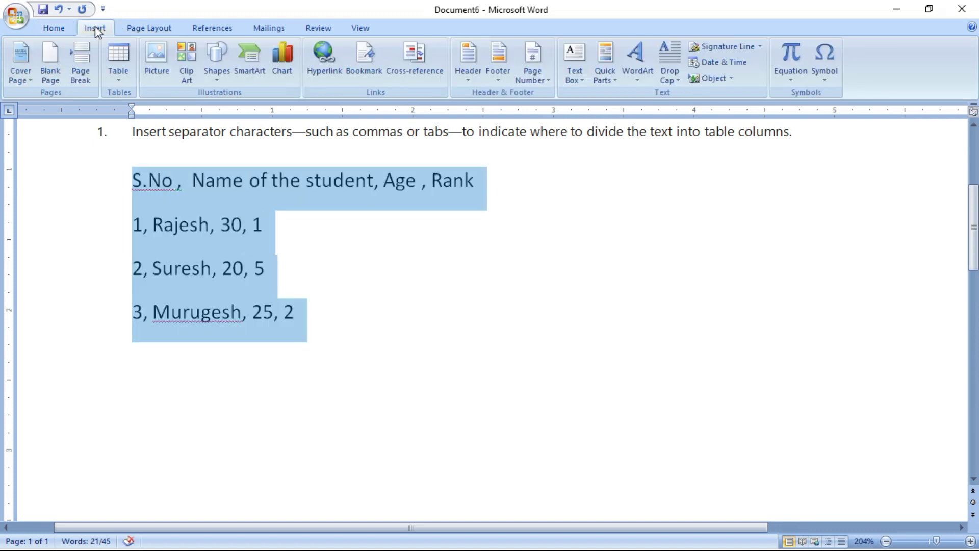
pyautogui.click(117, 79)
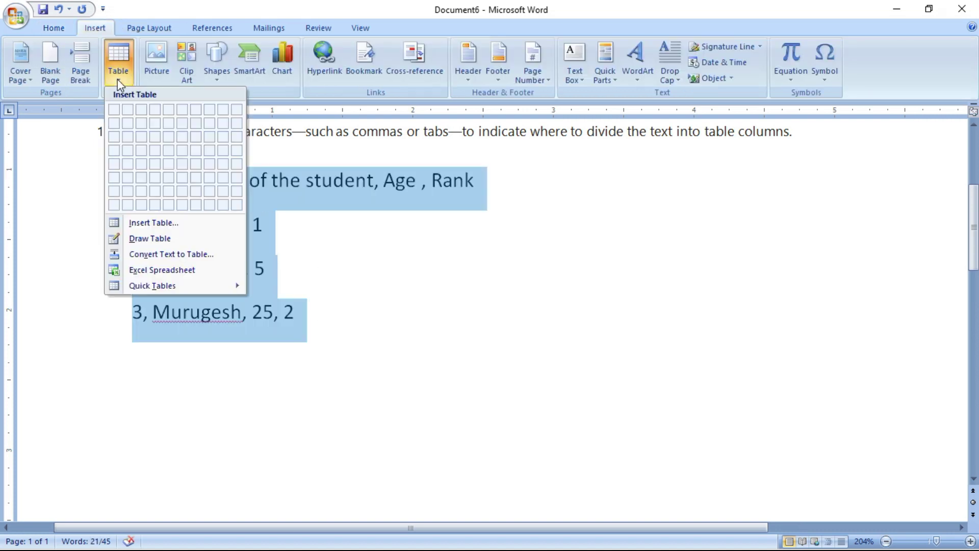
pyautogui.click(205, 259)
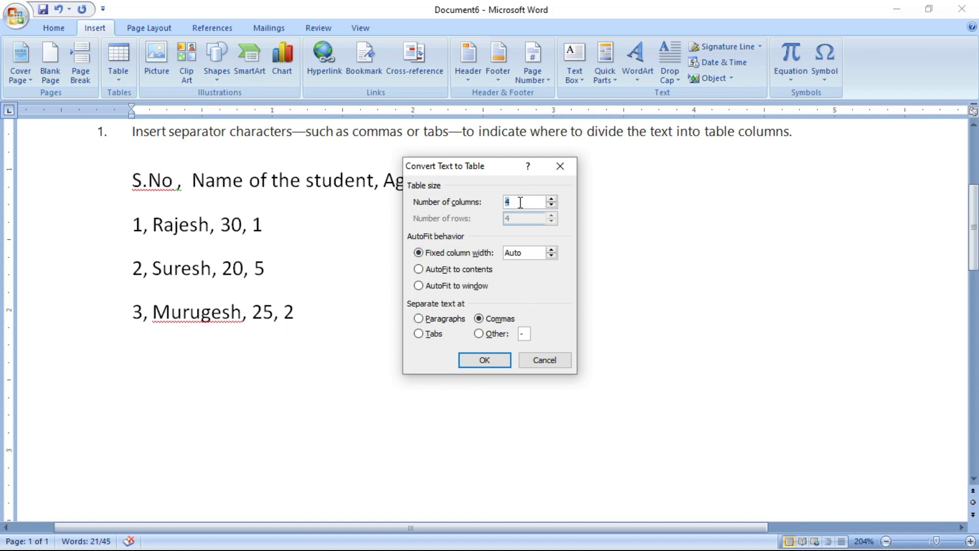
pyautogui.click(486, 360)
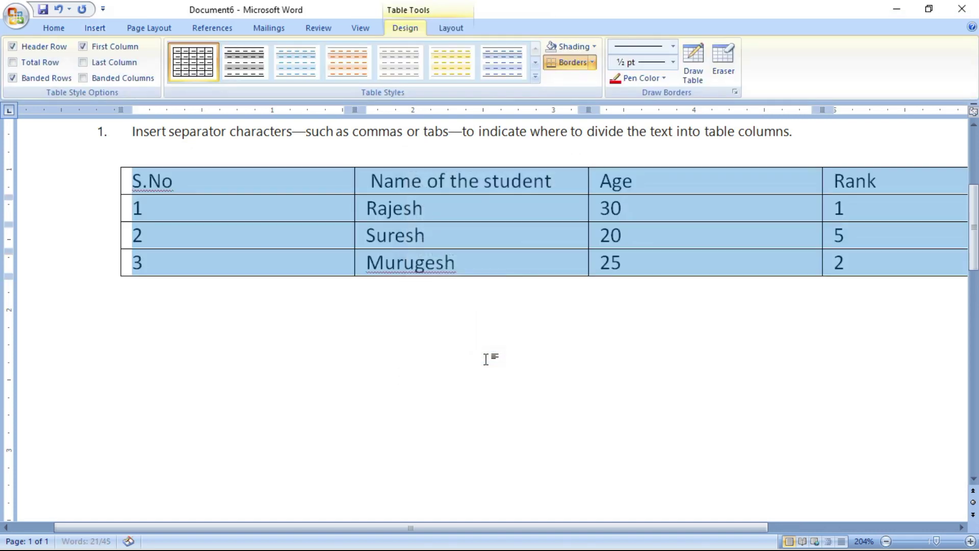
pyautogui.click(543, 393)
pyautogui.moveTo(350, 529); pyautogui.dragTo(435, 530)
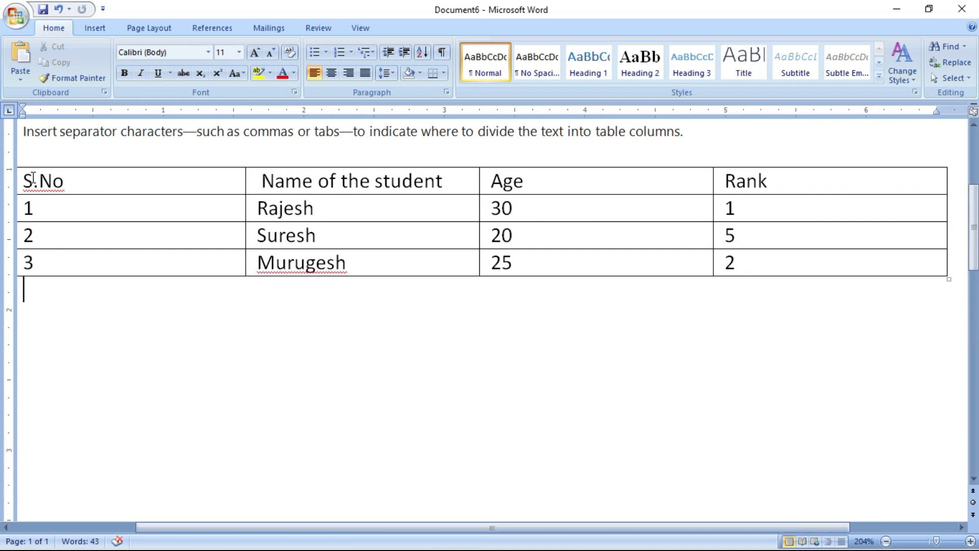
pyautogui.moveTo(26, 181); pyautogui.dragTo(765, 277)
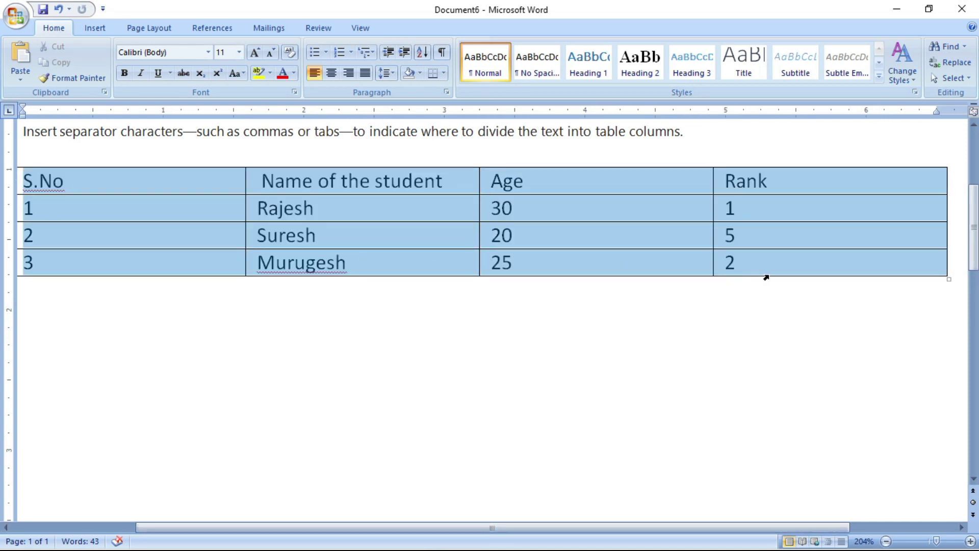
pyautogui.scroll(1, 668, 305)
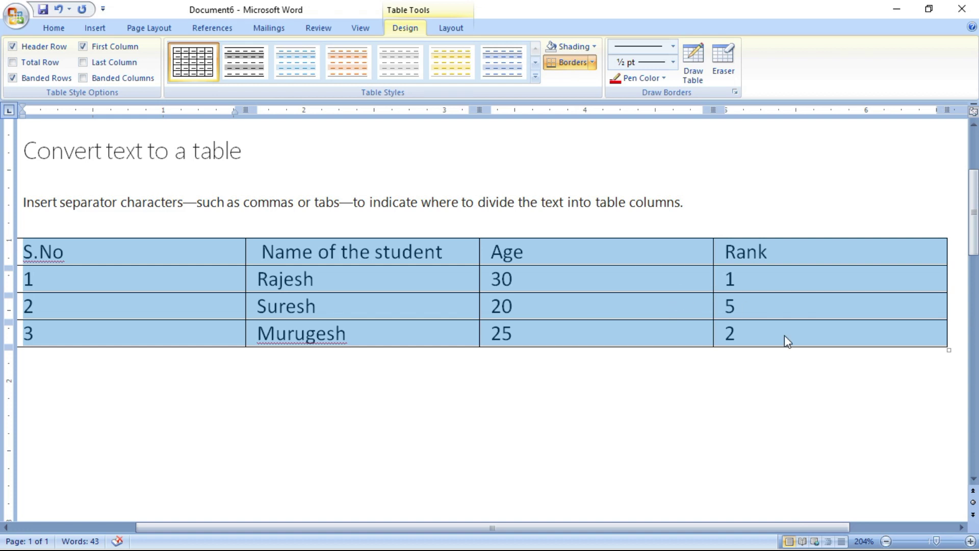
# Start a new line with the text S.No below the converted table, leaving an empty paragraph between
pyautogui.click(675, 419)
pyautogui.press('Return')
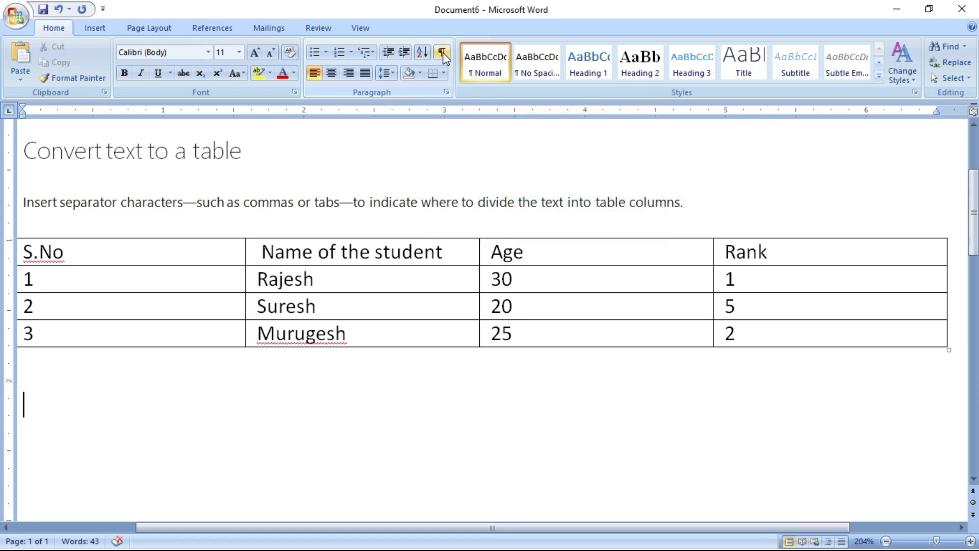
pyautogui.click(444, 55)
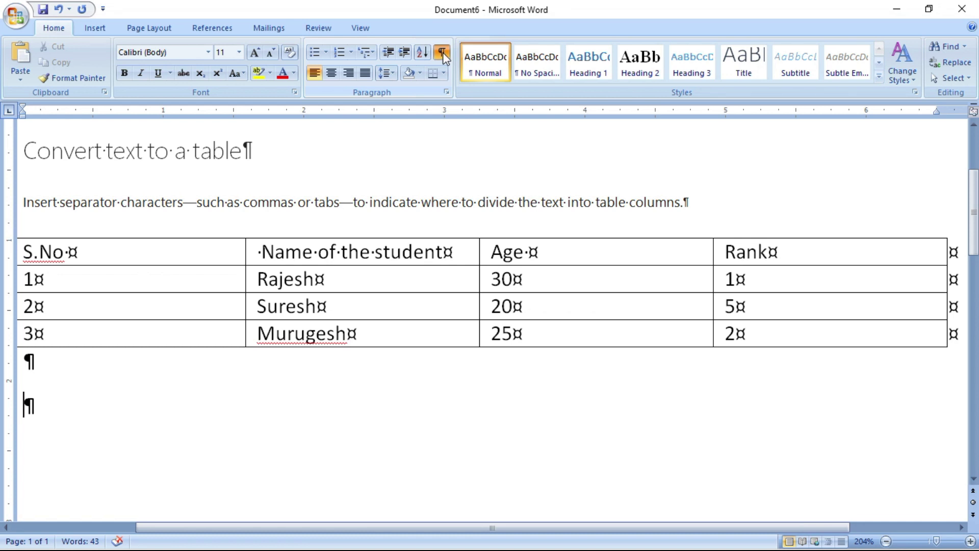
pyautogui.click(444, 55)
pyautogui.write('S.No')
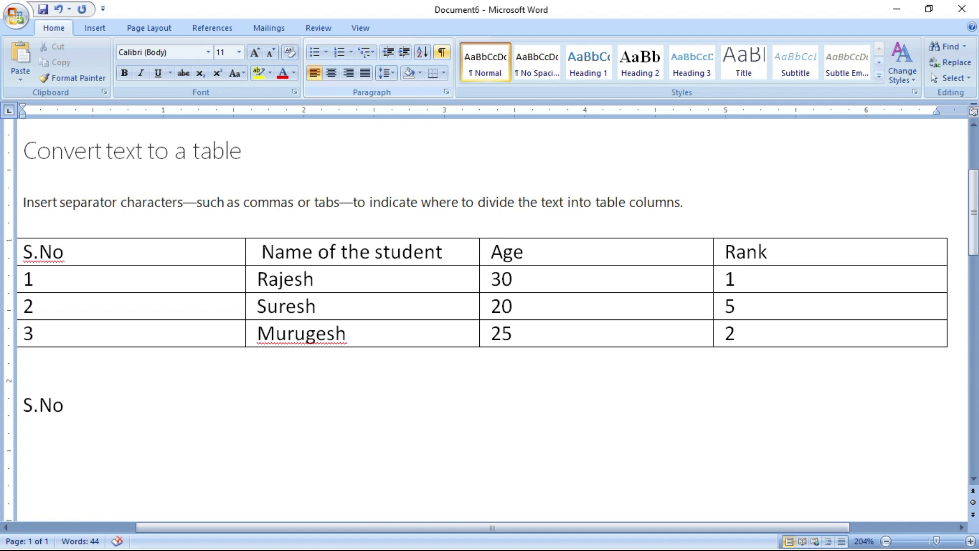
# Show the formatting marks and insert a single tab after S.No
pyautogui.click(439, 54)
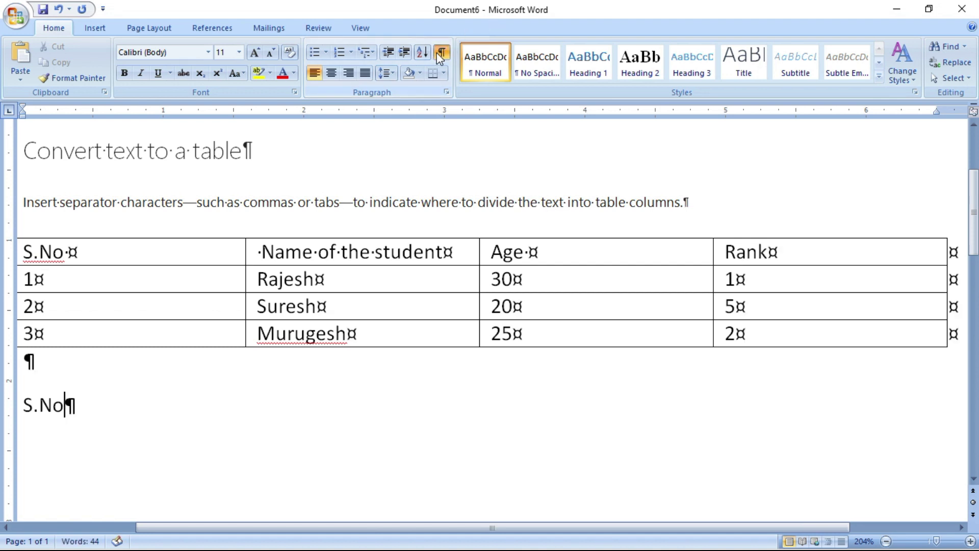
pyautogui.click(440, 55)
pyautogui.click(439, 56)
pyautogui.click(439, 55)
pyautogui.press('Tab')
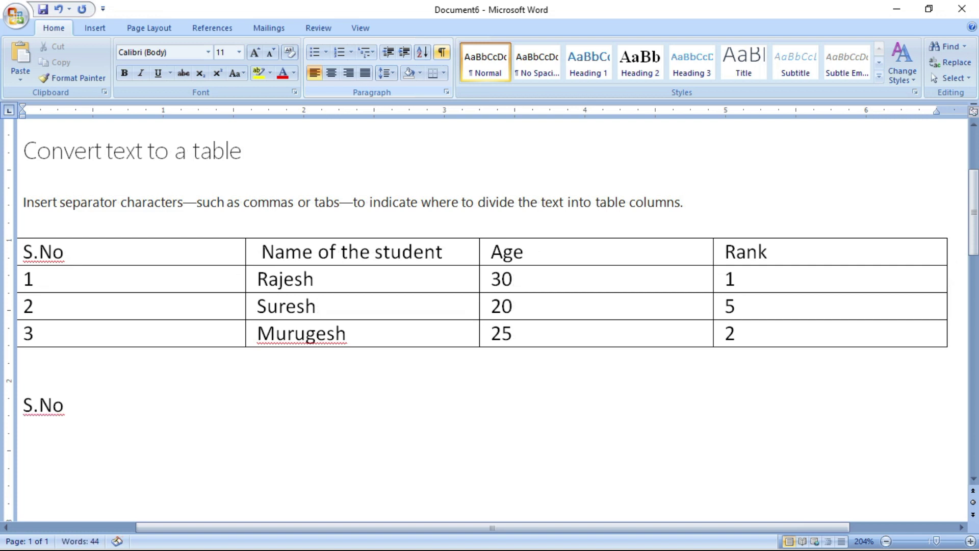
pyautogui.click(442, 53)
pyautogui.press('Tab')
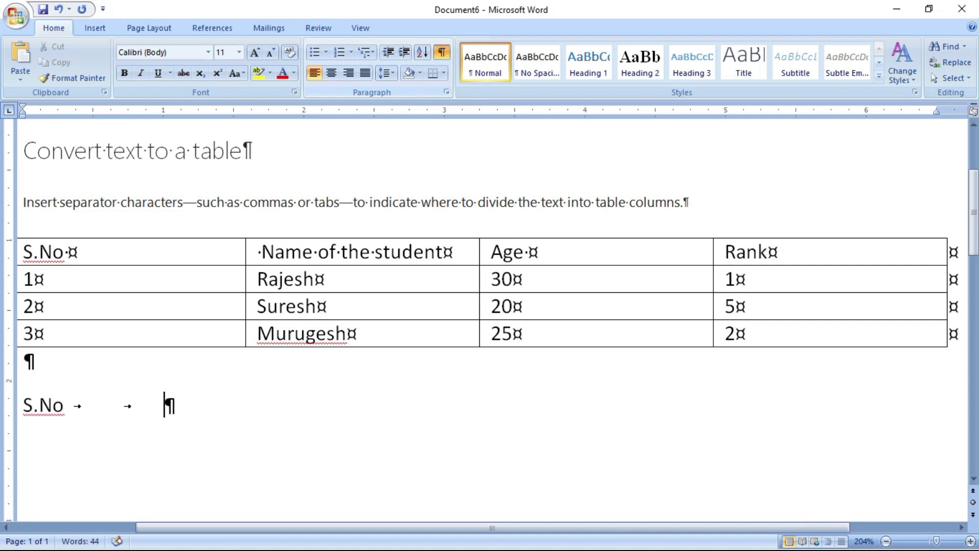
pyautogui.press('BackSpace')
# Complete the tab-separated header line with Name of the Student, Age and Rank, and start a new paragraph
pyautogui.write('Name of t')
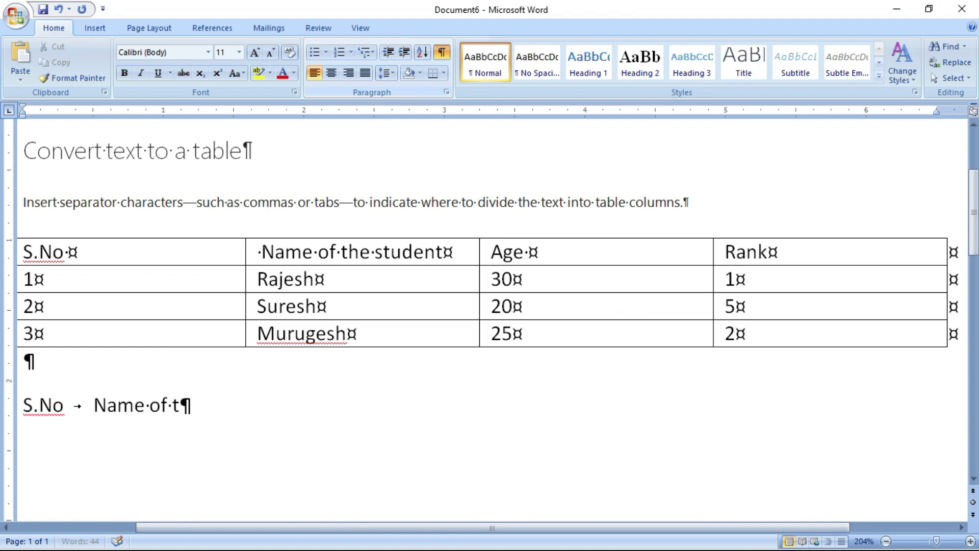
pyautogui.write('he Student')
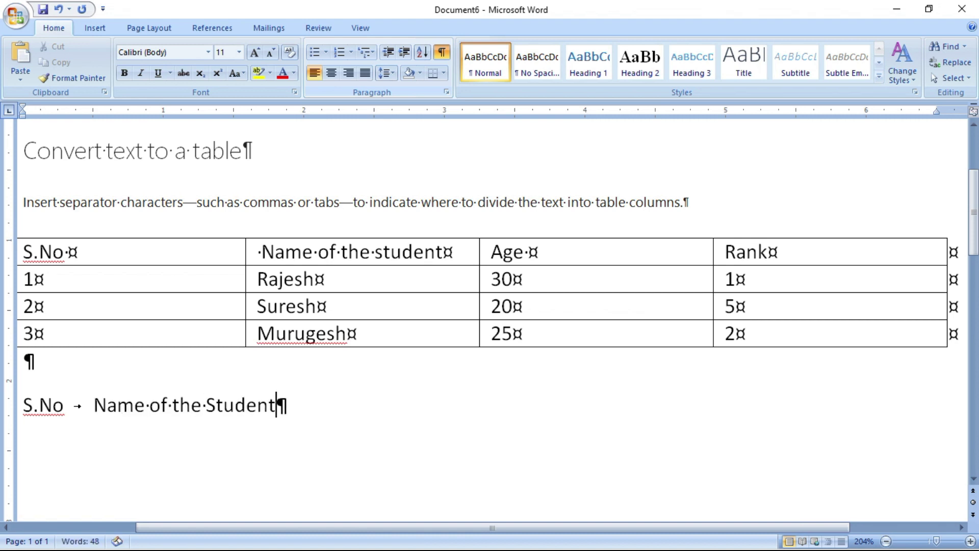
pyautogui.press('Tab')
pyautogui.write('AGe')
pyautogui.press('BackSpace')
pyautogui.press('BackSpace')
pyautogui.write('ge')
pyautogui.press('Tab')
pyautogui.write('Rank')
pyautogui.press('Return')
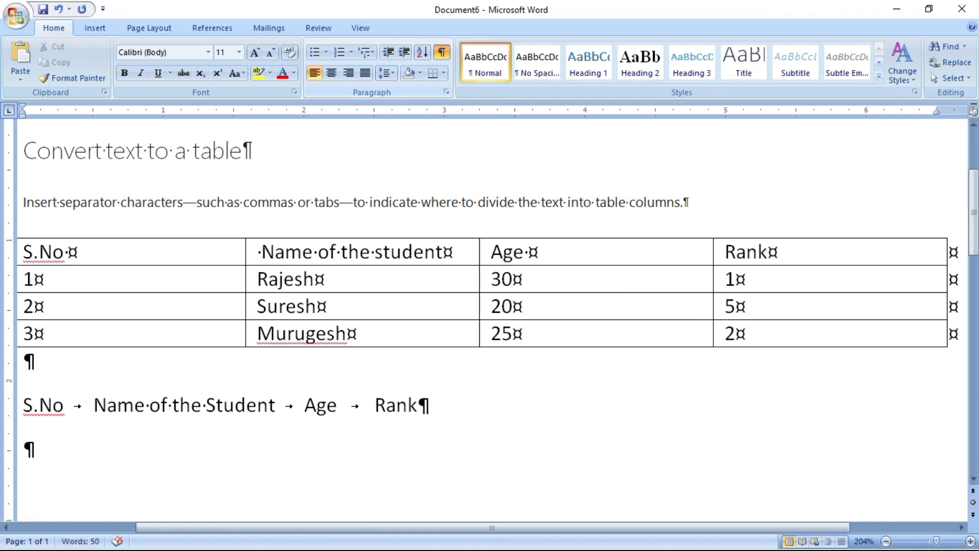
# Enter the first tab-separated record: number 1, the student's name, age 30, rank 1
pyautogui.write('1')
pyautogui.press('Tab')
pyautogui.write('Rajesh')
pyautogui.press('Tab')
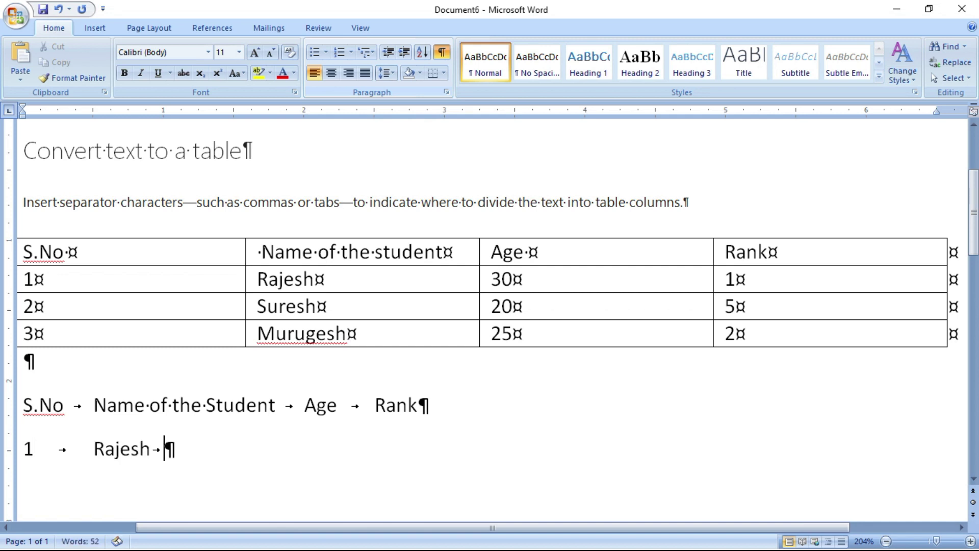
pyautogui.write('30')
pyautogui.press('Tab')
pyautogui.write('1')
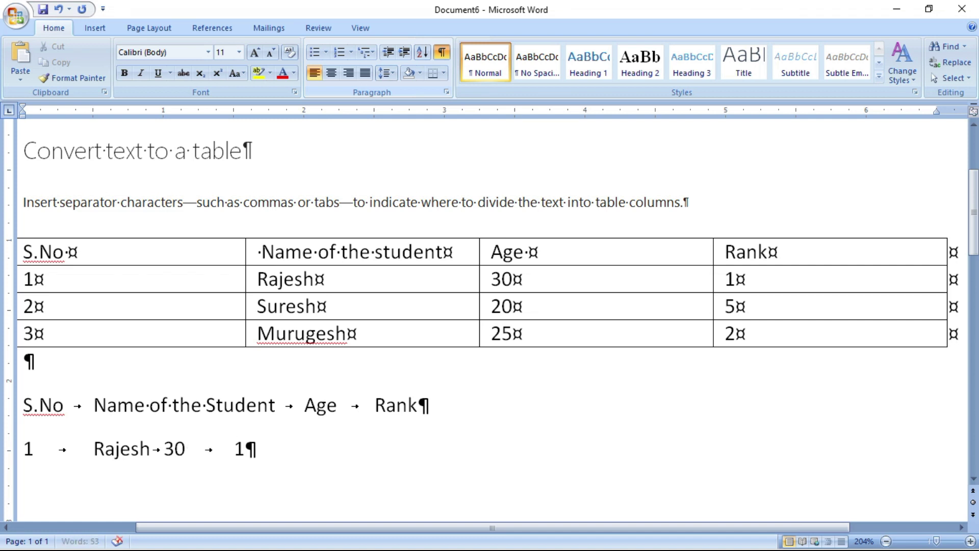
# Enter the second tab-separated record on a new line: number 2, the student's name, age 20, rank 5
pyautogui.press('Return')
pyautogui.write('2')
pyautogui.press('Tab')
pyautogui.write('Suresh')
pyautogui.press('Tab')
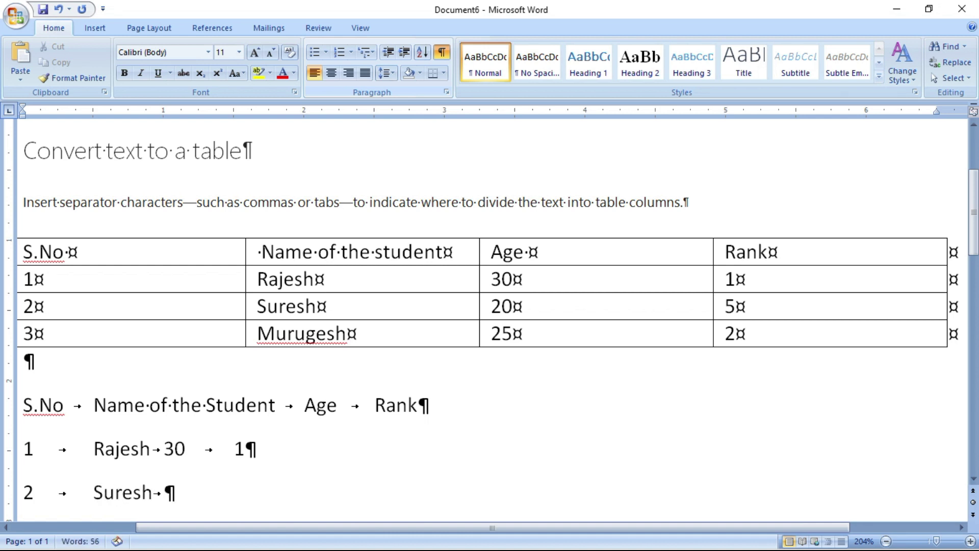
pyautogui.write('20')
pyautogui.press('Tab')
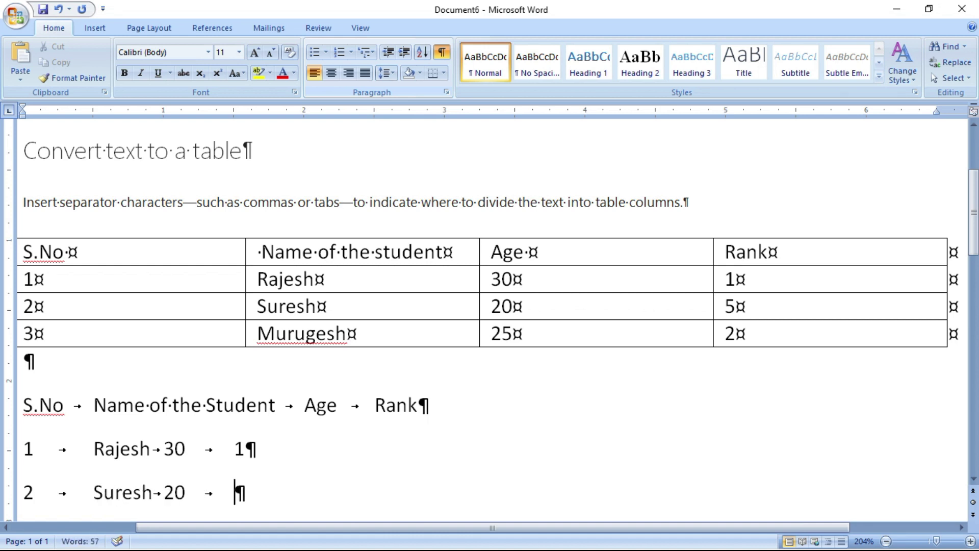
pyautogui.write('5')
# Enter the third tab-separated record on a new line: number 3, the student's name, age 25, rank 2
pyautogui.press('Return')
pyautogui.write('3')
pyautogui.press('Tab')
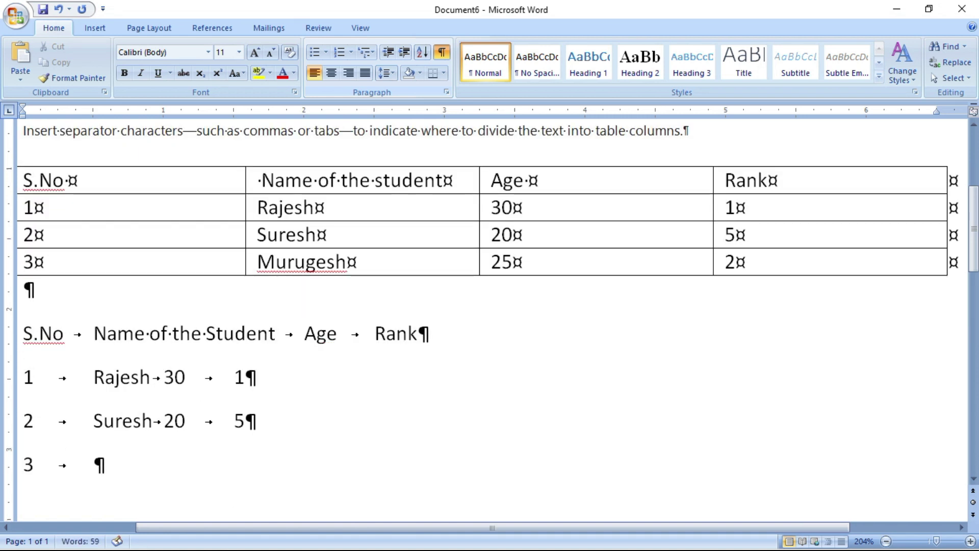
pyautogui.write('Murugesh')
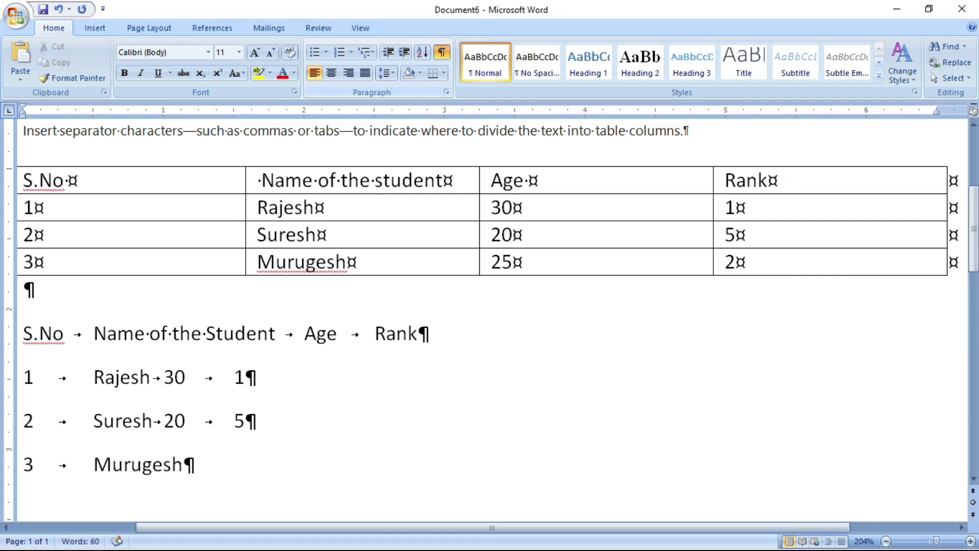
pyautogui.press('Tab')
pyautogui.write('24')
pyautogui.press('BackSpace')
pyautogui.write('5')
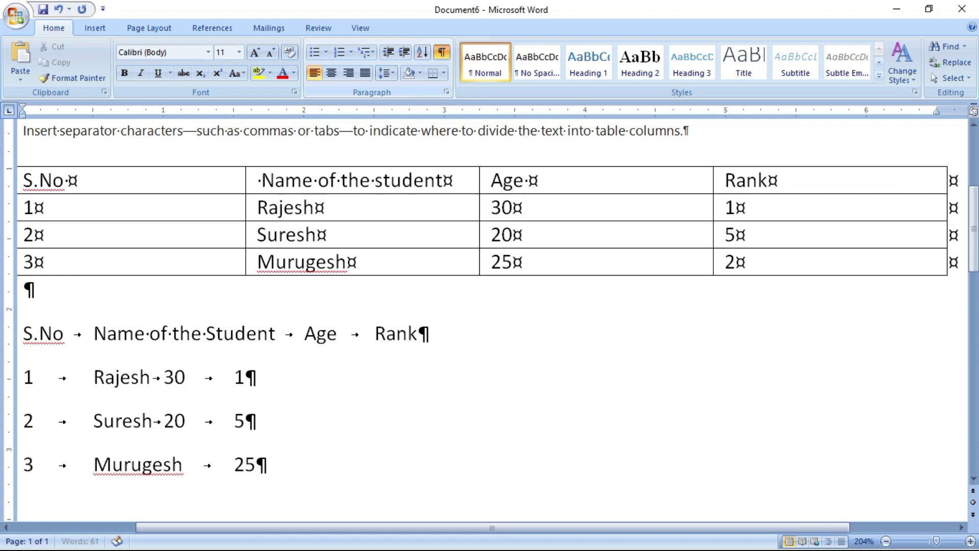
pyautogui.press('Tab')
pyautogui.write('2')
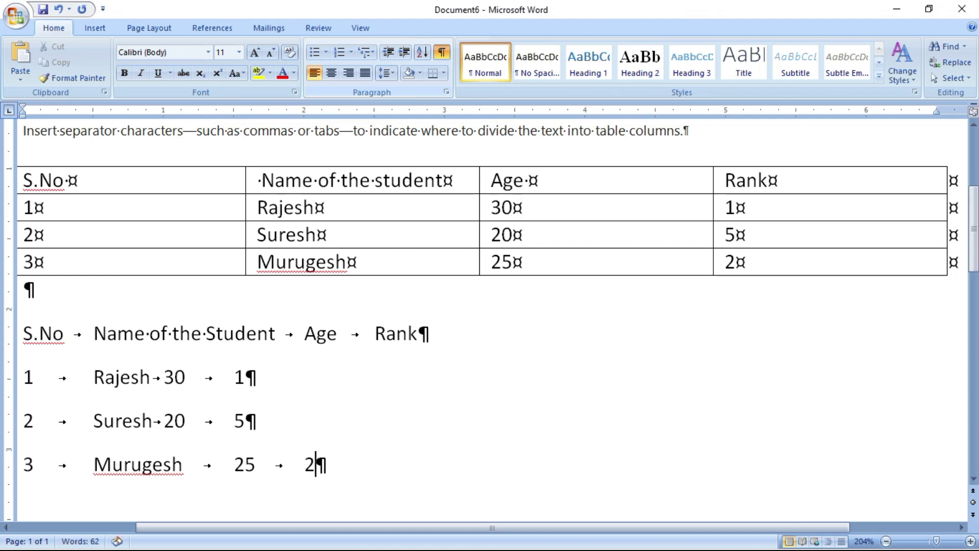
# Hide the formatting marks in the document
pyautogui.click(443, 52)
pyautogui.click(448, 55)
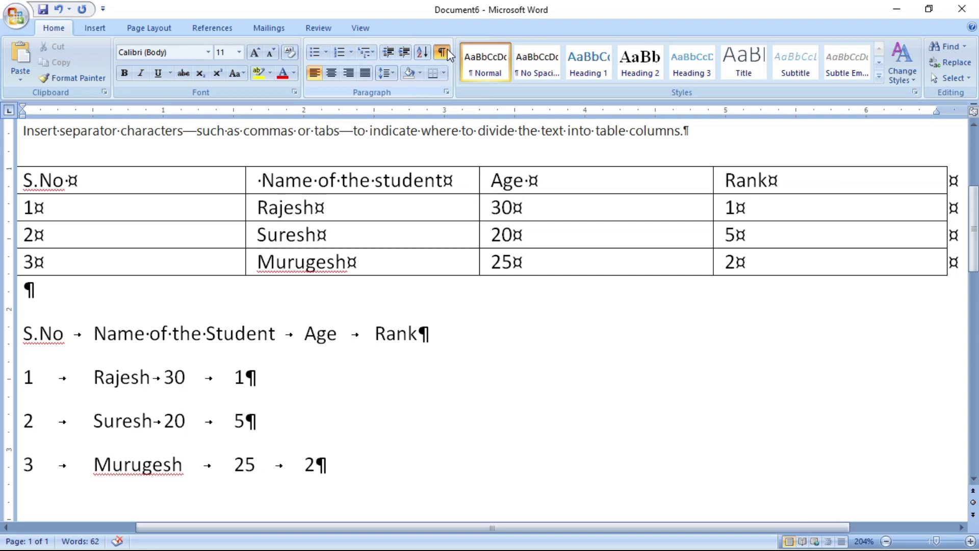
pyautogui.click(442, 52)
# Convert the four tab-separated lines into a four-column table, separating the text at tabs
pyautogui.moveTo(328, 464); pyautogui.dragTo(18, 352)
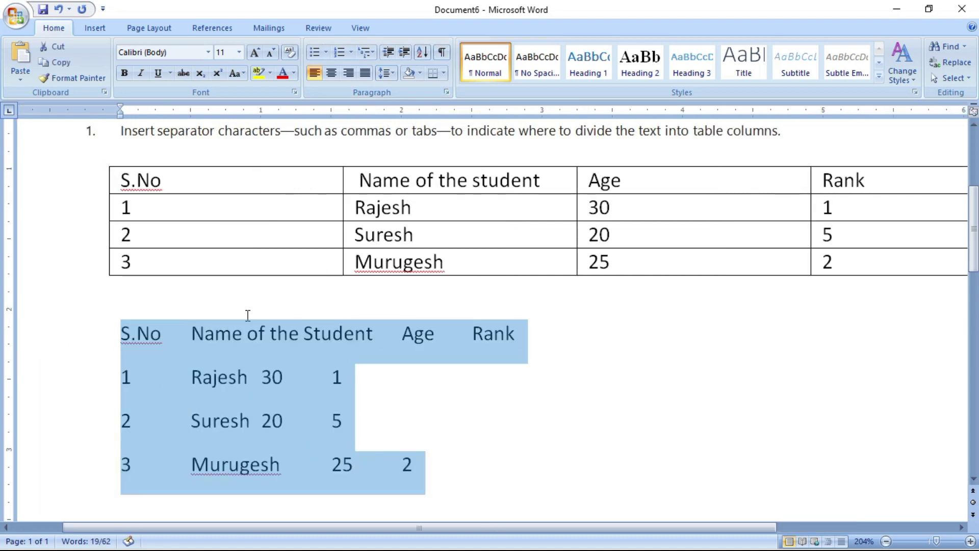
pyautogui.click(102, 27)
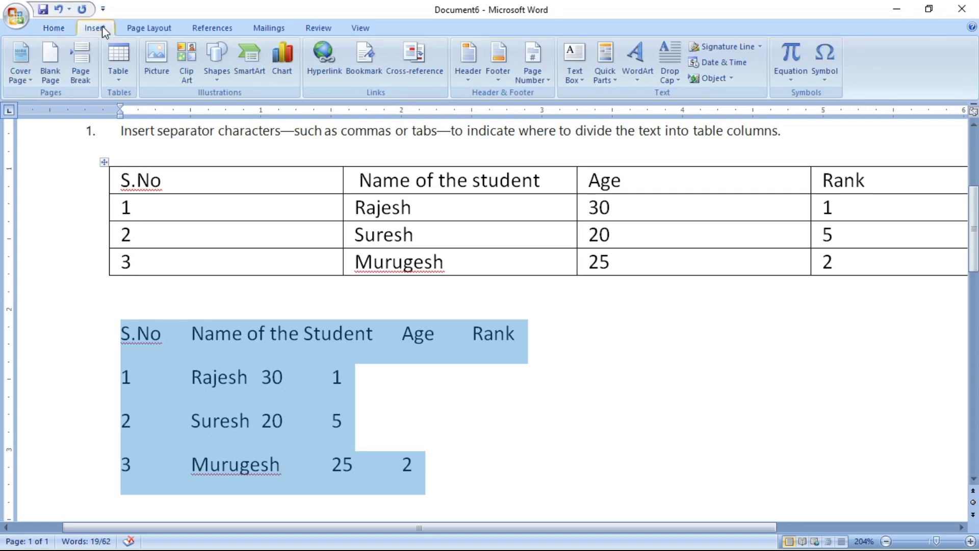
pyautogui.click(113, 56)
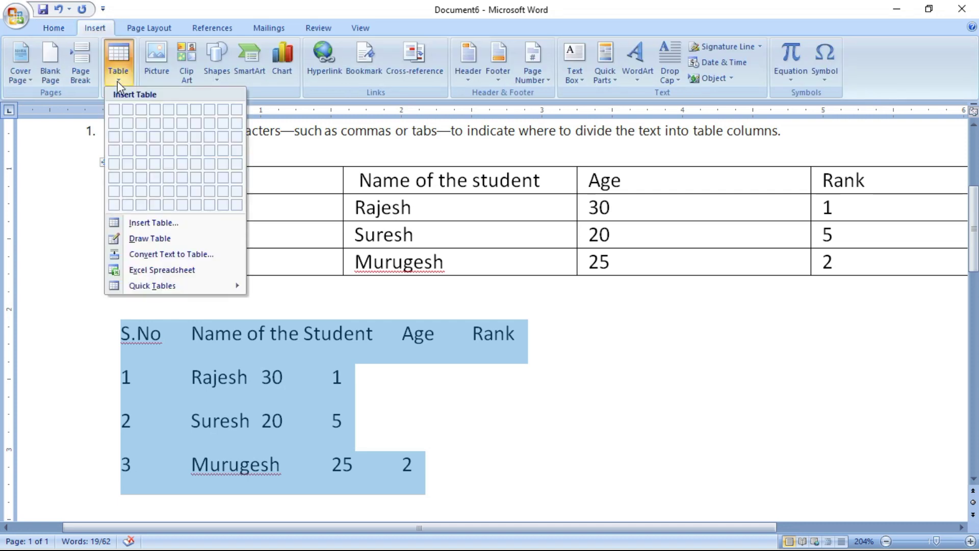
pyautogui.click(162, 254)
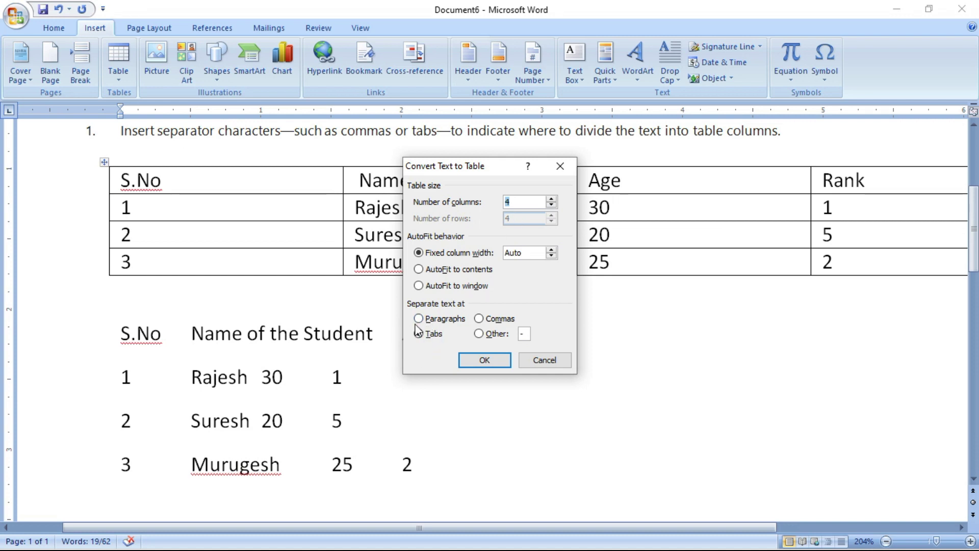
pyautogui.click(484, 359)
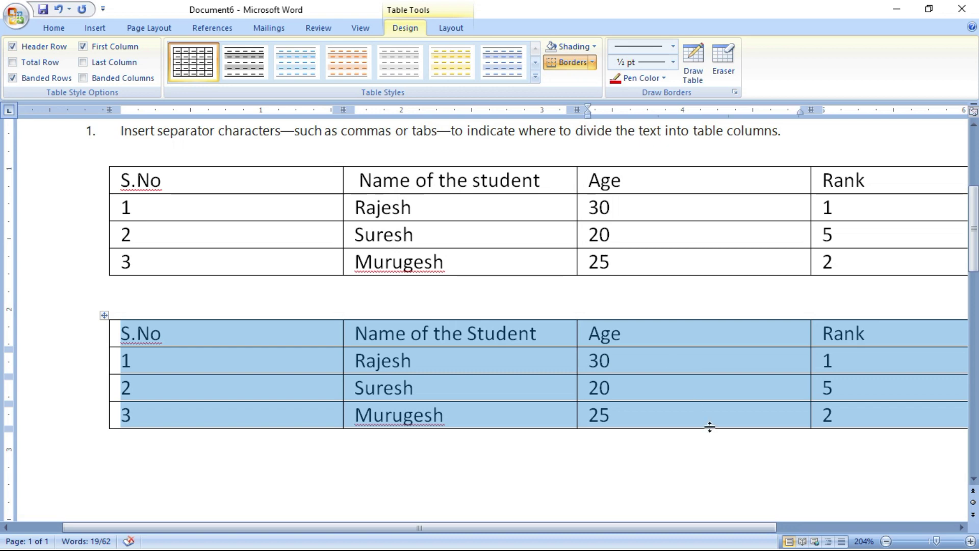
pyautogui.click(430, 471)
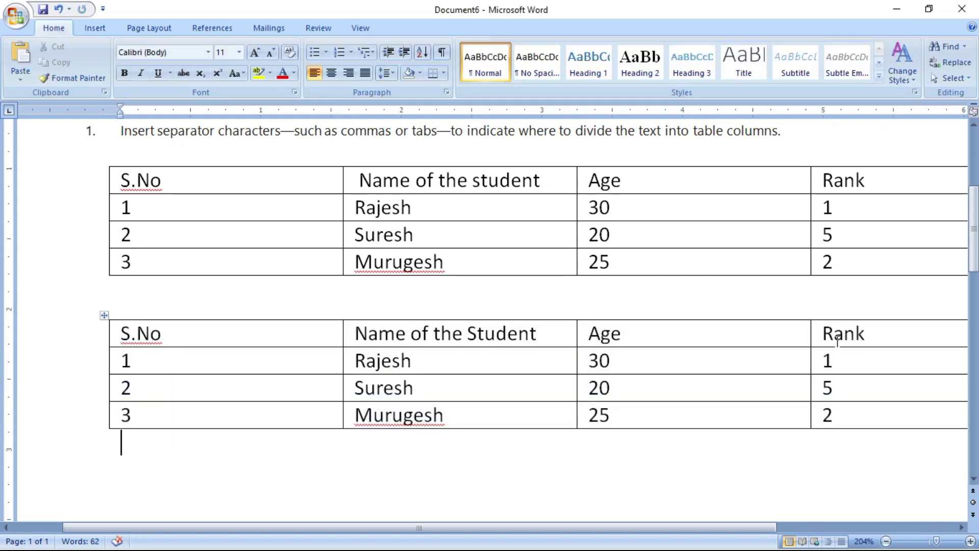
# Start a dash-separated header line below the second table with S.No and Name of the Student
pyautogui.moveTo(123, 334); pyautogui.dragTo(851, 420)
pyautogui.scroll(-1, 852, 420)
pyautogui.scroll(-1, 590, 400)
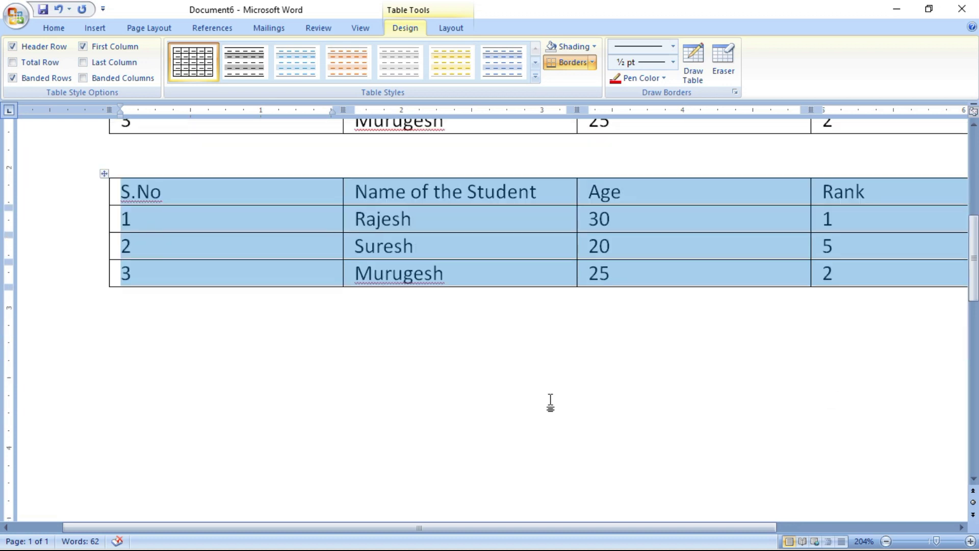
pyautogui.click(284, 365)
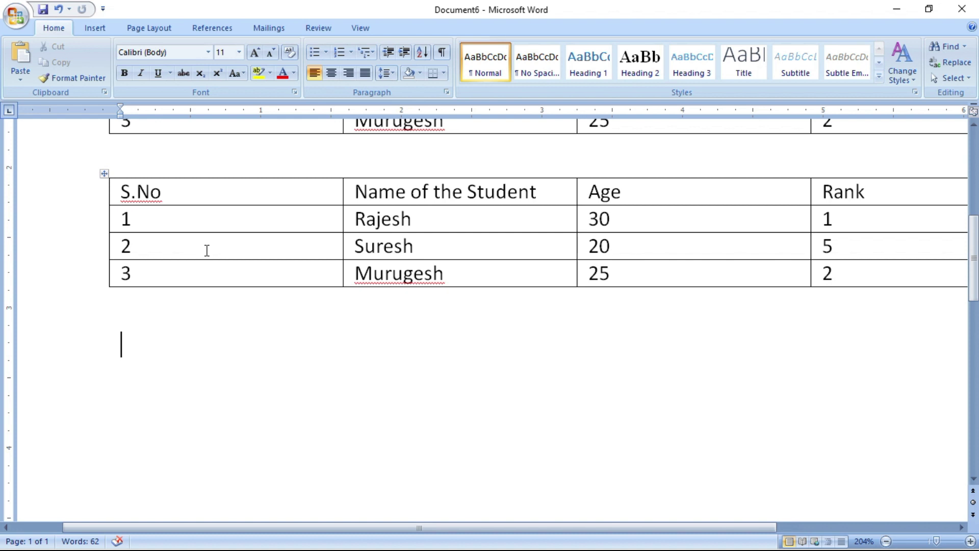
pyautogui.write('S.N')
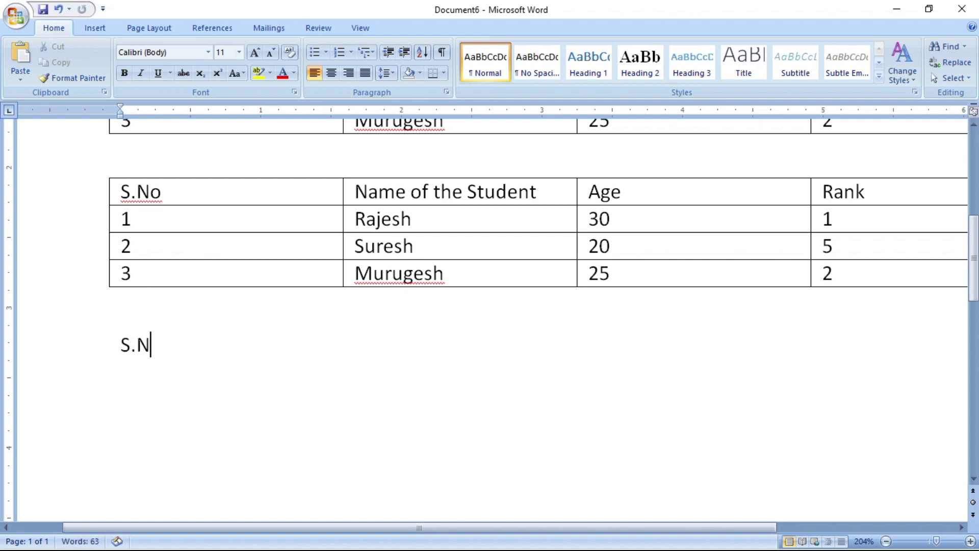
pyautogui.write('o - NMW')
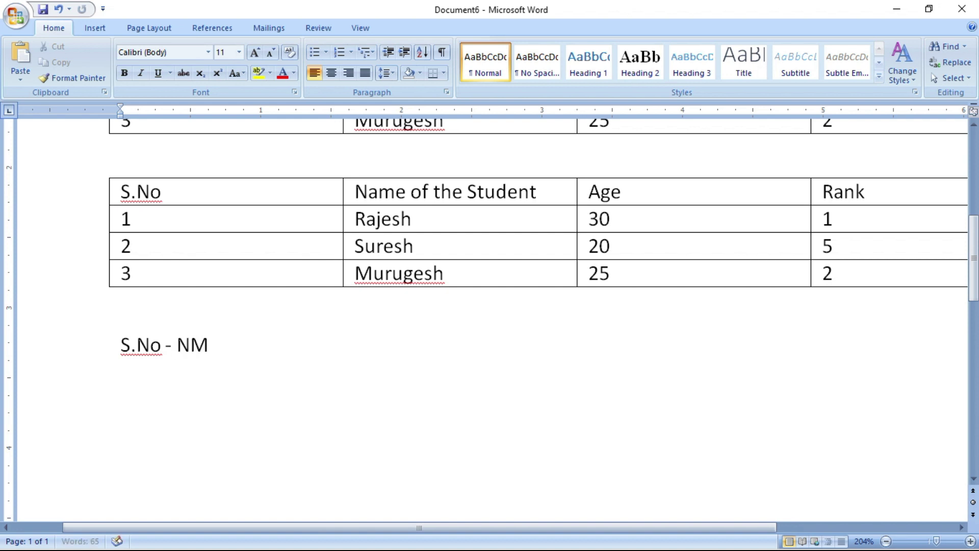
pyautogui.press('BackSpace')
pyautogui.press('BackSpace')
pyautogui.write('ame of the Sru')
pyautogui.press('BackSpace')
pyautogui.press('BackSpace')
pyautogui.write('tudent')
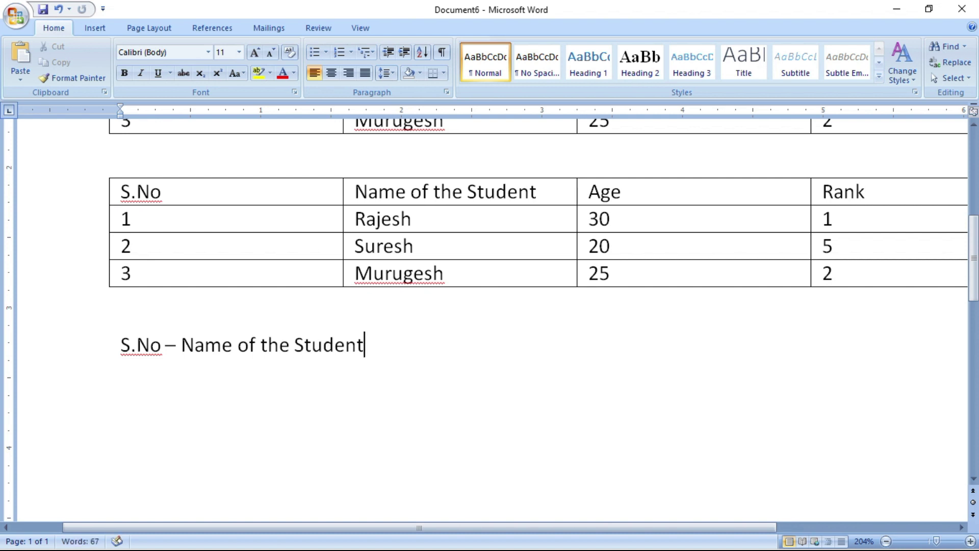
# Complete the header line with Age and Rank separated by plain hyphens, and start a new paragraph
pyautogui.write('AGe')
pyautogui.press('BackSpace')
pyautogui.write('-')
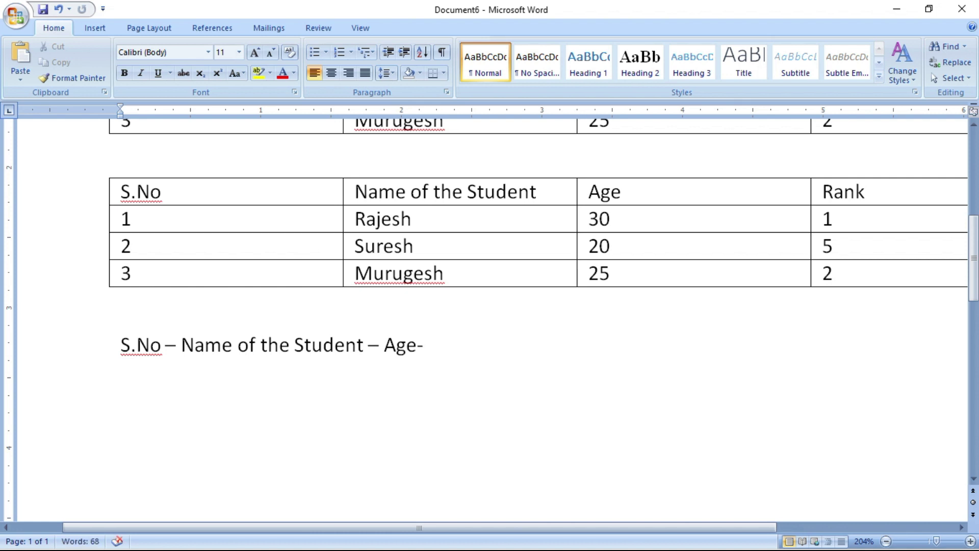
pyautogui.hotkey('ctrl', 'z')
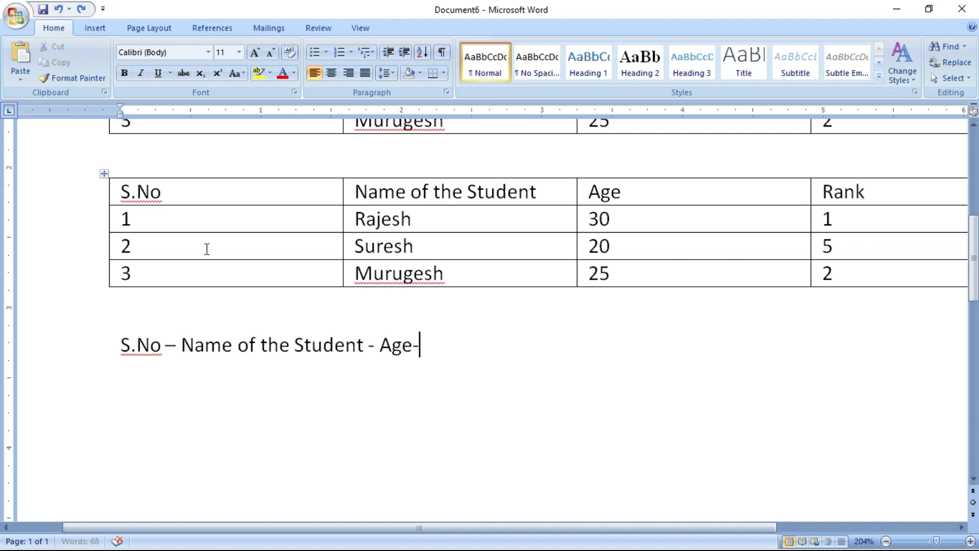
pyautogui.write('Rank')
pyautogui.press('Return')
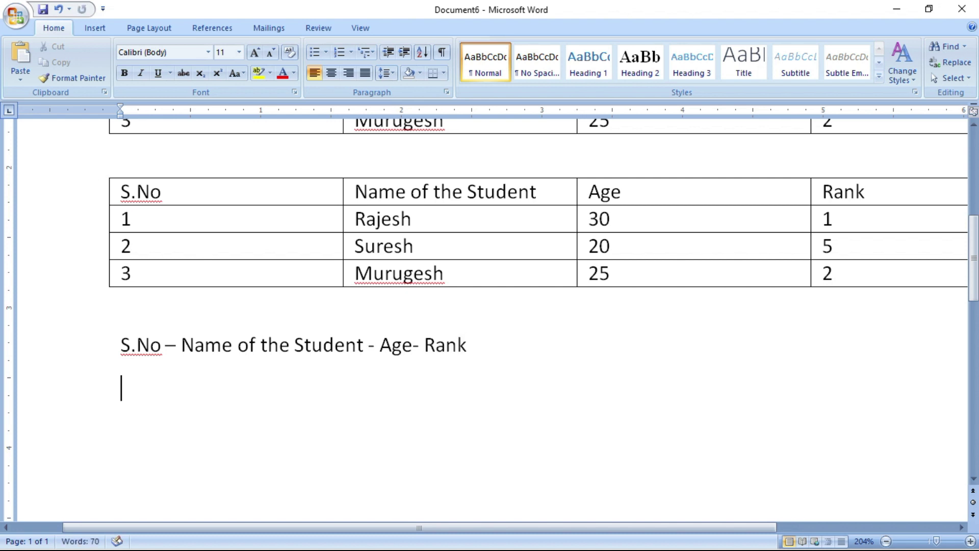
# Enter the first dash-separated record: number 1, the student's name, age 30, rank 1
pyautogui.write('q')
pyautogui.write('1')
pyautogui.write(' - Rae')
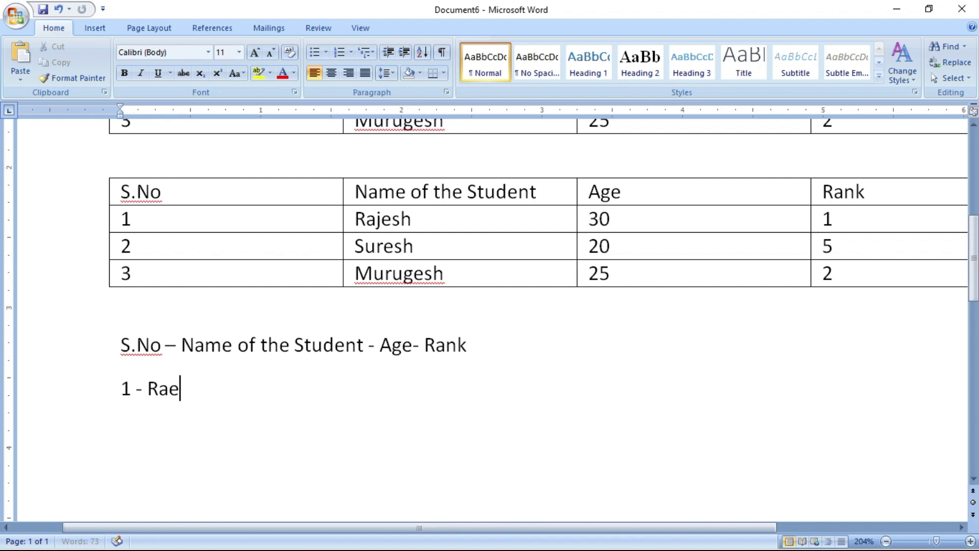
pyautogui.press('BackSpace')
pyautogui.write('jesh ')
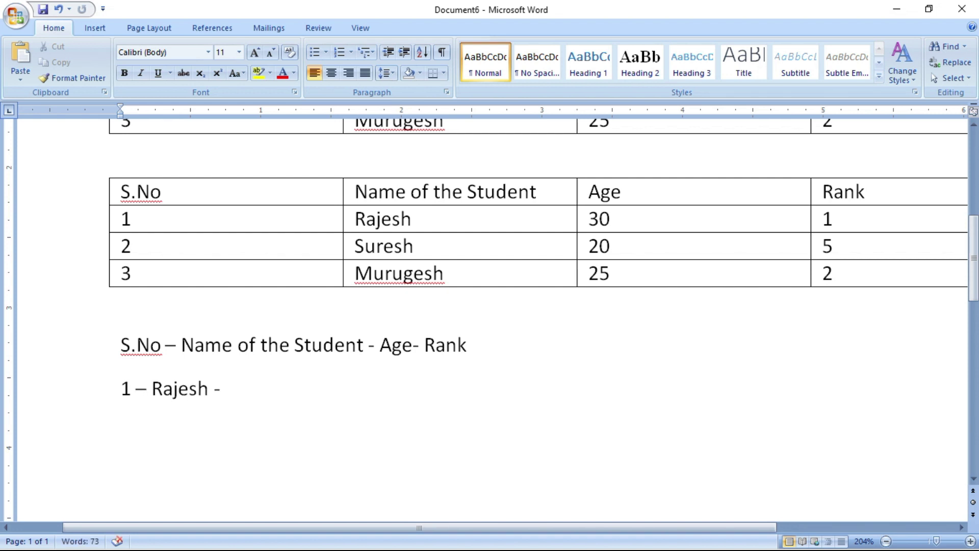
pyautogui.write('- 2')
pyautogui.press('BackSpace')
pyautogui.write('30 -1')
# Replace the long dashes in the header line and the first record with plain hyphens
pyautogui.press('Up')
pyautogui.press('Up')
pyautogui.press('Up')
pyautogui.doubleClick(172, 341)
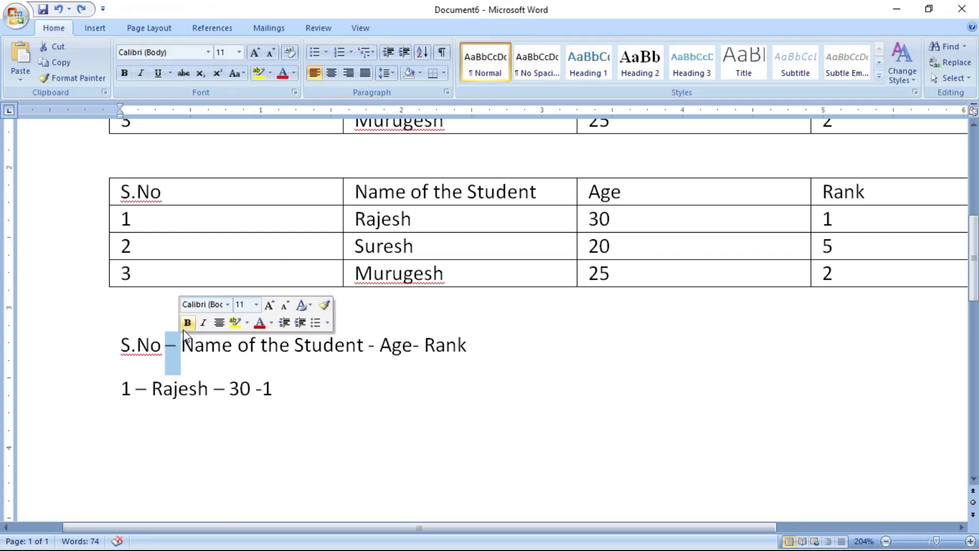
pyautogui.write('-')
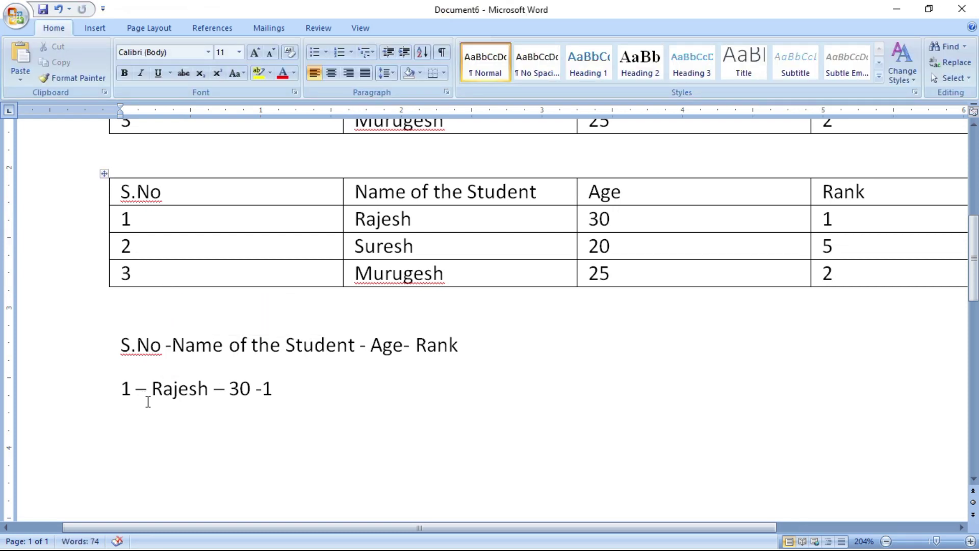
pyautogui.doubleClick(139, 392)
pyautogui.write('-')
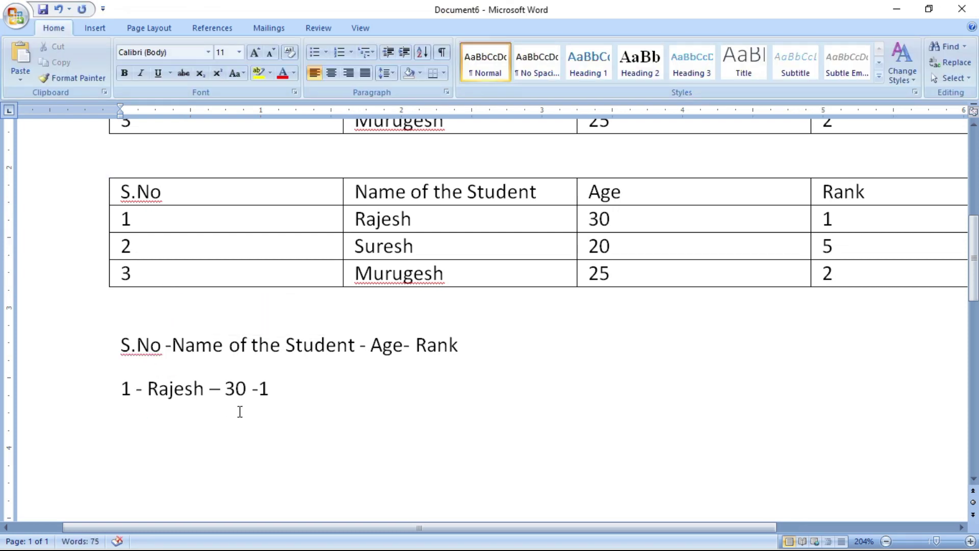
pyautogui.doubleClick(214, 390)
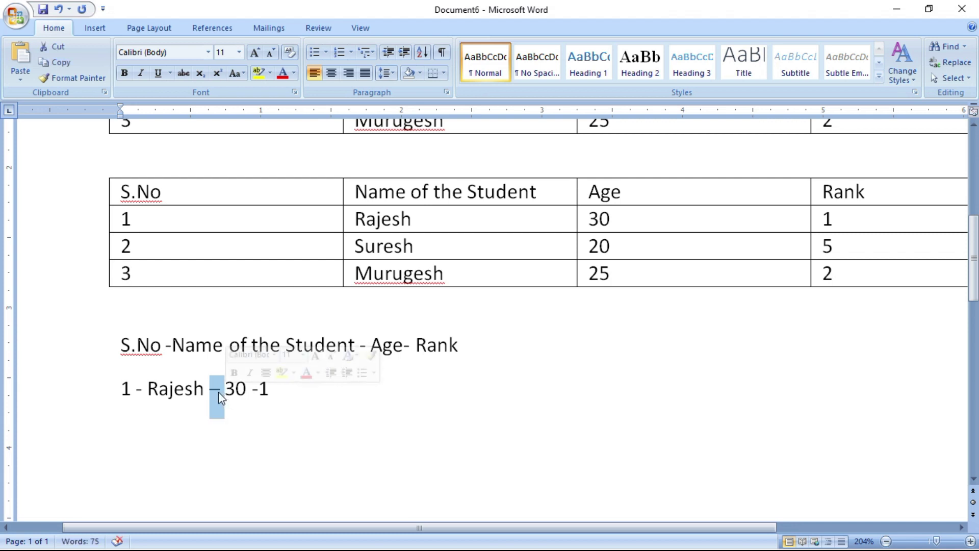
pyautogui.write('-')
# Copy the first hyphen-separated record and paste it on a new line below
pyautogui.moveTo(283, 396); pyautogui.dragTo(121, 403)
pyautogui.hotkey('ctrl', 'c')
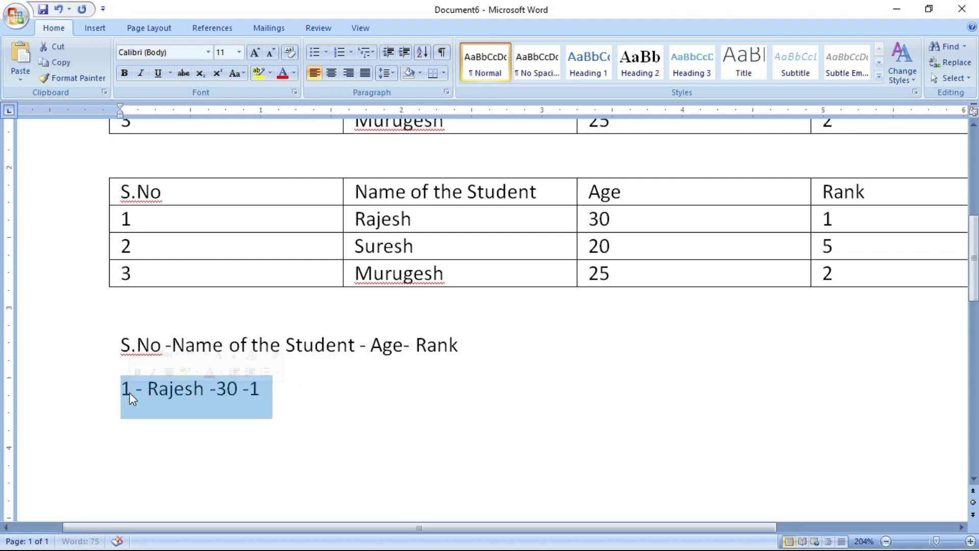
pyautogui.click(134, 422)
pyautogui.click(280, 397)
pyautogui.press('Return')
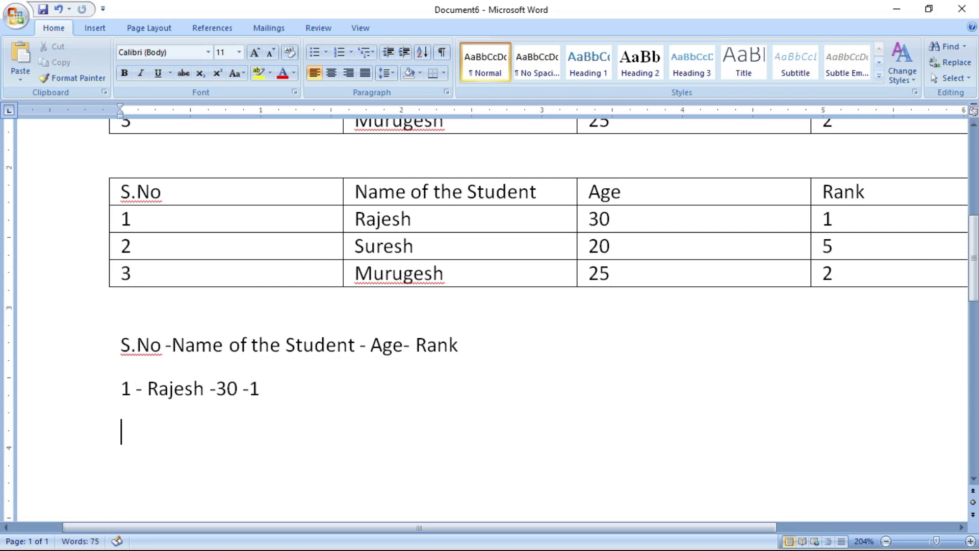
pyautogui.hotkey('ctrl', 'v')
# Change the pasted record to number 2, the second student's name, age 20 and rank 5
pyautogui.click(125, 431)
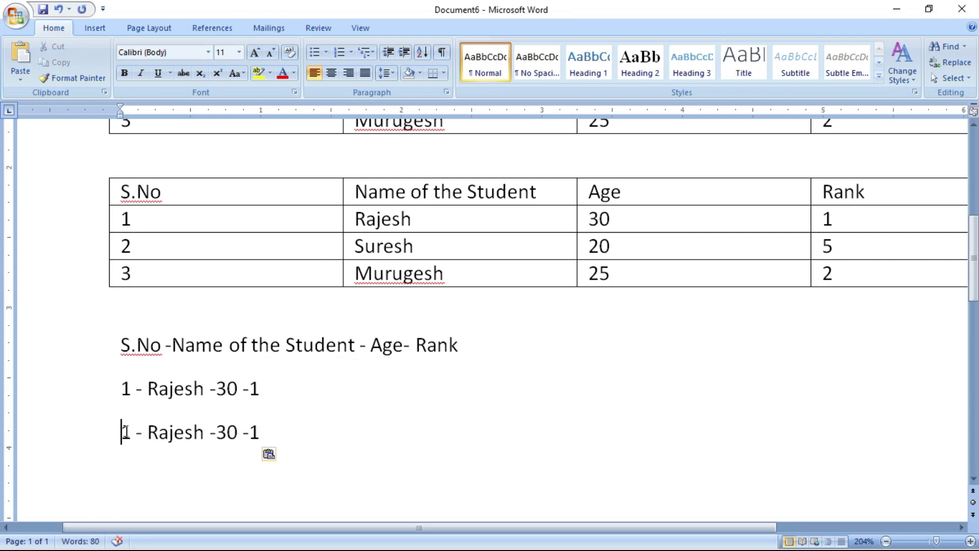
pyautogui.moveTo(125, 432); pyautogui.dragTo(172, 431)
pyautogui.write('2 - S')
pyautogui.press('Delete')
pyautogui.write('ur')
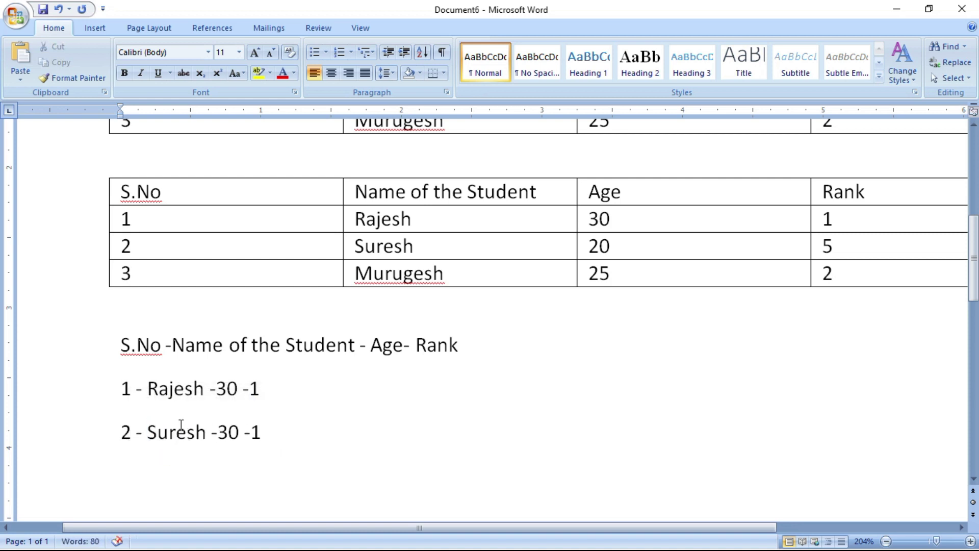
pyautogui.moveTo(228, 432); pyautogui.dragTo(218, 433)
pyautogui.write('2')
pyautogui.doubleClick(256, 439)
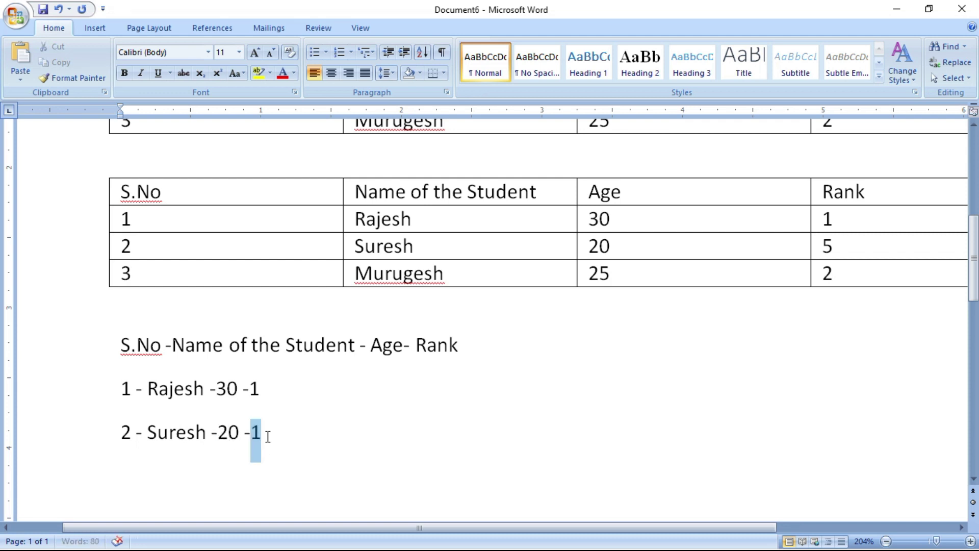
pyautogui.write('5')
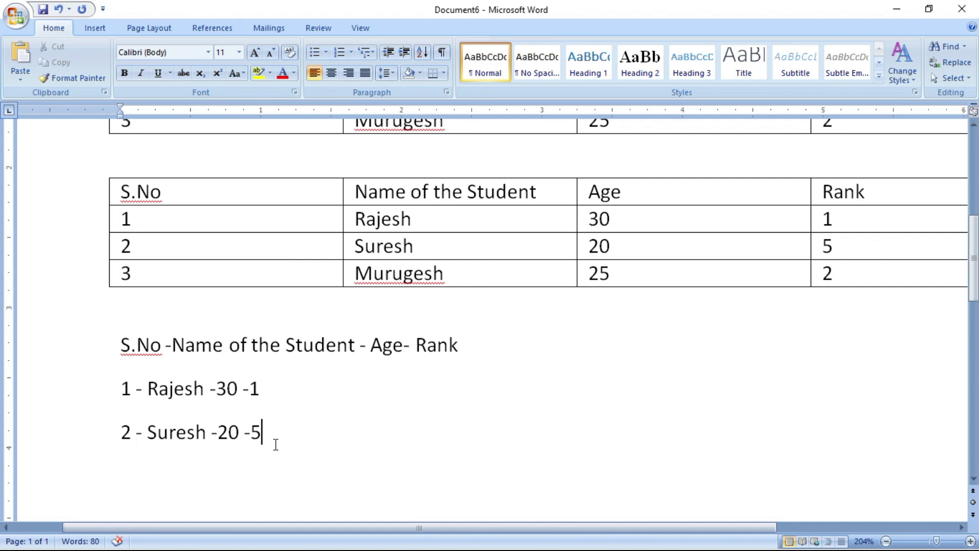
# Paste the first hyphen-separated record on a new line below and change it to number 3, the third student's name and age 25
pyautogui.click(155, 484)
pyautogui.hotkey('ctrl', 'v')
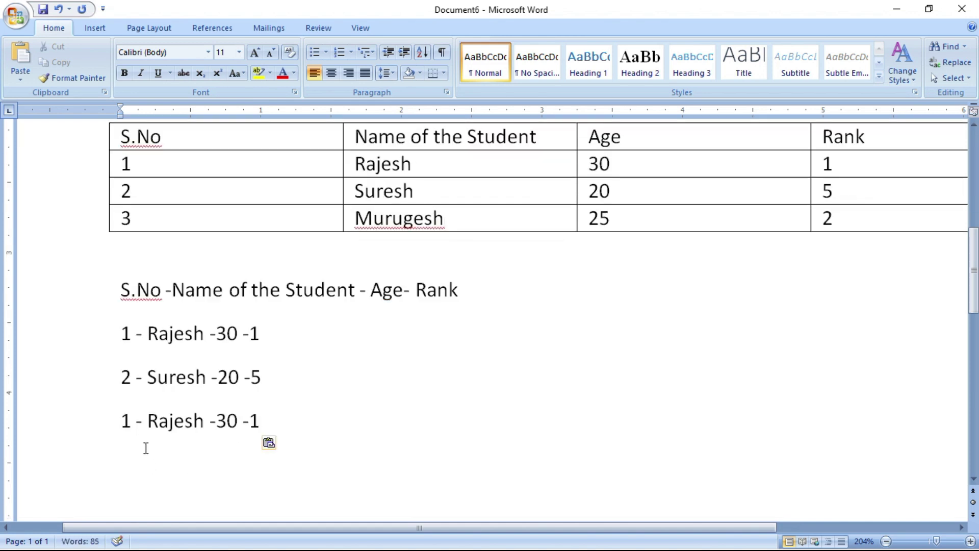
pyautogui.moveTo(129, 420); pyautogui.dragTo(157, 422)
pyautogui.write('3')
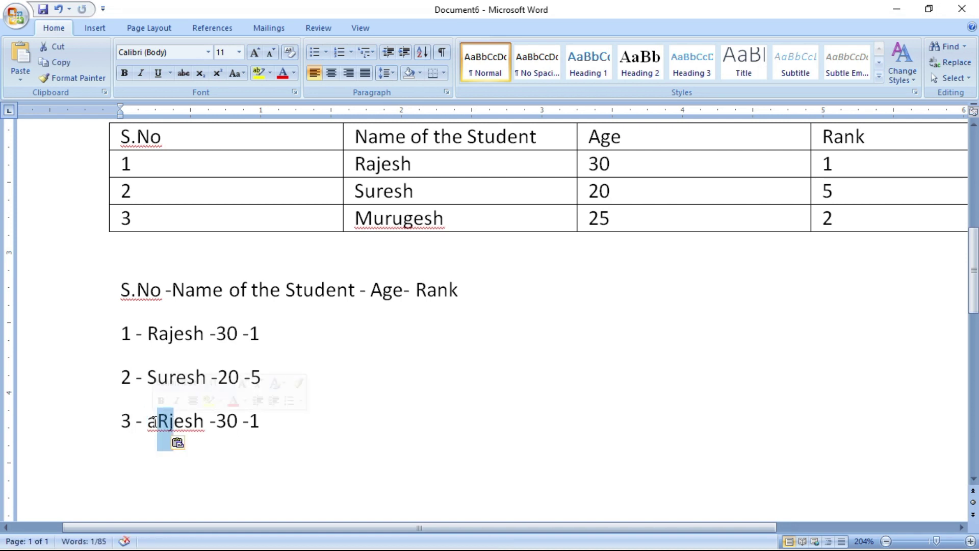
pyautogui.press('Delete')
pyautogui.press('BackSpace')
pyautogui.write('Muru')
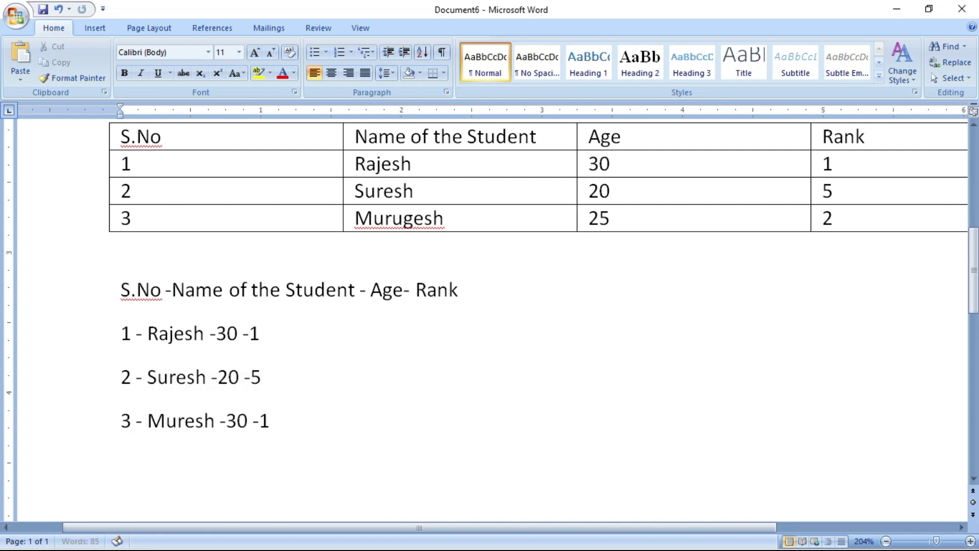
pyautogui.write('g')
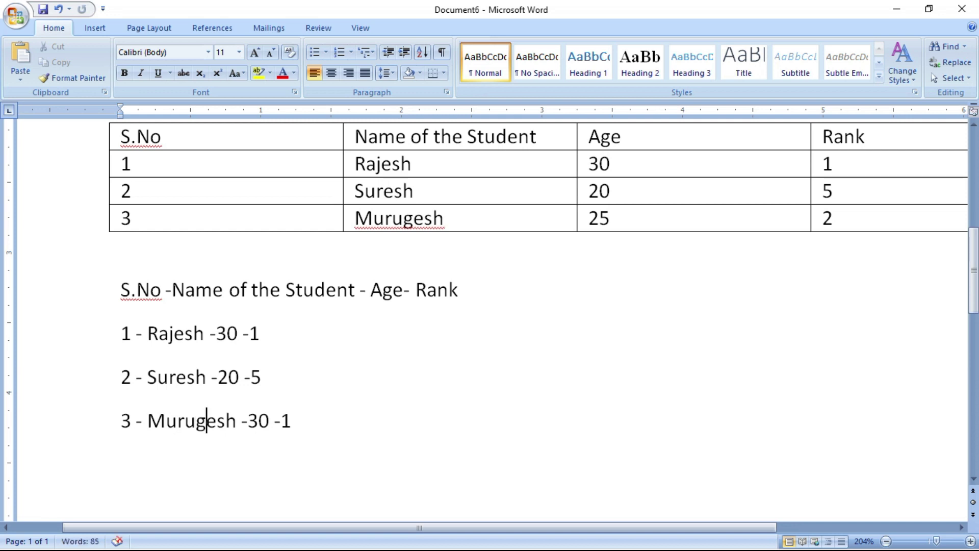
pyautogui.moveTo(247, 420); pyautogui.dragTo(269, 423)
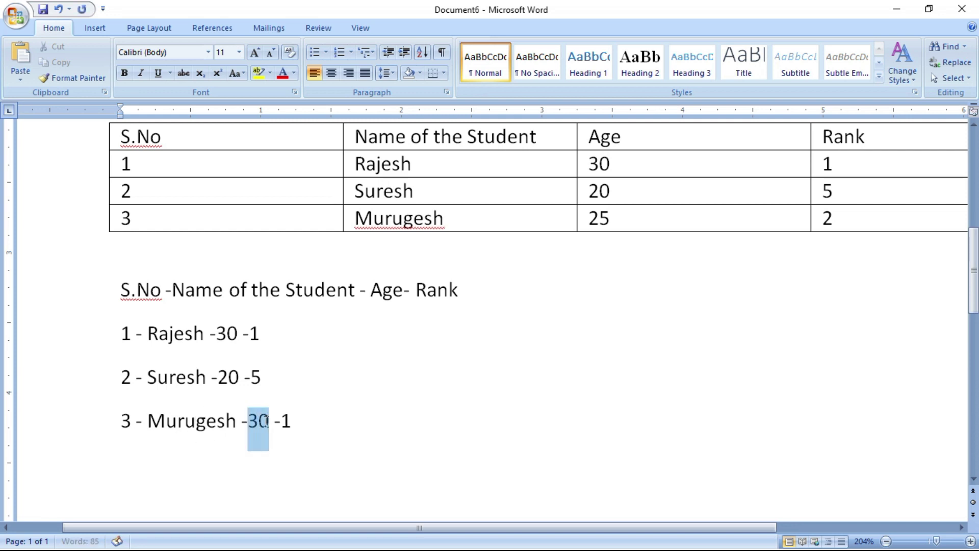
pyautogui.write('25')
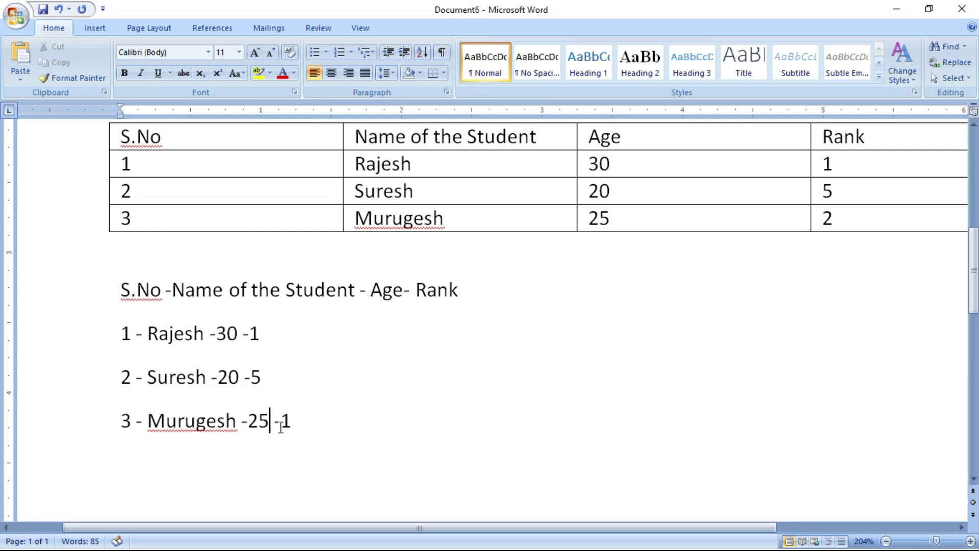
# Convert the hyphen-separated header and three records into a four-column table, splitting the text at hyphens
pyautogui.moveTo(119, 287); pyautogui.dragTo(350, 426)
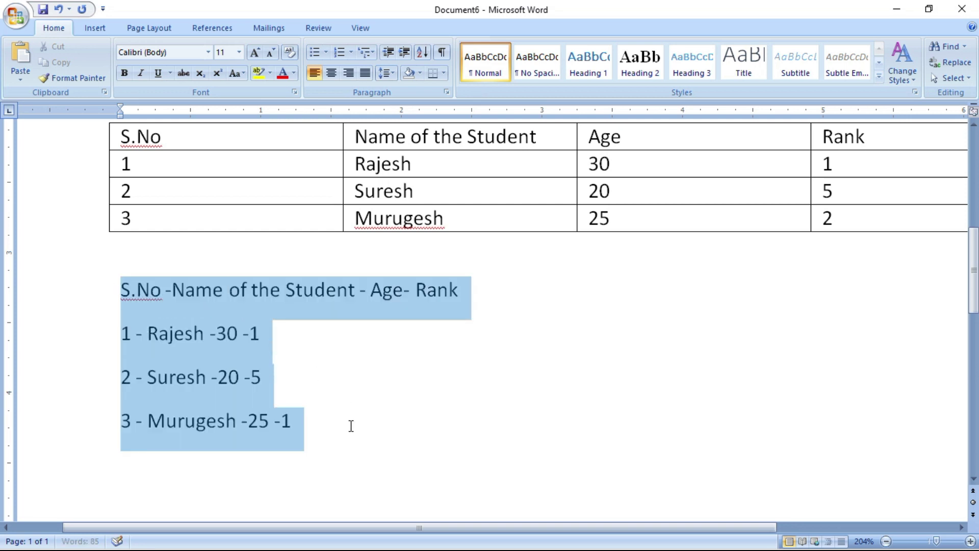
pyautogui.click(102, 29)
pyautogui.click(122, 82)
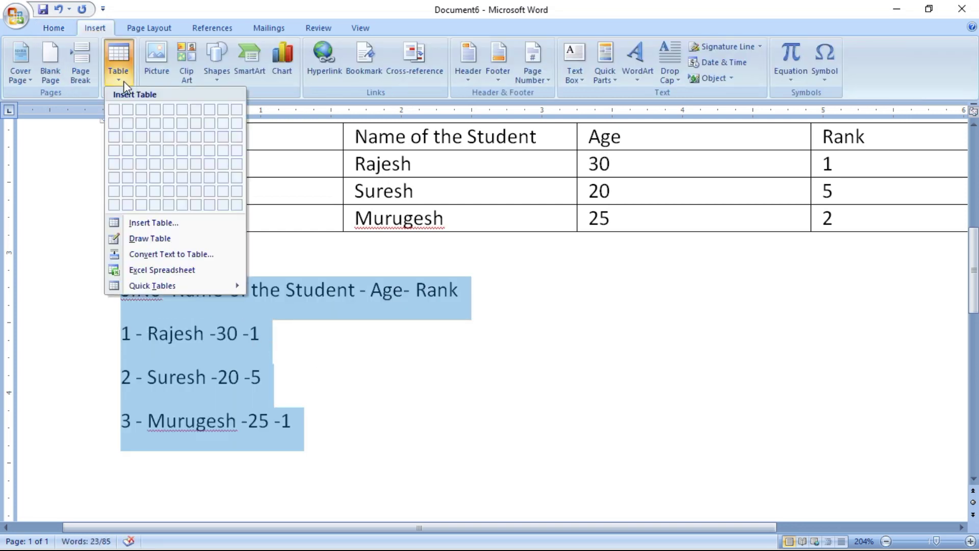
pyautogui.click(148, 254)
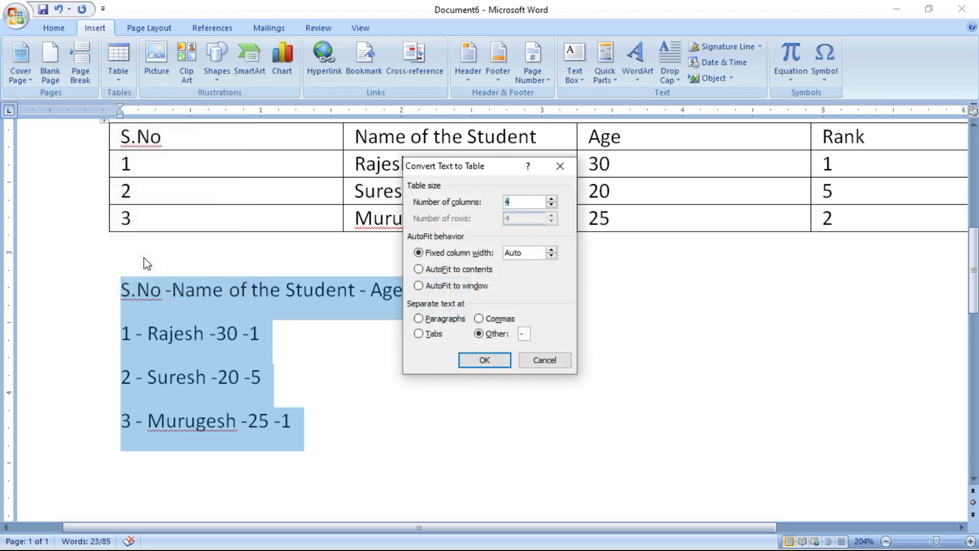
pyautogui.click(490, 359)
pyautogui.click(585, 441)
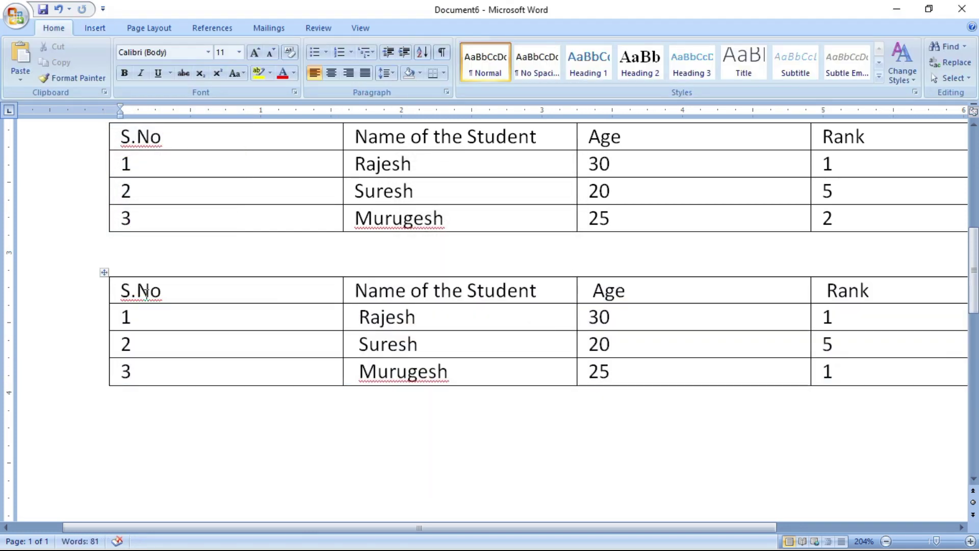
pyautogui.moveTo(129, 286); pyautogui.dragTo(850, 373)
pyautogui.scroll(3, 750, 372)
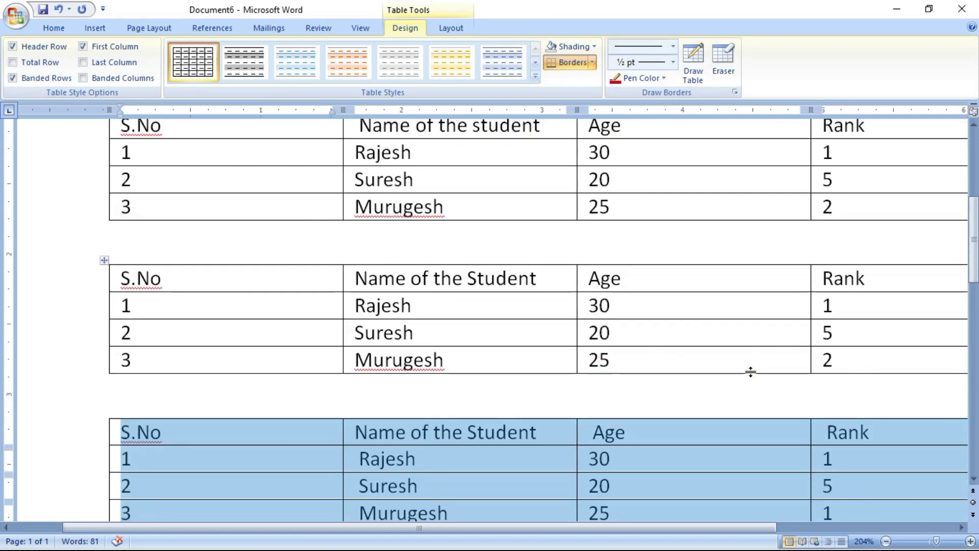
pyautogui.click(90, 29)
pyautogui.click(117, 77)
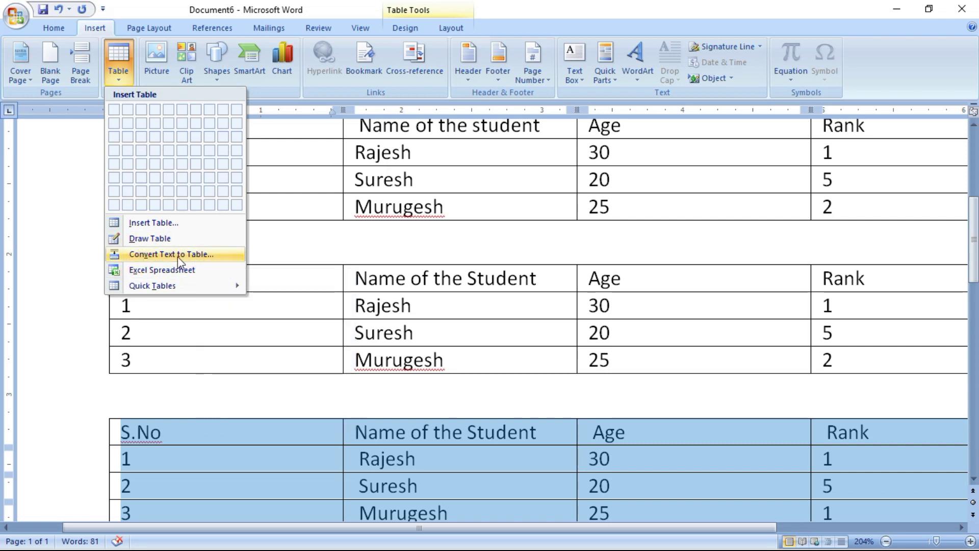
pyautogui.click(351, 412)
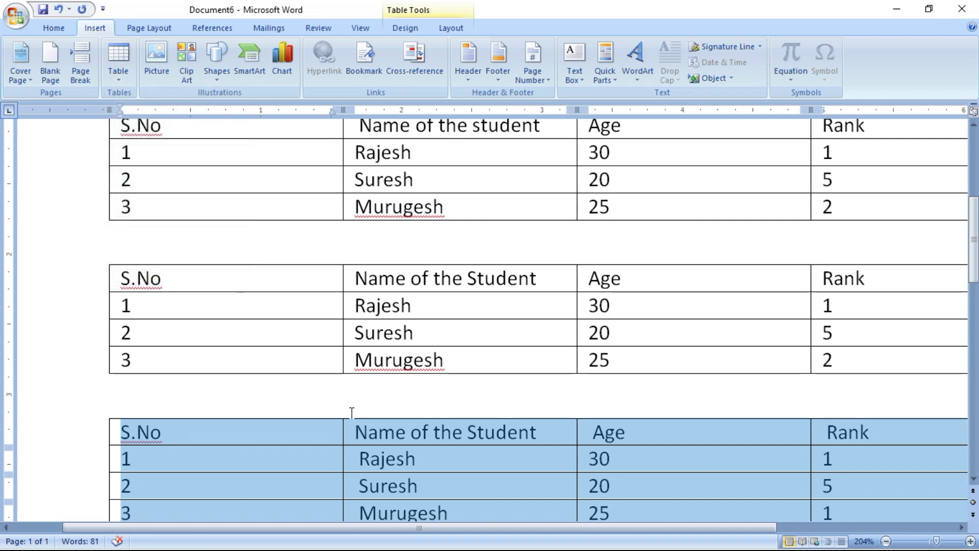
pyautogui.scroll(-4, 352, 412)
# Add the line "NOW WE CAN CONVERT TABLE TO TEXT" below the last table
pyautogui.click(351, 412)
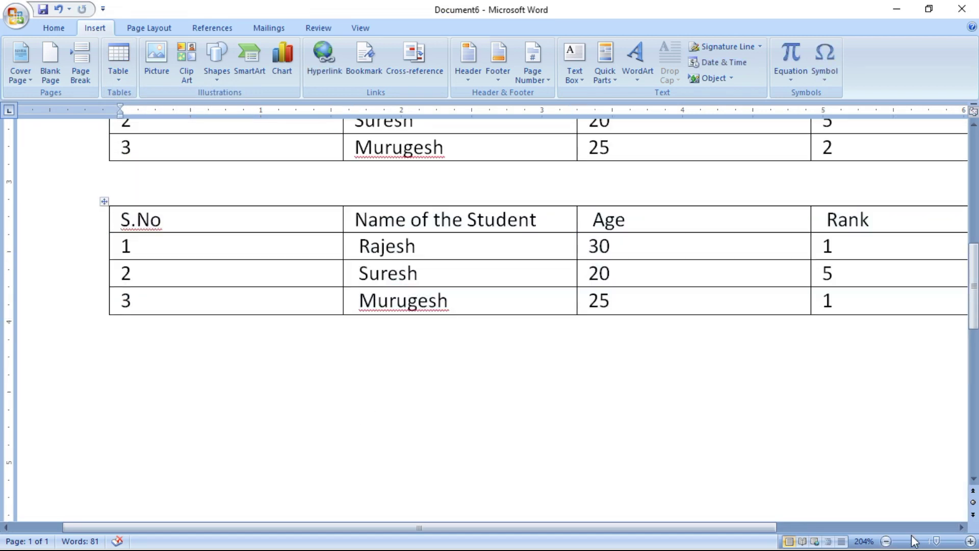
pyautogui.hotkey('alt', 'h')
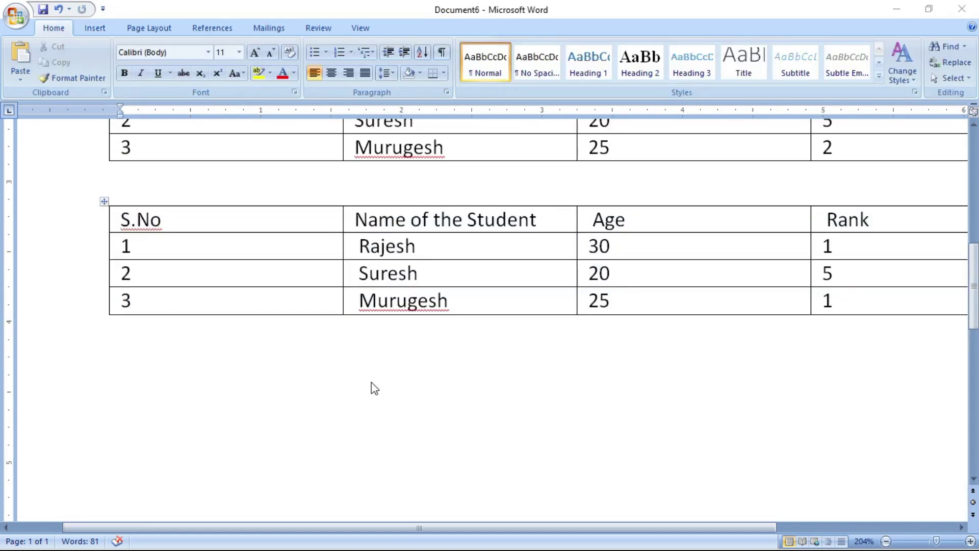
pyautogui.press('Return')
pyautogui.write('NOW WE CAN CONVERT')
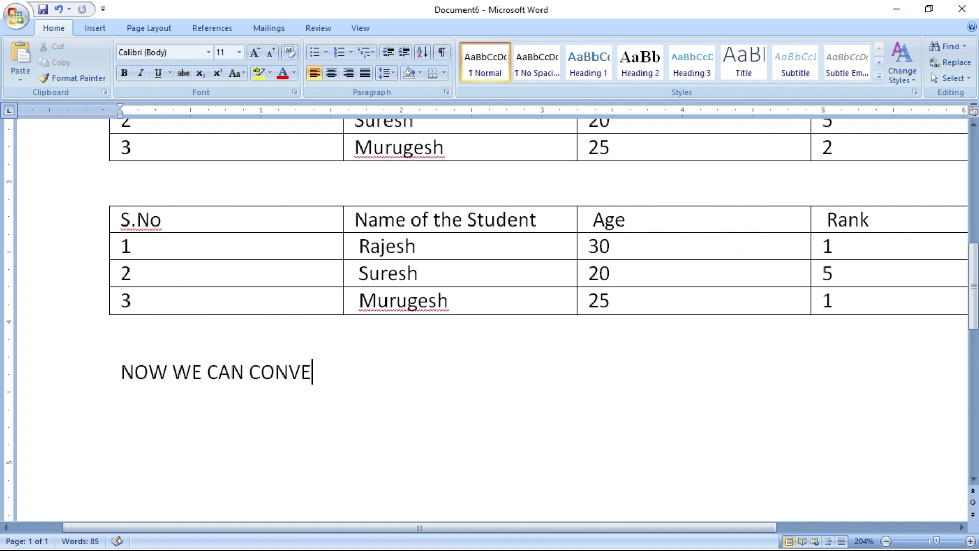
pyautogui.press('BackSpace')
pyautogui.write('RT TABLE')
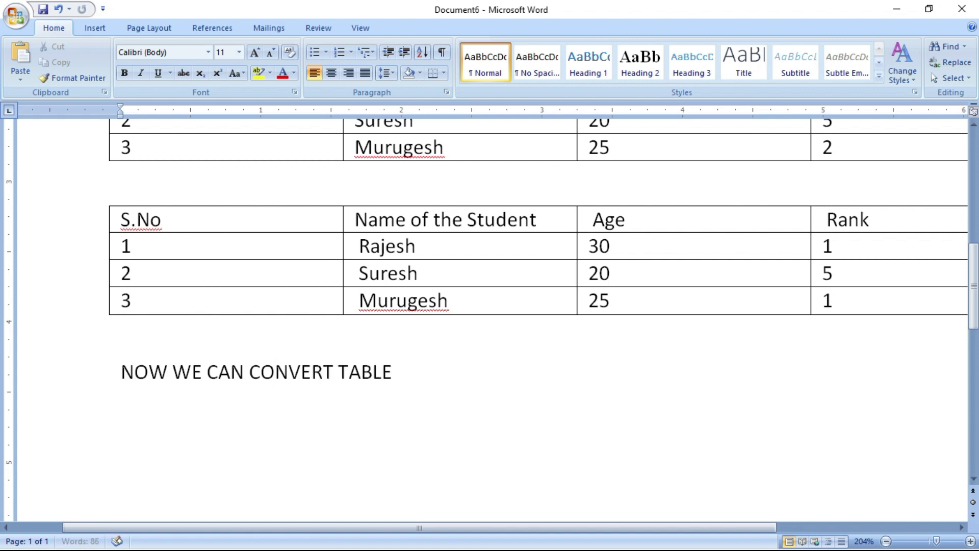
pyautogui.write(' TO TEXT')
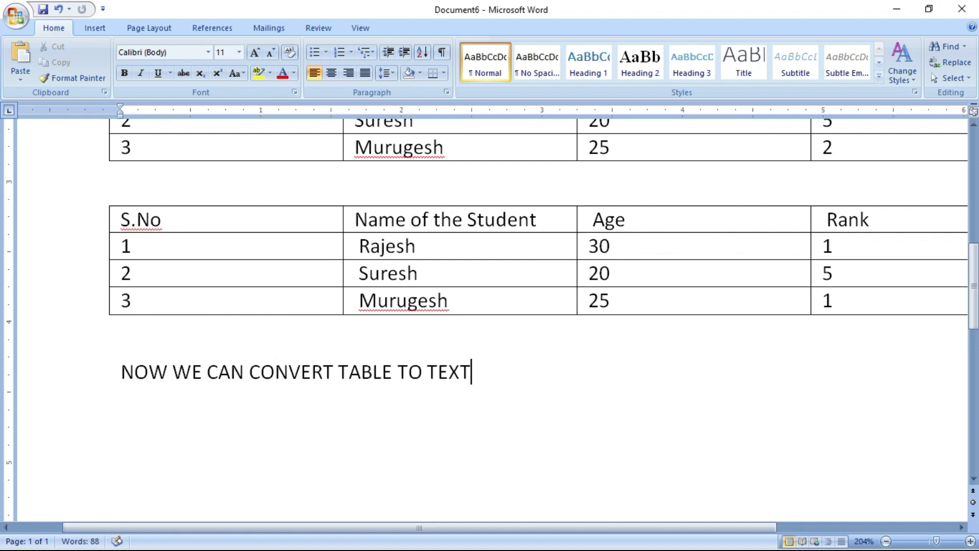
# Format the "NOW WE CAN CONVERT TABLE TO TEXT" line in bold red
pyautogui.tripleClick(123, 376)
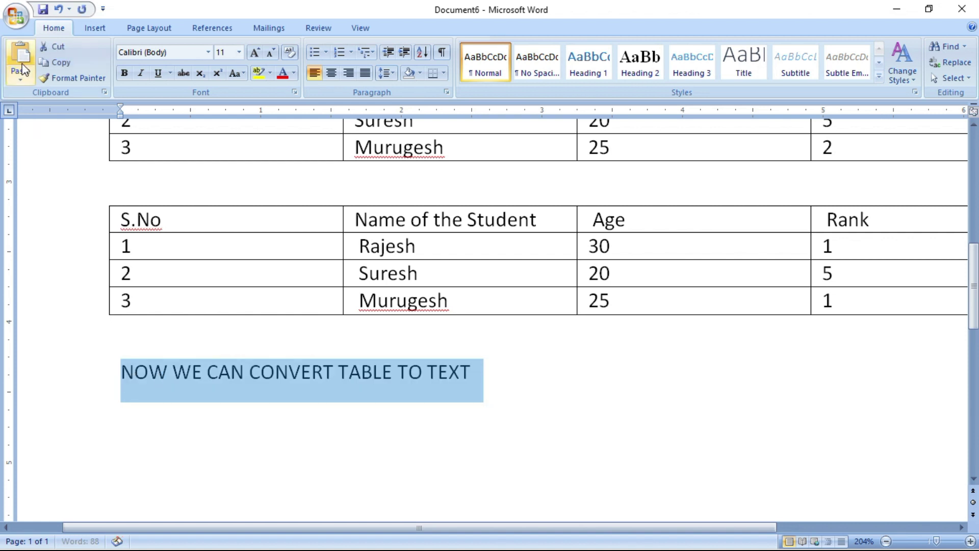
pyautogui.click(124, 73)
pyautogui.click(283, 73)
pyautogui.click(552, 357)
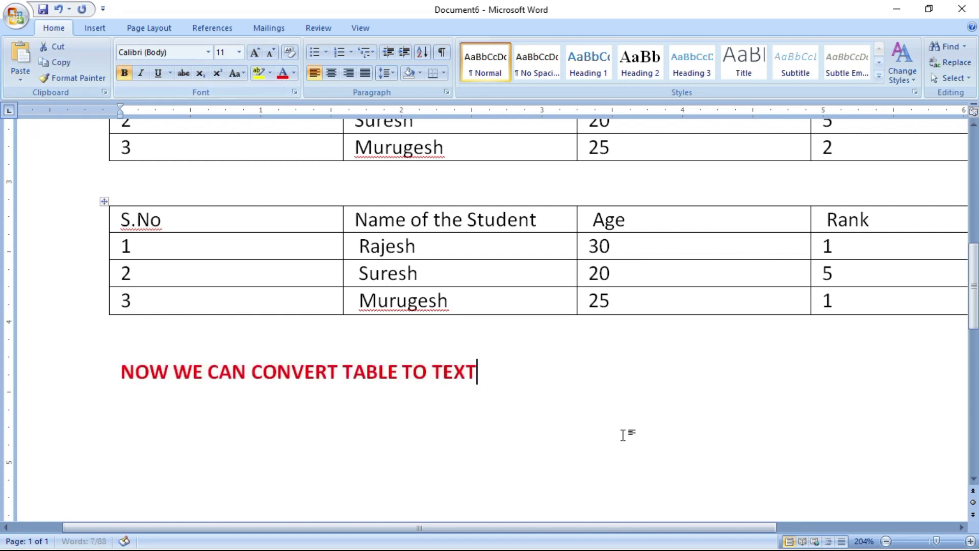
# Convert the table directly above the red heading to text, separating the entries with hyphens
pyautogui.click(158, 273)
pyautogui.click(107, 201)
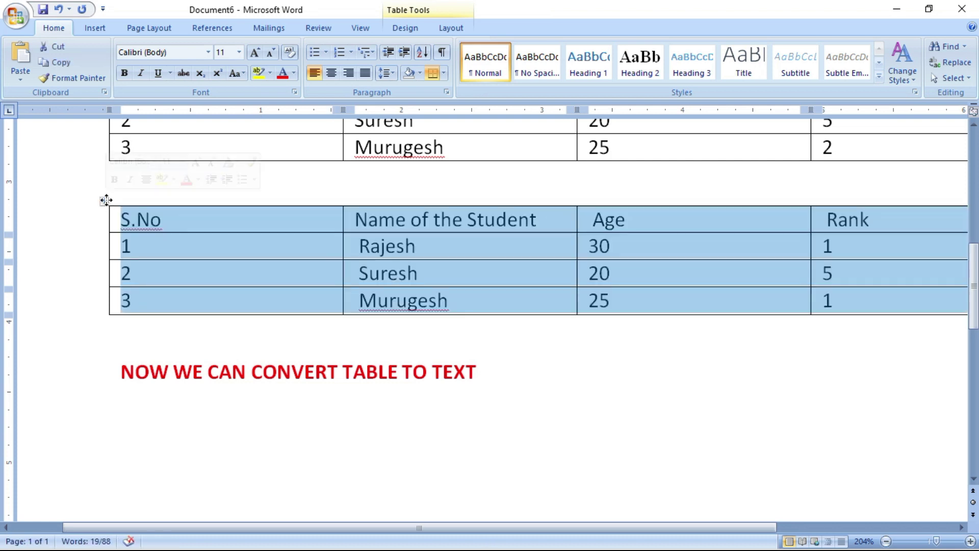
pyautogui.click(401, 32)
pyautogui.click(449, 28)
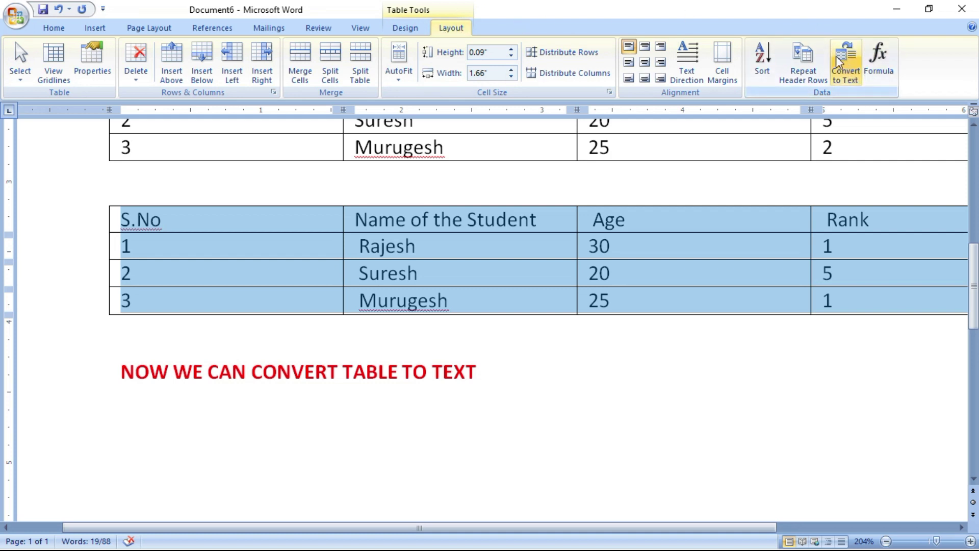
pyautogui.click(844, 75)
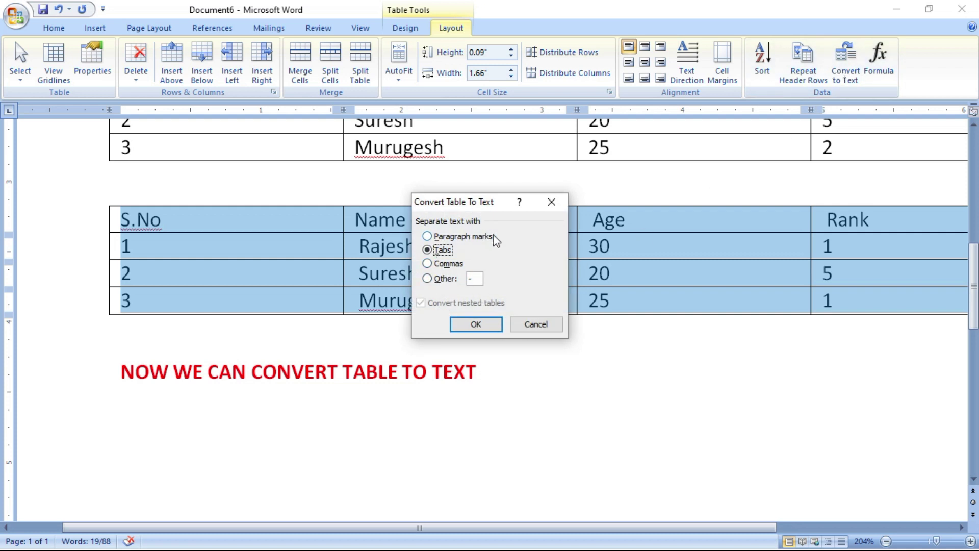
pyautogui.click(428, 264)
pyautogui.click(428, 279)
pyautogui.click(475, 323)
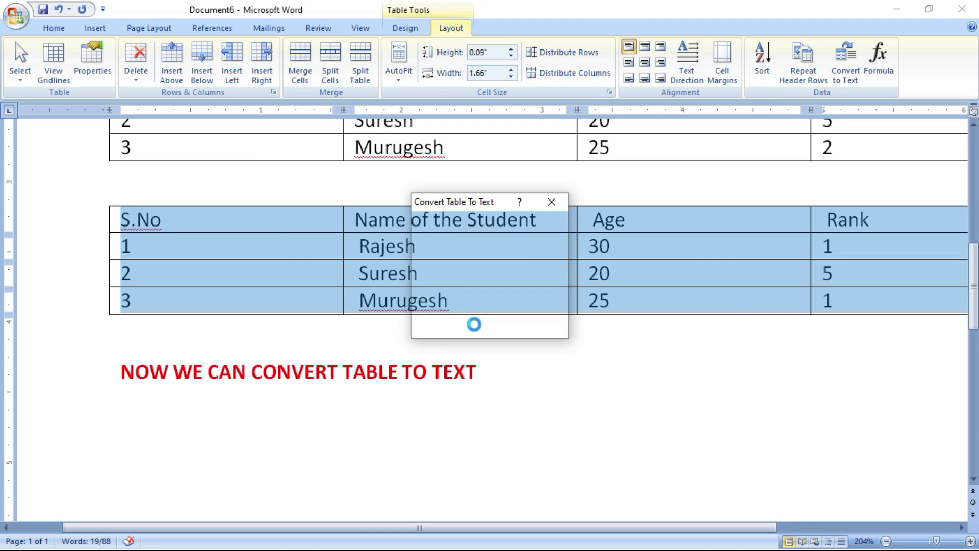
pyautogui.click(490, 334)
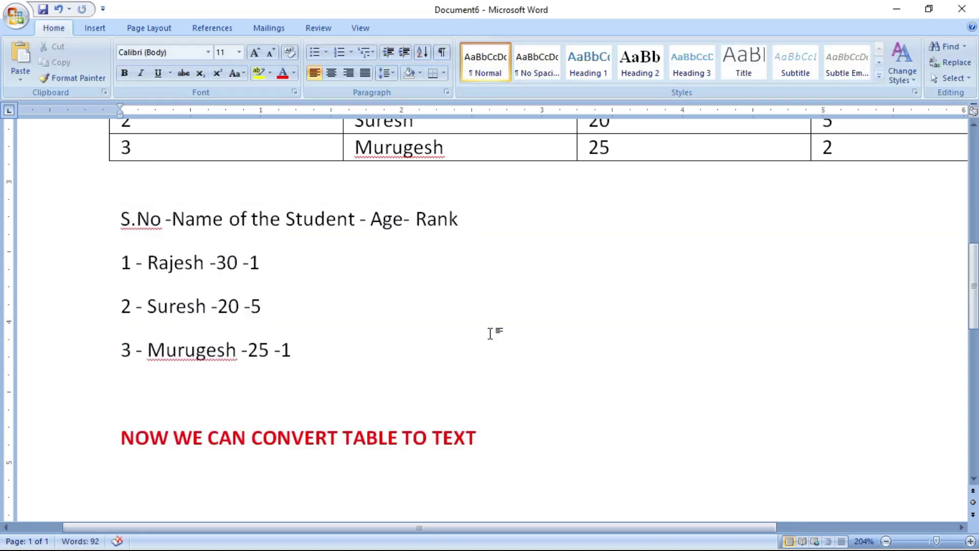
# Convert the student table above the hyphen-separated lines to text, separating the entries with tabs
pyautogui.hotkey('ctrl', 'z')
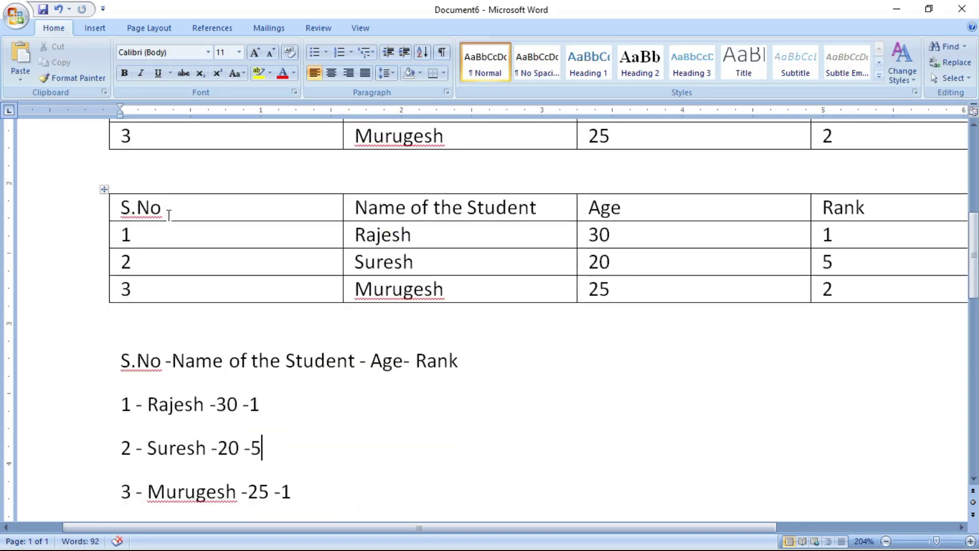
pyautogui.click(105, 191)
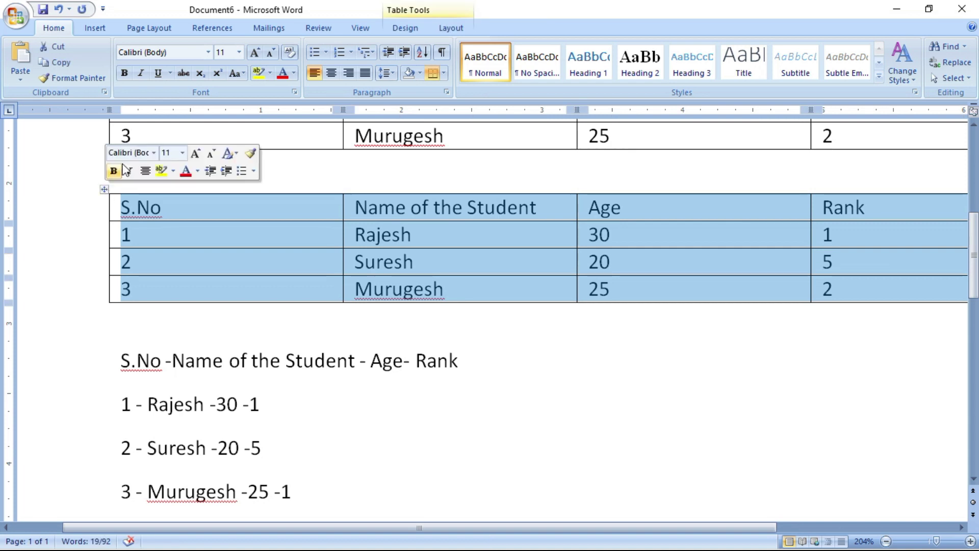
pyautogui.click(446, 29)
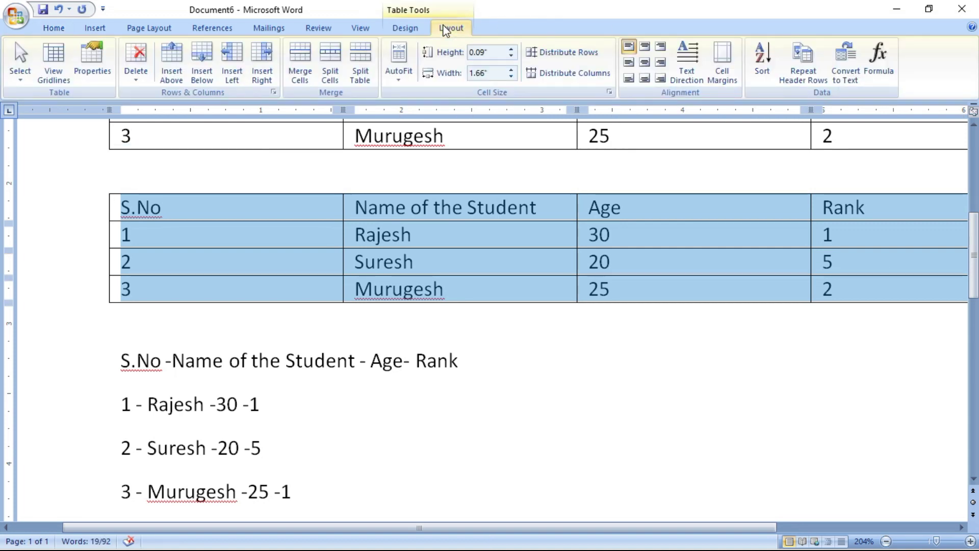
pyautogui.click(845, 77)
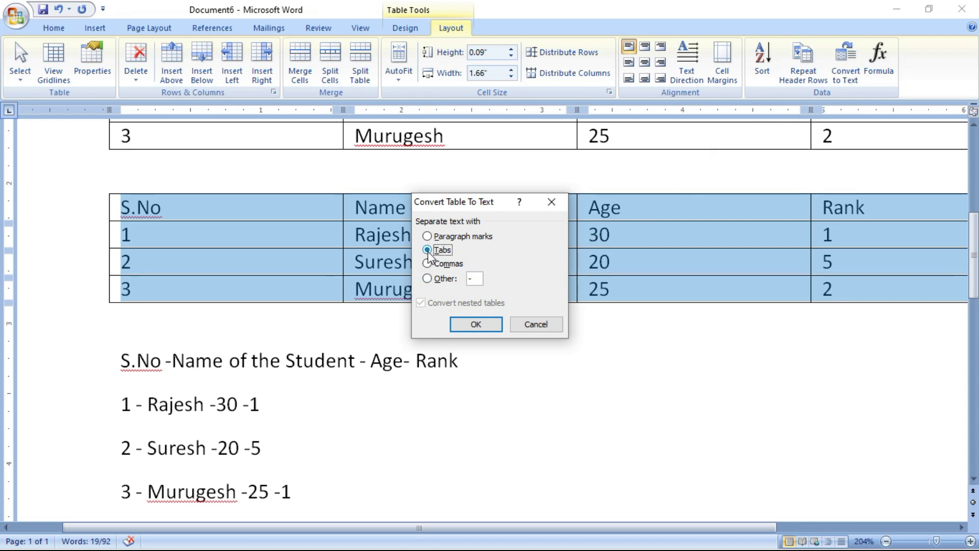
pyautogui.click(475, 325)
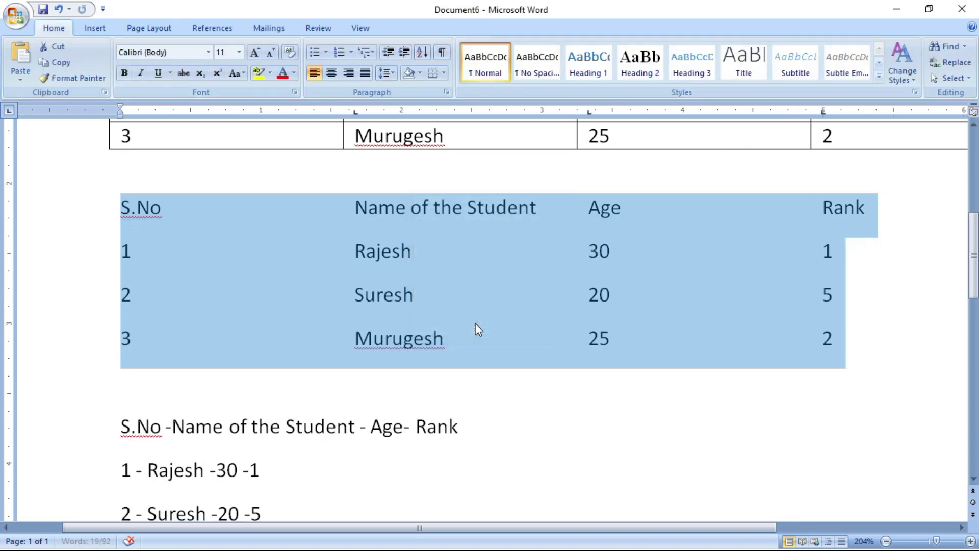
# Show the formatting marks to examine the separators in the tab-separated text, and hide them again
pyautogui.click(443, 52)
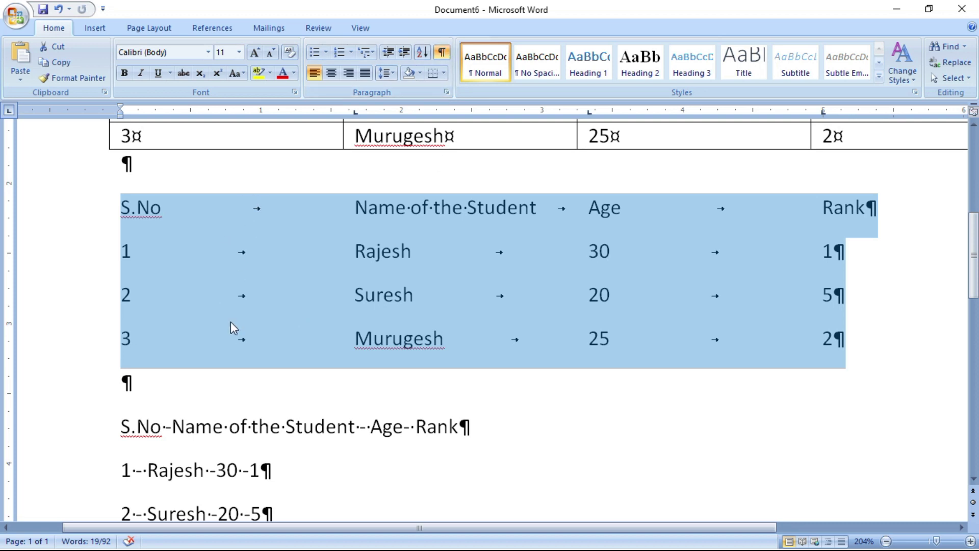
pyautogui.click(289, 321)
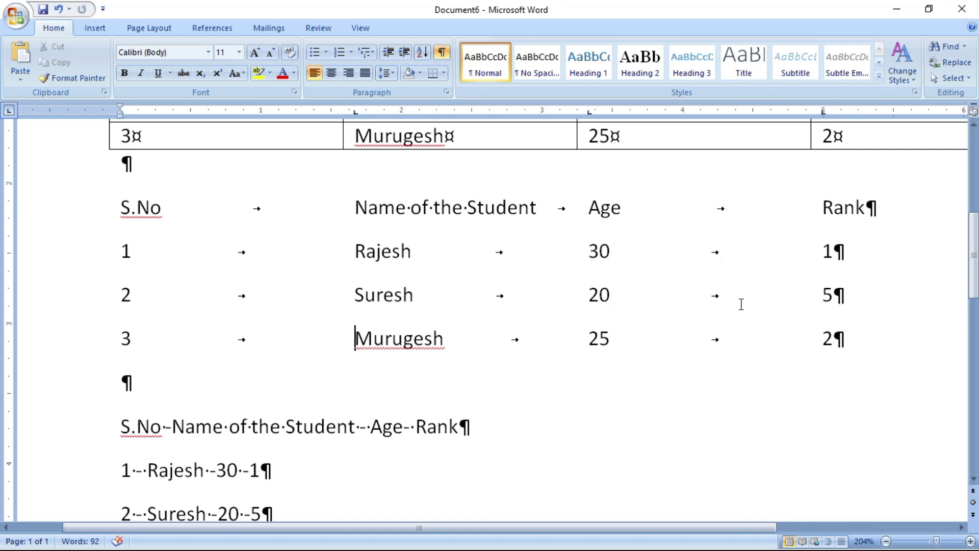
pyautogui.scroll(3, 742, 304)
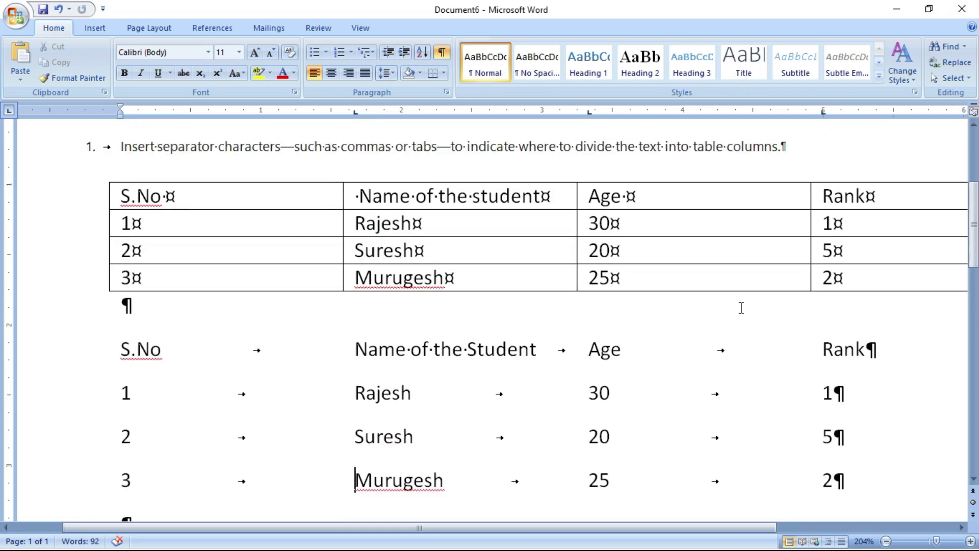
pyautogui.click(433, 54)
# Convert the student table directly below the numbered instruction to text, separating the entries with commas
pyautogui.scroll(2, 197, 262)
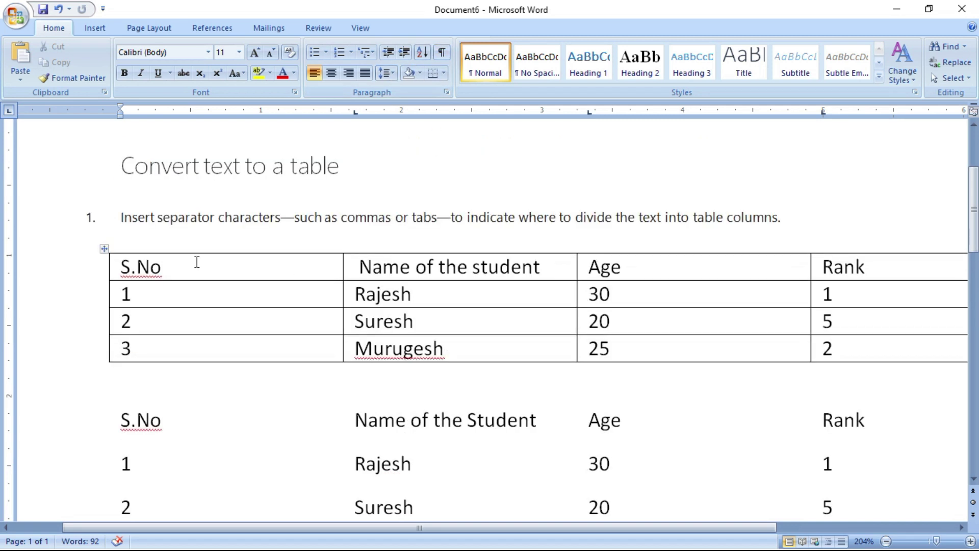
pyautogui.click(105, 250)
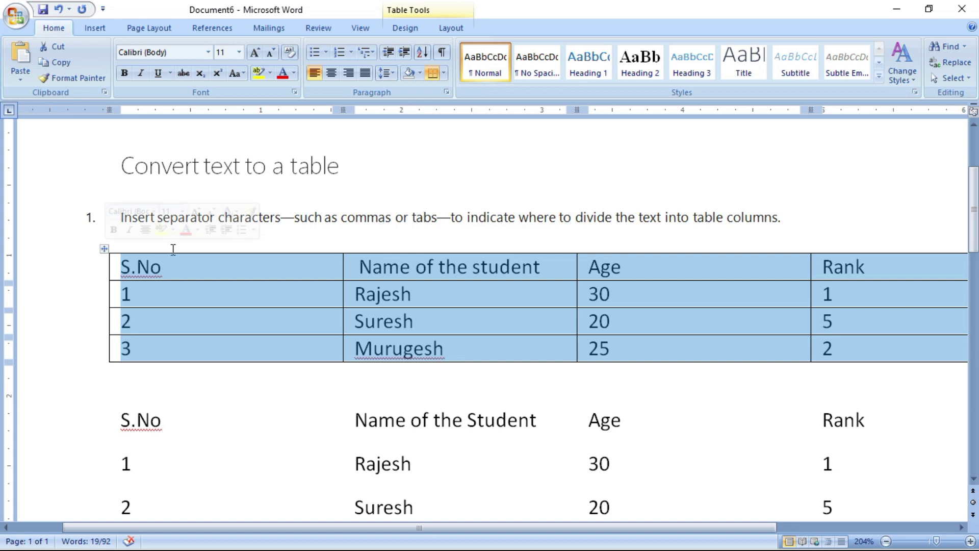
pyautogui.click(451, 28)
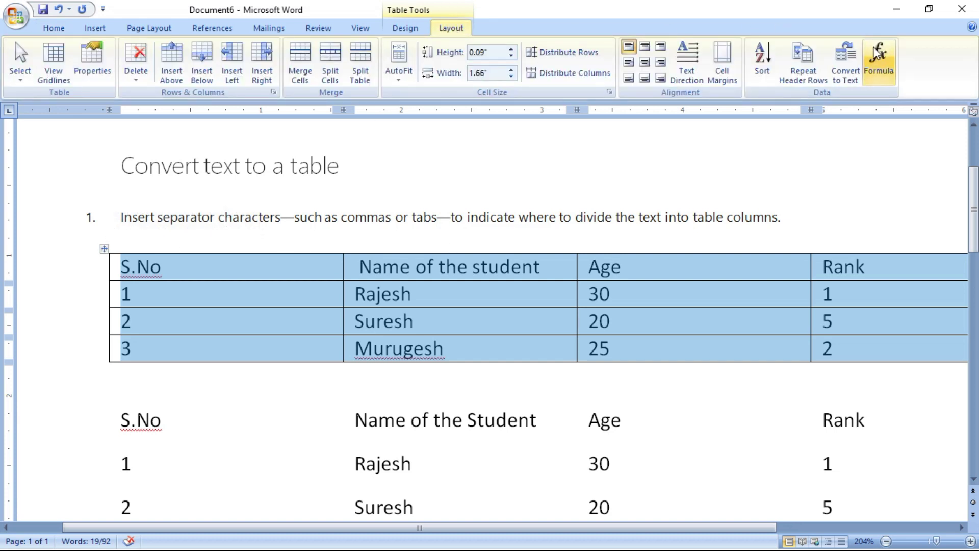
pyautogui.click(848, 65)
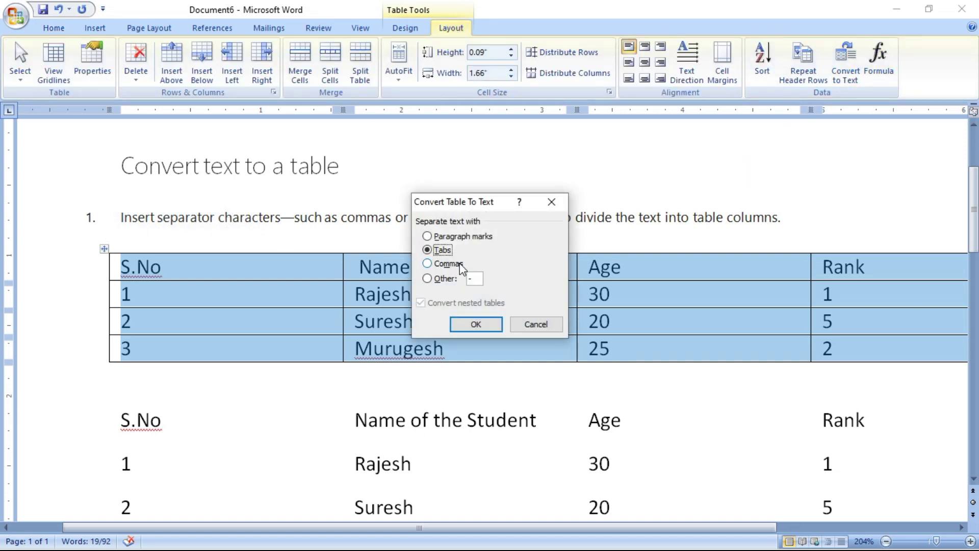
pyautogui.click(428, 266)
pyautogui.click(474, 326)
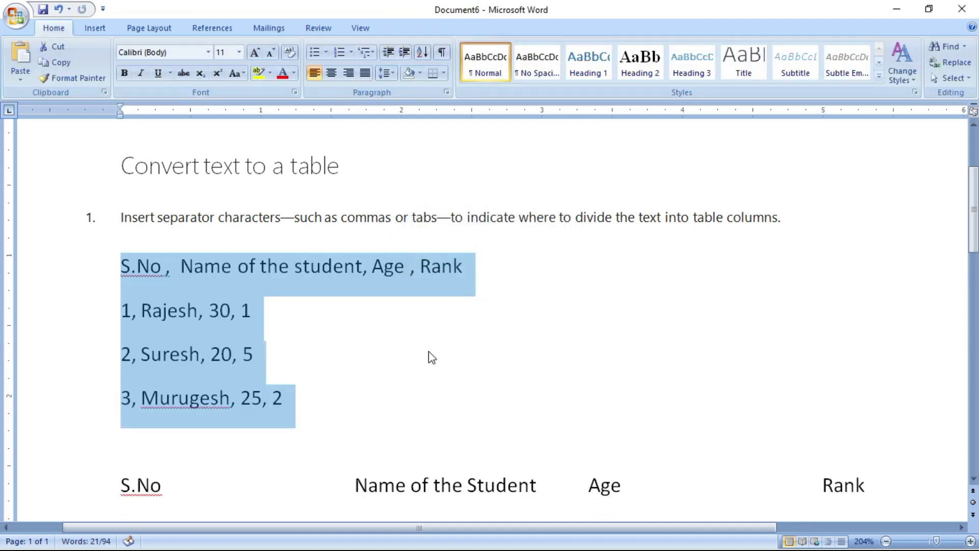
pyautogui.click(429, 356)
pyautogui.scroll(-7, 346, 369)
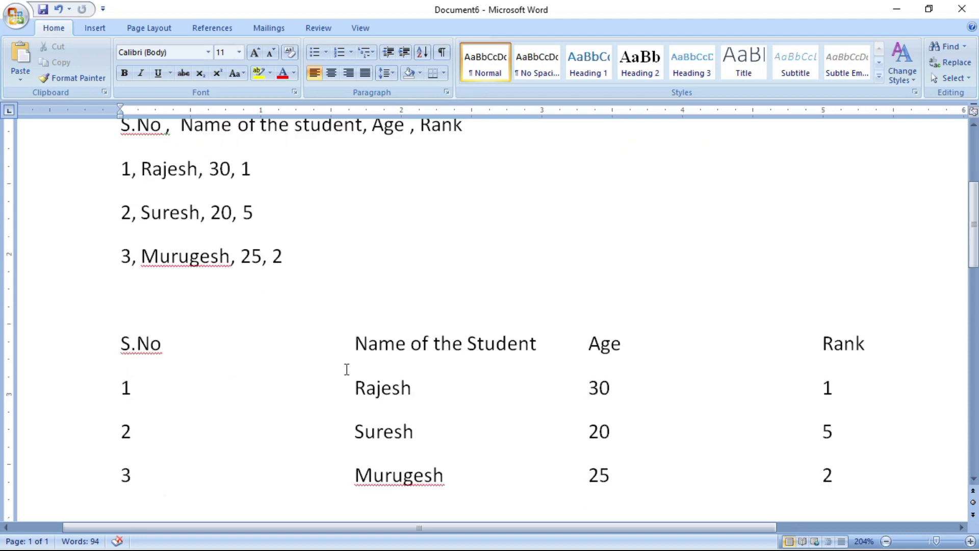
pyautogui.scroll(-3, 346, 369)
pyautogui.scroll(7, 346, 369)
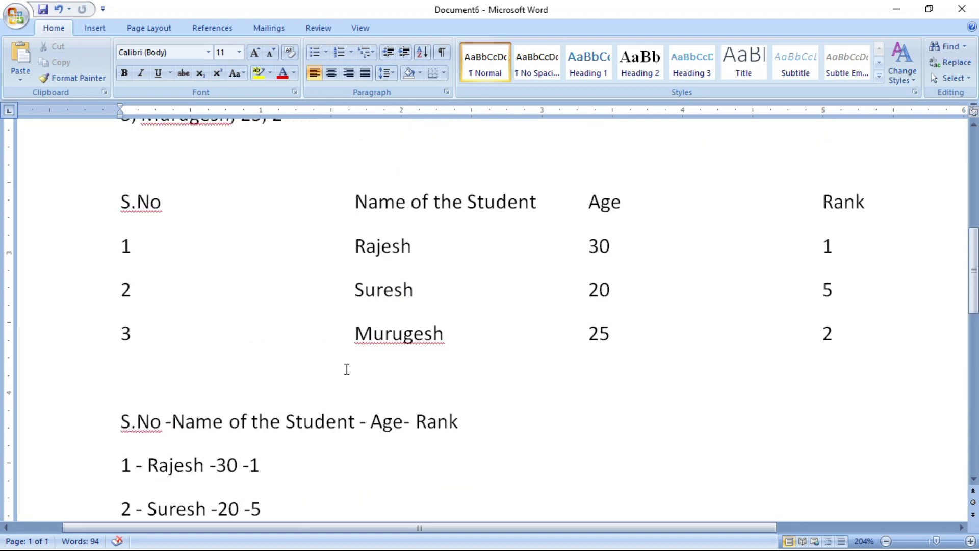
pyautogui.scroll(2, 346, 369)
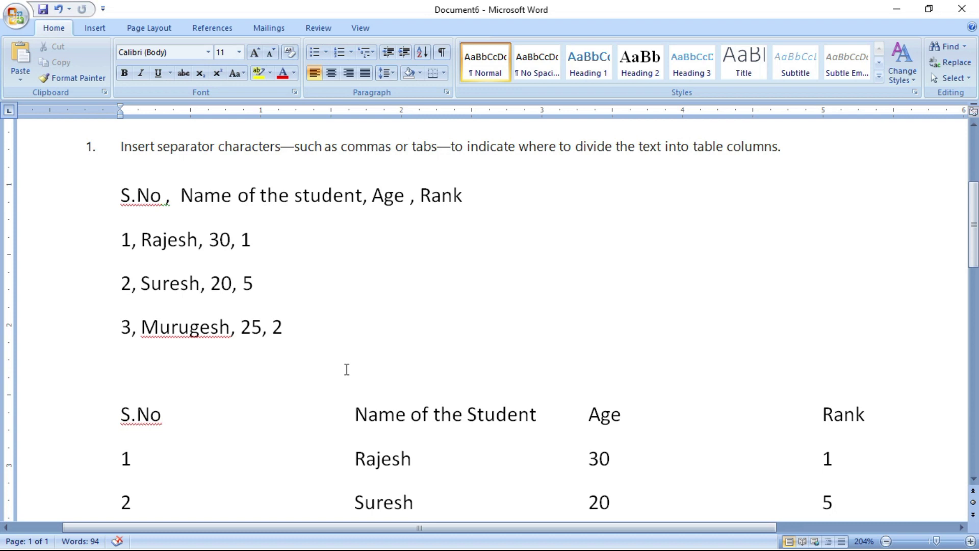
pyautogui.scroll(-4, 481, 270)
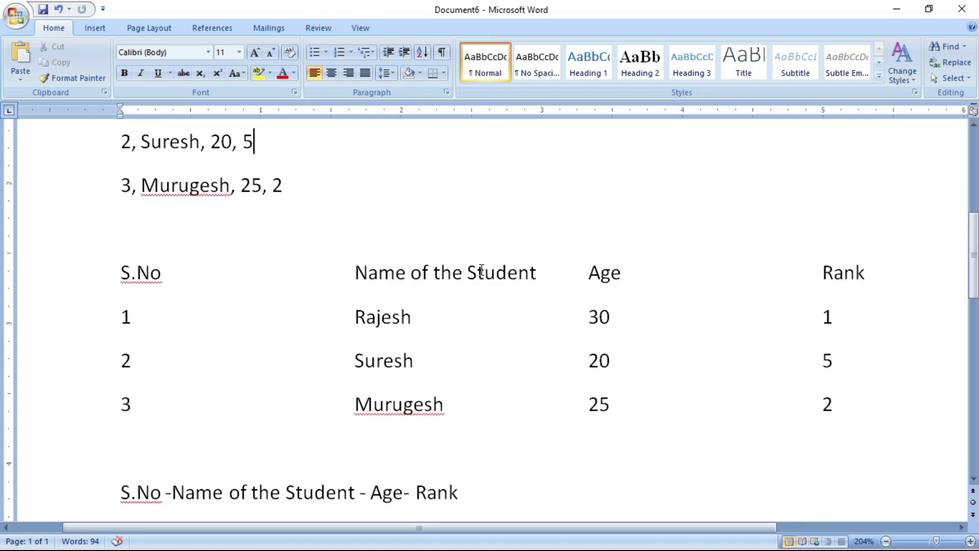
# Convert the comma-separated student lines below the numbered instruction back into a four-column table
pyautogui.scroll(6, 481, 270)
pyautogui.moveTo(108, 274); pyautogui.dragTo(277, 397)
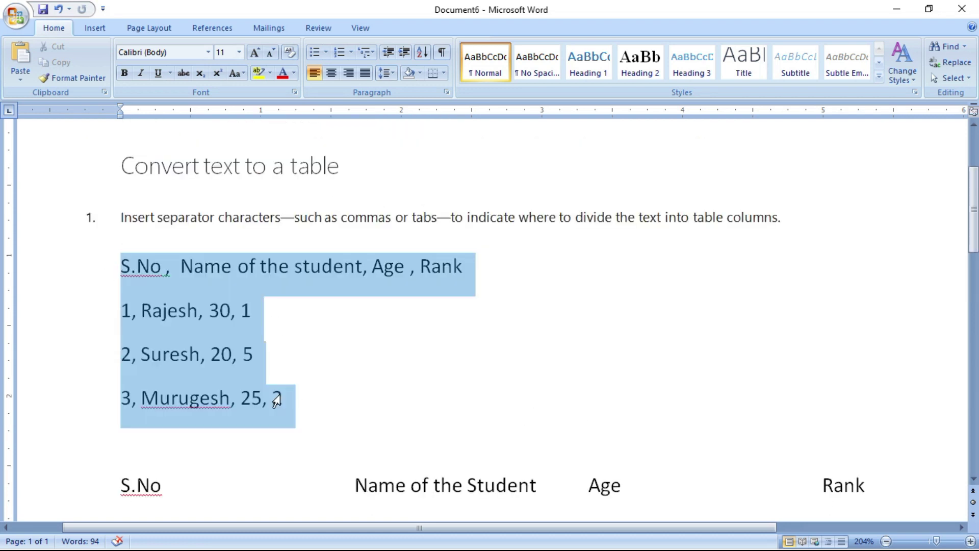
pyautogui.click(96, 28)
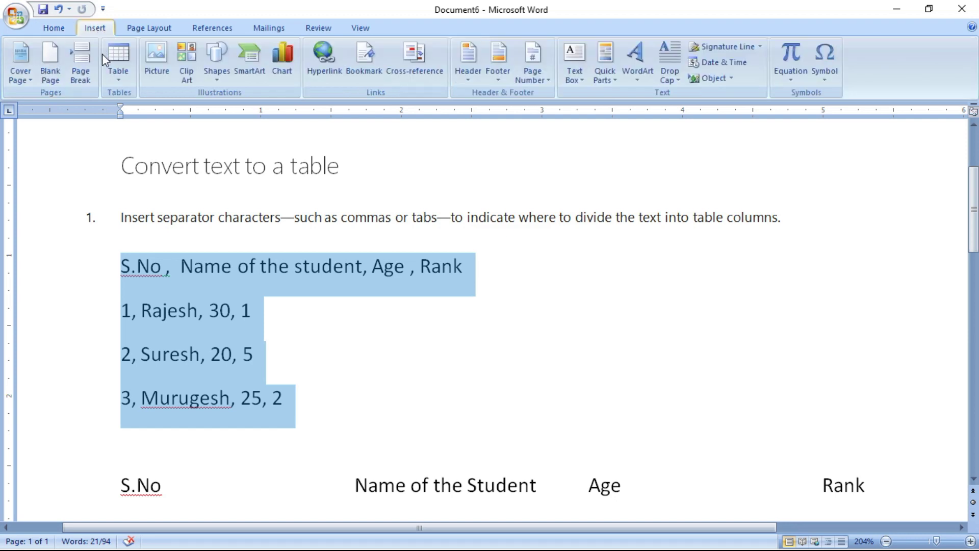
pyautogui.click(114, 82)
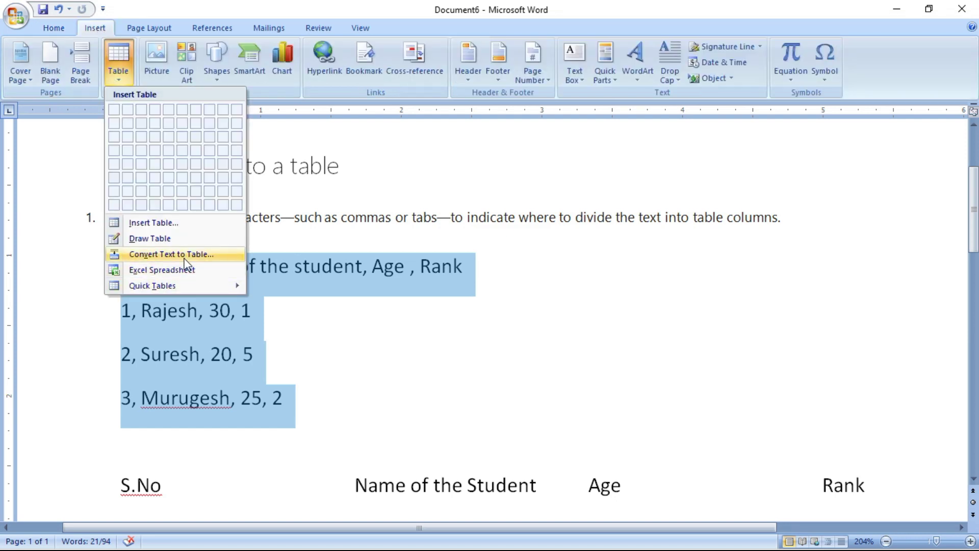
pyautogui.click(186, 263)
pyautogui.click(484, 362)
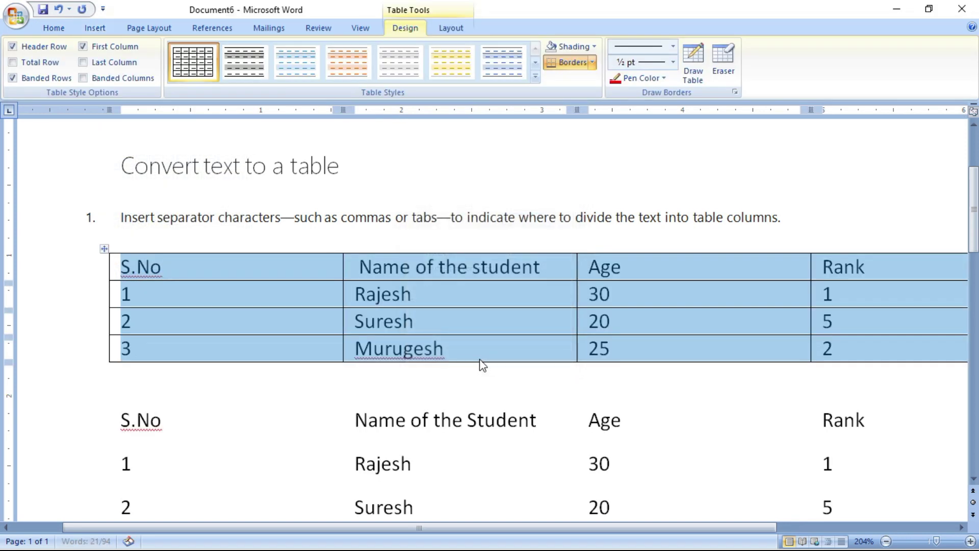
pyautogui.click(467, 342)
# Convert the tab-separated student lines into a four-column table, splitting the text at tabs
pyautogui.scroll(-1, 466, 342)
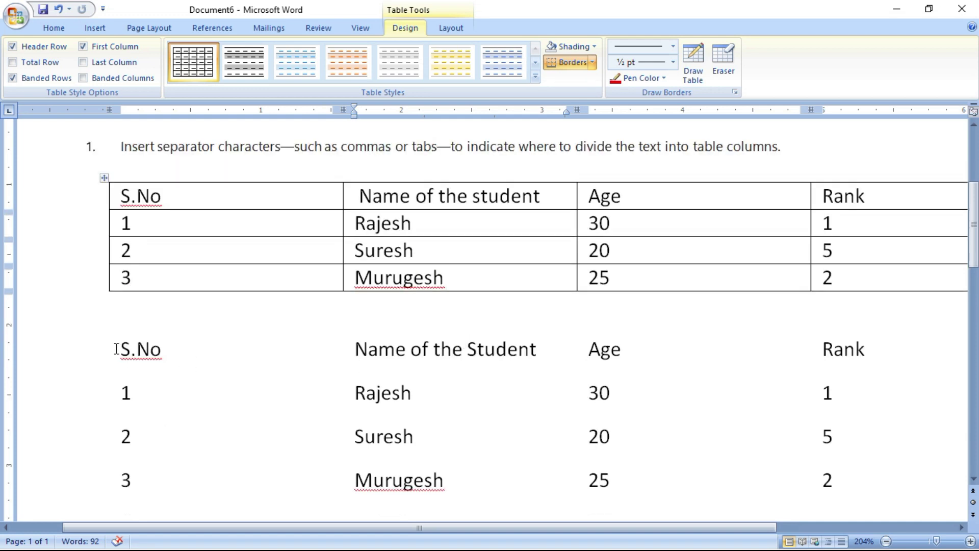
pyautogui.moveTo(116, 348); pyautogui.dragTo(836, 490)
pyautogui.scroll(-3, 833, 453)
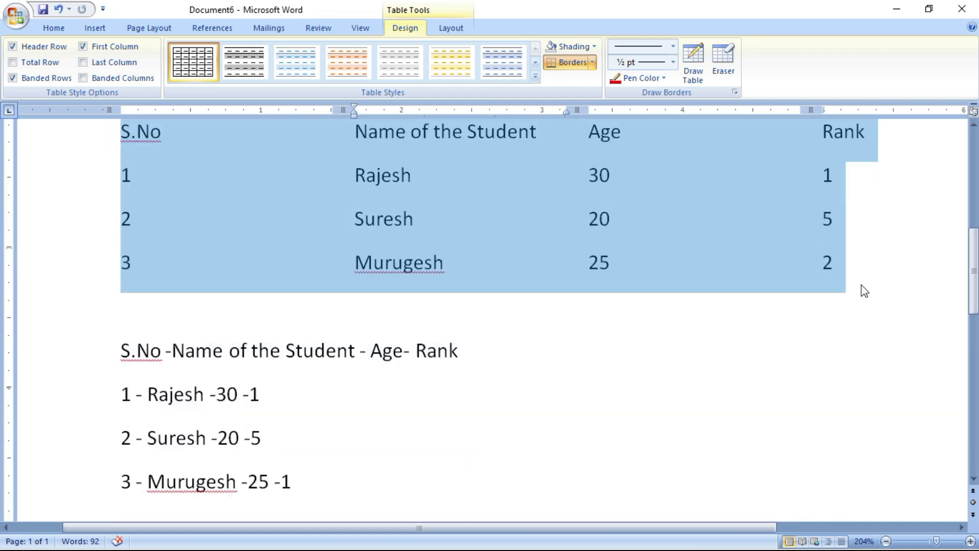
pyautogui.click(88, 30)
pyautogui.click(118, 66)
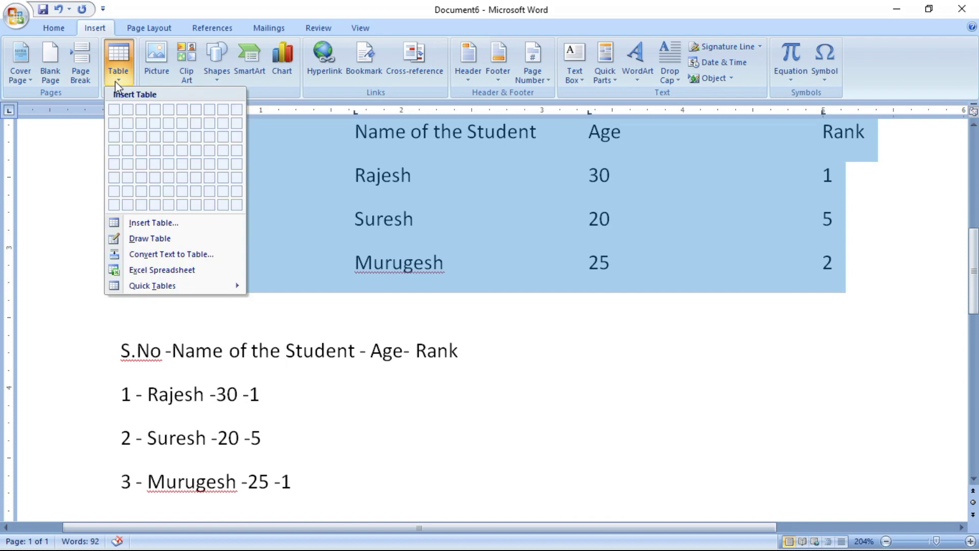
pyautogui.click(145, 255)
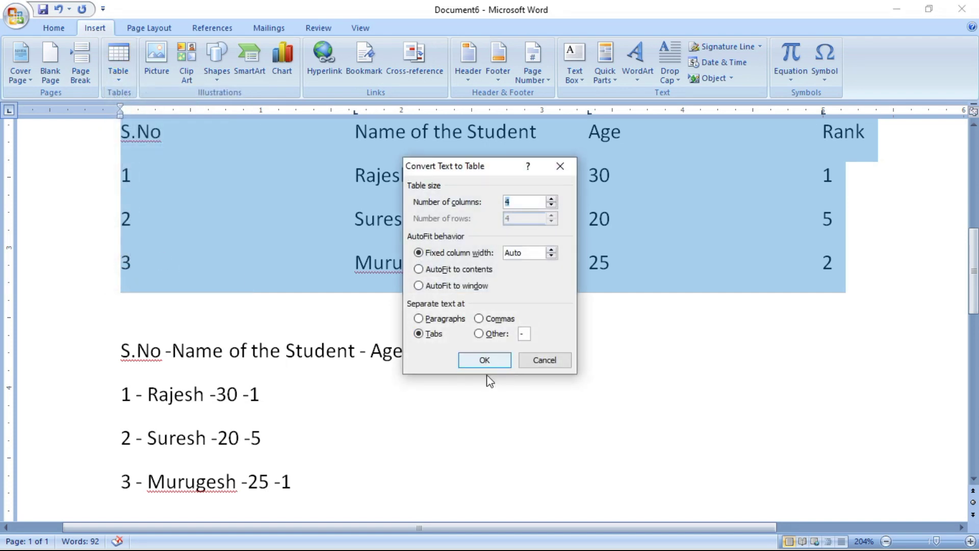
pyautogui.click(484, 360)
pyautogui.click(464, 370)
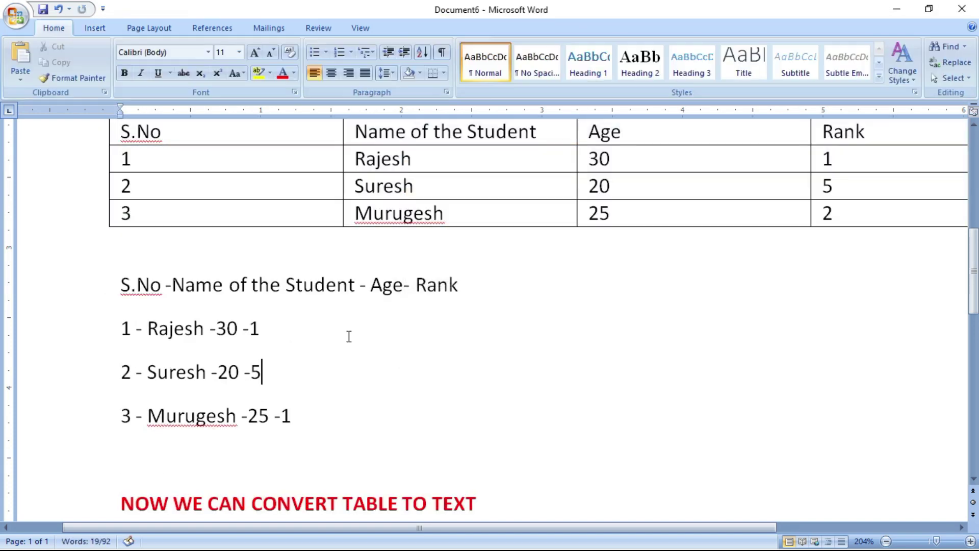
# Convert the hyphen-separated student lines above the red heading into a four-column table, splitting the text at hyphens
pyautogui.moveTo(118, 281); pyautogui.dragTo(341, 428)
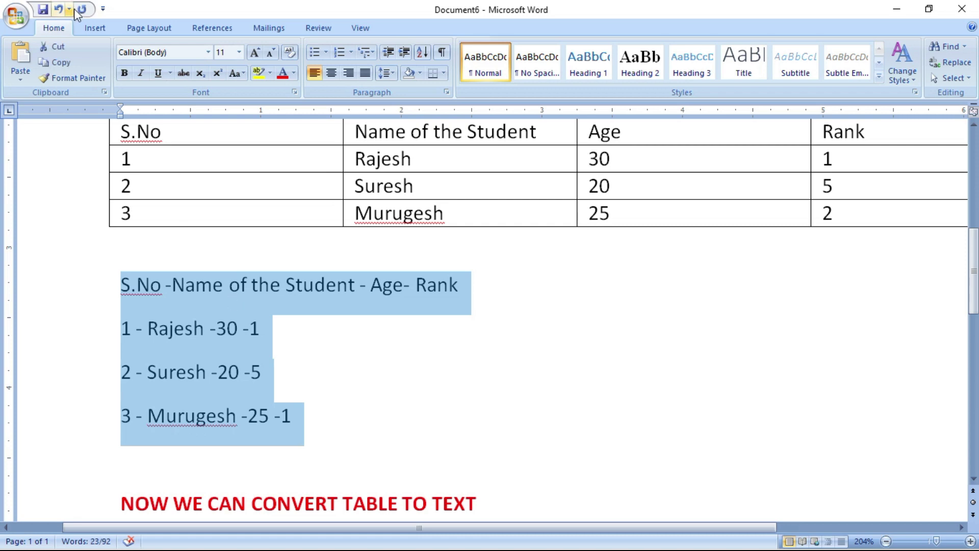
pyautogui.click(94, 28)
pyautogui.click(116, 73)
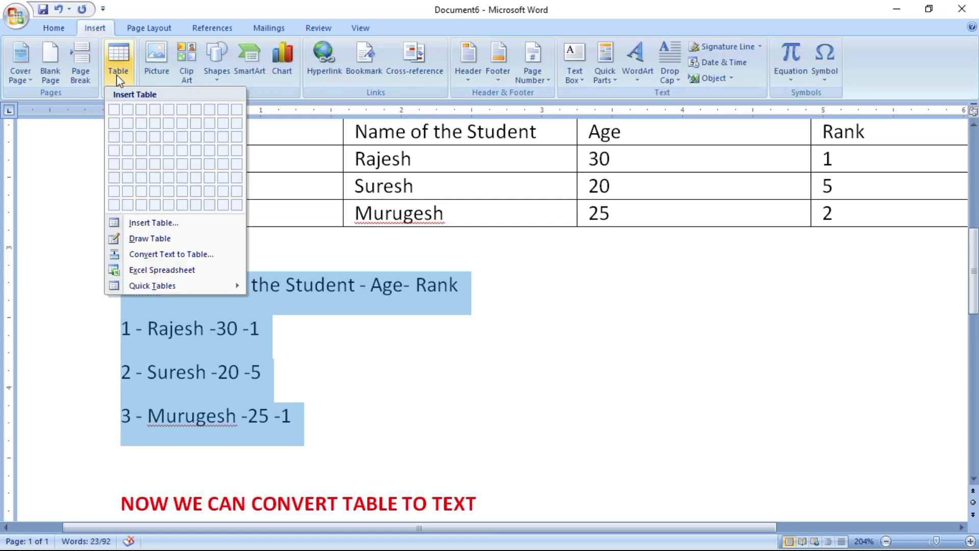
pyautogui.click(174, 255)
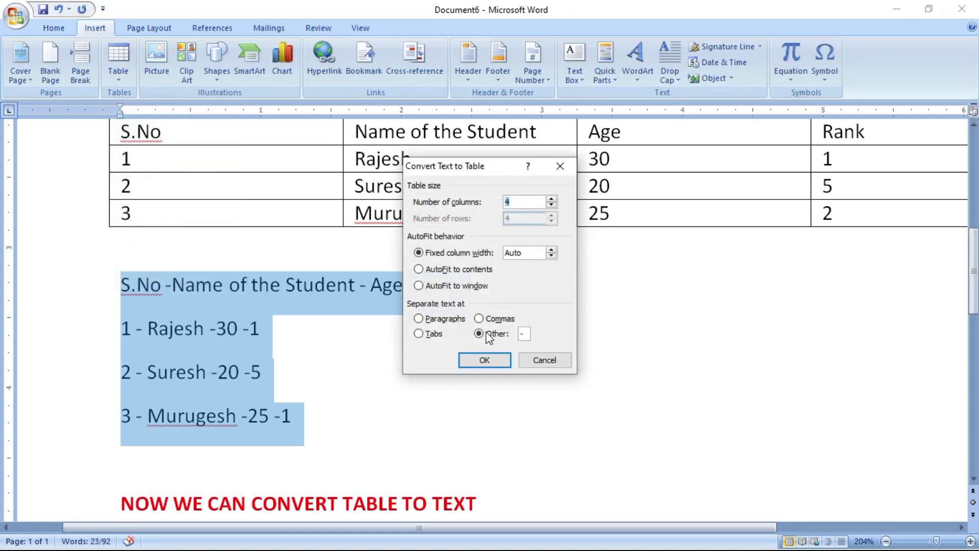
pyautogui.click(485, 359)
# Convert the first student table to text with * as the custom separator, and highlight the first asterisk in the header line
pyautogui.scroll(6, 568, 385)
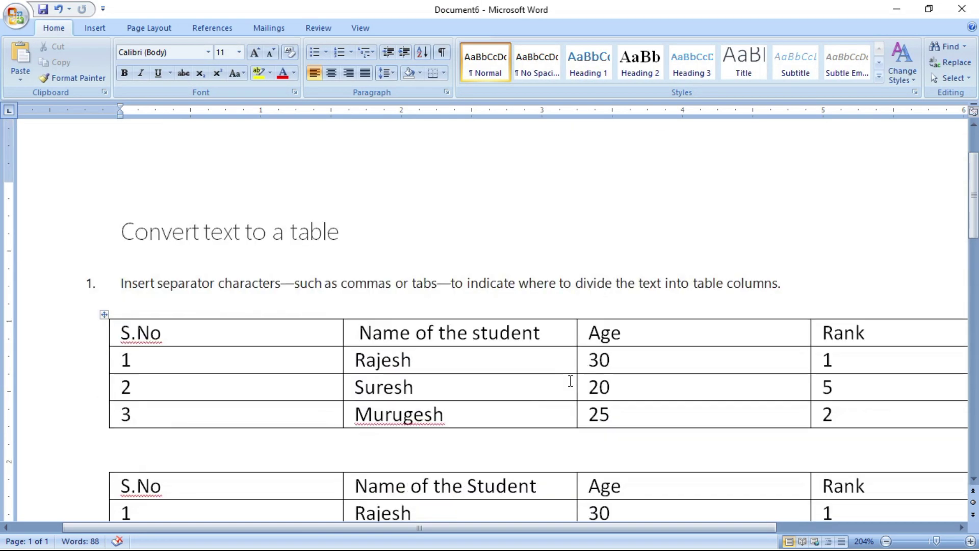
pyautogui.click(104, 314)
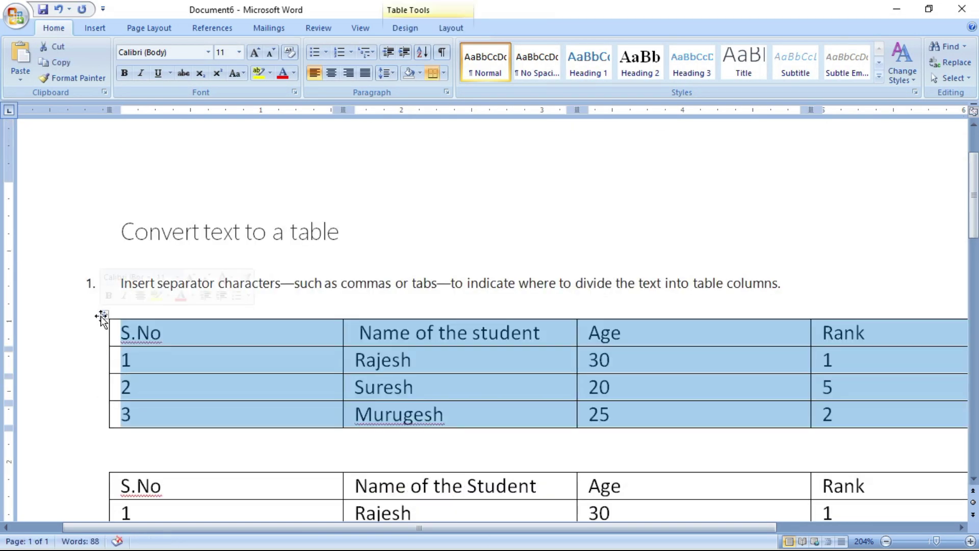
pyautogui.click(450, 31)
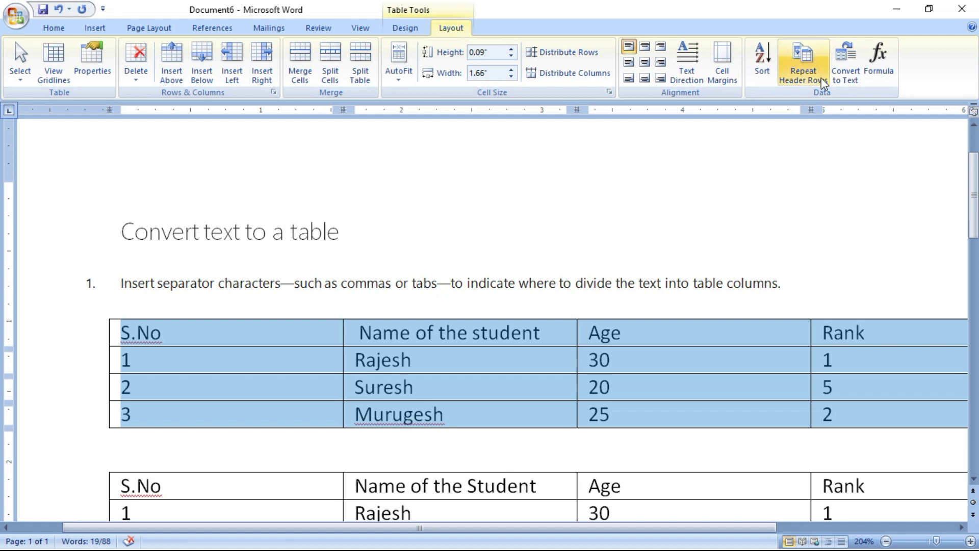
pyautogui.click(839, 72)
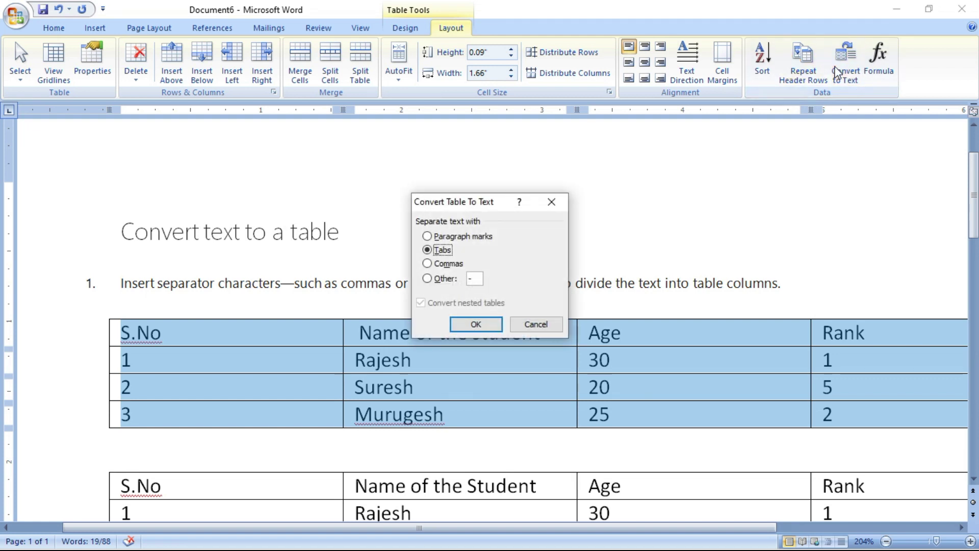
pyautogui.click(438, 281)
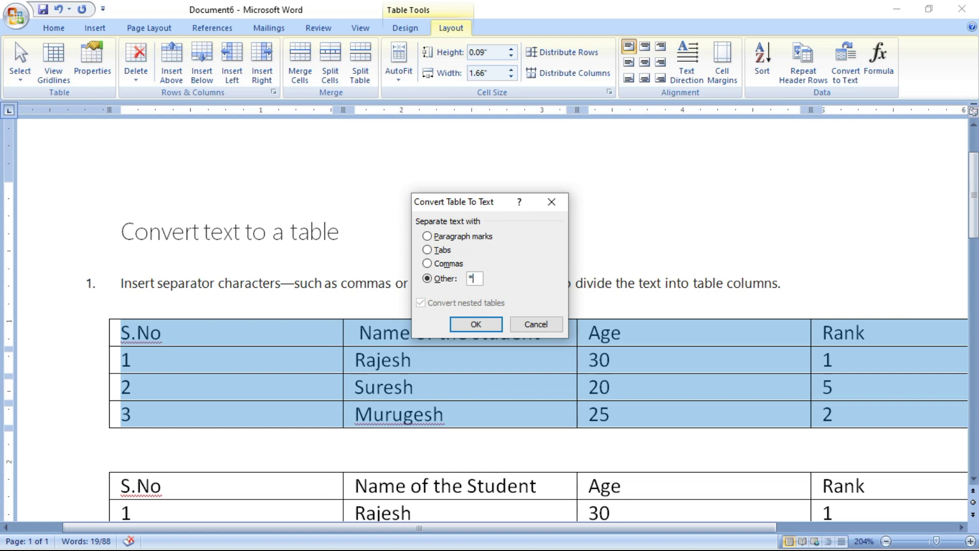
pyautogui.click(476, 324)
pyautogui.click(254, 376)
pyautogui.doubleClick(168, 326)
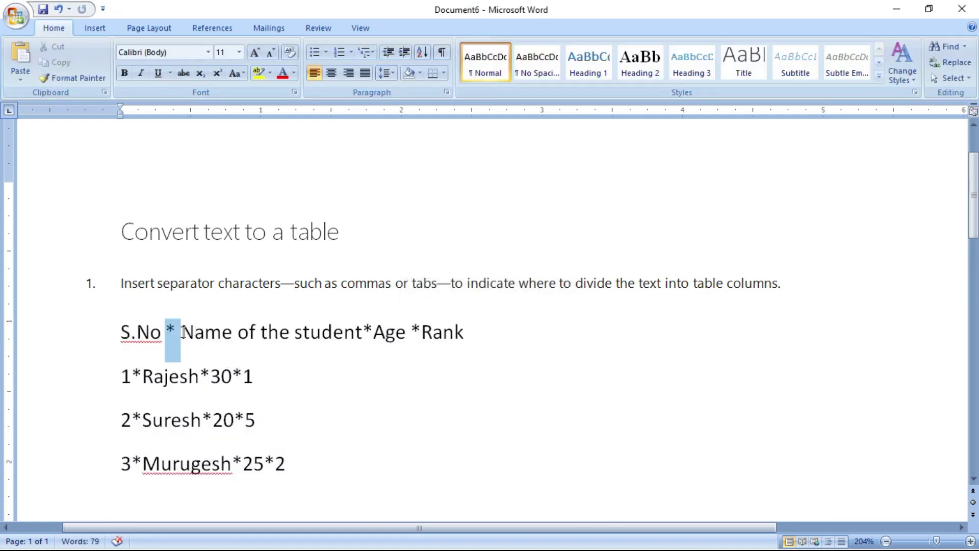
# Convert the student table below the asterisk-separated lines to text, separating the entries with paragraph marks, and review the resulting lines
pyautogui.scroll(-5, 438, 410)
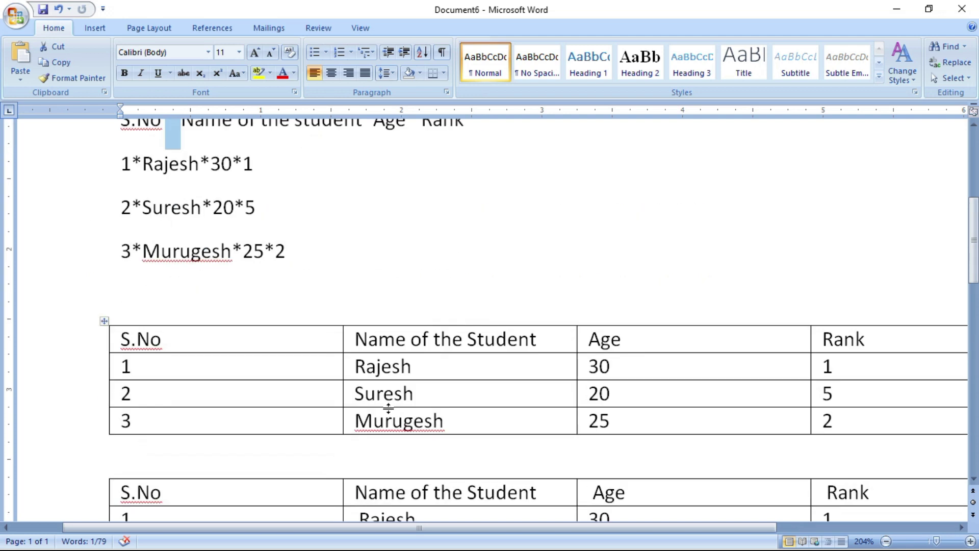
pyautogui.click(105, 321)
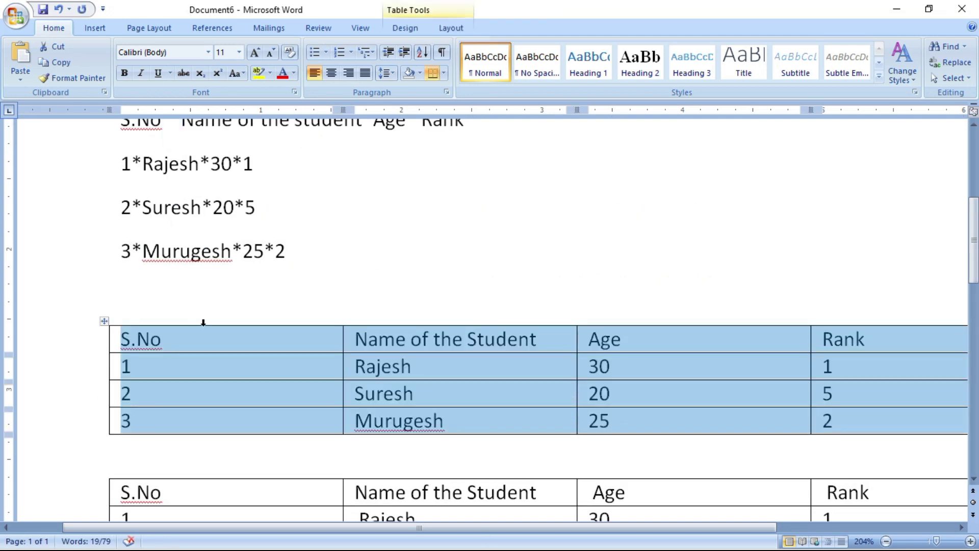
pyautogui.click(446, 24)
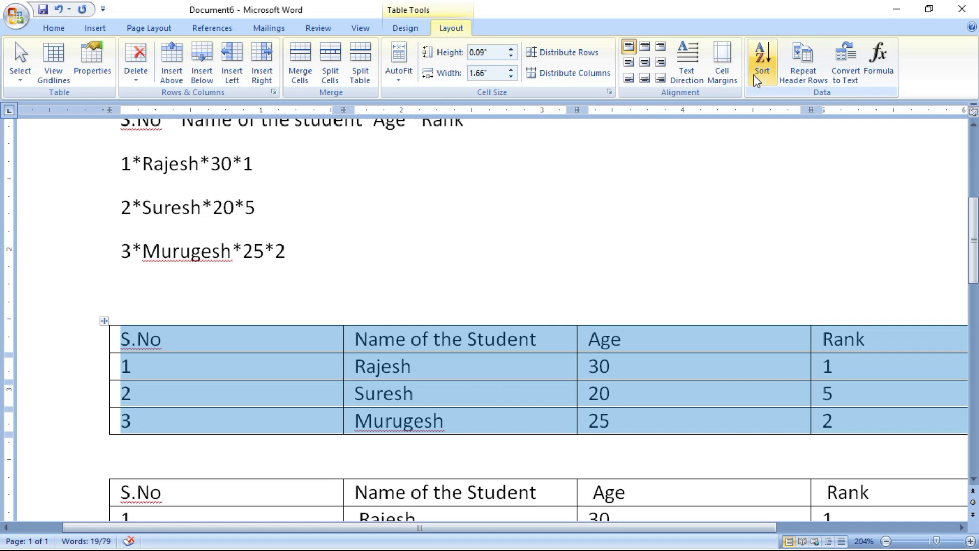
pyautogui.click(847, 70)
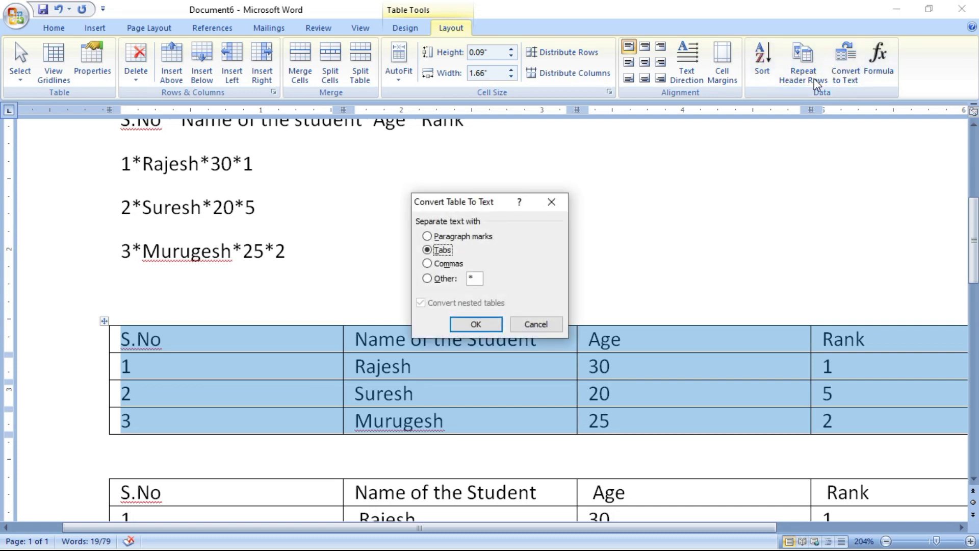
pyautogui.click(442, 237)
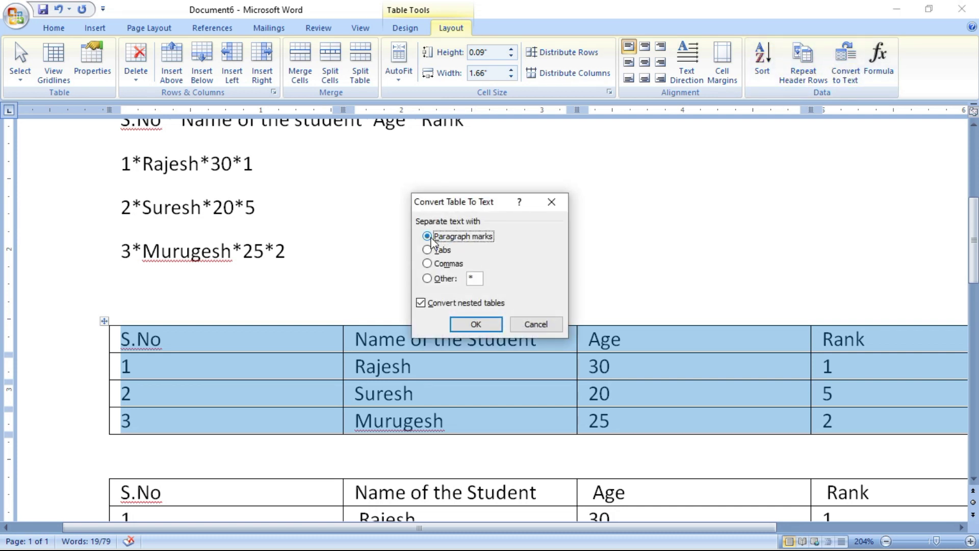
pyautogui.click(475, 324)
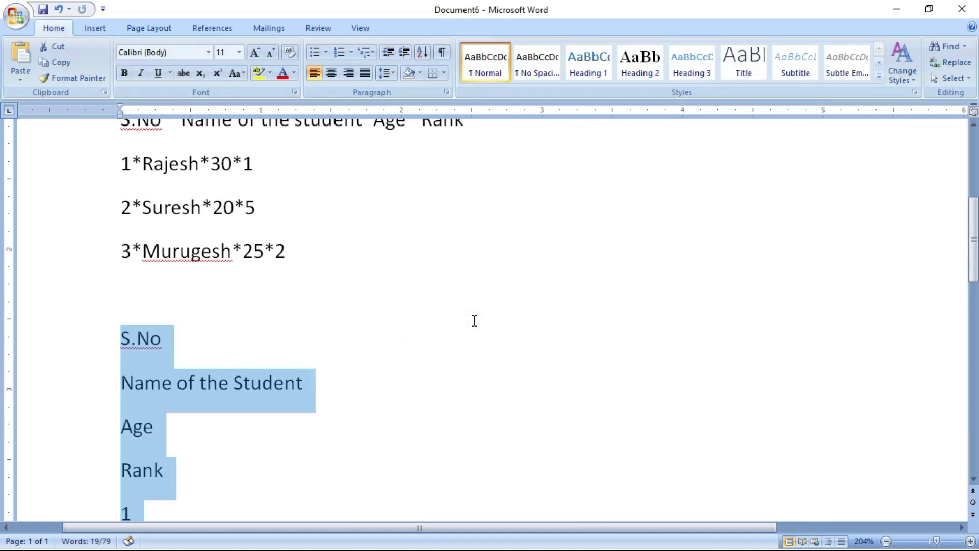
pyautogui.click(474, 319)
pyautogui.scroll(-3, 474, 320)
pyautogui.scroll(-4, 474, 320)
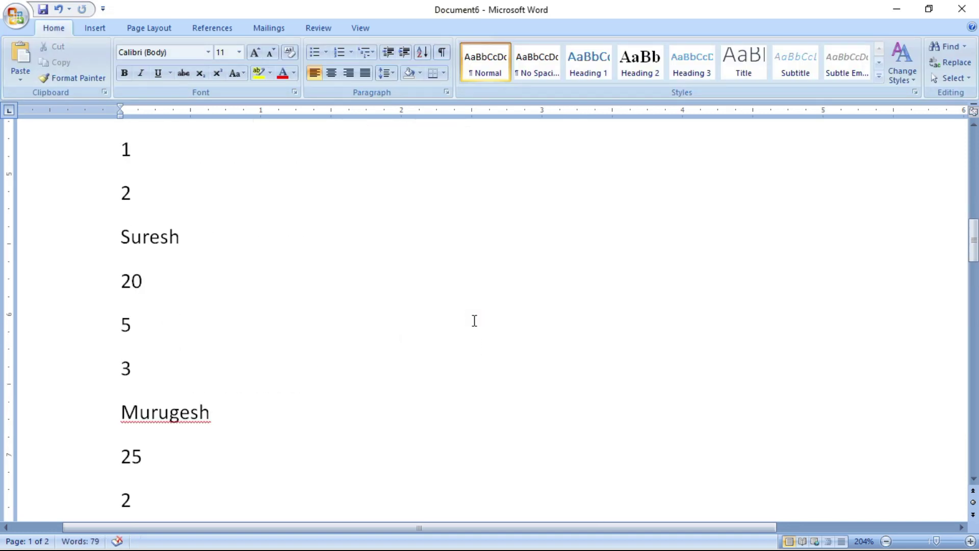
pyautogui.scroll(8, 474, 320)
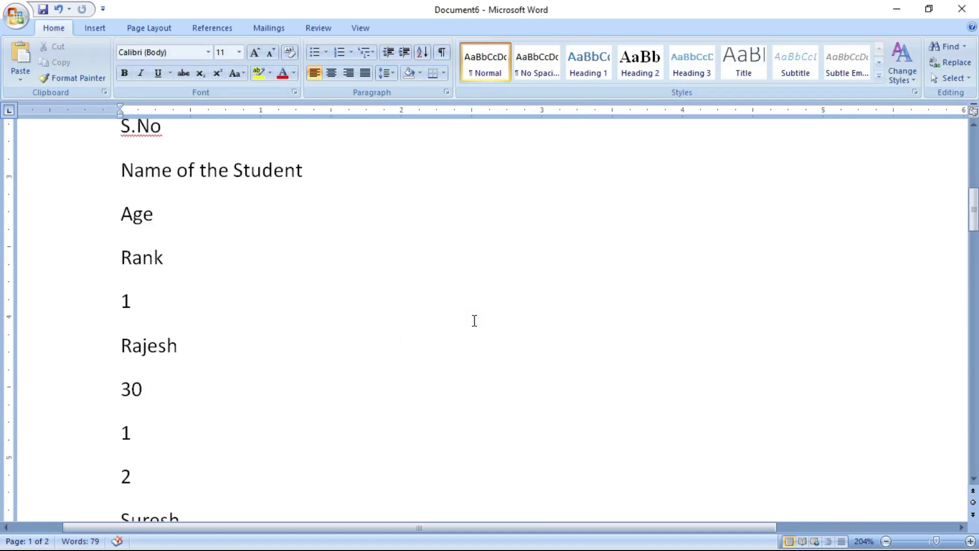
# Show the formatting marks, highlight the paragraph mark after the S.No entry, and examine the marks separating the student entries
pyautogui.click(441, 53)
pyautogui.moveTo(166, 260); pyautogui.dragTo(173, 265)
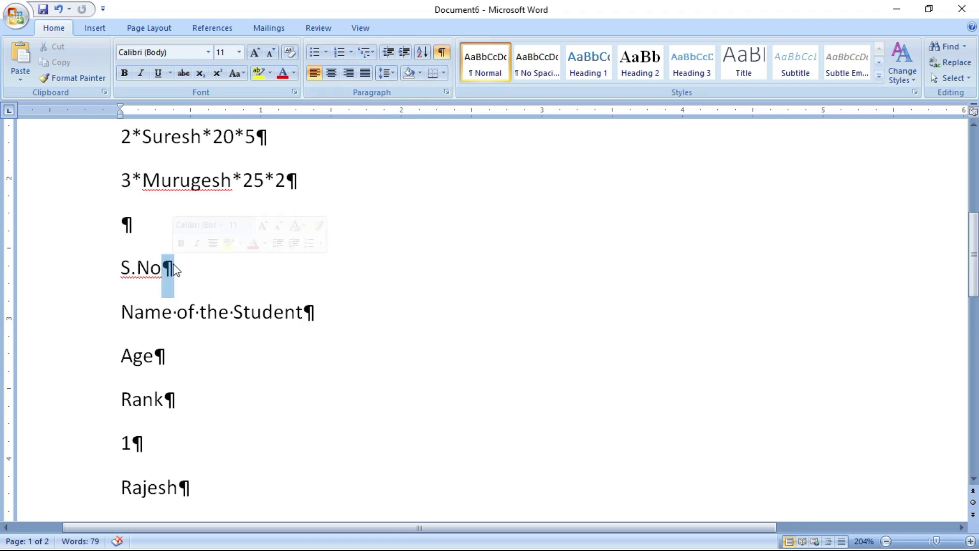
pyautogui.scroll(-4, 307, 325)
pyautogui.scroll(-3, 307, 324)
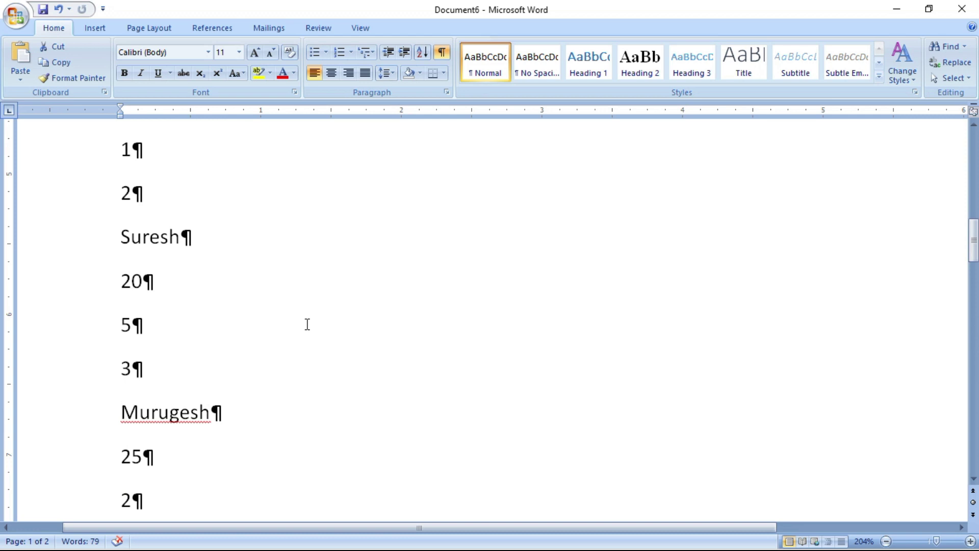
pyautogui.scroll(3, 308, 324)
pyautogui.scroll(3, 307, 325)
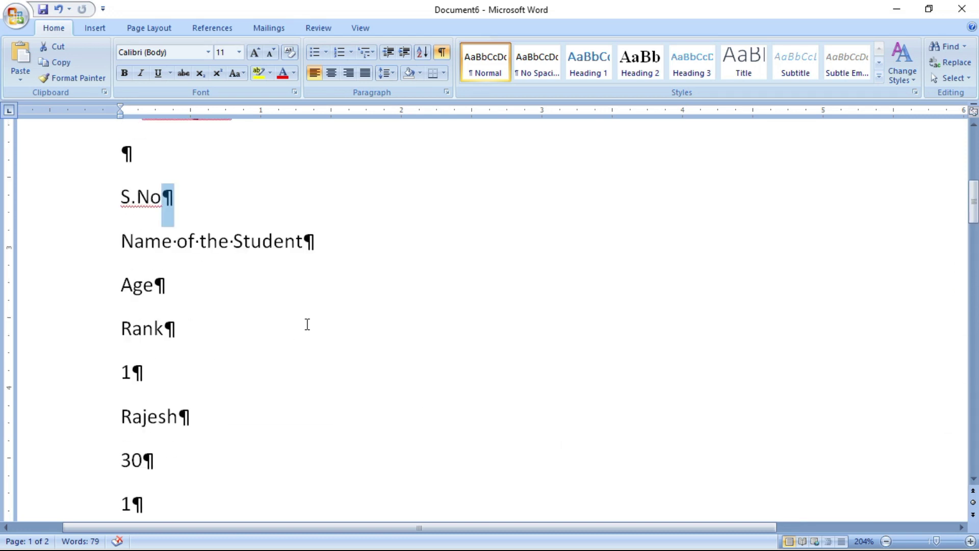
# Convert the paragraph-separated student entries, including the blank lines around them, into a one-column table with fixed column width, splitting the text at paragraphs
pyautogui.click(166, 327)
pyautogui.moveTo(125, 153); pyautogui.dragTo(225, 509)
pyautogui.scroll(-3, 250, 440)
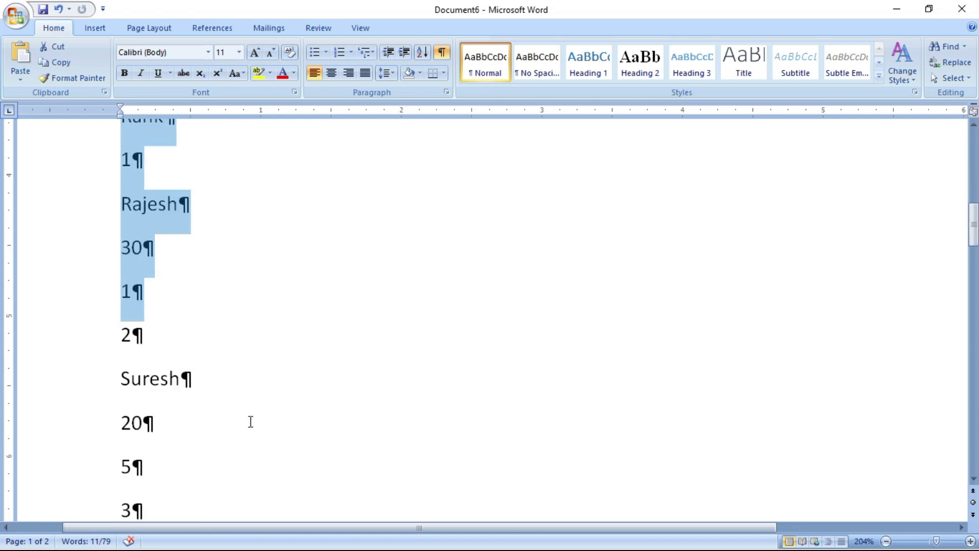
pyautogui.scroll(-3, 251, 421)
pyautogui.keyDown('shift'); pyautogui.click(182, 401); pyautogui.keyUp('shift')
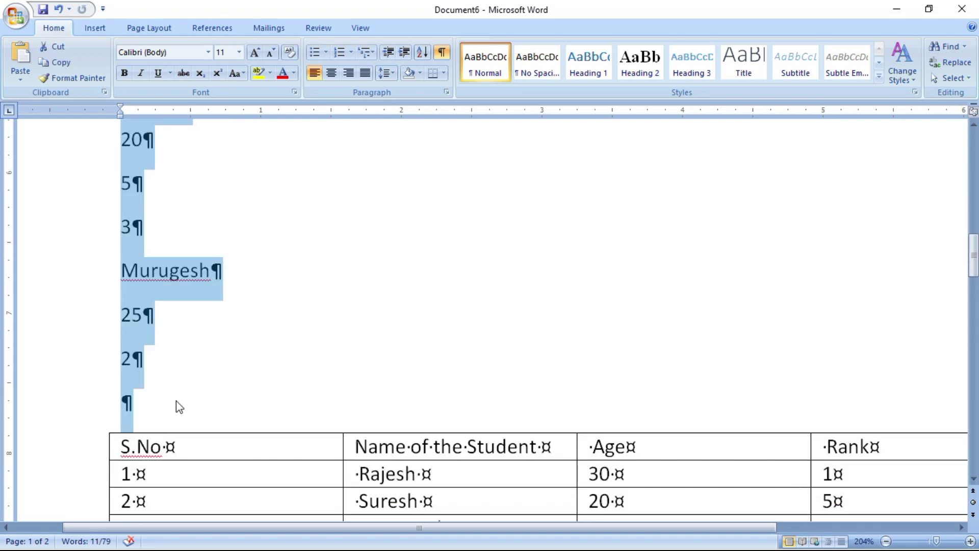
pyautogui.click(107, 25)
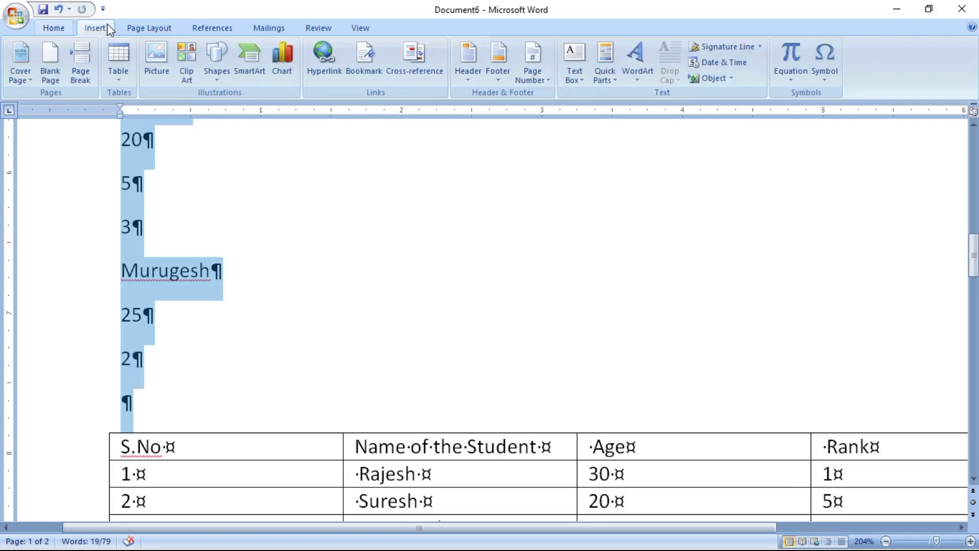
pyautogui.click(118, 74)
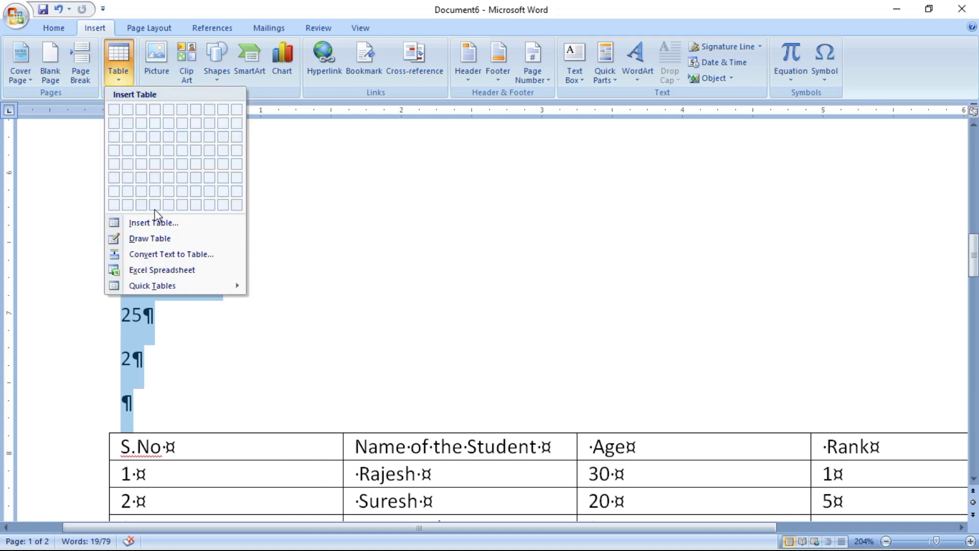
pyautogui.click(153, 254)
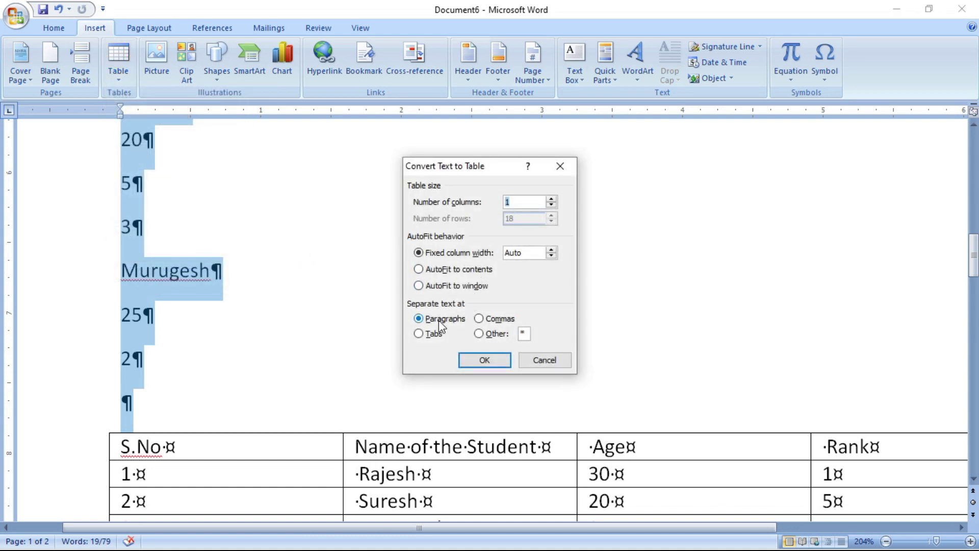
pyautogui.click(482, 360)
pyautogui.click(544, 354)
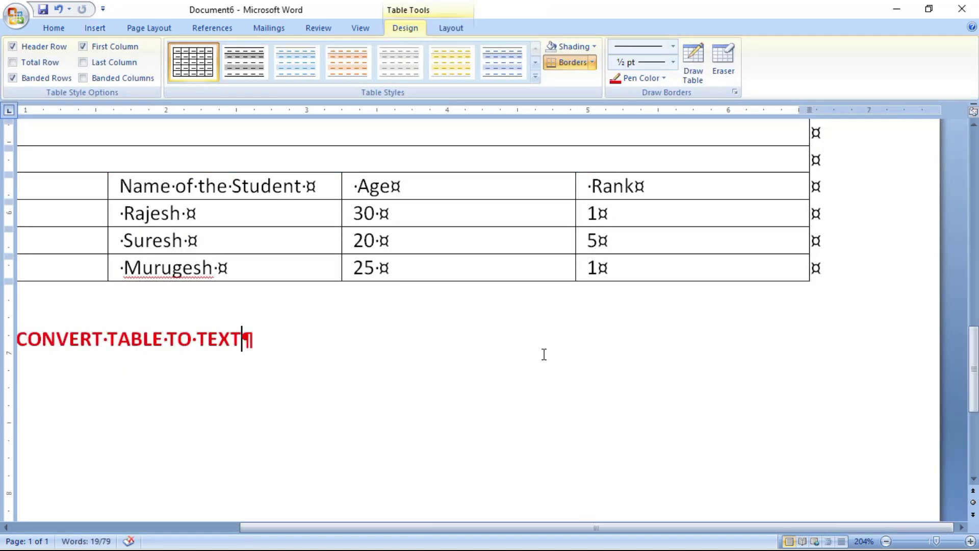
# Hide the formatting marks and review the one-column student table and the asterisk-separated lines above it
pyautogui.click(441, 54)
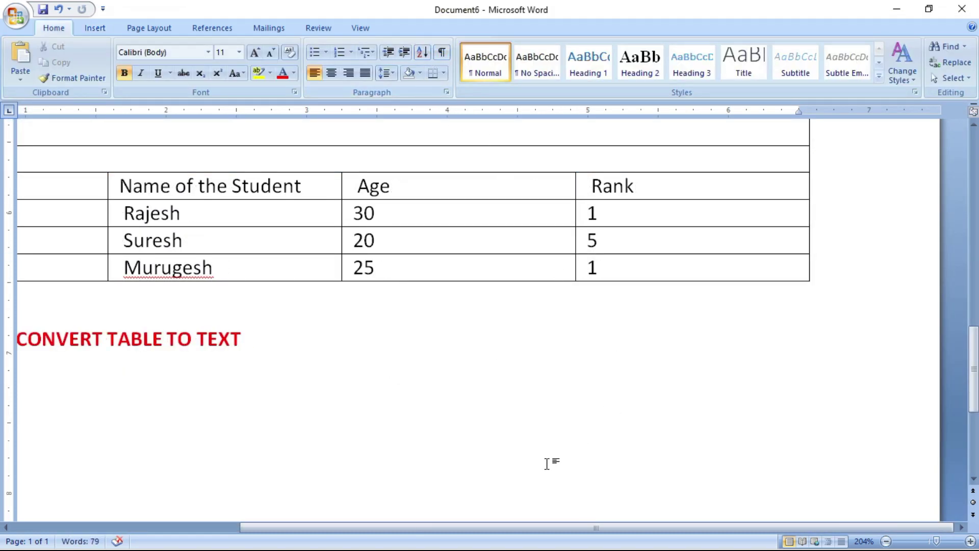
pyautogui.moveTo(525, 529); pyautogui.dragTo(423, 502)
pyautogui.scroll(5, 438, 438)
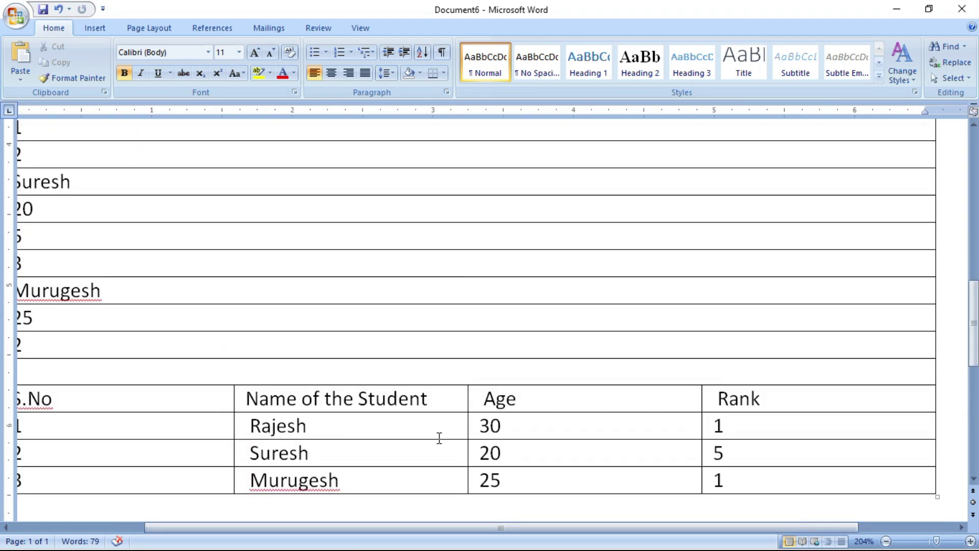
pyautogui.scroll(3, 439, 437)
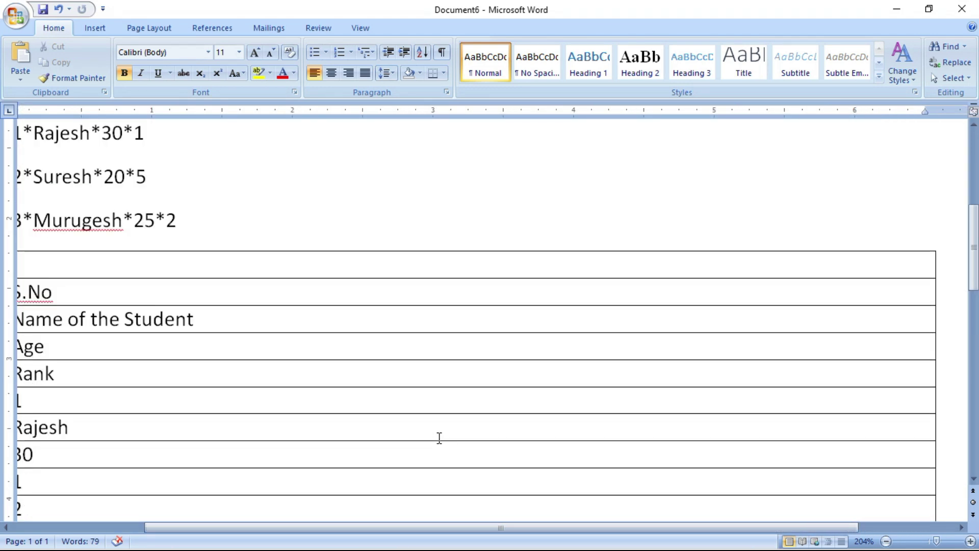
pyautogui.scroll(4, 439, 437)
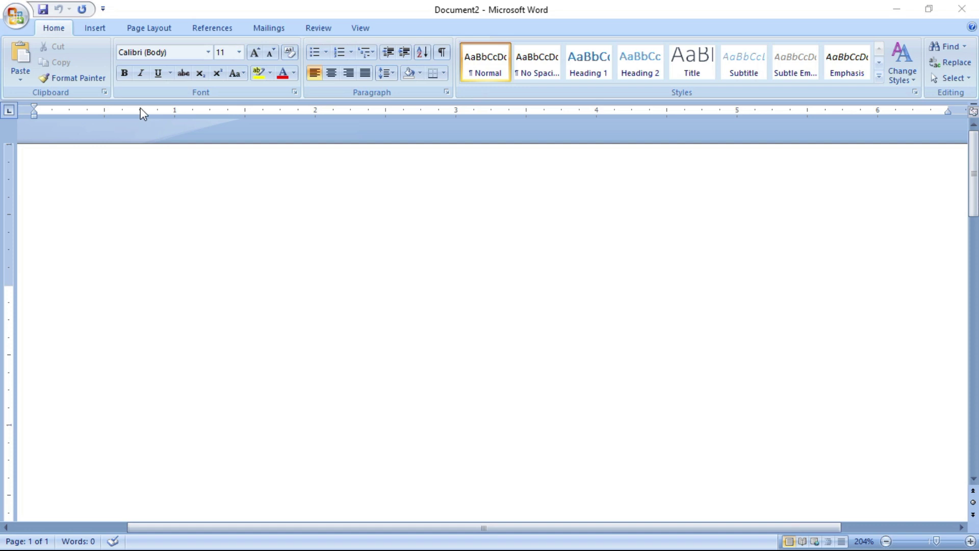
# Bring up the insertion commands in the blank document
pyautogui.click(95, 31)
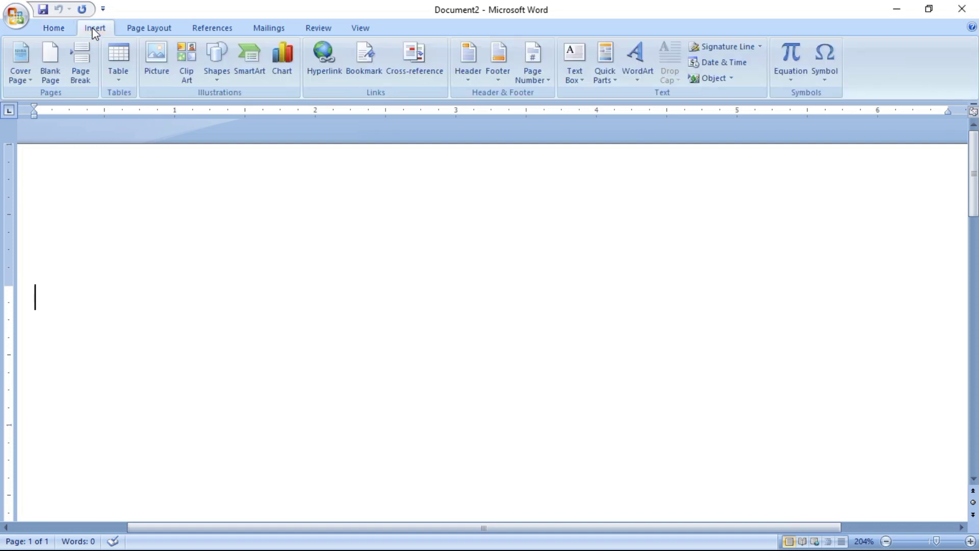
# Insert an embedded Excel spreadsheet in the blank document and open it for cell editing
pyautogui.click(123, 82)
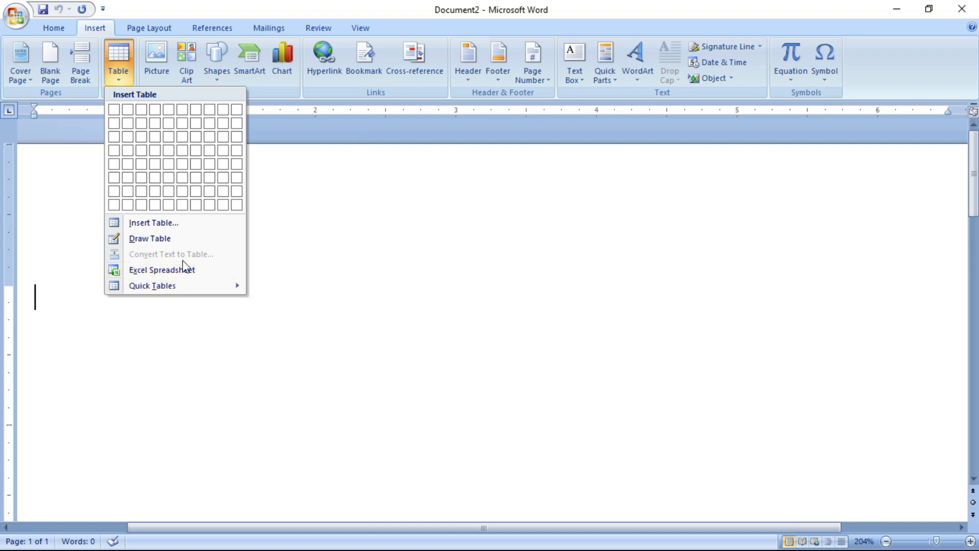
pyautogui.click(161, 273)
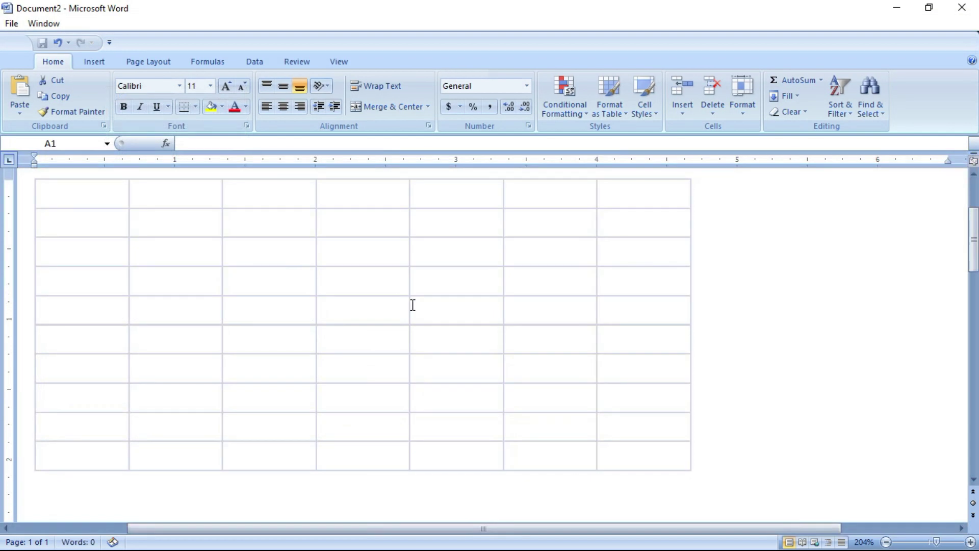
pyautogui.press('Escape')
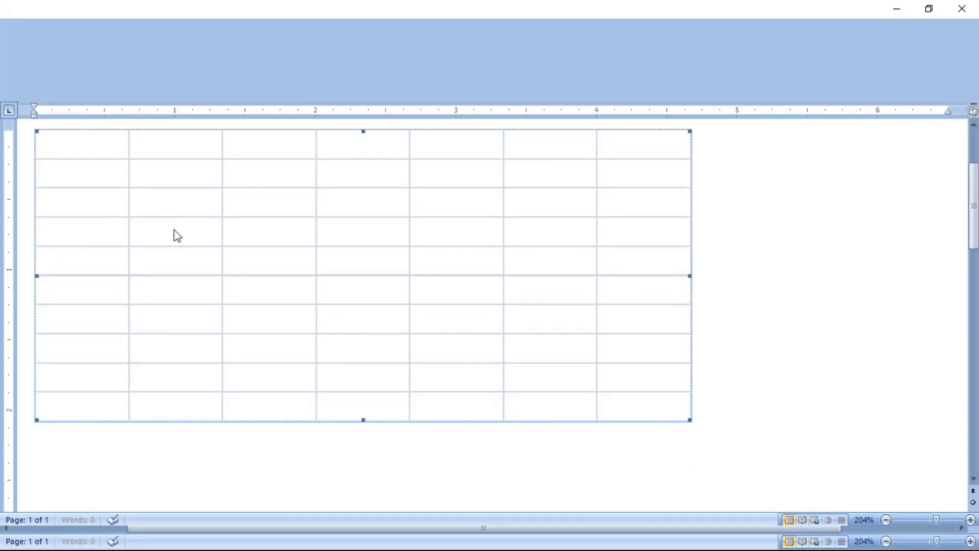
pyautogui.doubleClick(194, 177)
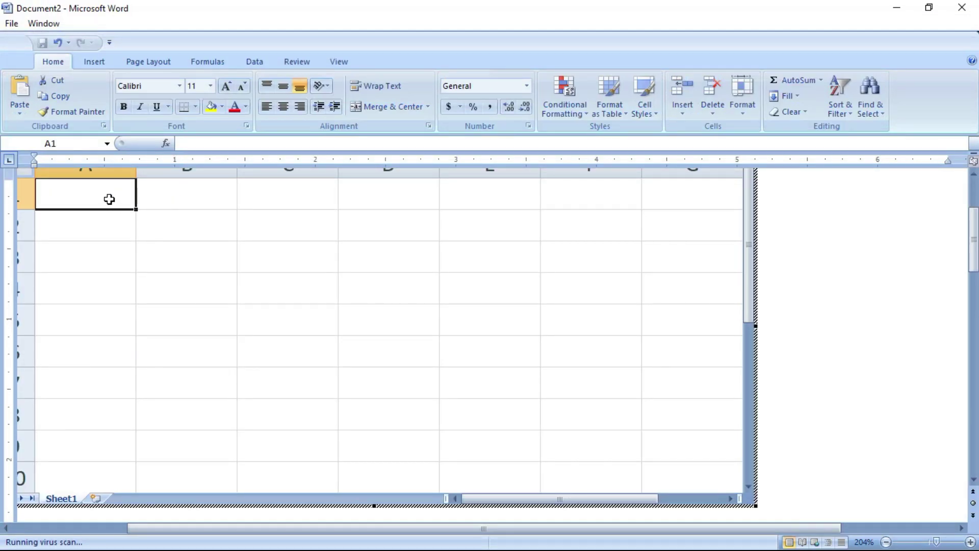
# Enter the values 30, 40, 66, 77, 203 and 34 down cells A1 to A6
pyautogui.write('30')
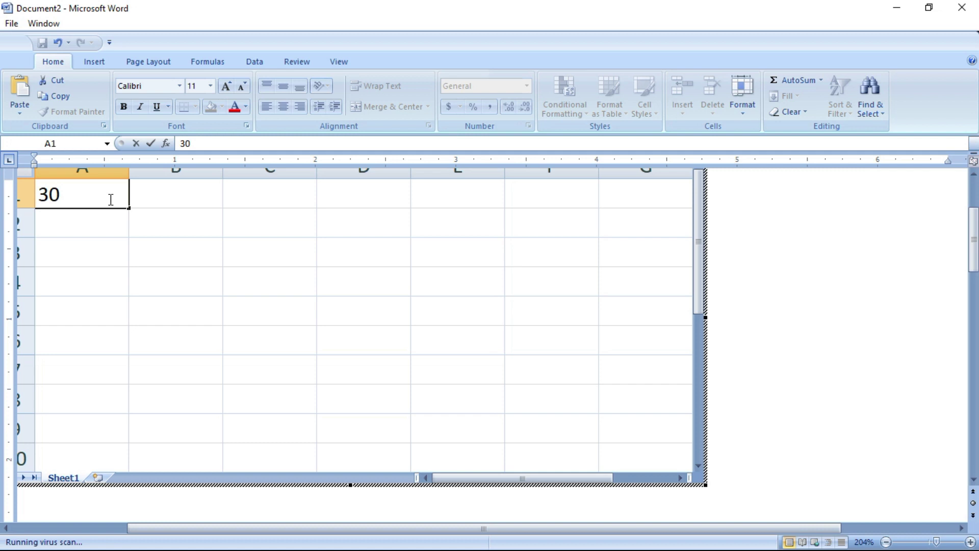
pyautogui.press('Return')
pyautogui.write('40')
pyautogui.press('Return')
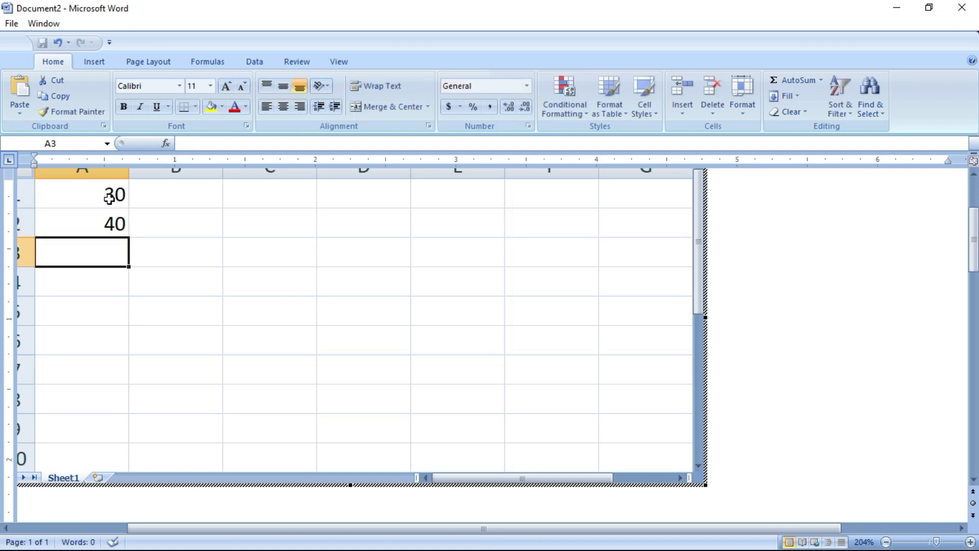
pyautogui.write('66')
pyautogui.press('Return')
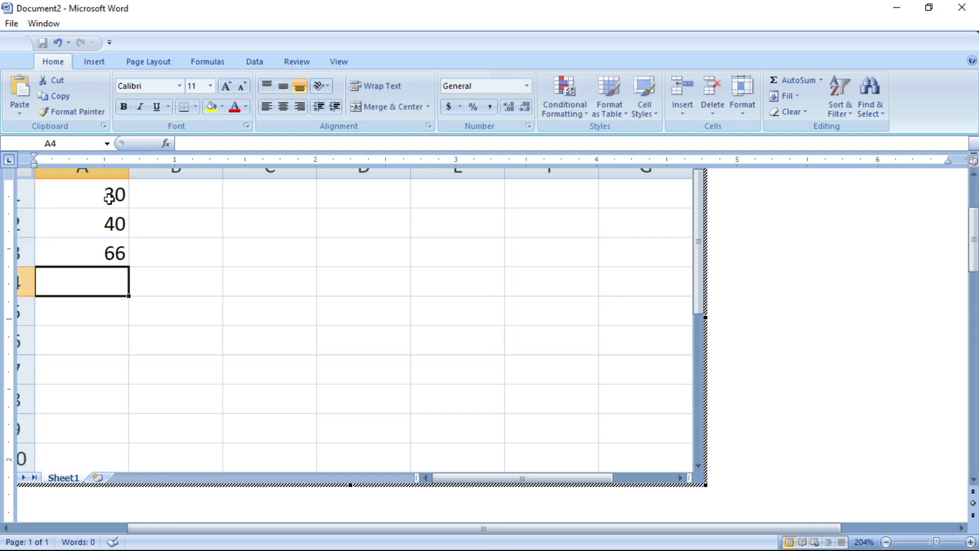
pyautogui.write('77')
pyautogui.press('Return')
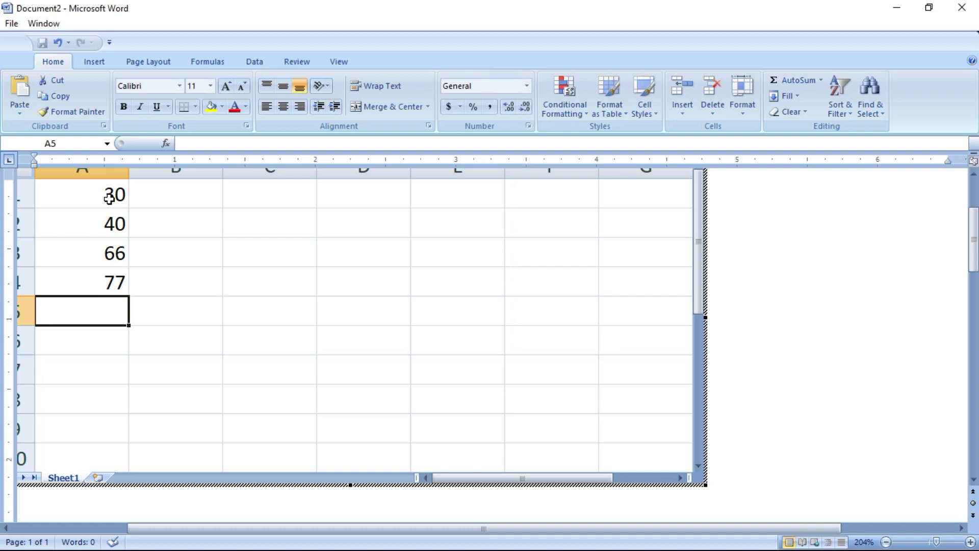
pyautogui.write('203')
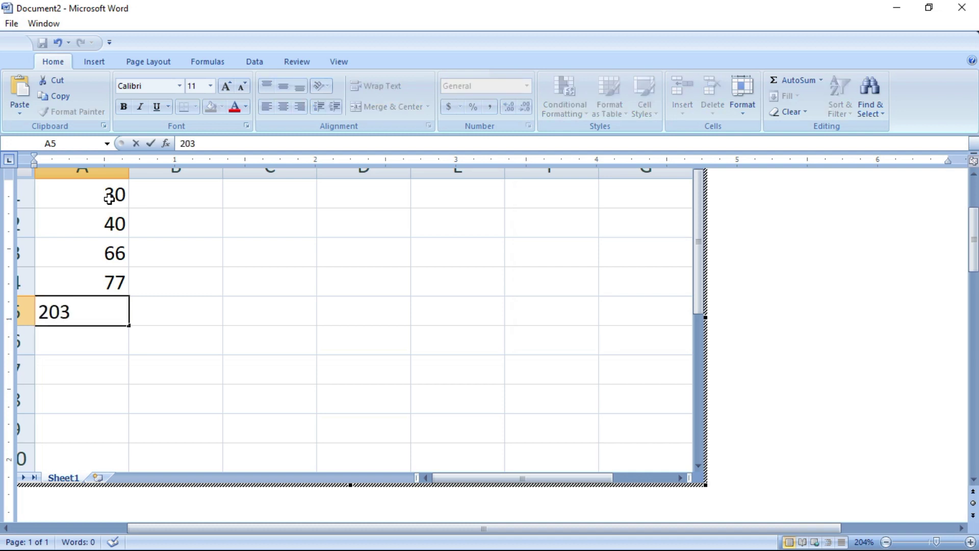
pyautogui.press('Return')
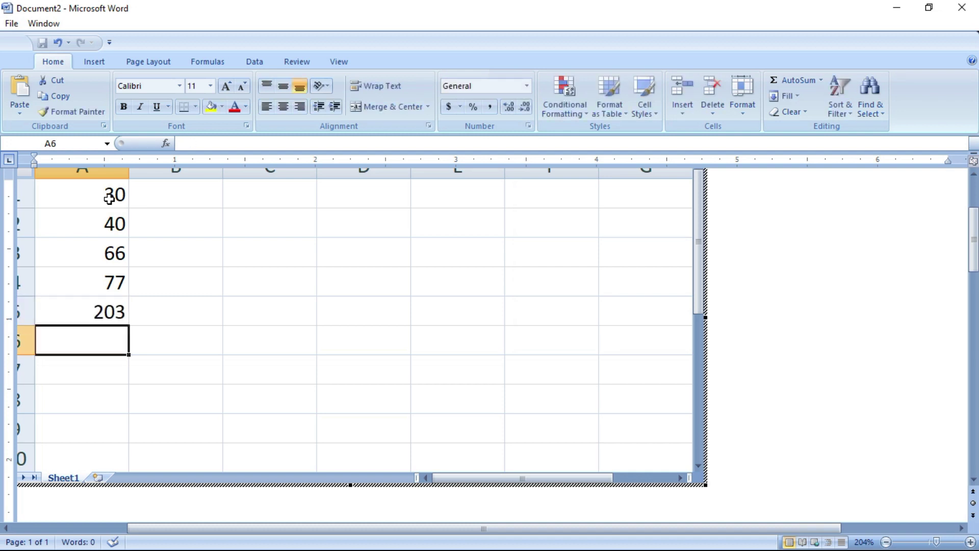
pyautogui.write('34')
pyautogui.press('Return')
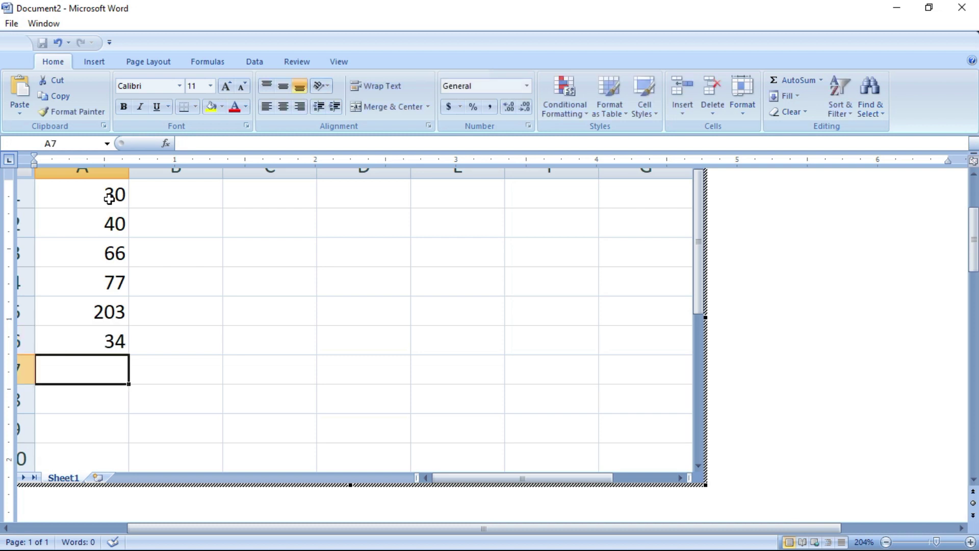
# AutoSum the values of A1:A6 into A7, and enter the formula =SUM(A1:A7) in A8
pyautogui.moveTo(108, 198); pyautogui.dragTo(105, 340)
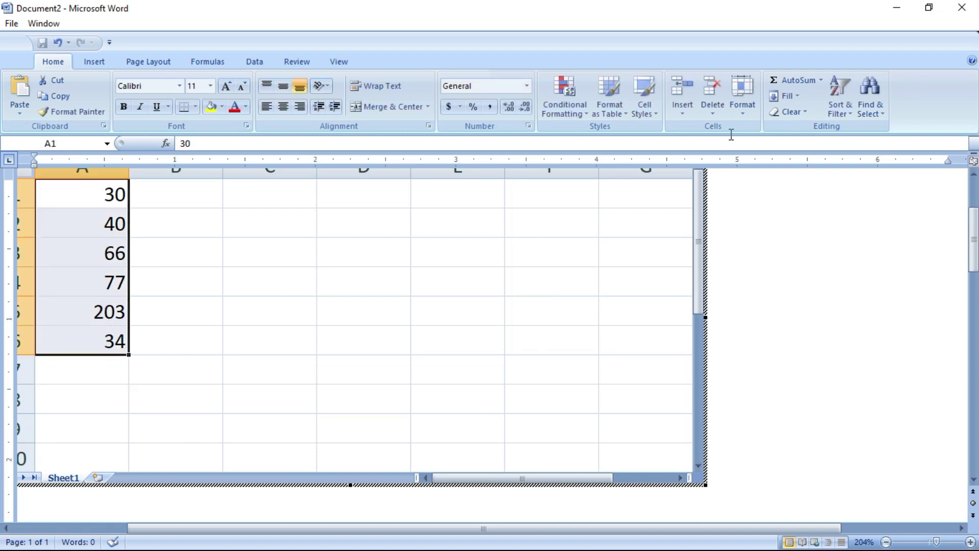
pyautogui.click(799, 82)
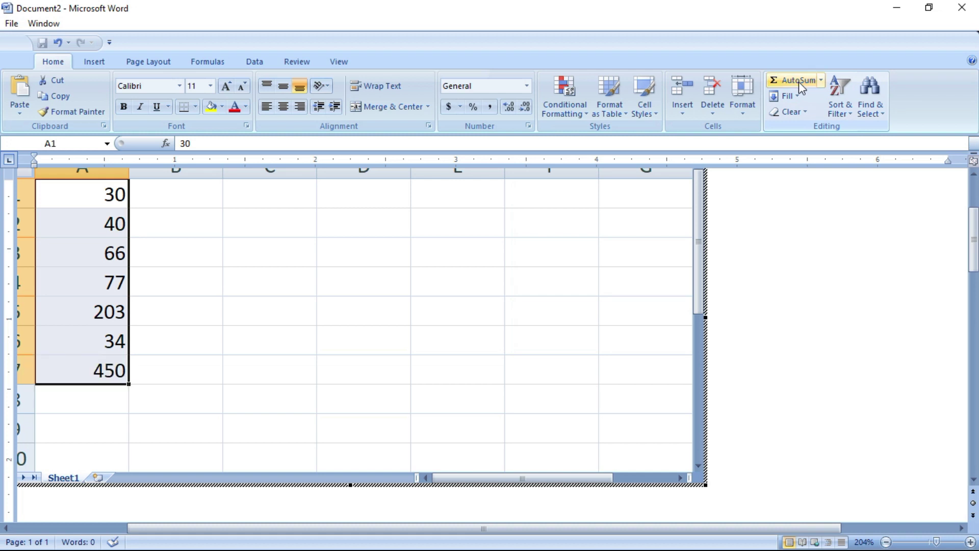
pyautogui.click(76, 399)
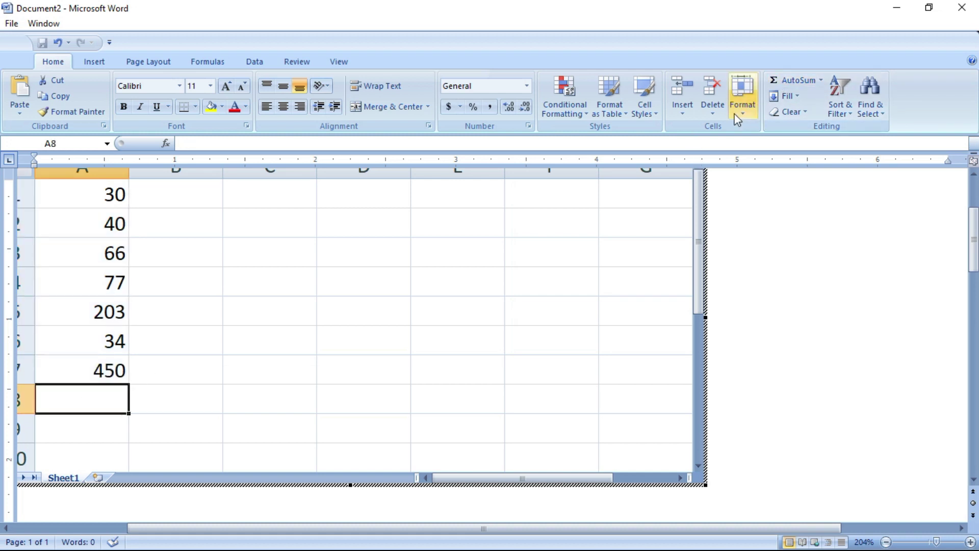
pyautogui.click(801, 77)
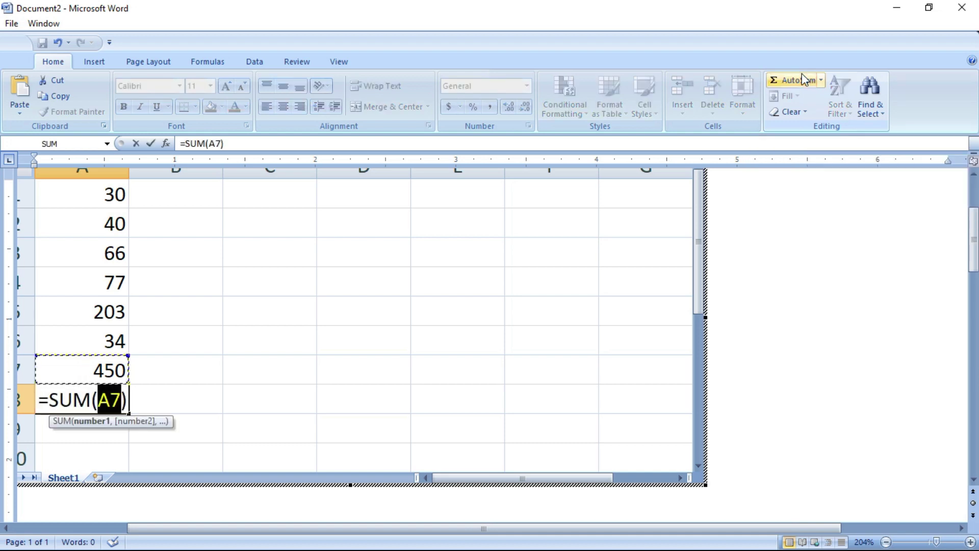
pyautogui.moveTo(109, 194); pyautogui.dragTo(94, 366)
pyautogui.press('Return')
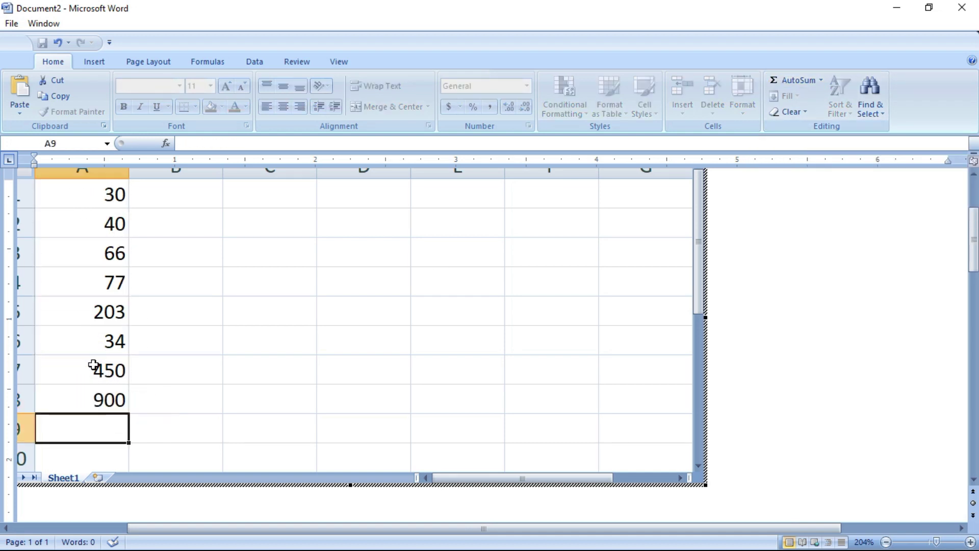
pyautogui.click(90, 402)
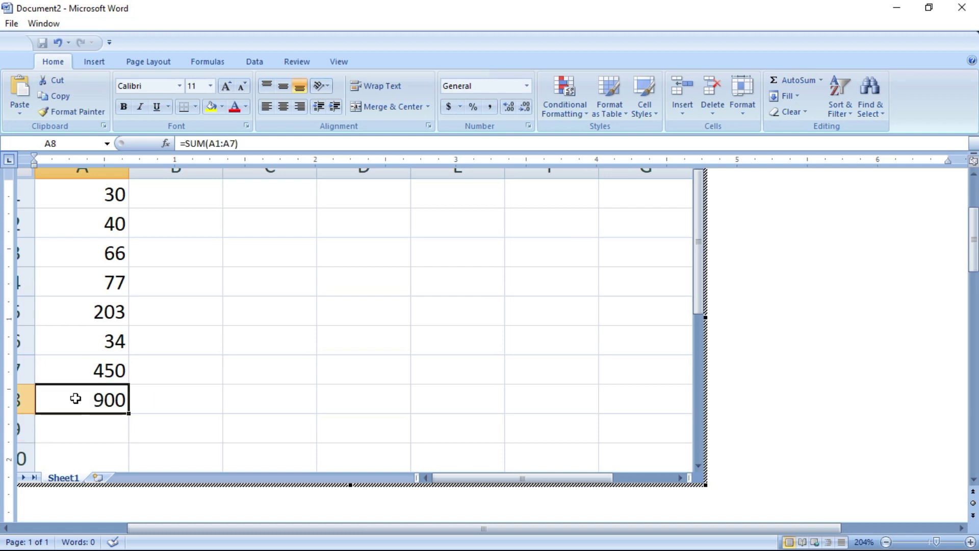
# Fill cells A1:A7 with yellow
pyautogui.moveTo(98, 204); pyautogui.dragTo(85, 360)
pyautogui.click(210, 107)
pyautogui.click(273, 308)
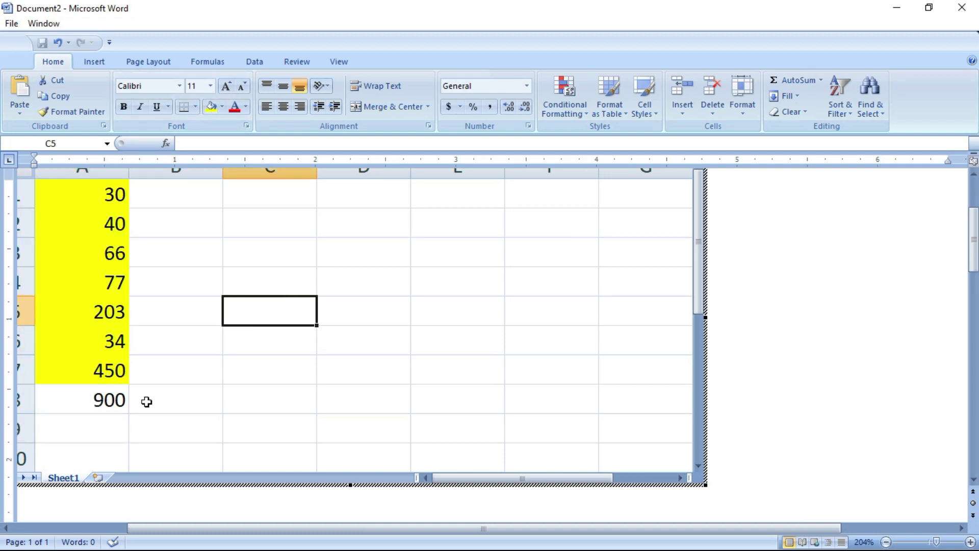
pyautogui.click(112, 400)
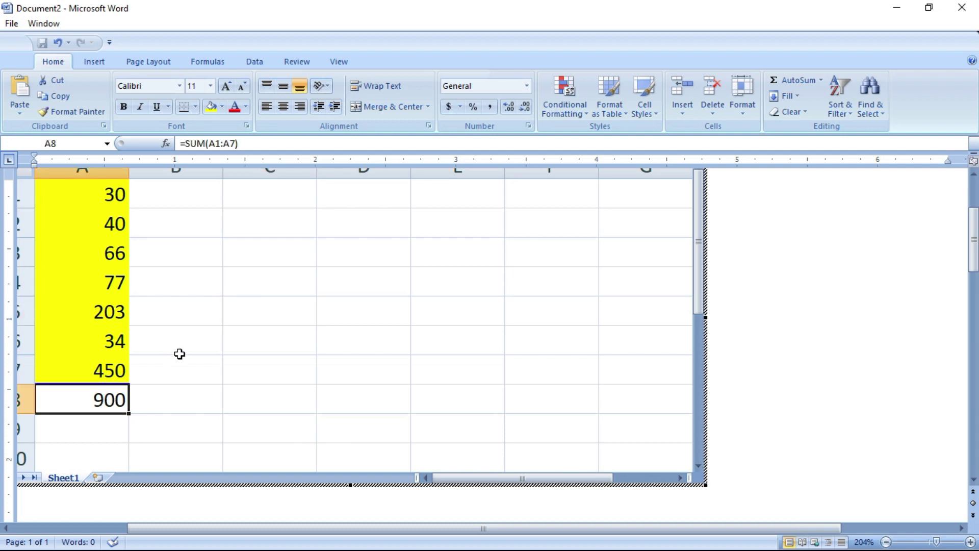
# Enter the values 23, 55, 23, 22, 99 and 44 down cells C2 to C7
pyautogui.click(306, 229)
pyautogui.write('23')
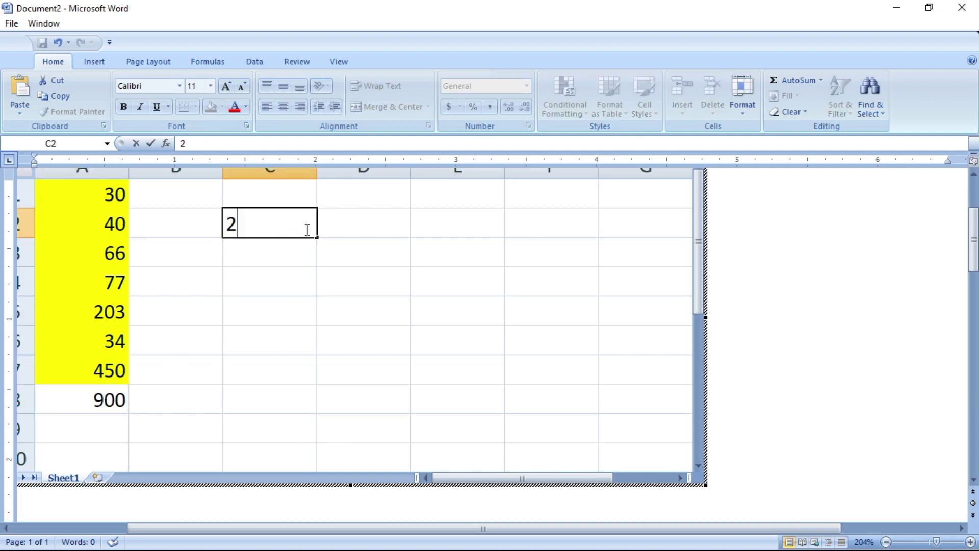
pyautogui.press('Return')
pyautogui.write('55')
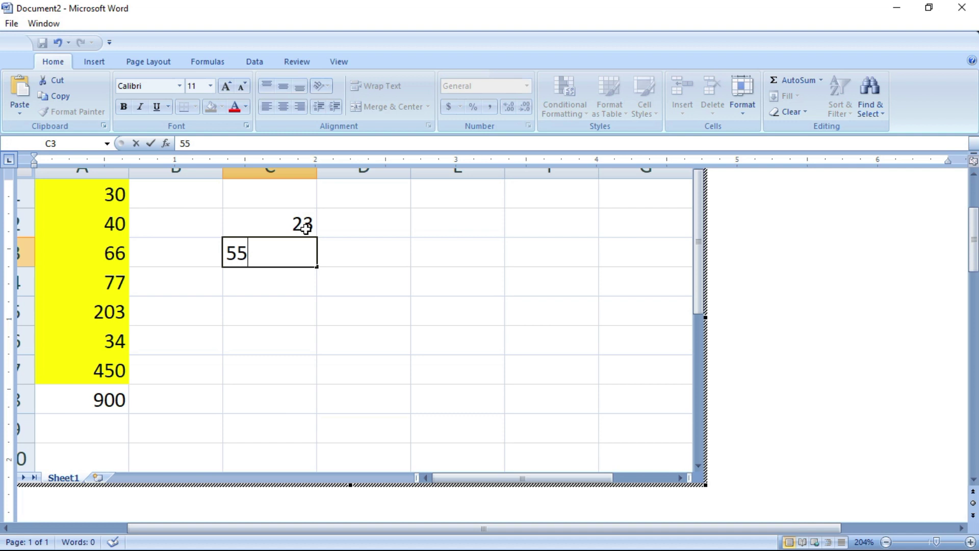
pyautogui.press('Return')
pyautogui.write('23')
pyautogui.press('Return')
pyautogui.write('22')
pyautogui.press('Return')
pyautogui.write('99')
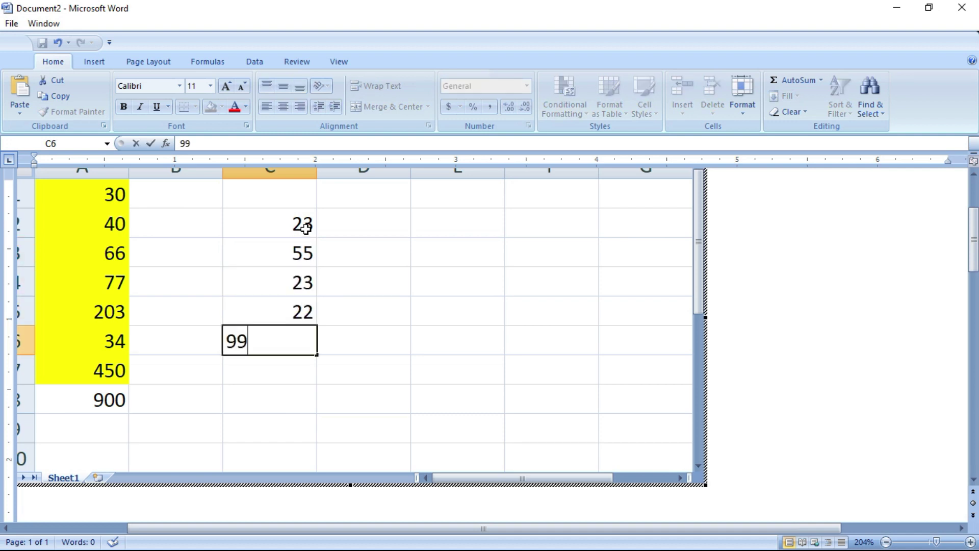
pyautogui.press('Return')
pyautogui.write('44')
pyautogui.press('Return')
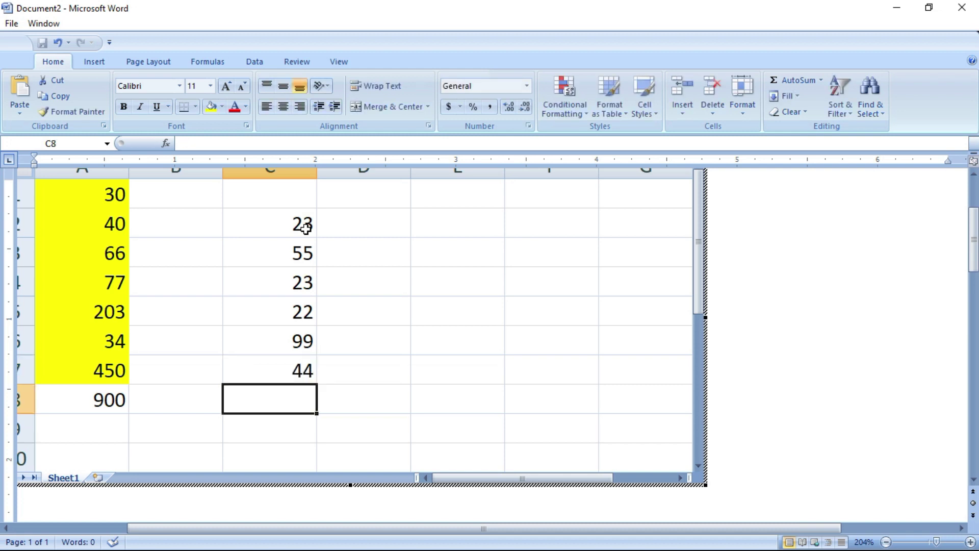
# Sort cells C2:C7 from smallest to largest, and re-sort them from largest to smallest
pyautogui.moveTo(294, 224); pyautogui.dragTo(276, 361)
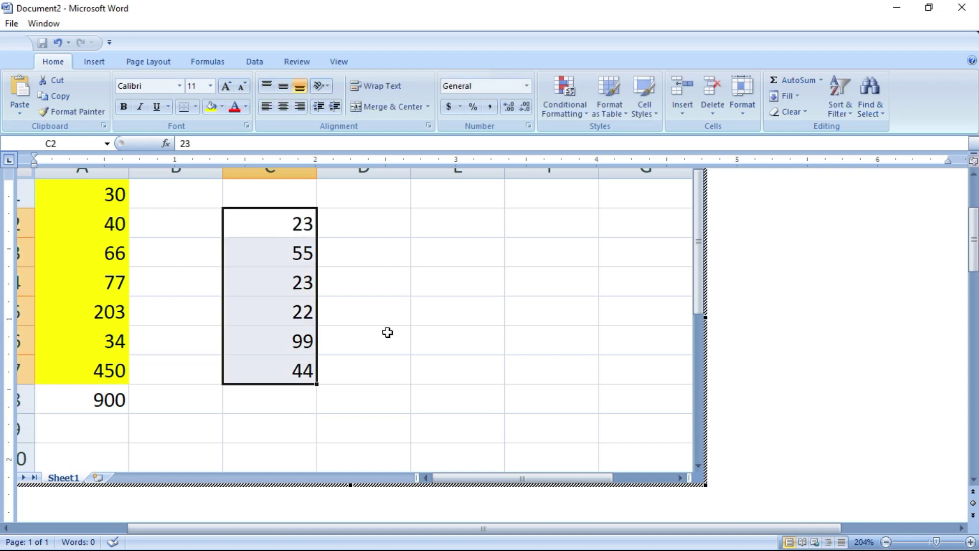
pyautogui.click(844, 109)
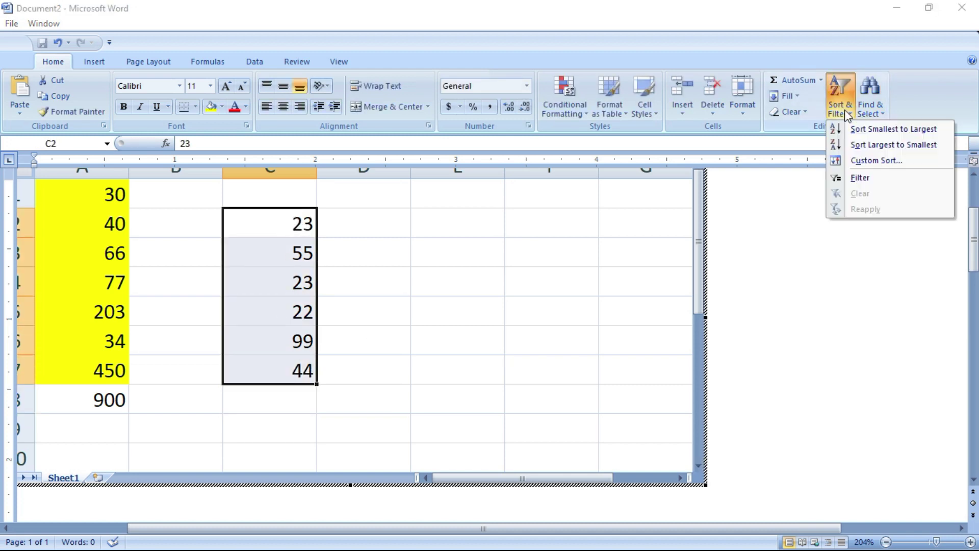
pyautogui.click(873, 129)
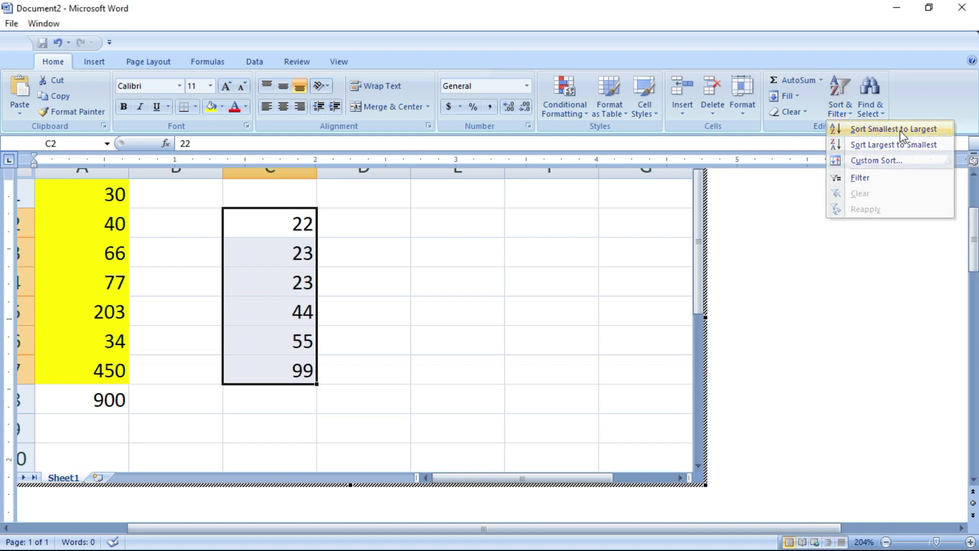
pyautogui.click(846, 112)
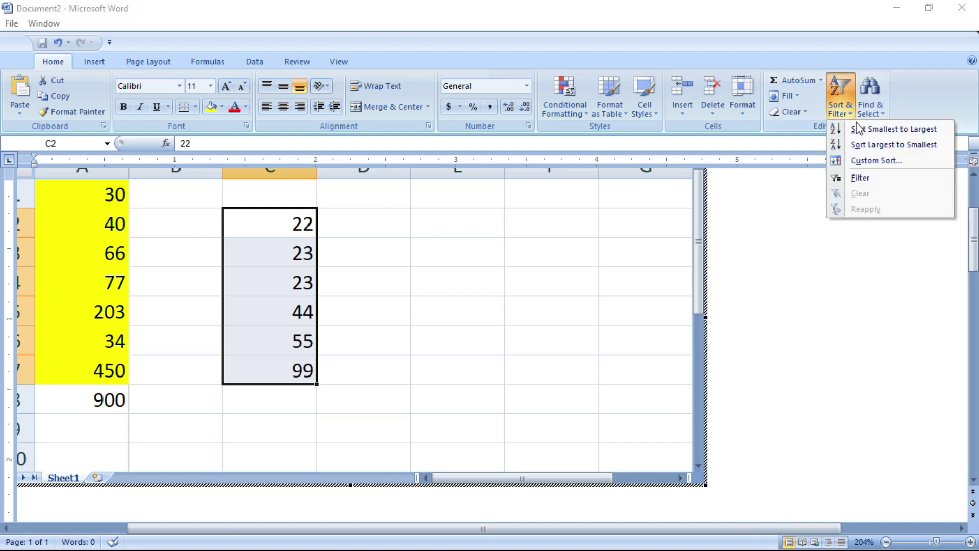
pyautogui.click(873, 145)
pyautogui.click(399, 315)
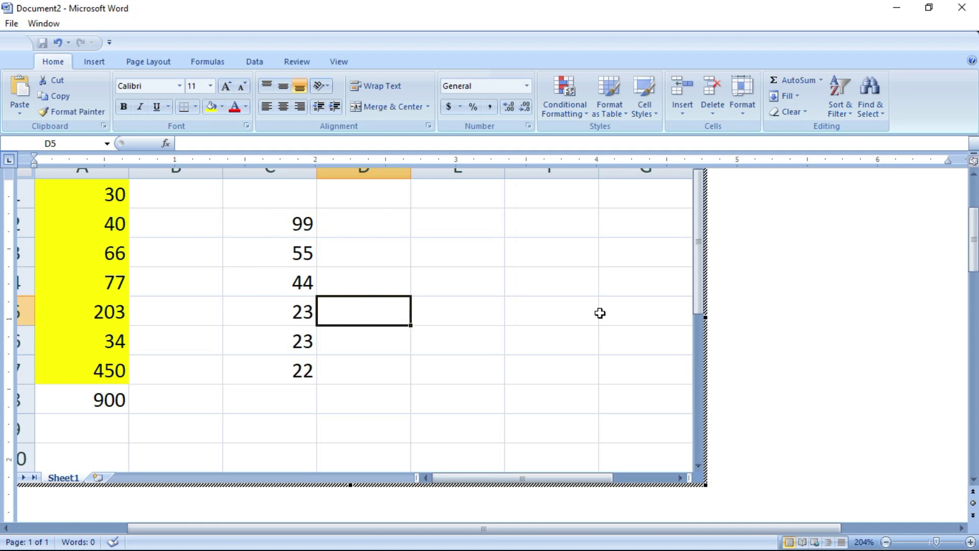
# Change the font colour of the numbers in C2:C7 to red
pyautogui.moveTo(276, 223); pyautogui.dragTo(258, 369)
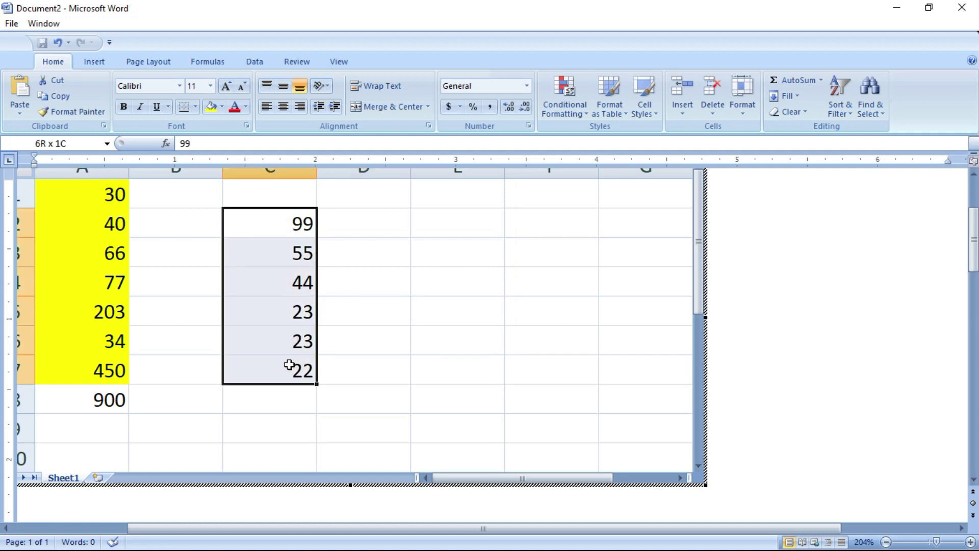
pyautogui.click(234, 106)
pyautogui.click(510, 303)
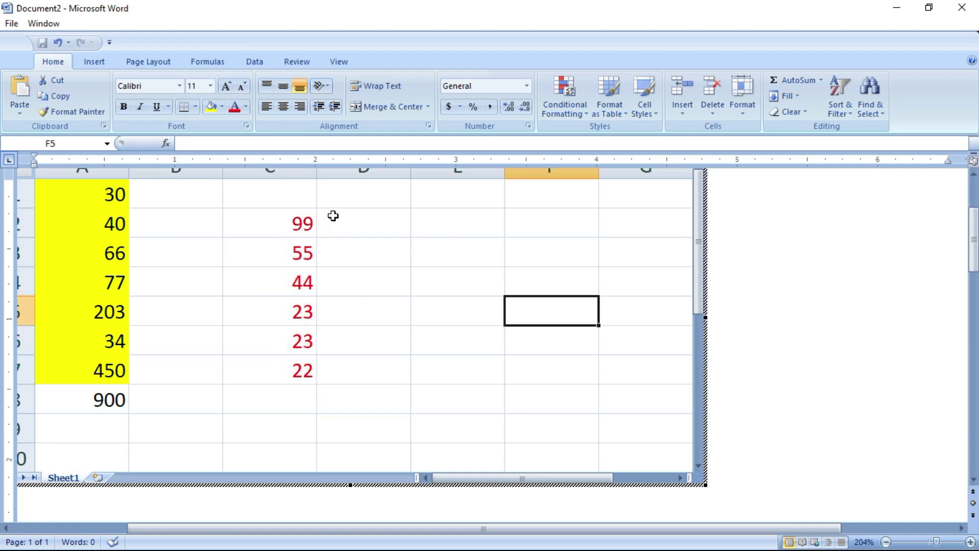
pyautogui.click(427, 249)
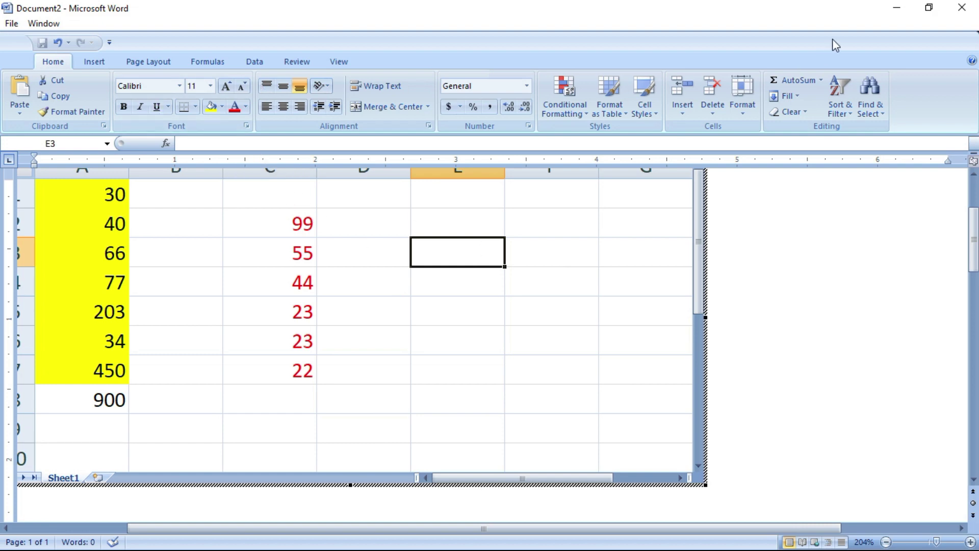
# Close the current document and start a new one containing an embedded Excel spreadsheet
pyautogui.click(962, 8)
pyautogui.click(548, 318)
pyautogui.click(445, 255)
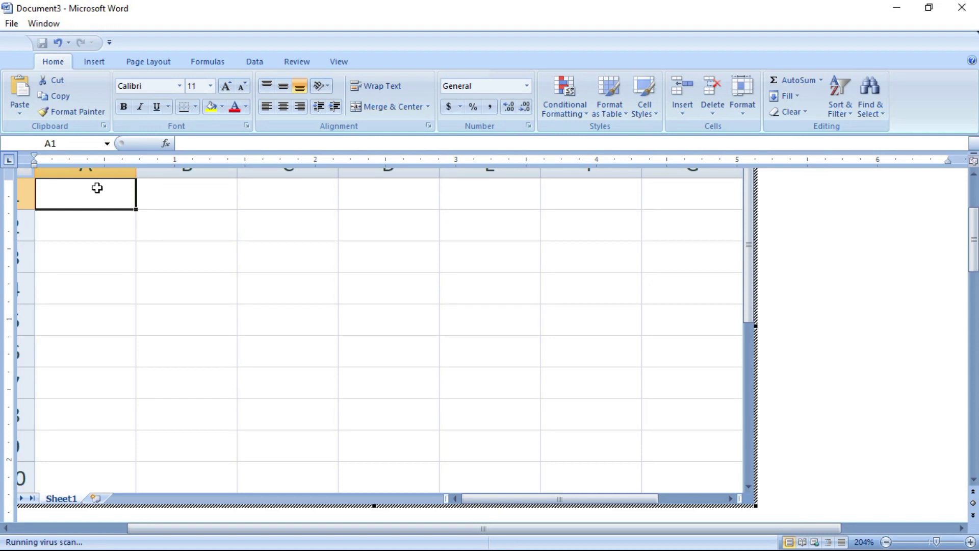
# Enter the column headings S.No, Name, Age and Rank in cells A1 to D1
pyautogui.doubleClick(97, 187)
pyautogui.write('S.No')
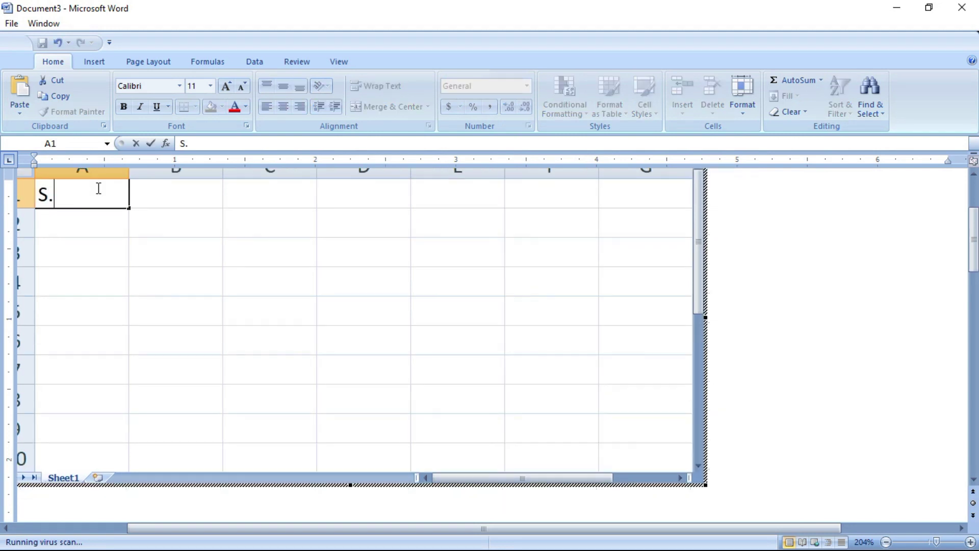
pyautogui.press('Tab')
pyautogui.write('Name')
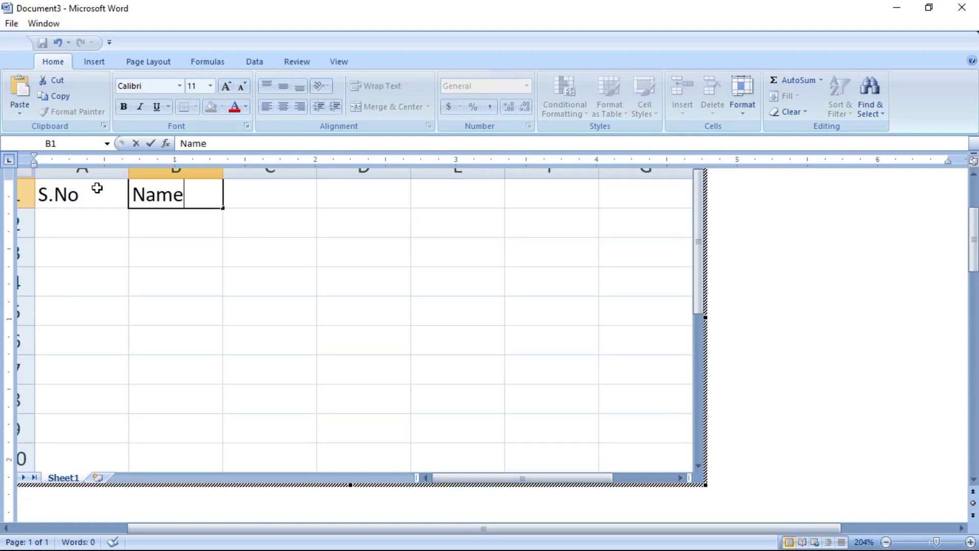
pyautogui.press('Tab')
pyautogui.write('Age')
pyautogui.press('Tab')
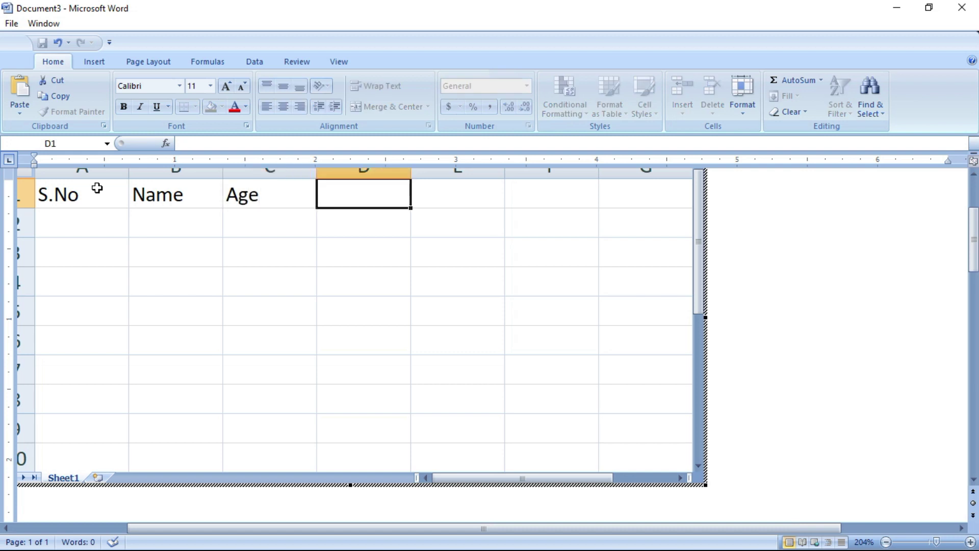
pyautogui.write('Rank')
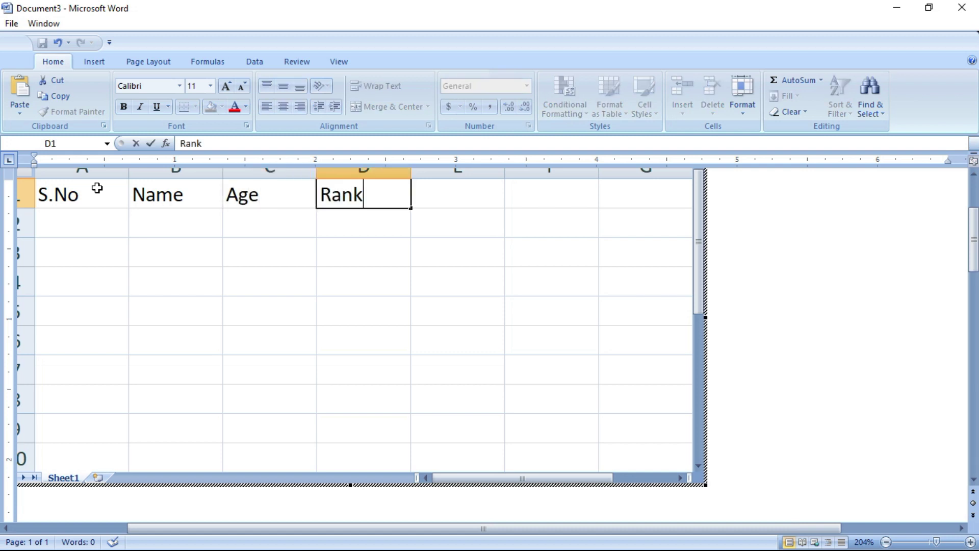
pyautogui.press('Return')
# Enter the serial numbers 1, 2 and 3 down the S.No column in cells A2 to A4
pyautogui.write('1')
pyautogui.press('Return')
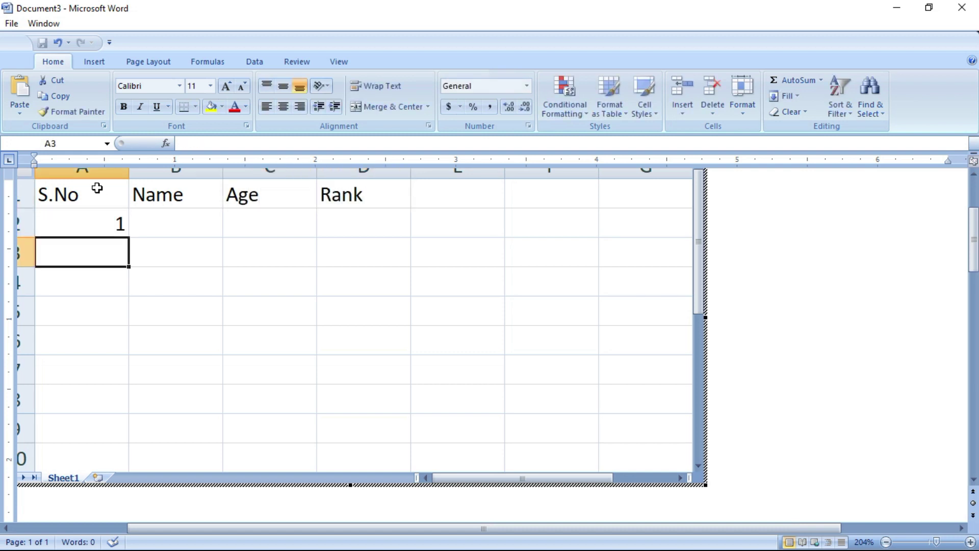
pyautogui.write('2')
pyautogui.press('Return')
pyautogui.write('3')
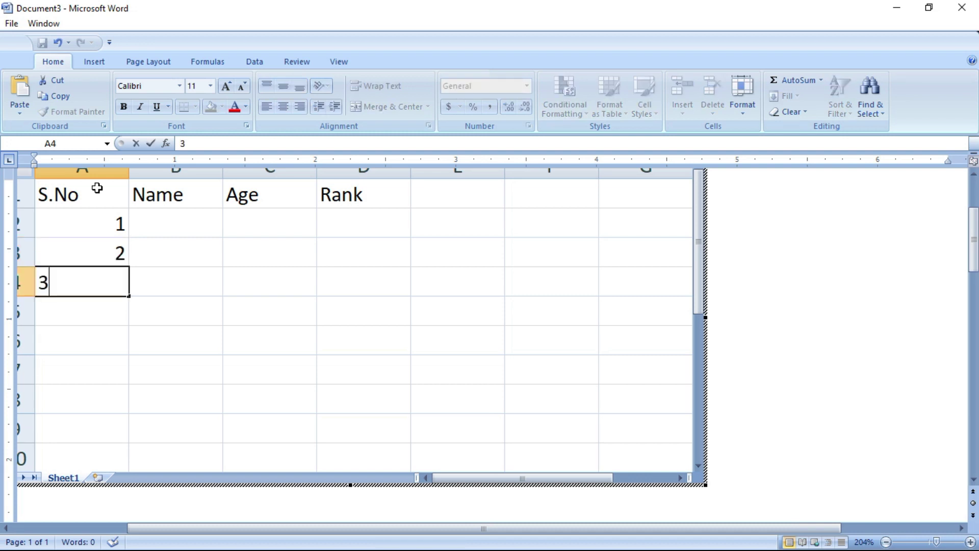
pyautogui.press('Tab')
# Enter the three people's first names down the Name column in cells B2 to B4
pyautogui.press('Up')
pyautogui.press('Up')
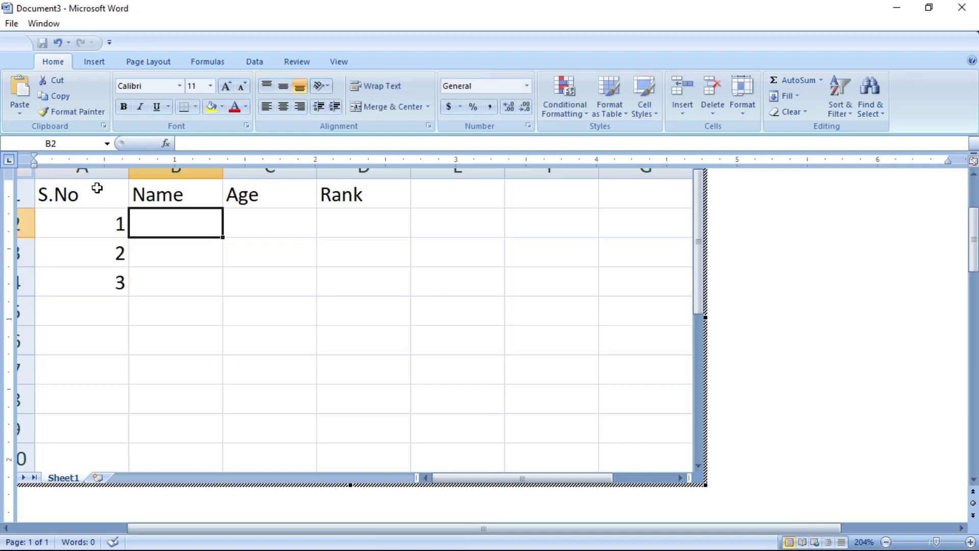
pyautogui.write('Rah')
pyautogui.press('BackSpace')
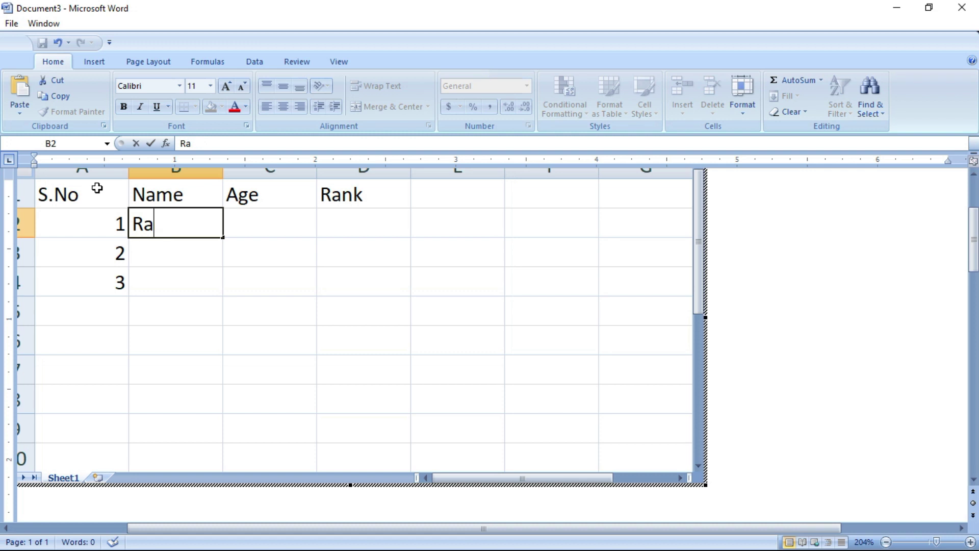
pyautogui.write('jesh')
pyautogui.press('Return')
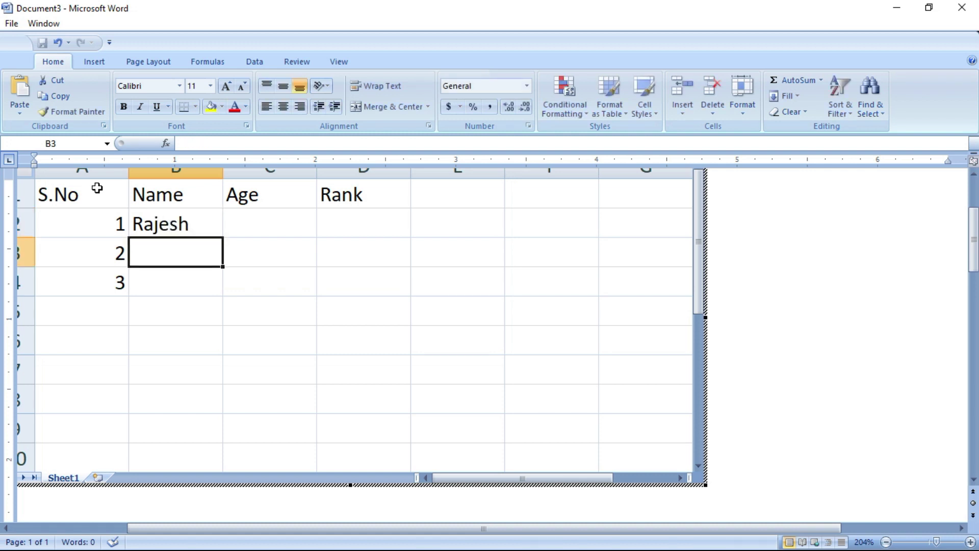
pyautogui.write('Suresh')
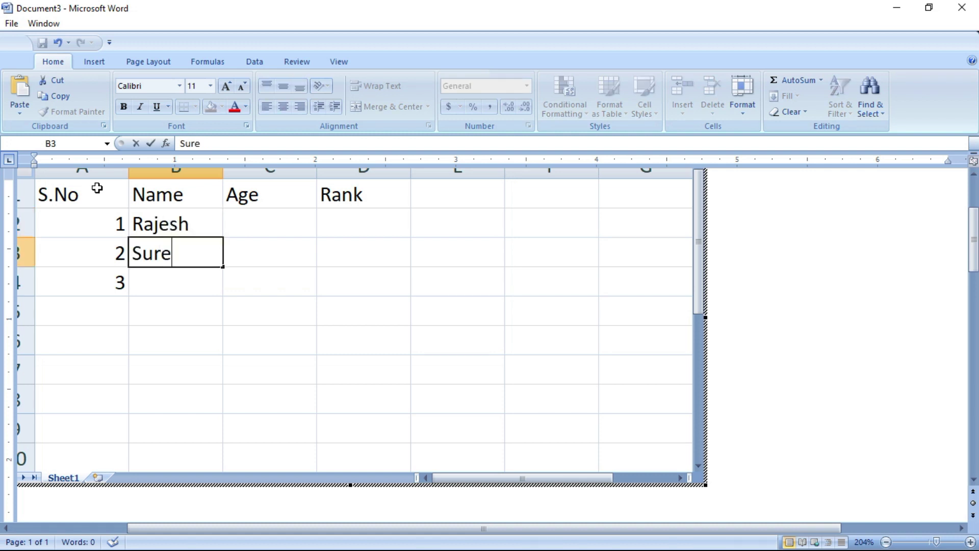
pyautogui.press('Return')
pyautogui.write('Murugesh')
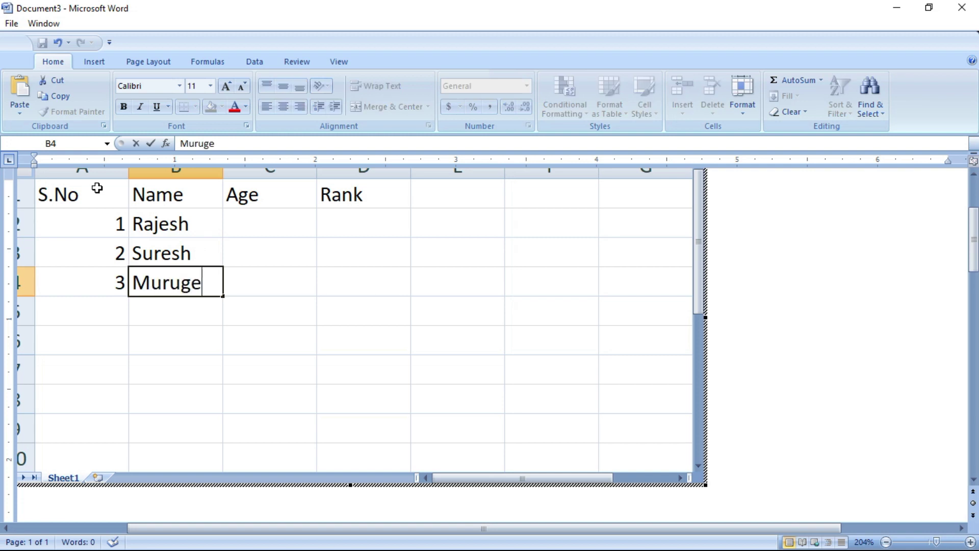
pyautogui.press('Tab')
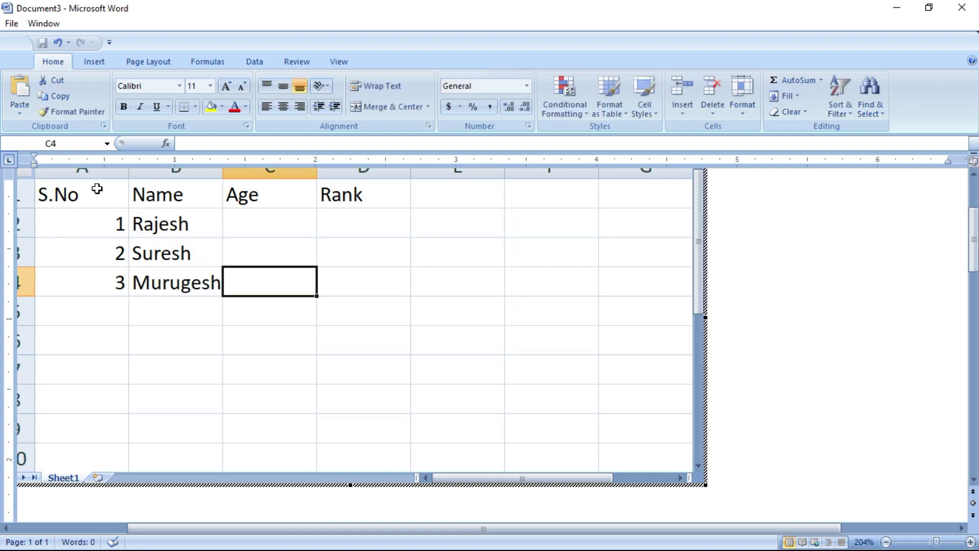
# Enter the ages 30, 25 and 20 down the Age column in cells C2 to C4
pyautogui.click(288, 236)
pyautogui.write('30')
pyautogui.press('Tab')
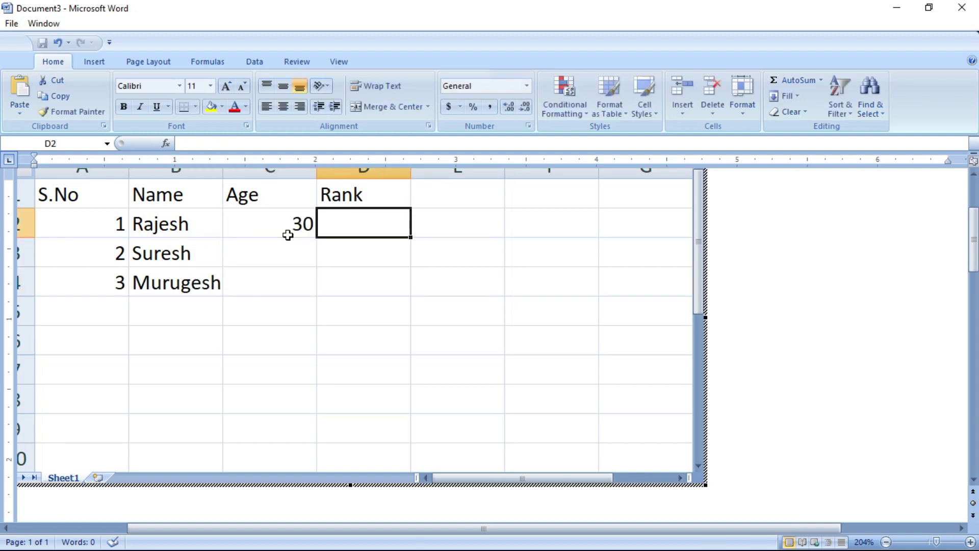
pyautogui.press('Return')
pyautogui.write('25')
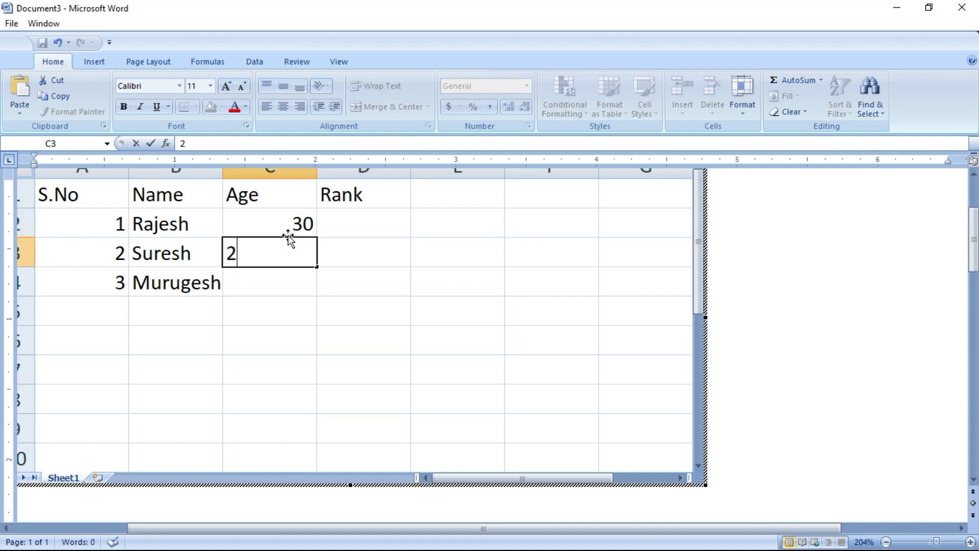
pyautogui.press('Return')
pyautogui.write('20')
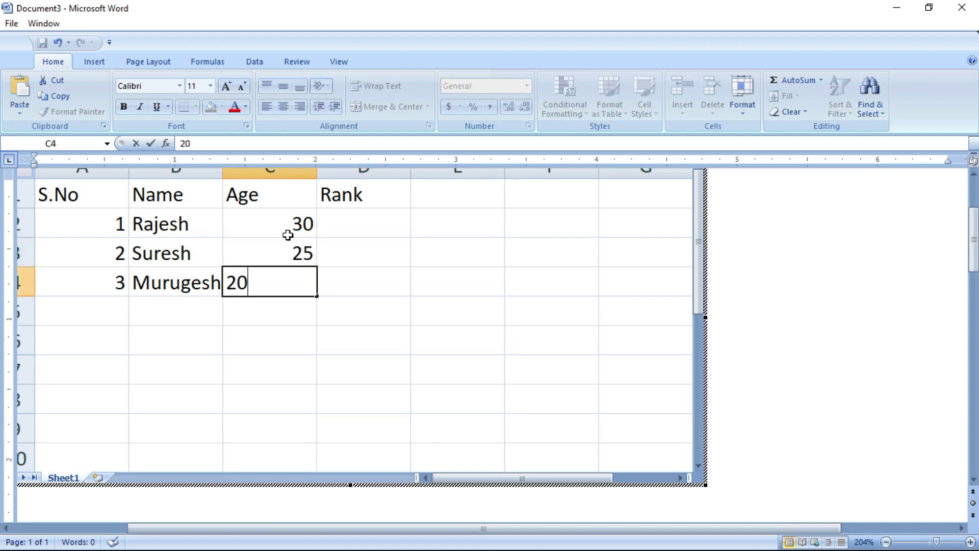
pyautogui.press('Tab')
# Enter the ranks 1, 5 and 2 down the Rank column in cells D2 to D4
pyautogui.press('Up')
pyautogui.press('Up')
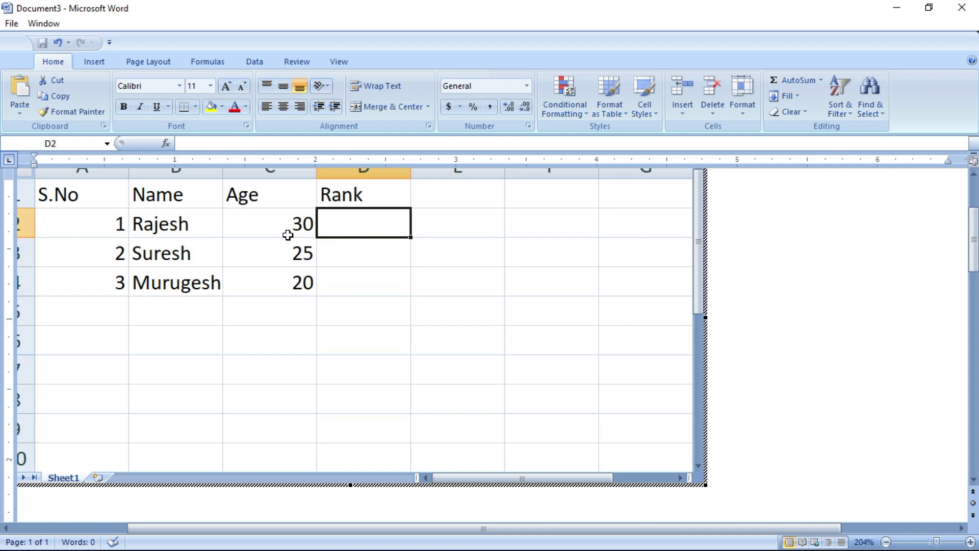
pyautogui.write('1')
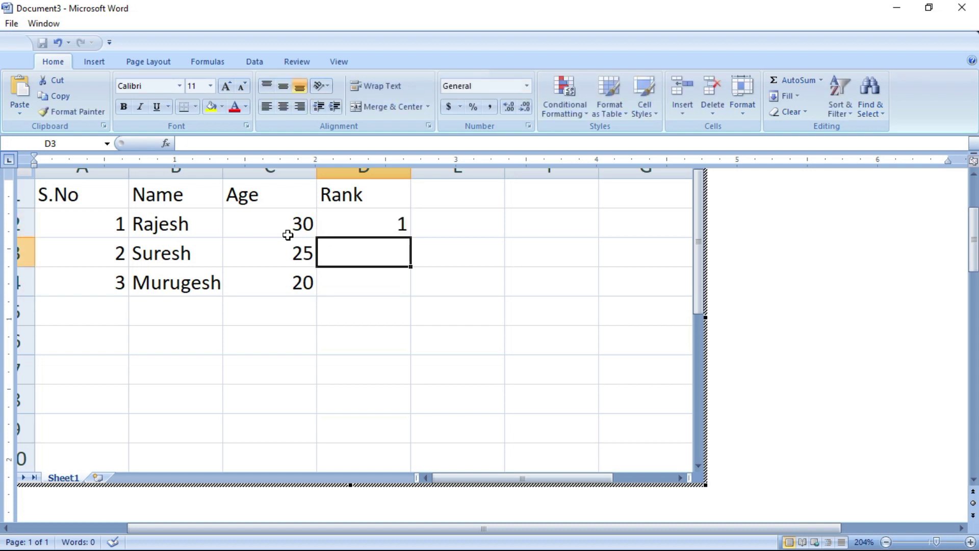
pyautogui.write('3')
pyautogui.press('Return')
pyautogui.press('Up')
pyautogui.write('5')
pyautogui.press('Return')
pyautogui.write('2')
pyautogui.press('Return')
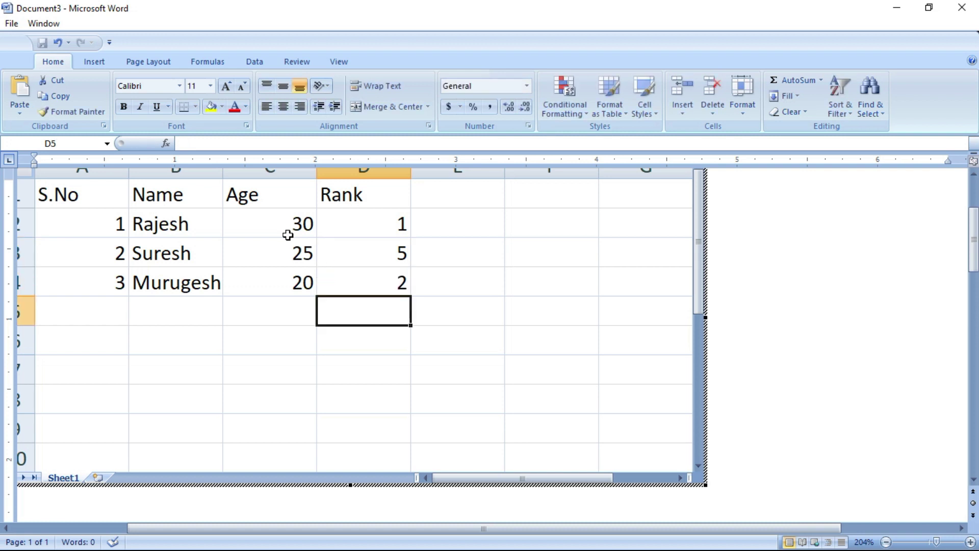
# Sort the whole table A1:D4 from smallest to largest
pyautogui.moveTo(56, 200); pyautogui.dragTo(405, 270)
pyautogui.click(843, 113)
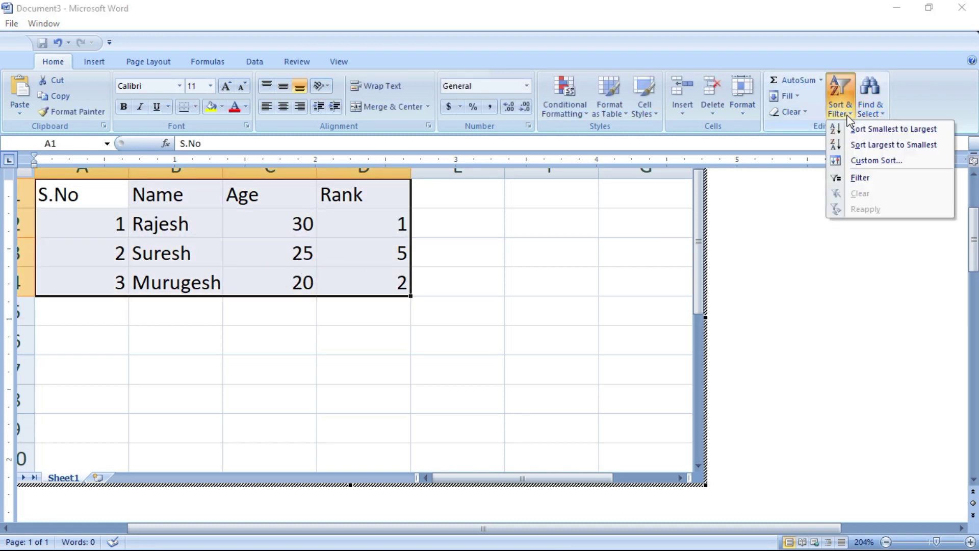
pyautogui.click(865, 134)
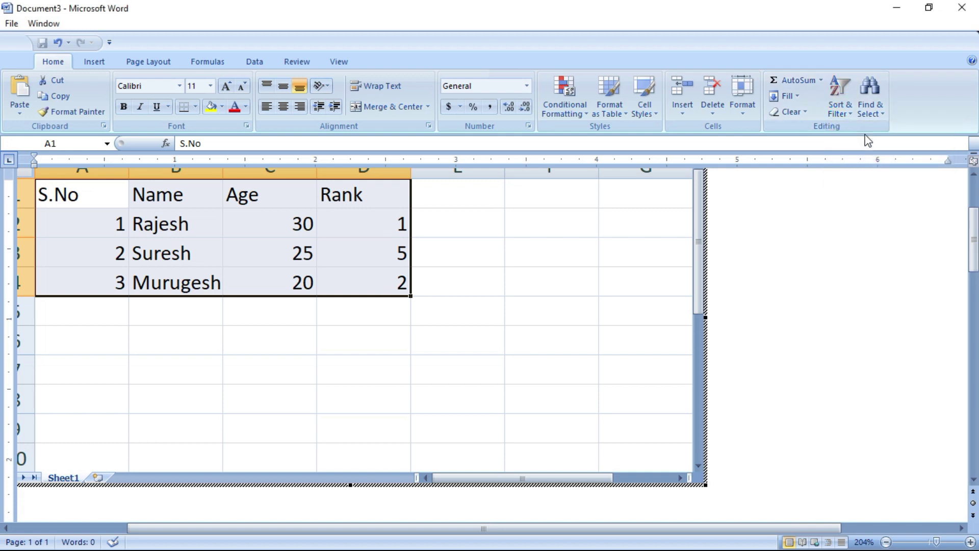
# Custom sort the table by the values in the Rank column, from smallest to largest
pyautogui.click(846, 102)
pyautogui.click(862, 161)
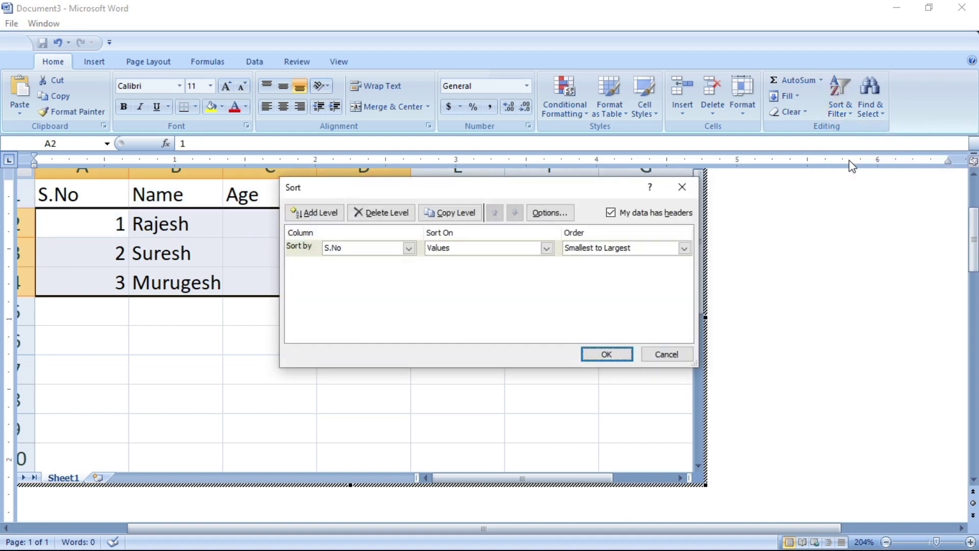
pyautogui.click(414, 250)
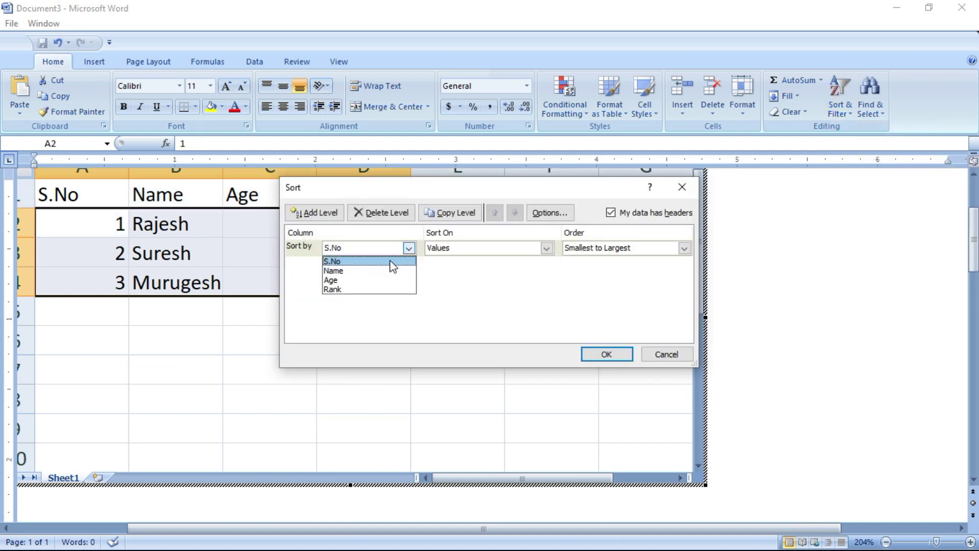
pyautogui.click(352, 296)
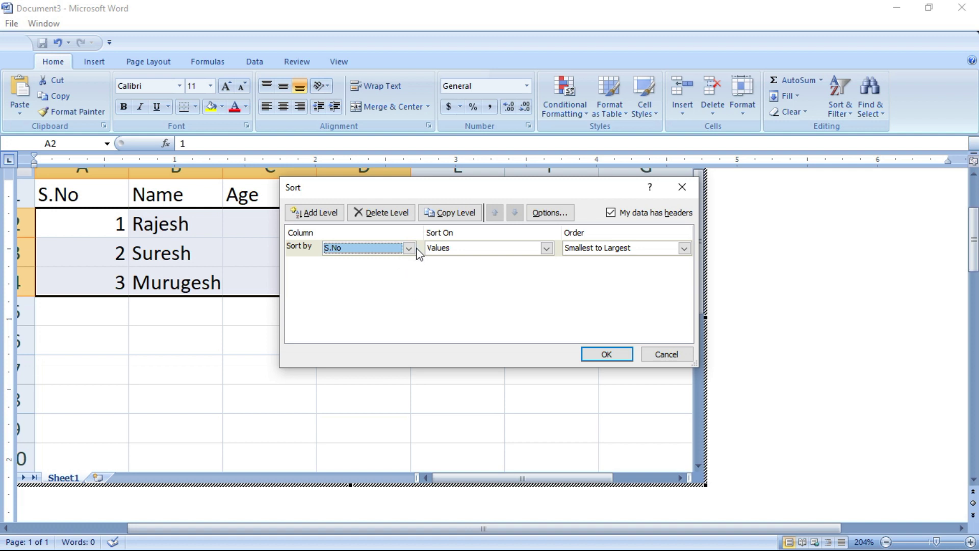
pyautogui.click(416, 250)
pyautogui.click(356, 289)
pyautogui.click(620, 250)
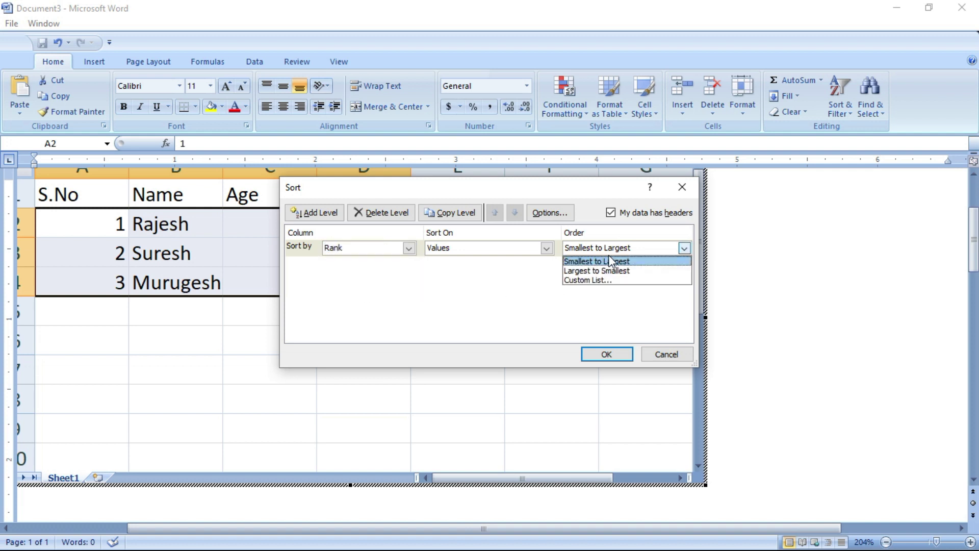
pyautogui.click(610, 262)
pyautogui.click(606, 353)
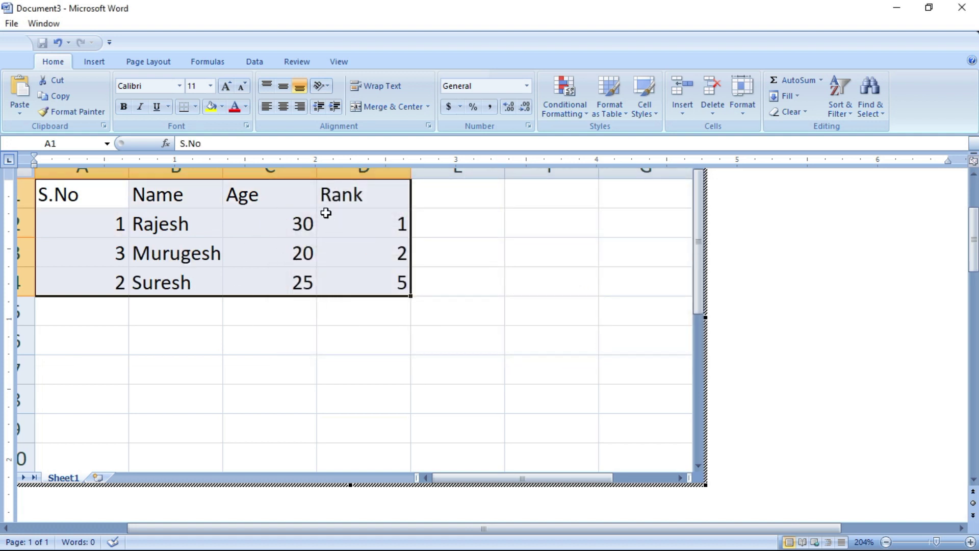
pyautogui.click(403, 227)
pyautogui.moveTo(403, 223); pyautogui.dragTo(404, 278)
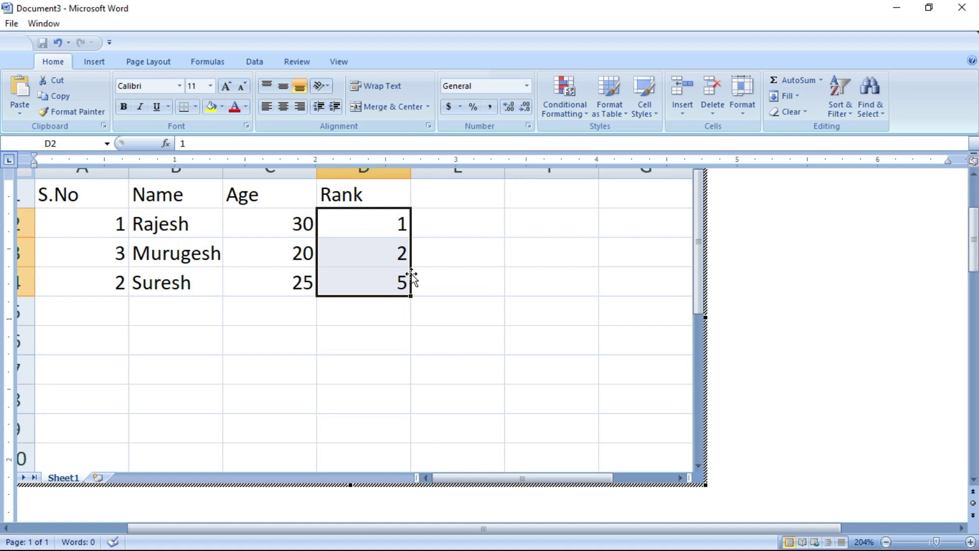
pyautogui.click(546, 327)
# Custom sort the table A1:D4 by the values in the Age column, from smallest to largest
pyautogui.moveTo(68, 200); pyautogui.dragTo(327, 281)
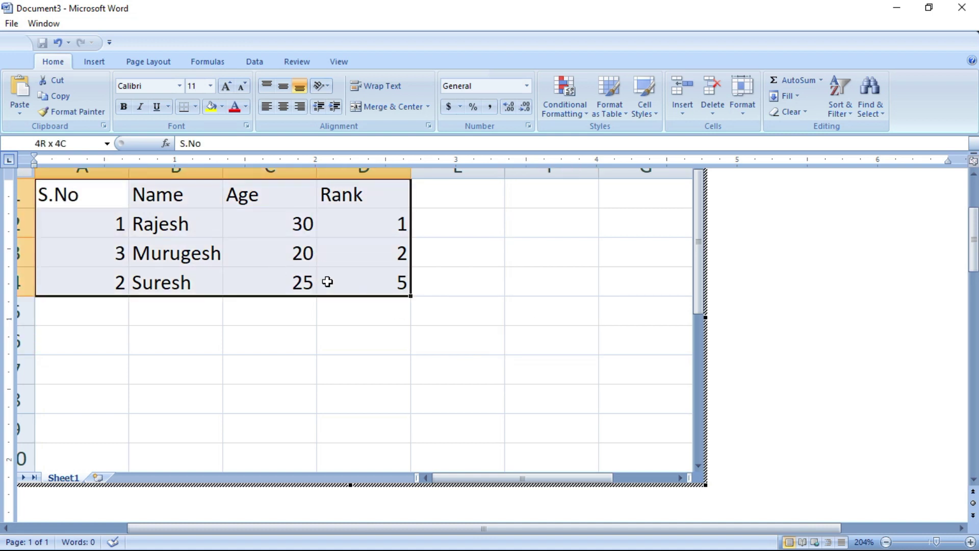
pyautogui.click(841, 102)
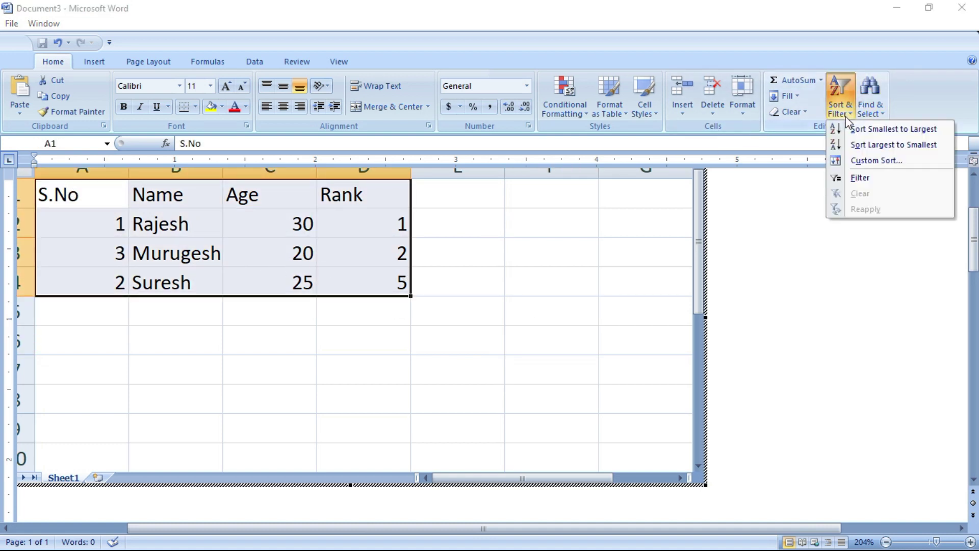
pyautogui.click(844, 159)
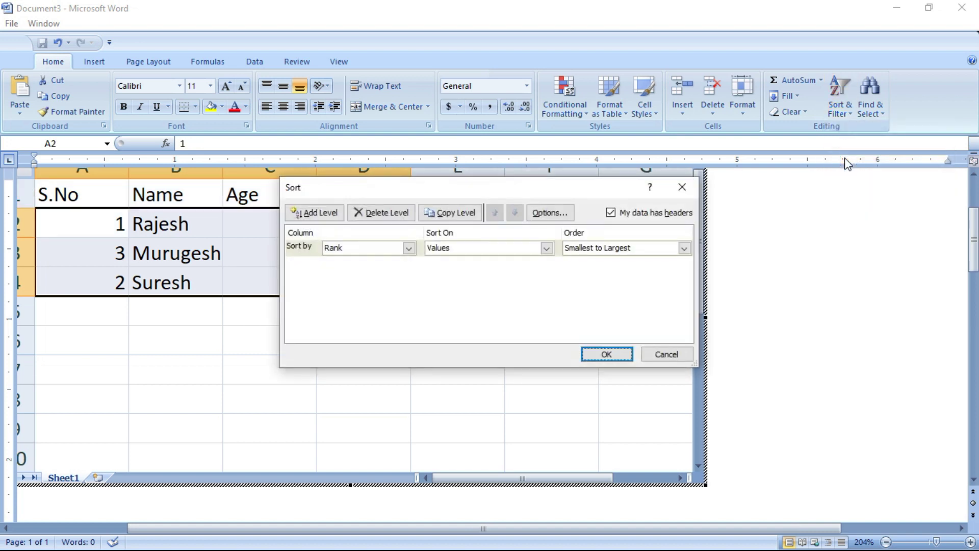
pyautogui.click(408, 248)
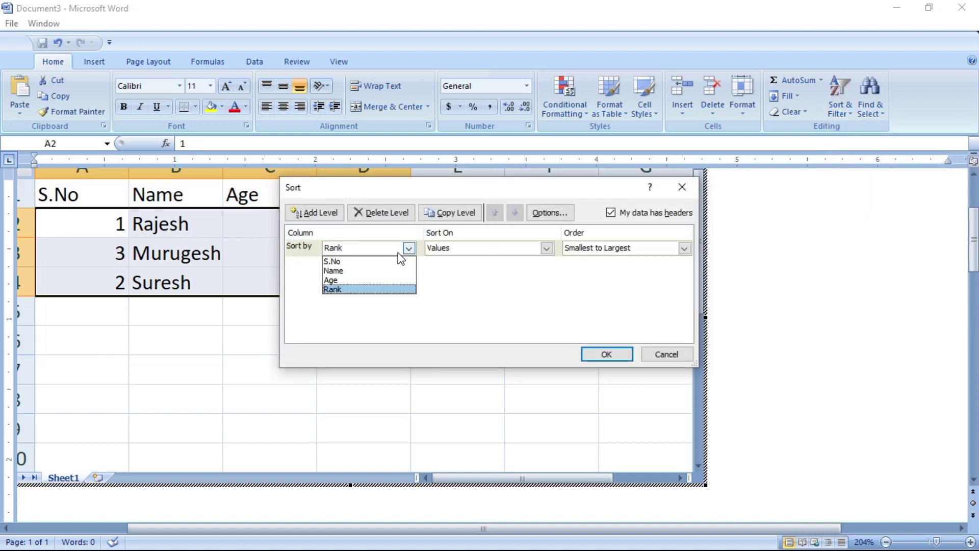
pyautogui.click(384, 279)
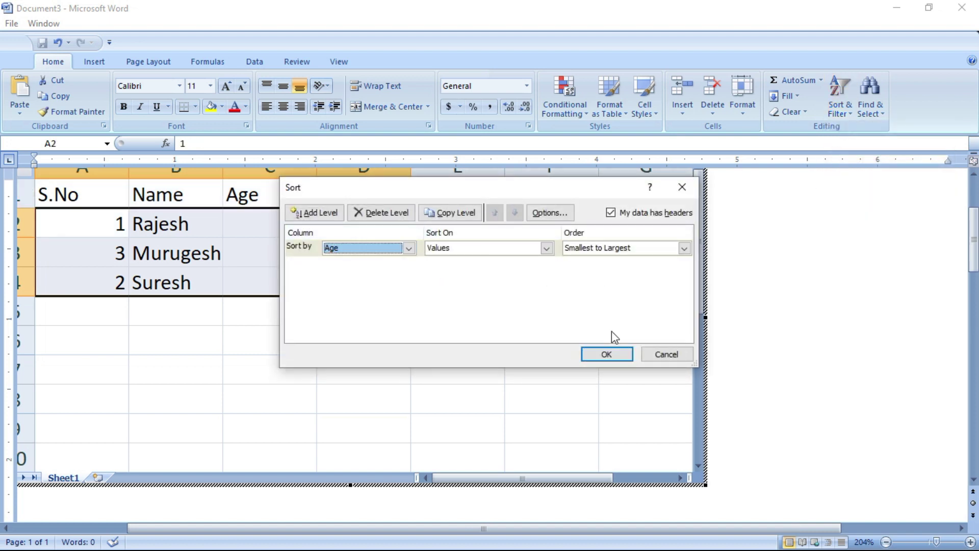
pyautogui.click(592, 354)
pyautogui.click(564, 374)
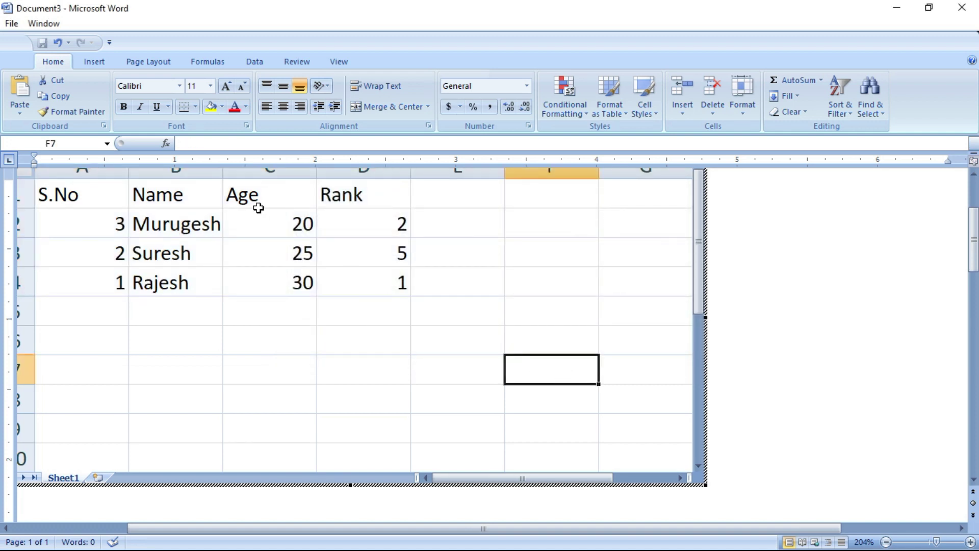
pyautogui.moveTo(259, 220); pyautogui.dragTo(260, 275)
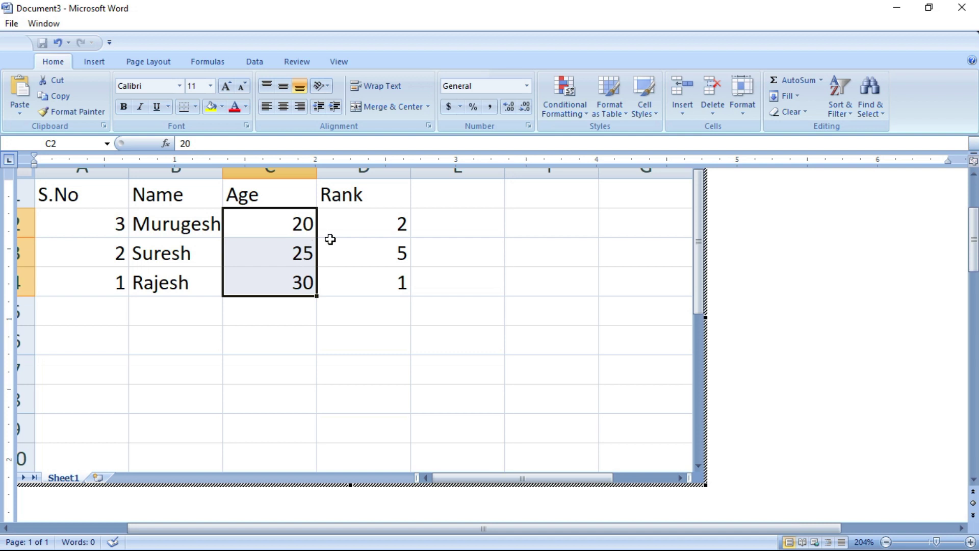
# Custom sort the table A1:D4 by the values in the Name column, from A to Z, and leave the embedded spreadsheet
pyautogui.moveTo(87, 187); pyautogui.dragTo(380, 273)
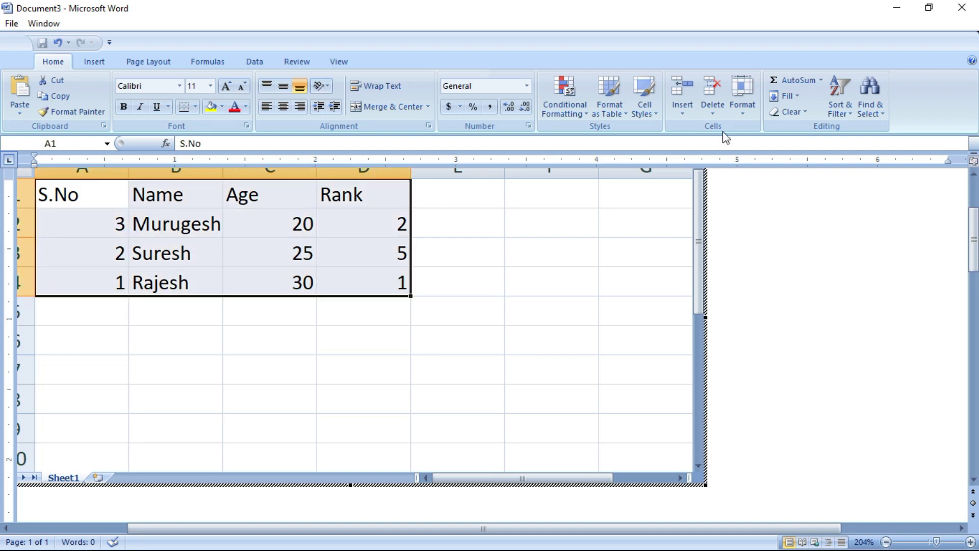
pyautogui.click(841, 108)
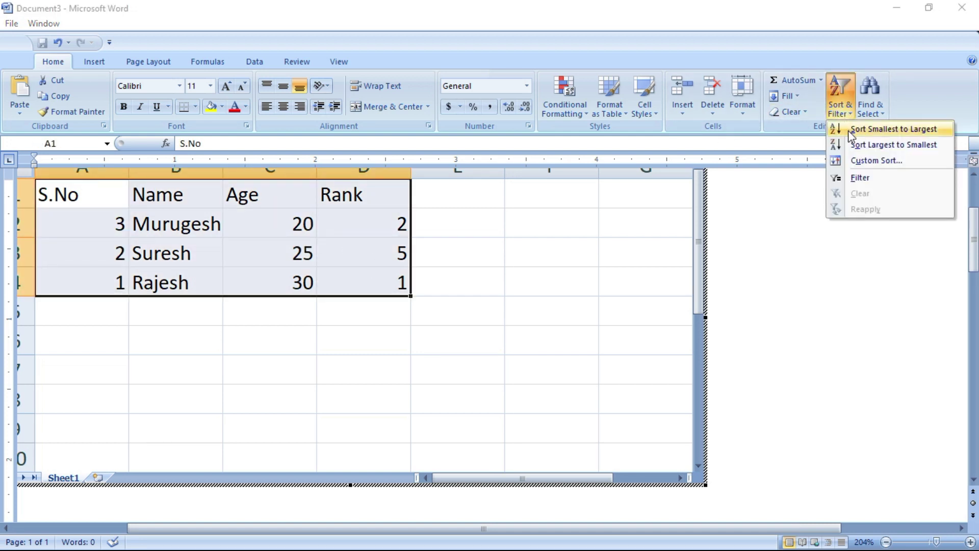
pyautogui.click(867, 160)
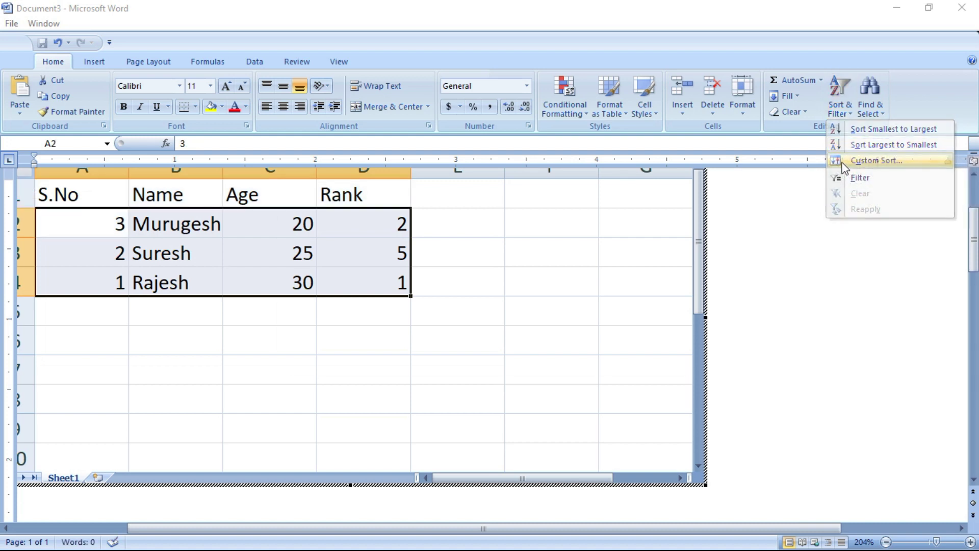
pyautogui.click(410, 248)
pyautogui.click(378, 270)
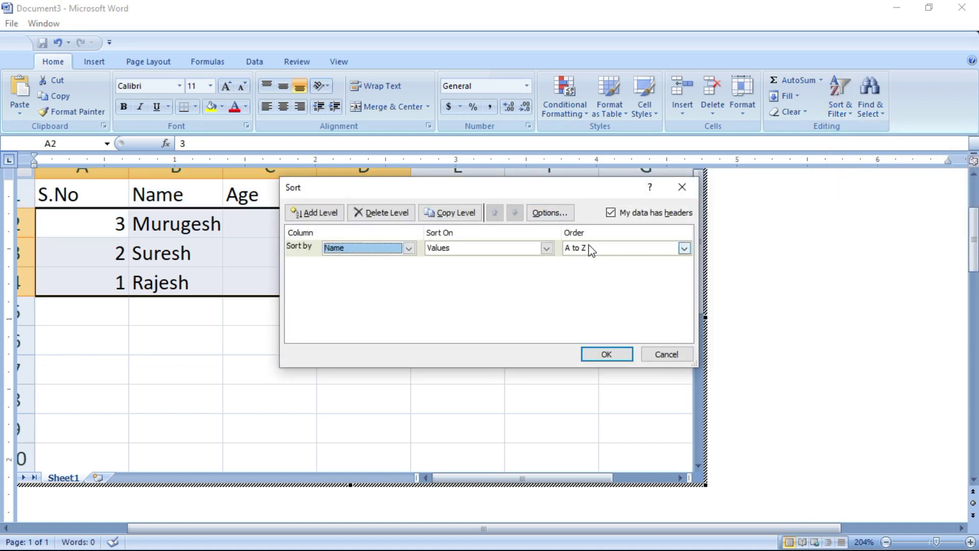
pyautogui.click(617, 352)
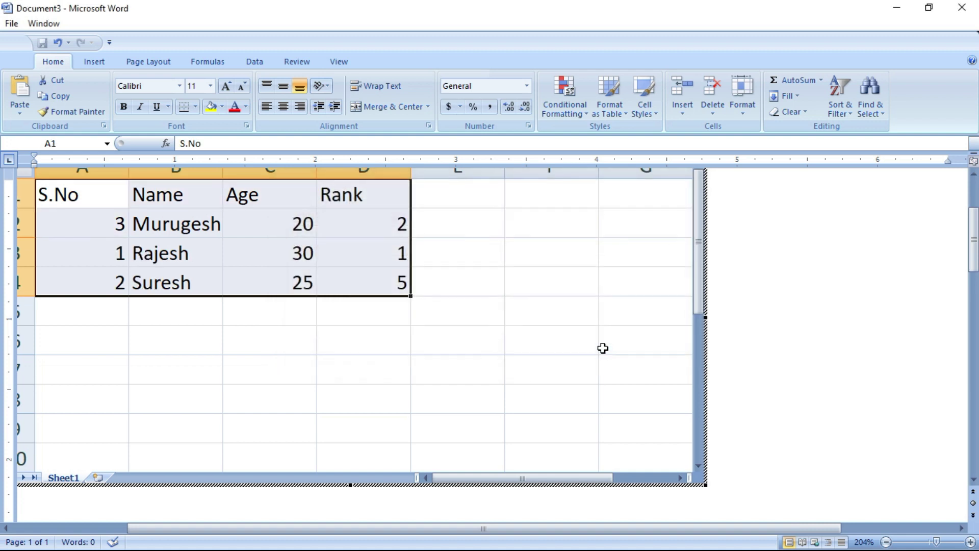
pyautogui.click(559, 367)
pyautogui.moveTo(207, 226); pyautogui.dragTo(199, 283)
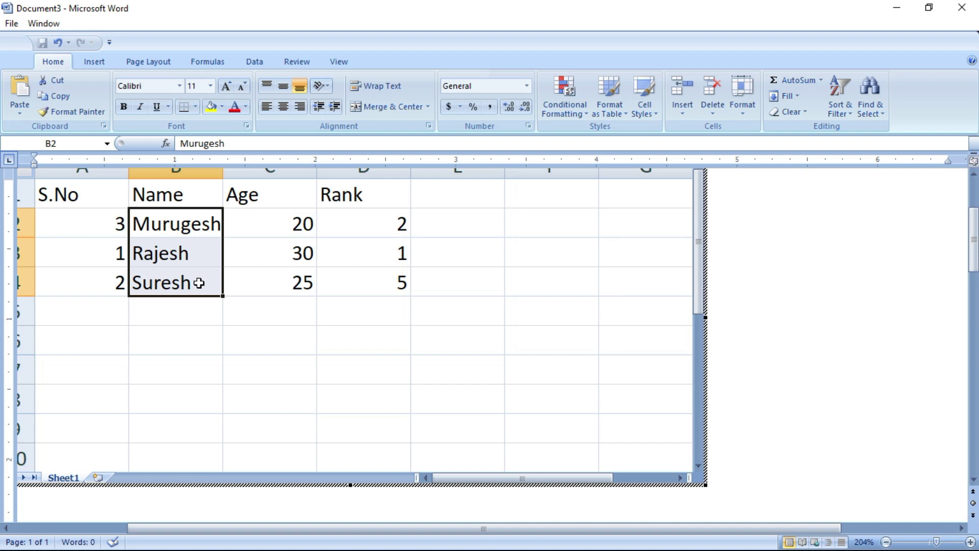
pyautogui.click(754, 275)
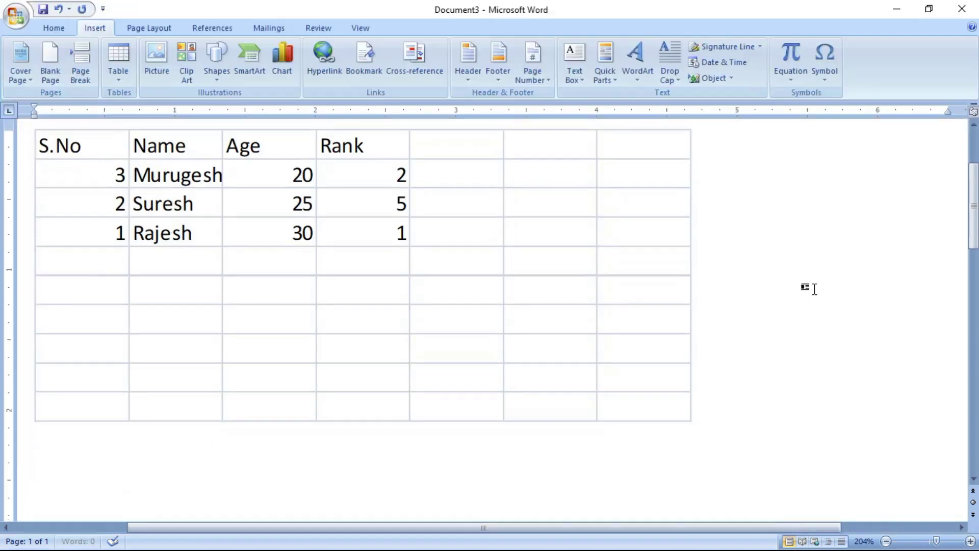
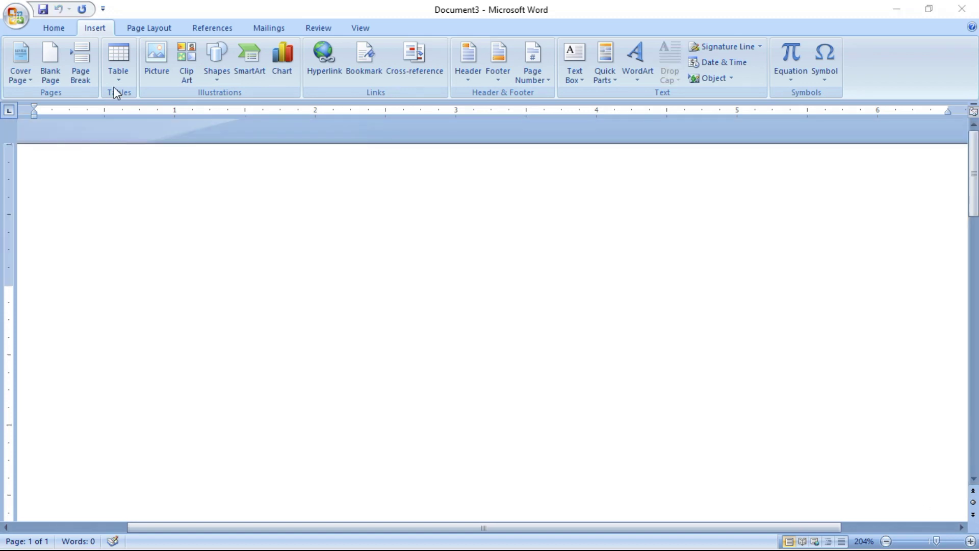
# Insert the built-in Calendar 1 quick table into the empty document
pyautogui.click(118, 81)
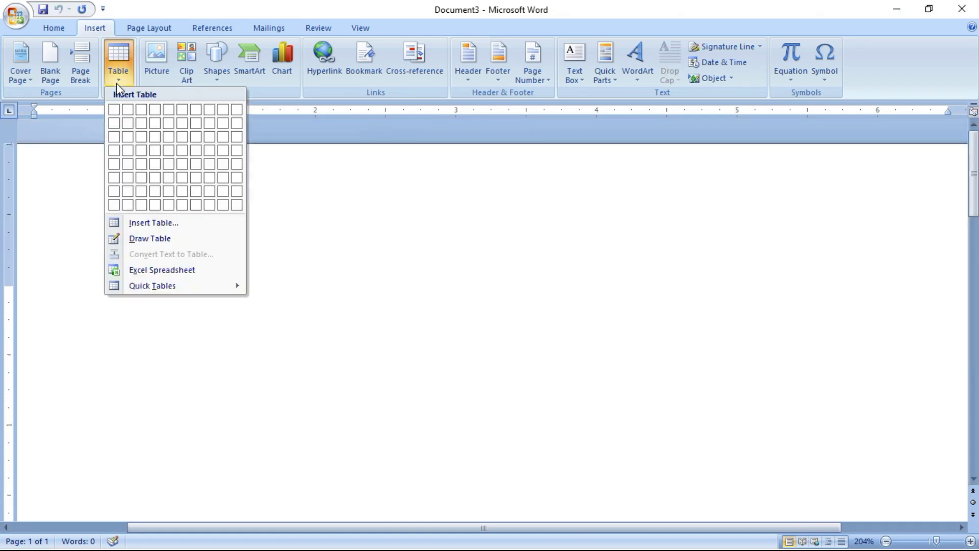
pyautogui.moveTo(175, 297)
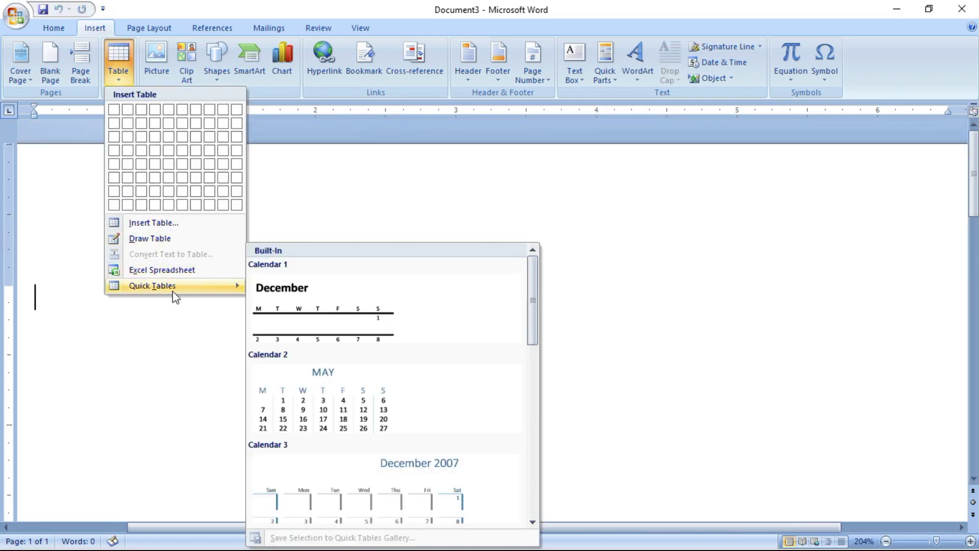
pyautogui.click(323, 332)
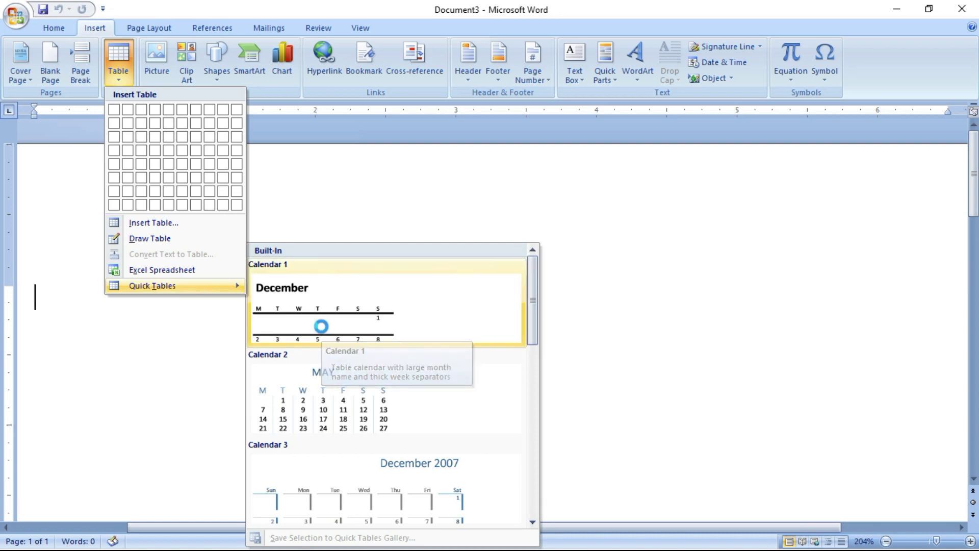
pyautogui.scroll(-4, 411, 290)
pyautogui.scroll(-4, 411, 290)
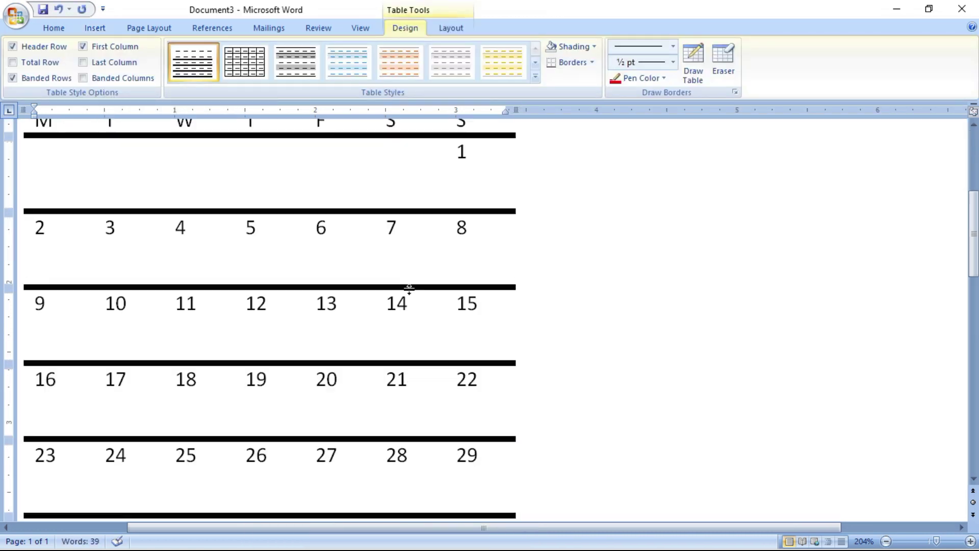
# Insert a second Calendar 1 quick table directly below the first calendar
pyautogui.click(116, 413)
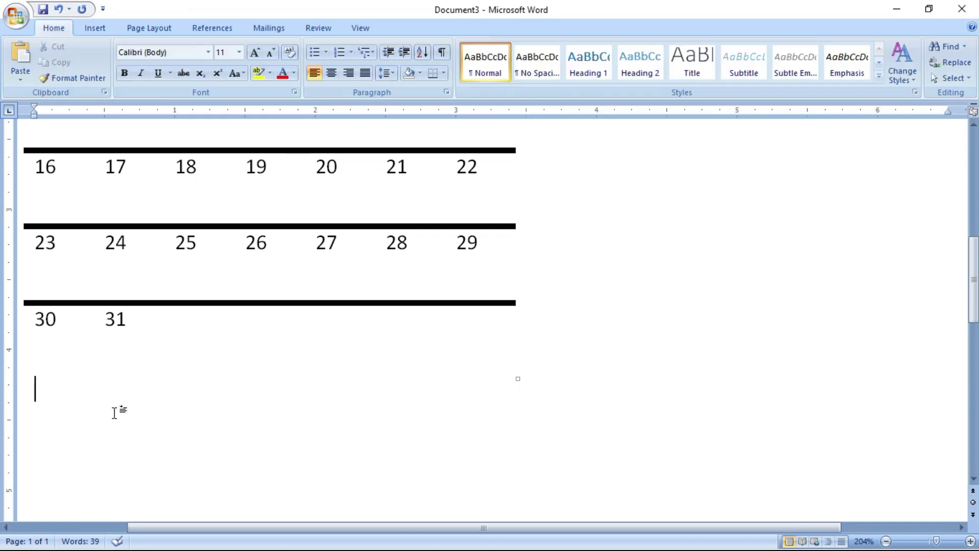
pyautogui.click(90, 26)
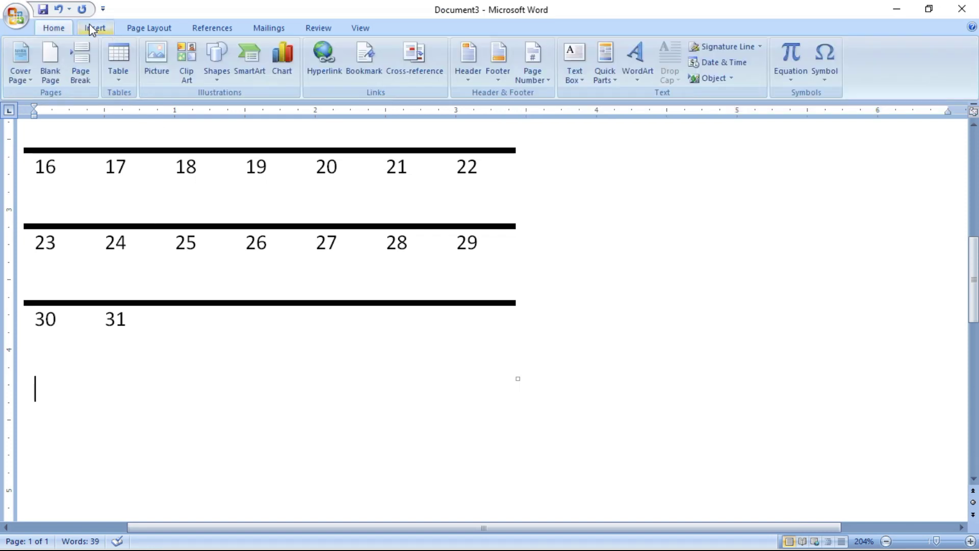
pyautogui.click(118, 61)
pyautogui.moveTo(200, 284)
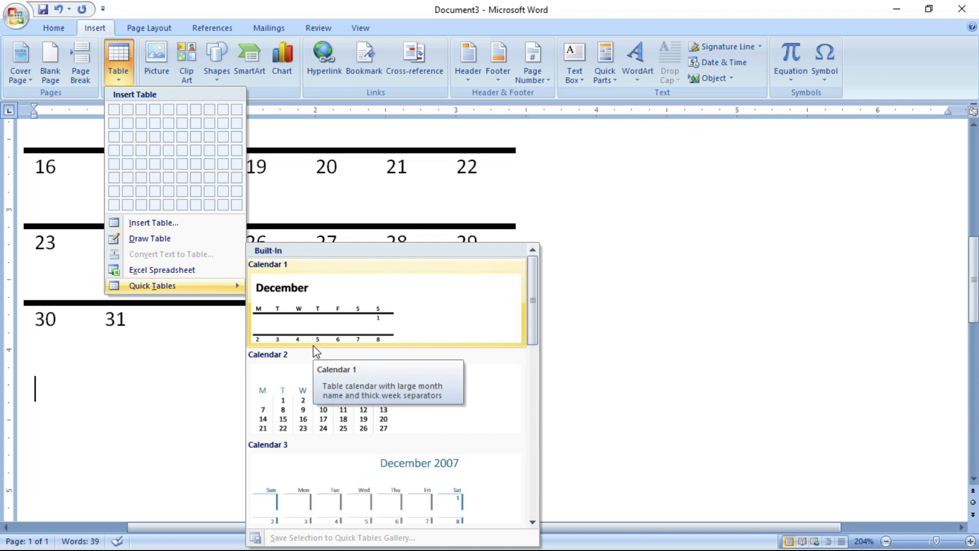
pyautogui.scroll(-6, 313, 344)
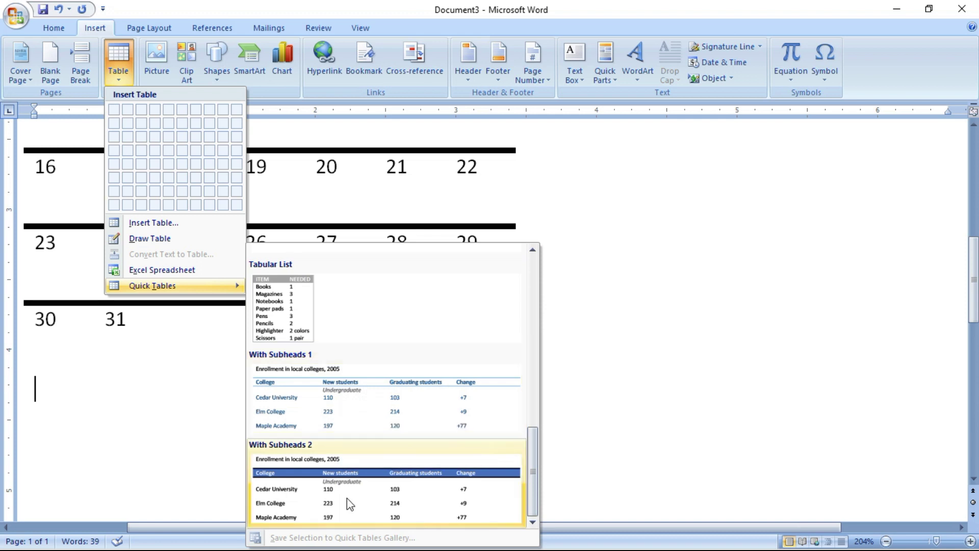
pyautogui.scroll(3, 348, 502)
pyautogui.scroll(3, 346, 496)
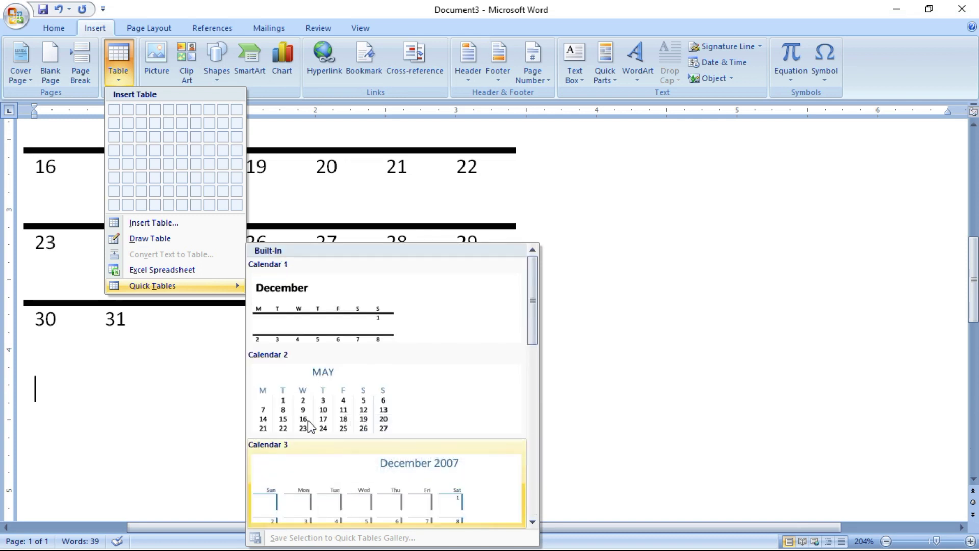
pyautogui.click(315, 334)
pyautogui.scroll(-3, 389, 328)
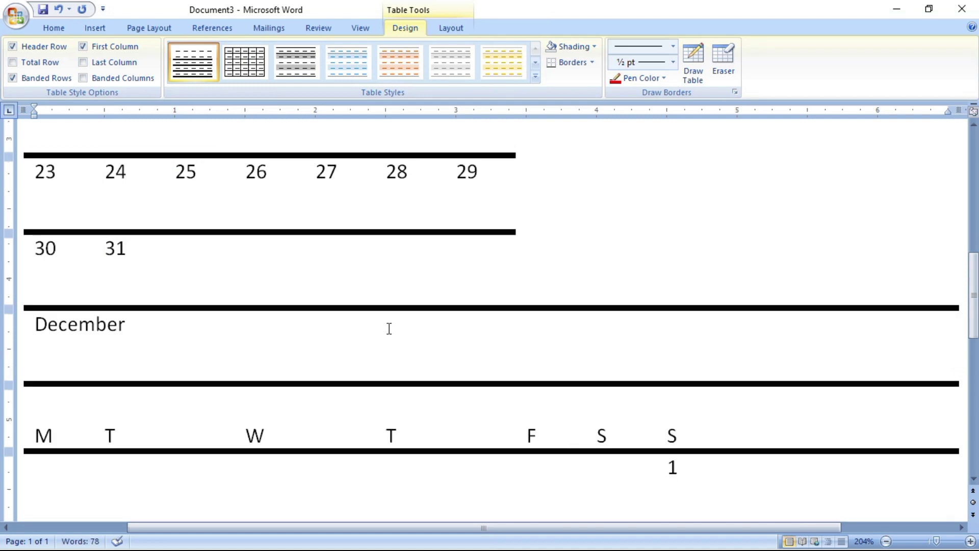
pyautogui.scroll(-6, 389, 328)
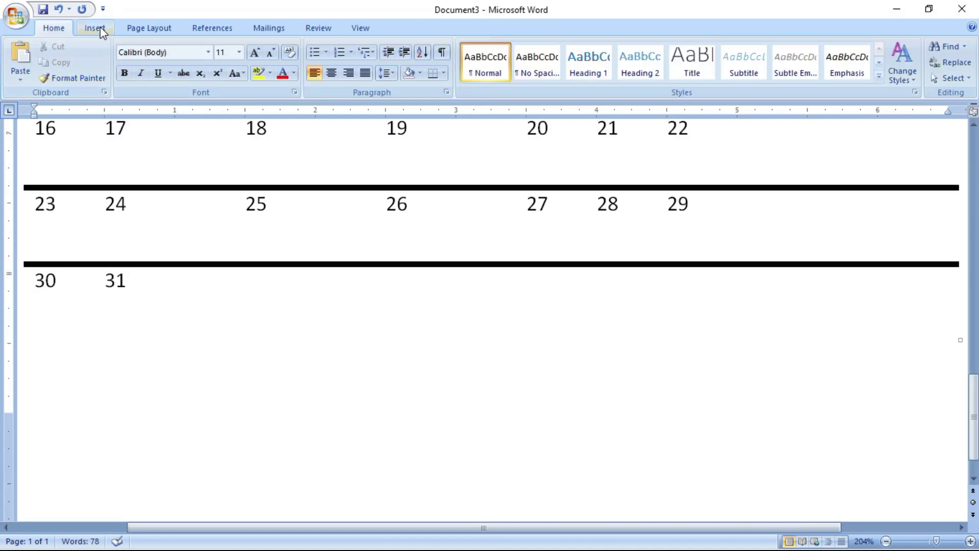
# Insert the Tabular List quick table below the second calendar
pyautogui.click(99, 27)
pyautogui.click(123, 71)
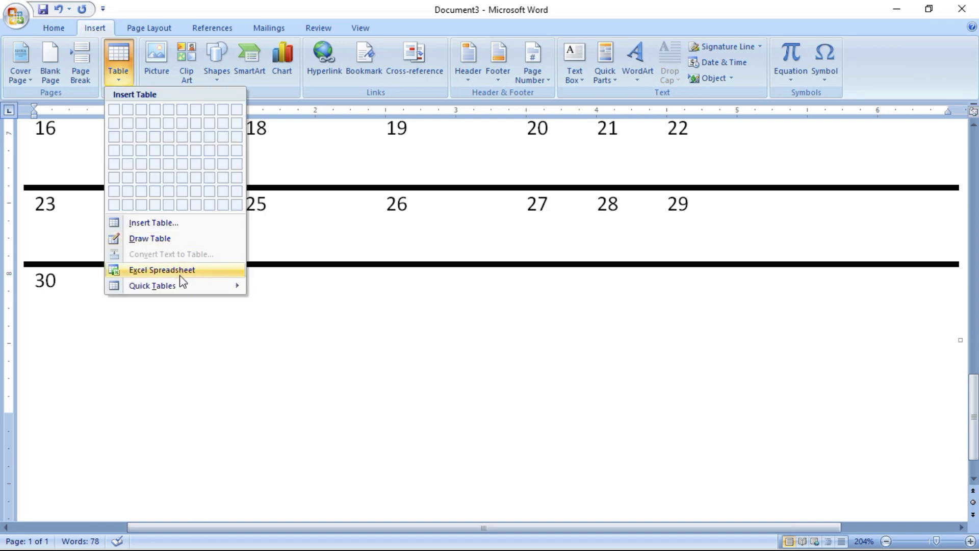
pyautogui.scroll(-5, 280, 315)
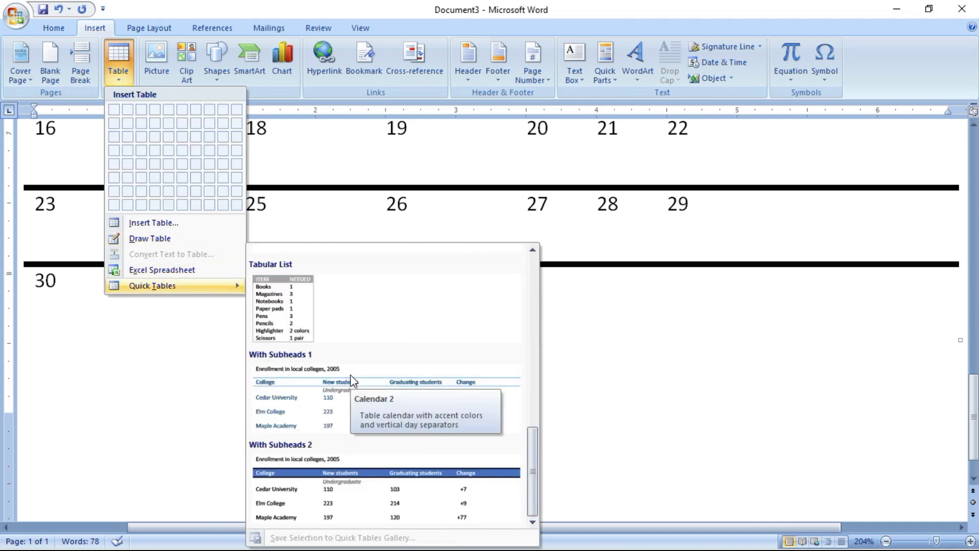
pyautogui.click(308, 336)
pyautogui.click(215, 376)
pyautogui.press('Tab')
pyautogui.press('Tab')
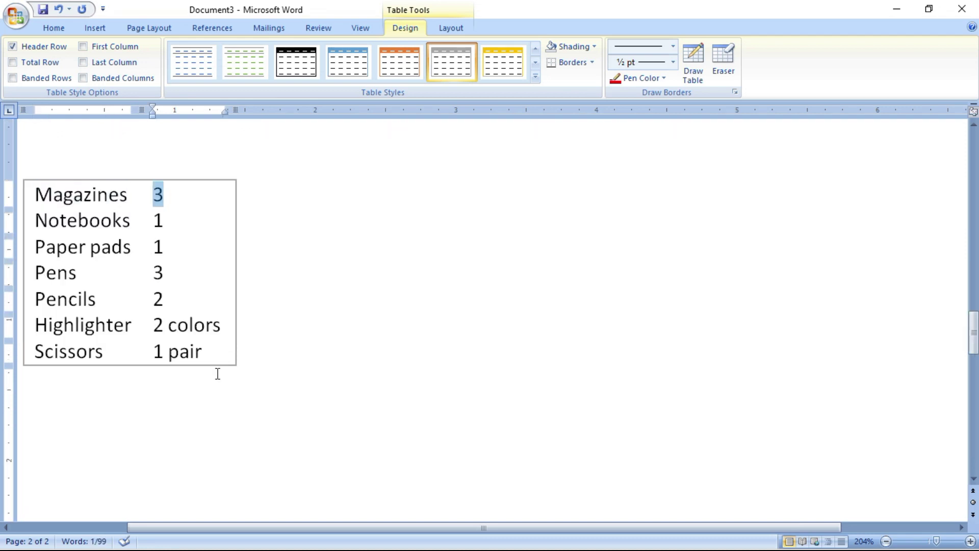
pyautogui.scroll(3, 217, 374)
pyautogui.scroll(-2, 217, 374)
pyautogui.scroll(3, 218, 371)
pyautogui.scroll(-3, 217, 371)
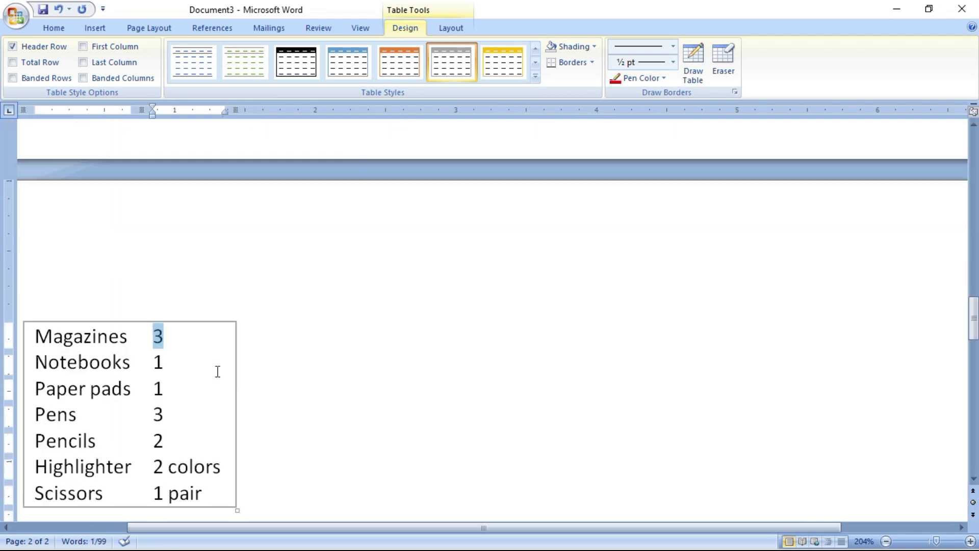
pyautogui.scroll(3, 217, 371)
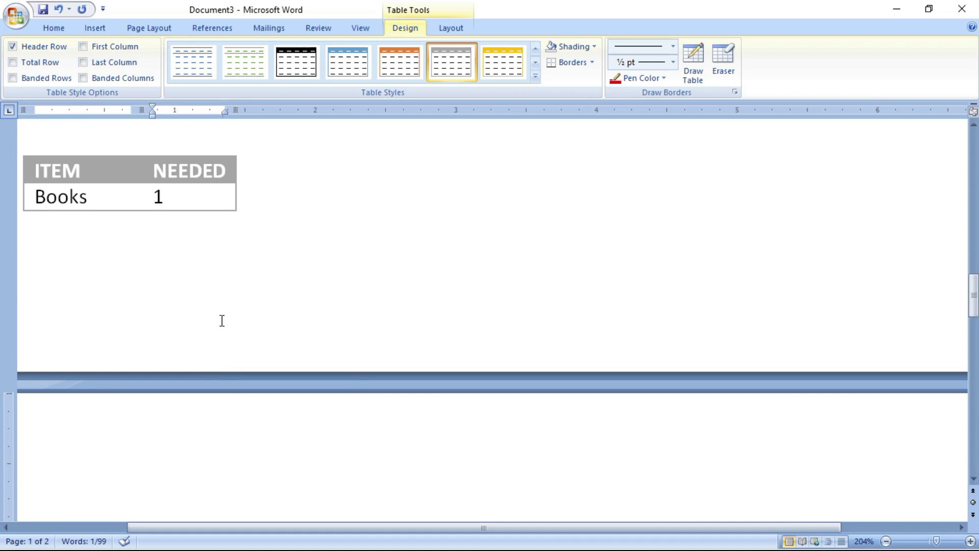
pyautogui.scroll(-3, 220, 323)
# Extend the Tabular List table downwards with blank space below the Scissors row
pyautogui.click(312, 431)
pyautogui.press('Return')
pyautogui.press('Return')
pyautogui.press('Return')
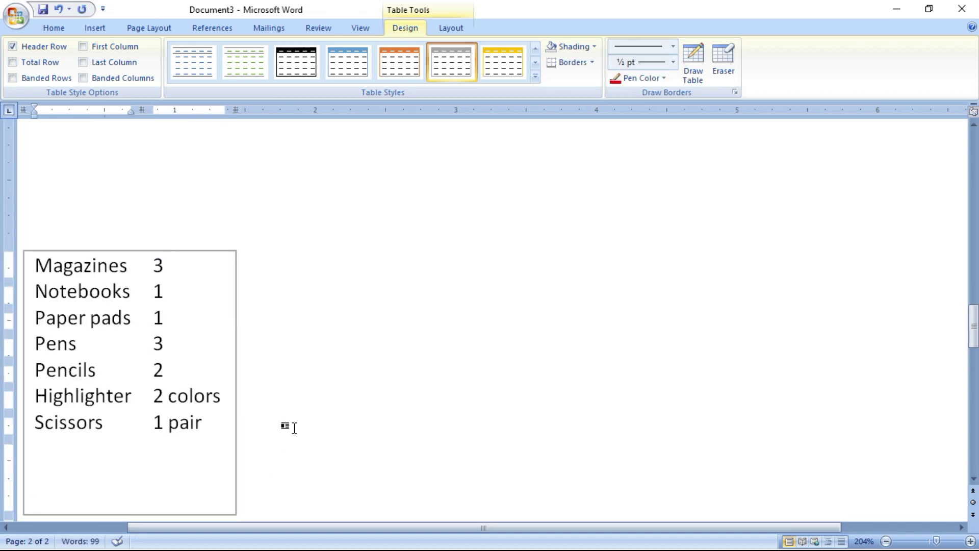
pyautogui.scroll(-3, 462, 470)
pyautogui.press('Return')
pyautogui.press('Return')
pyautogui.press('Return')
pyautogui.press('Return')
pyautogui.press('Return')
pyautogui.press('Return')
pyautogui.press('Return')
pyautogui.press('Return')
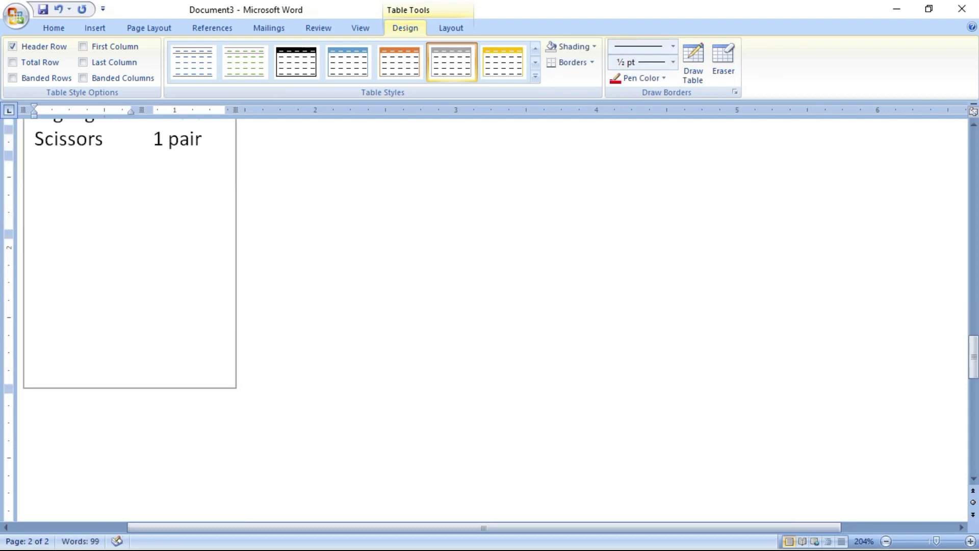
pyautogui.press('Return')
pyautogui.press('Return')
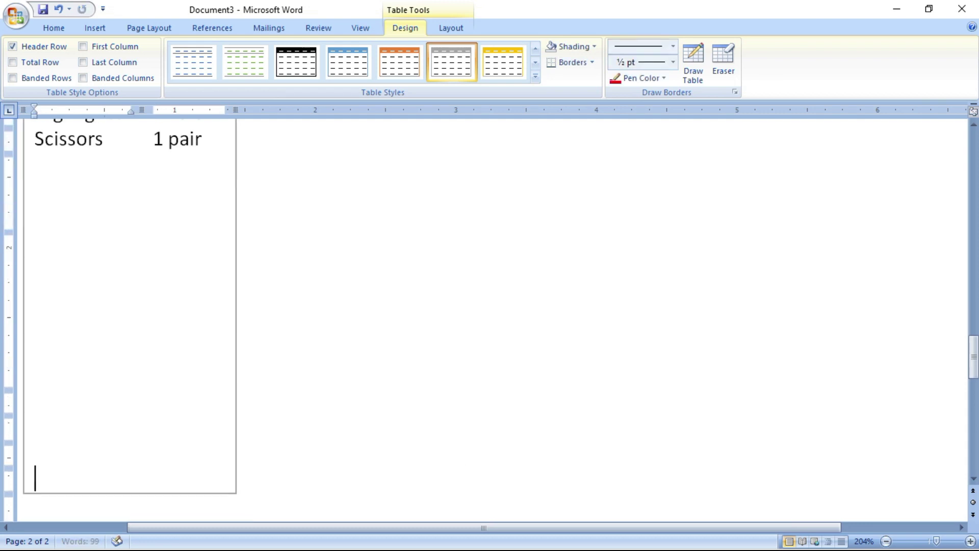
# Insert four more line breaks at the end of a blank row near the bottom of the Tabular List table
pyautogui.scroll(4, 324, 432)
pyautogui.scroll(4, 128, 298)
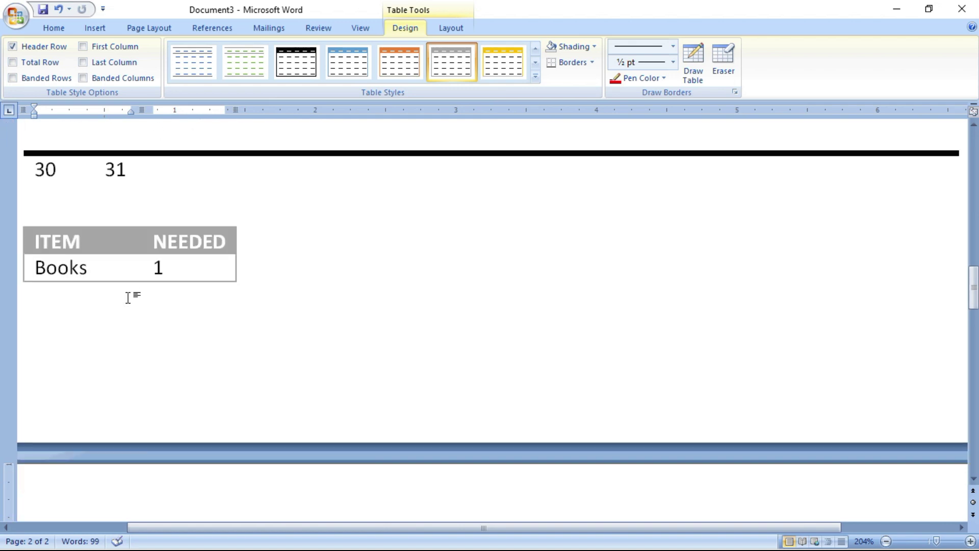
pyautogui.click(81, 205)
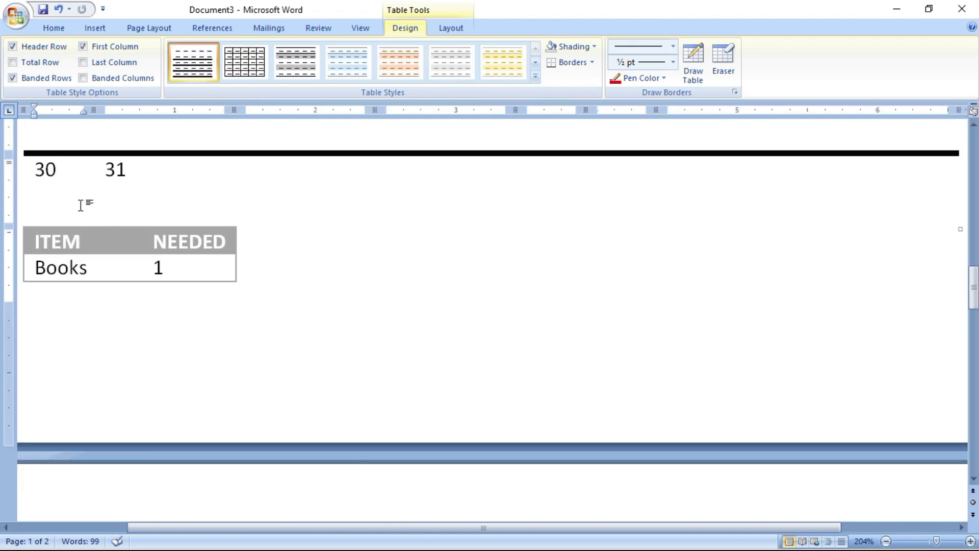
pyautogui.scroll(15, 81, 205)
pyautogui.scroll(-6, 80, 205)
pyautogui.scroll(-20, 80, 205)
pyautogui.click(313, 252)
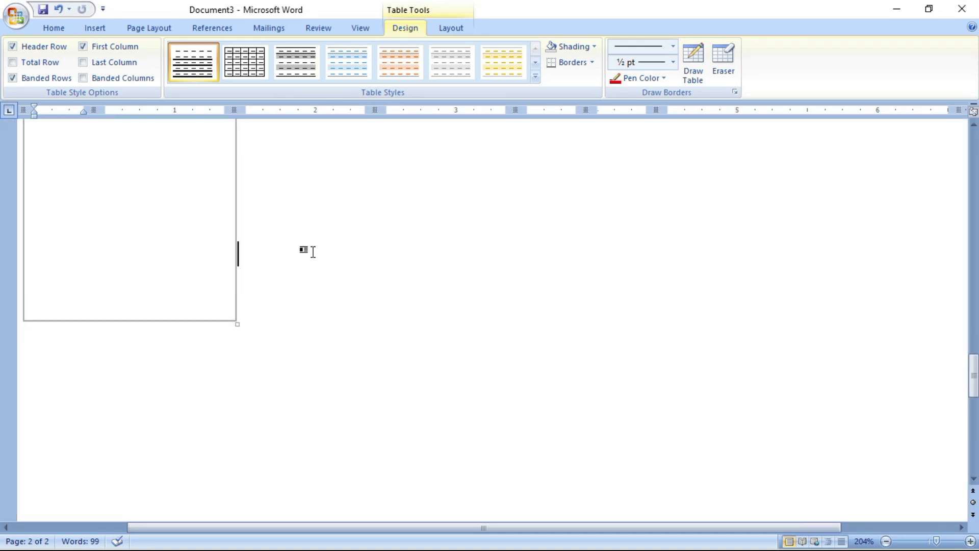
pyautogui.press('Return')
pyautogui.press('Return')
pyautogui.press('Return')
pyautogui.press('Return')
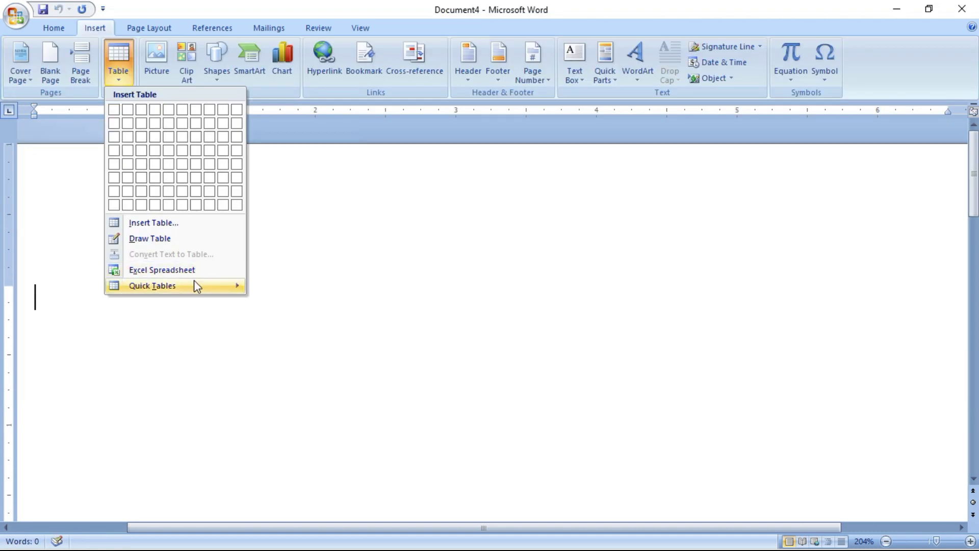
# Insert the With Subheads 2 quick table into the blank document Document4
pyautogui.moveTo(194, 280)
pyautogui.scroll(-5, 457, 412)
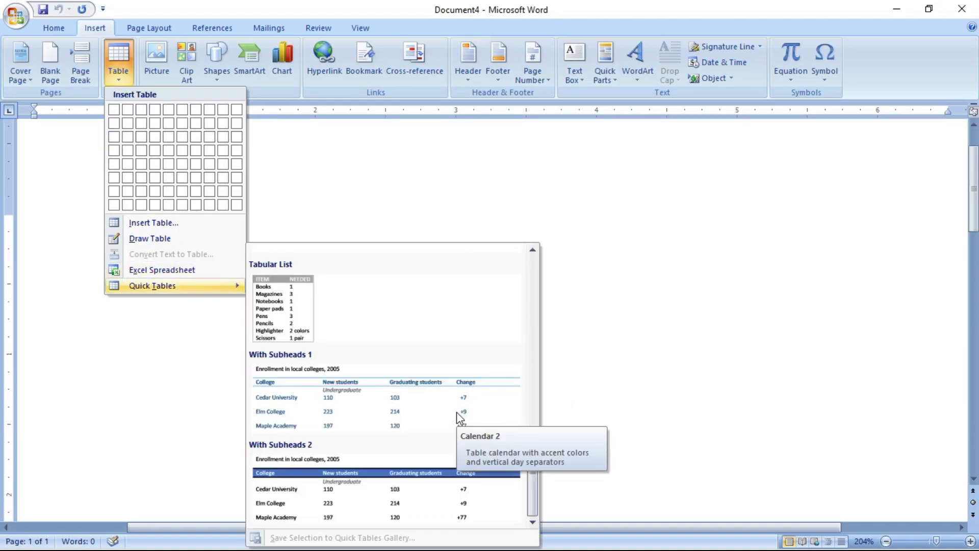
pyautogui.click(369, 479)
pyautogui.scroll(-9, 506, 387)
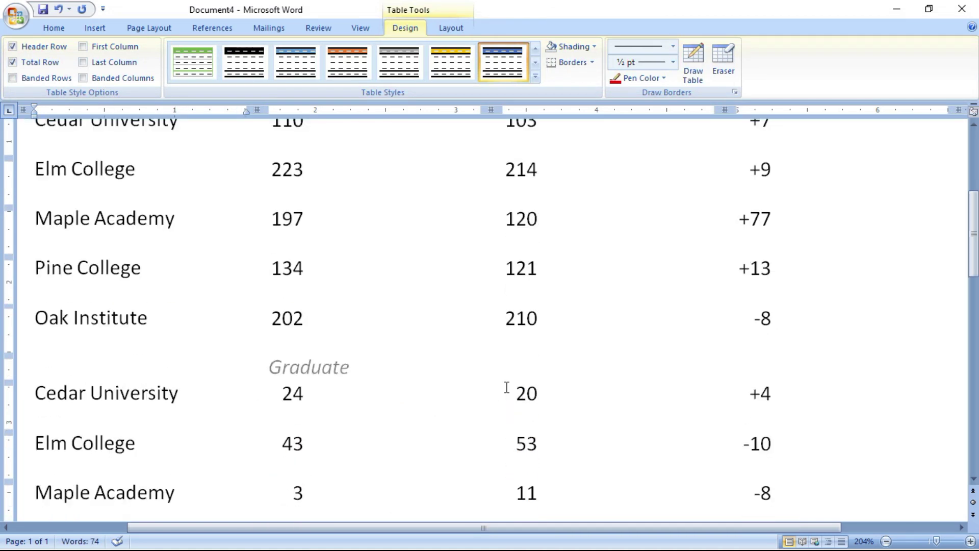
pyautogui.scroll(8, 499, 383)
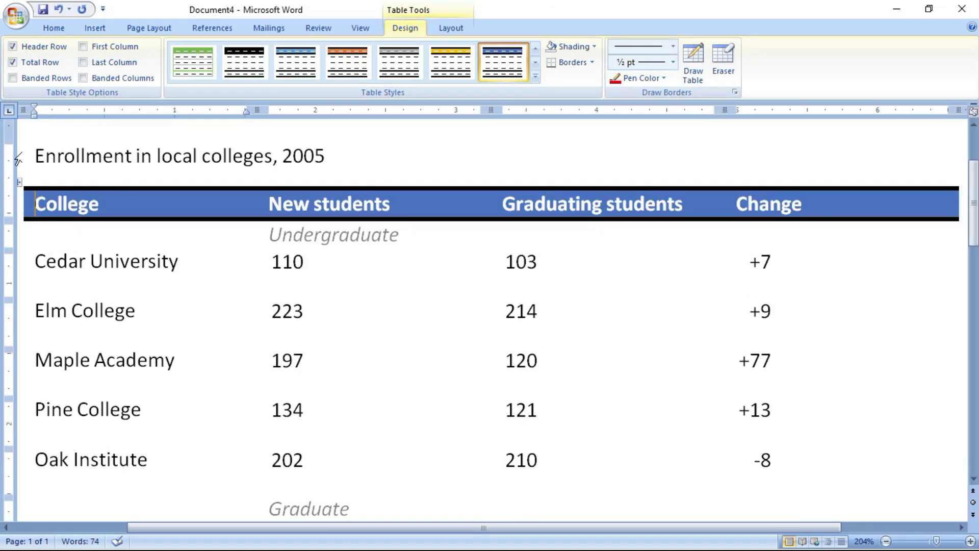
# Replace Cedar University with "zdsdsd" and Elm College with "dd" in the College column, then select Maple Academy
pyautogui.moveTo(199, 271); pyautogui.dragTo(8, 271)
pyautogui.write('zdsdsd')
pyautogui.moveTo(148, 312); pyautogui.dragTo(34, 320)
pyautogui.write('dd')
pyautogui.moveTo(178, 359); pyautogui.dragTo(33, 360)
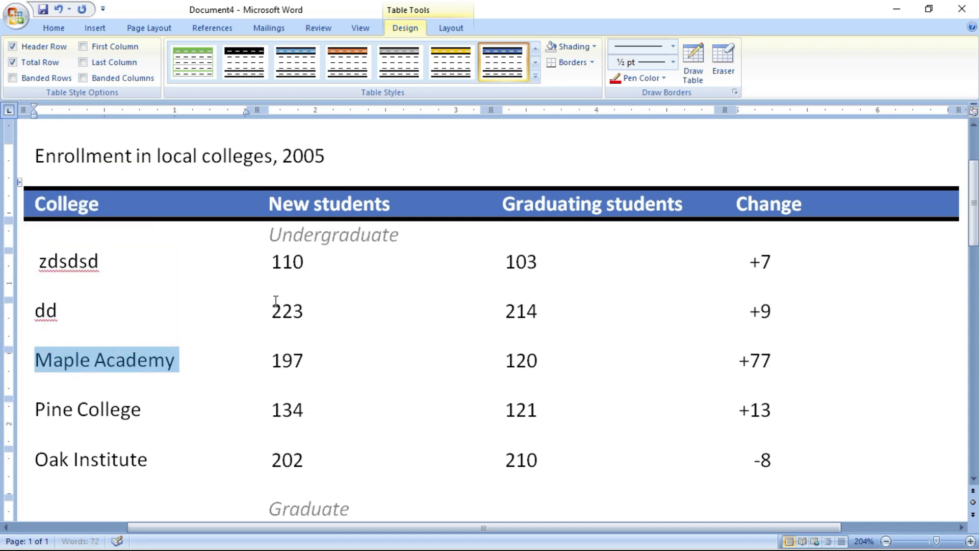
# Insert the With Subheads 1 quick table in the blank space below the first table's source line
pyautogui.scroll(-3, 277, 300)
pyautogui.scroll(-10, 277, 300)
pyautogui.click(234, 300)
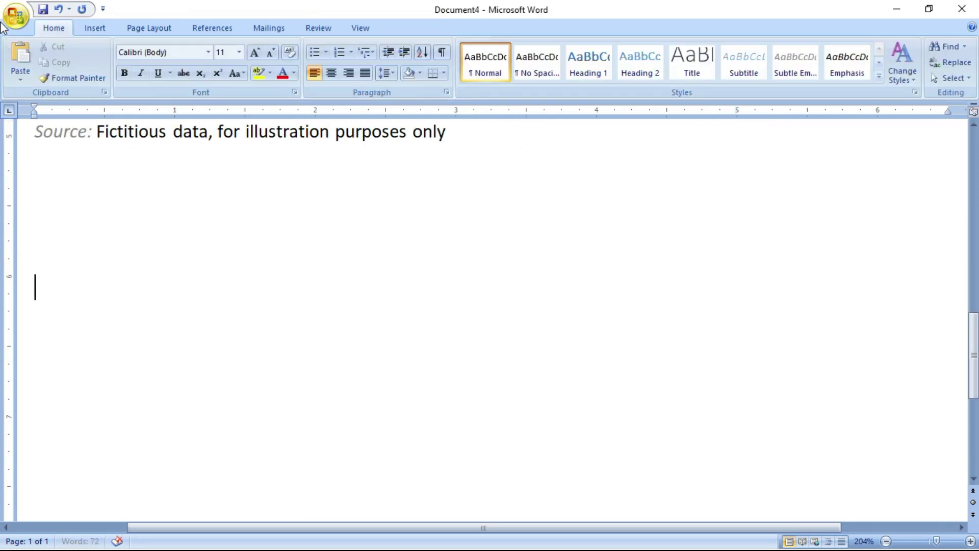
pyautogui.click(95, 28)
pyautogui.click(116, 71)
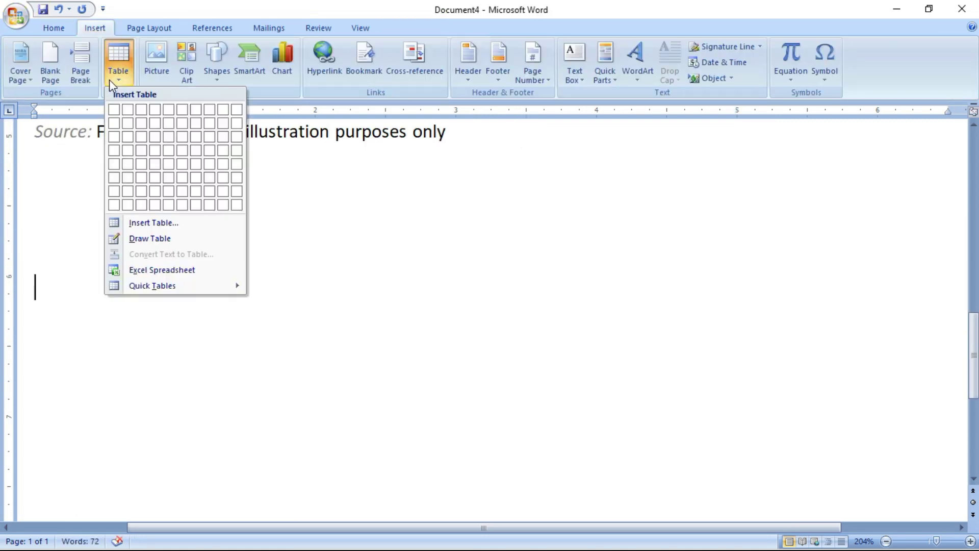
pyautogui.moveTo(170, 286)
pyautogui.scroll(-5, 466, 421)
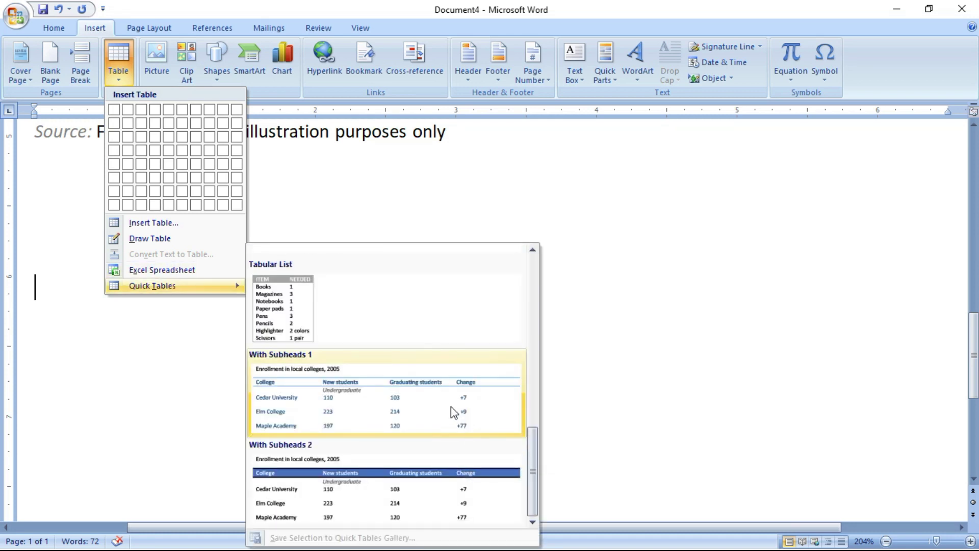
pyautogui.click(451, 407)
pyautogui.scroll(-5, 503, 372)
pyautogui.scroll(3, 499, 377)
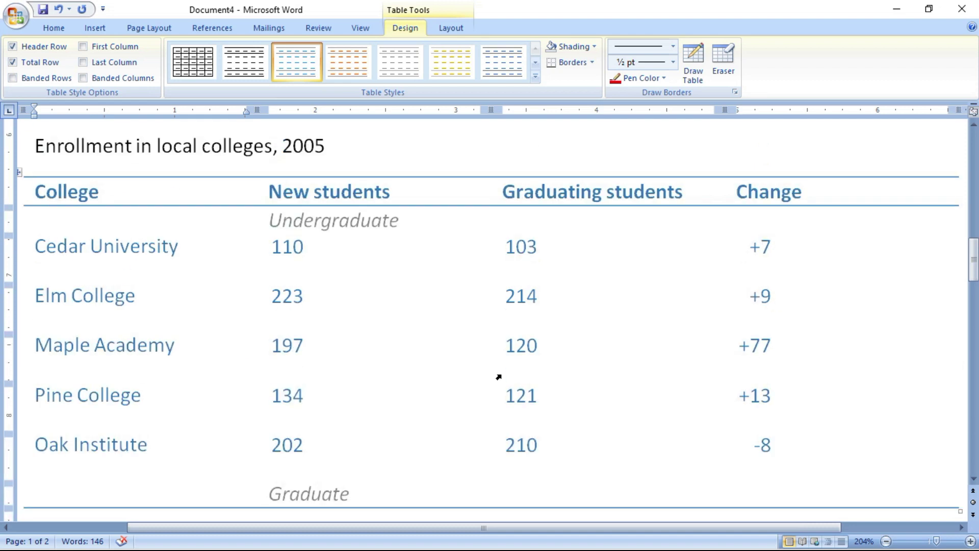
# Replace Cedar University's New students value with "Ds11221" in the second enrollment table
pyautogui.scroll(3, 499, 377)
pyautogui.doubleClick(299, 394)
pyautogui.click(328, 393)
pyautogui.doubleClick(290, 394)
pyautogui.press('Delete')
pyautogui.write('Ds11221')
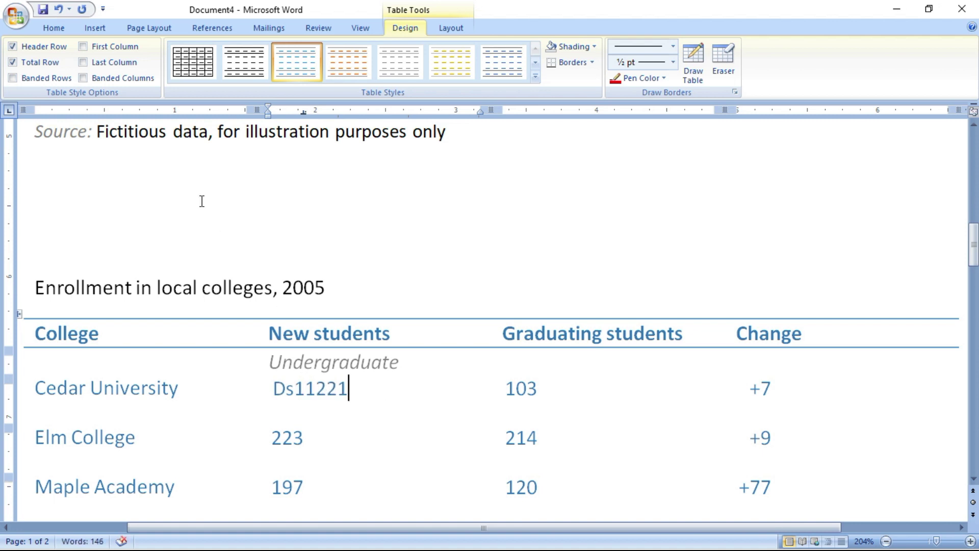
pyautogui.scroll(-5, 492, 454)
pyautogui.doubleClick(244, 427)
pyautogui.click(235, 410)
pyautogui.scroll(5, 235, 410)
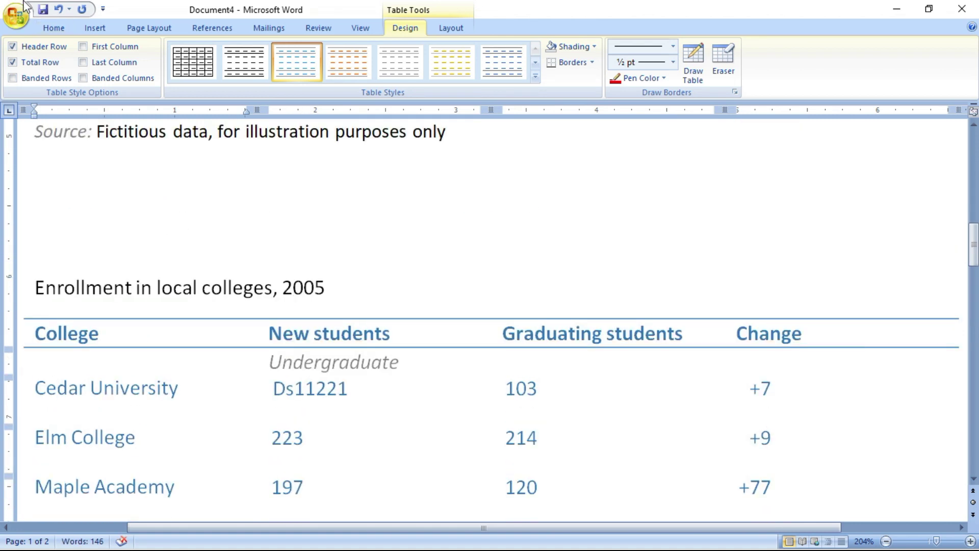
# Create a new blank document
pyautogui.click(16, 15)
pyautogui.click(45, 47)
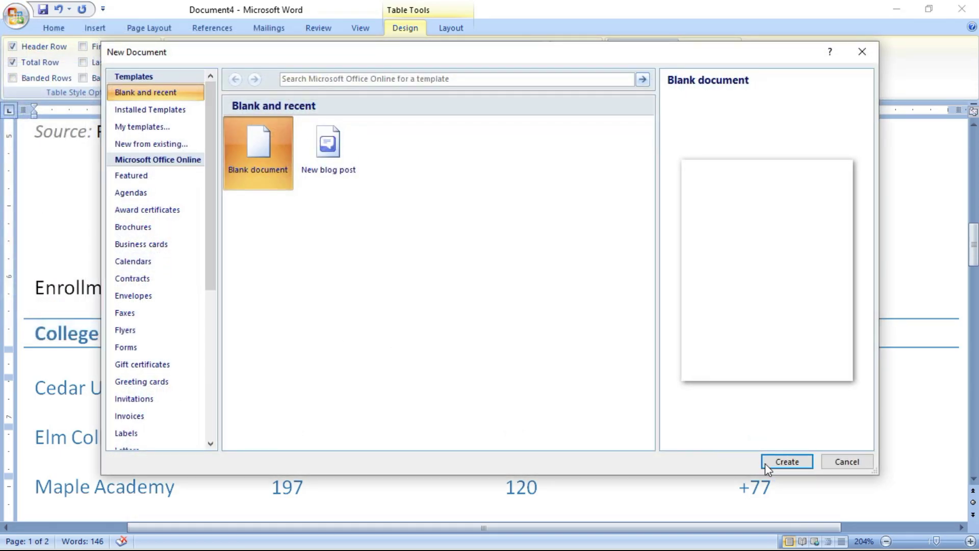
pyautogui.click(780, 463)
# Insert the Calendar 4 quick table into the blank document and look through its days
pyautogui.click(86, 26)
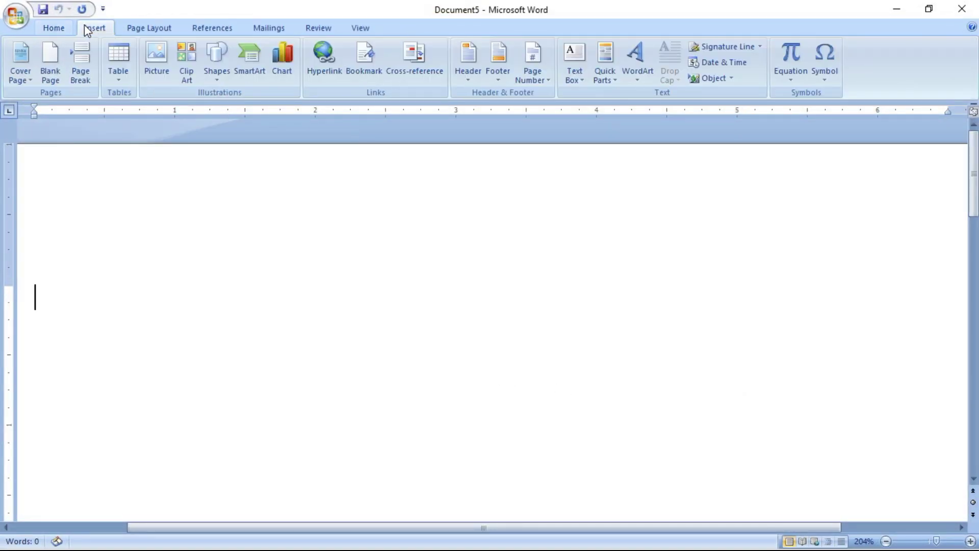
pyautogui.click(116, 79)
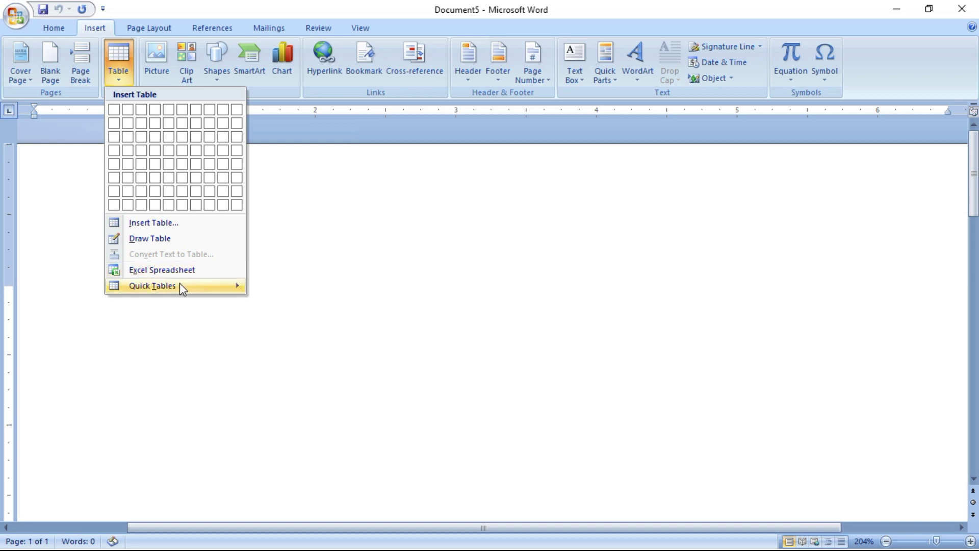
pyautogui.moveTo(180, 282)
pyautogui.scroll(-10, 396, 380)
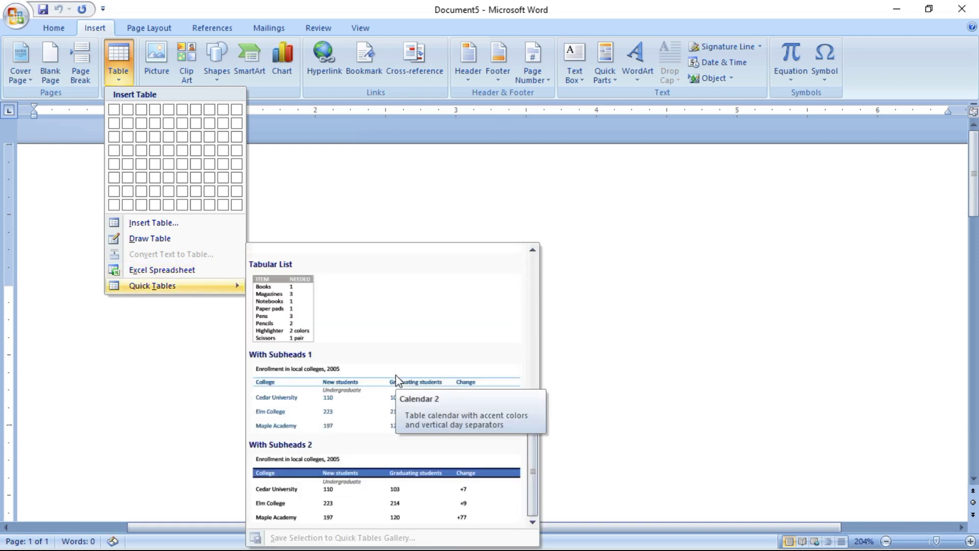
pyautogui.scroll(5, 396, 381)
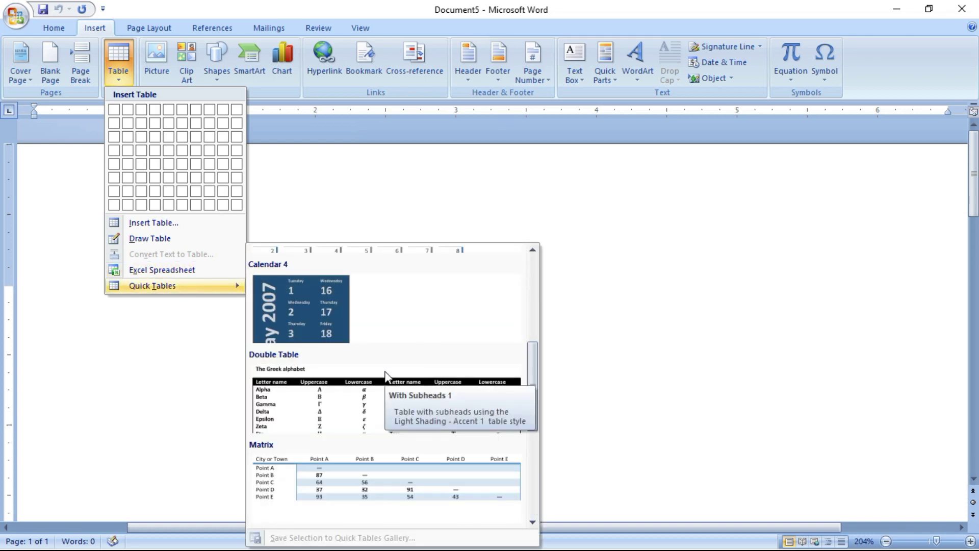
pyautogui.click(292, 312)
pyautogui.scroll(-3, 452, 324)
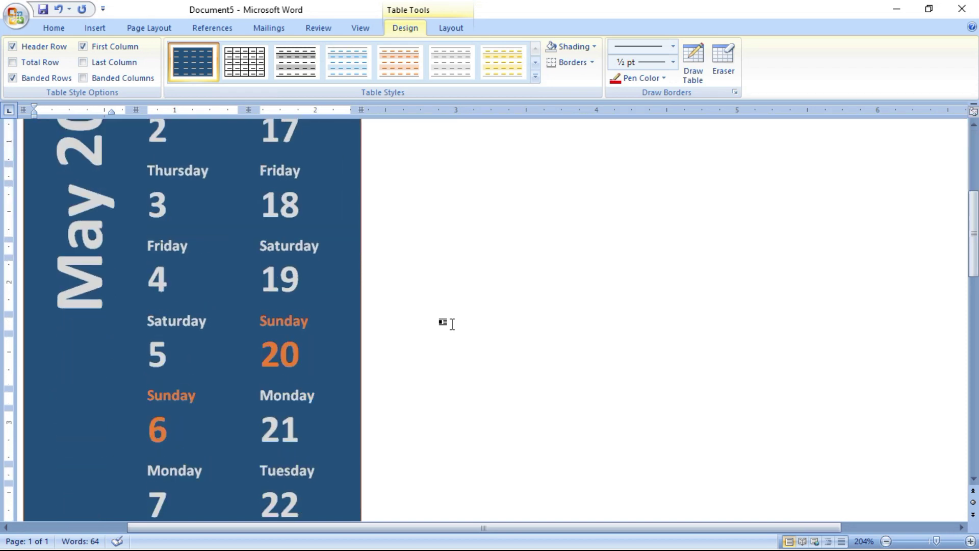
pyautogui.scroll(-14, 450, 324)
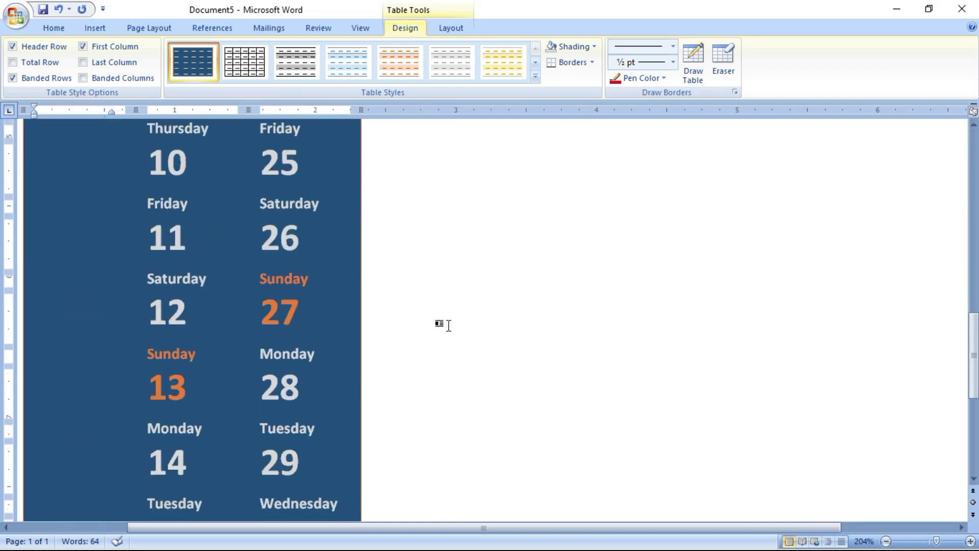
pyautogui.scroll(16, 448, 325)
# Add a page break in the empty paragraph below the May calendar table
pyautogui.scroll(-10, 449, 325)
pyautogui.scroll(-5, 449, 325)
pyautogui.click(212, 367)
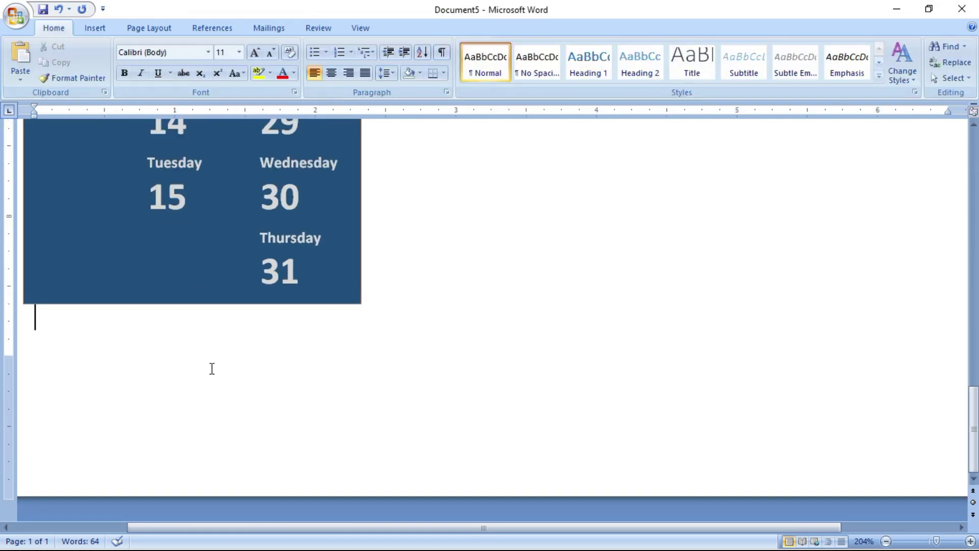
pyautogui.hotkey('ctrl', 'Return')
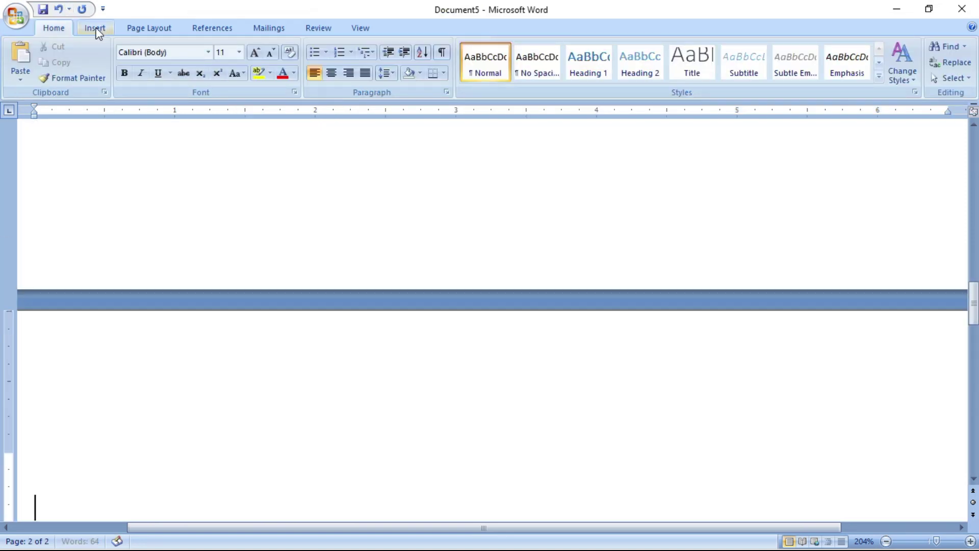
# Insert the Tabular List quick table at the start of the second page
pyautogui.click(95, 28)
pyautogui.click(120, 81)
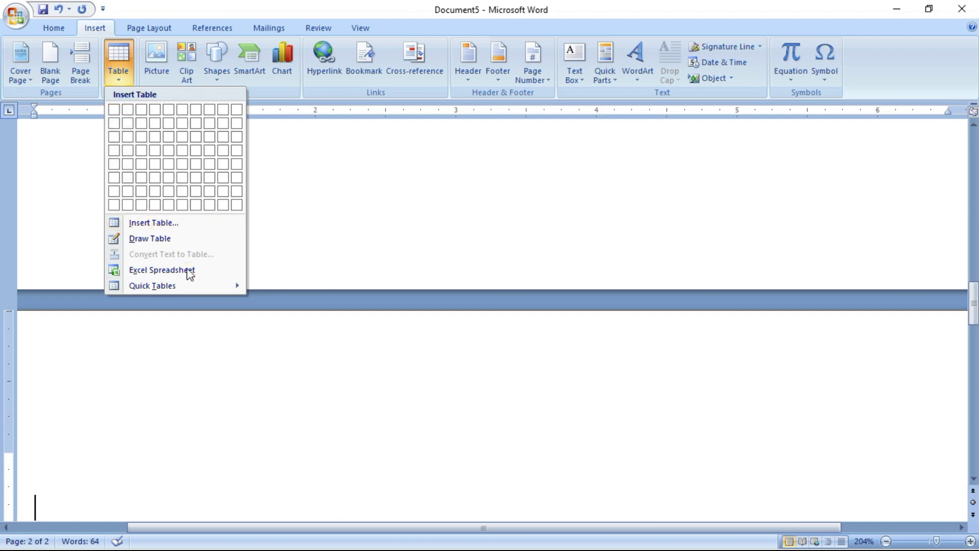
pyautogui.moveTo(188, 286)
pyautogui.scroll(-5, 460, 365)
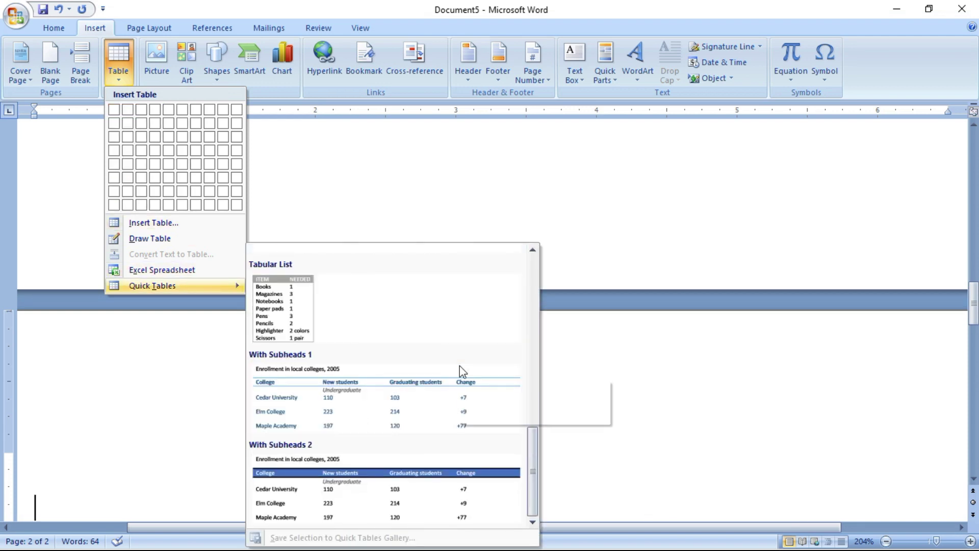
pyautogui.click(342, 329)
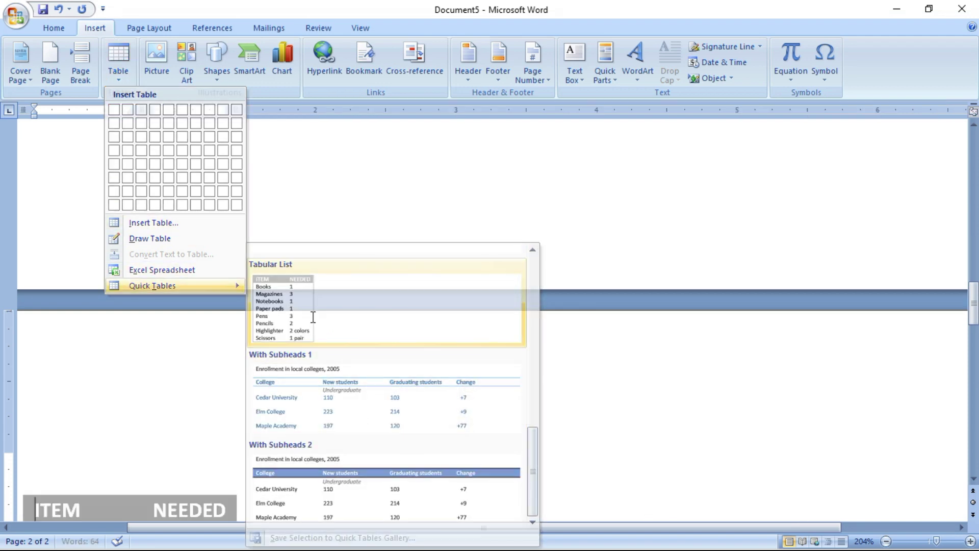
pyautogui.scroll(-3, 539, 372)
# Add two blank rows below the Scissors row of the Tabular List table
pyautogui.click(230, 291)
pyautogui.press('Tab')
pyautogui.press('Tab')
pyautogui.press('Tab')
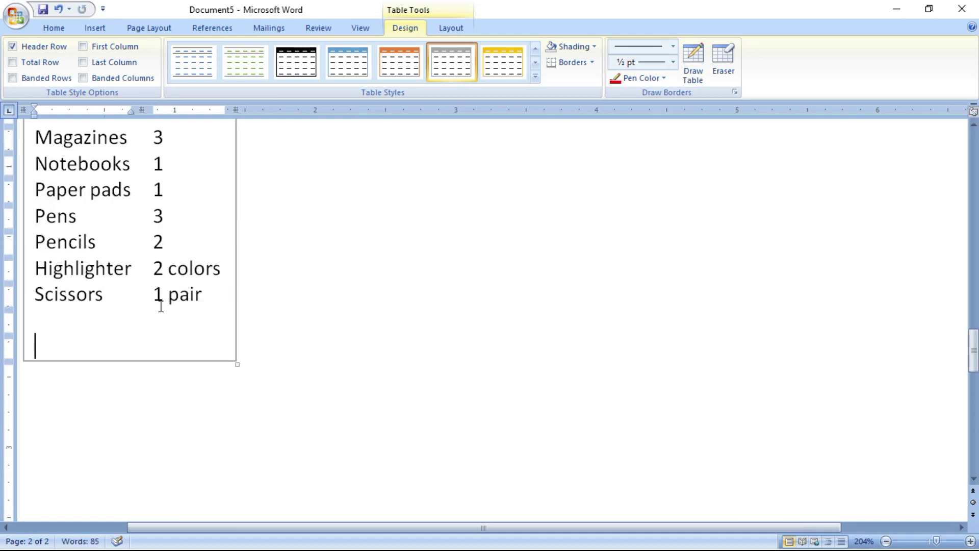
# Fill the first added row with "saaas" and "sasa" and the second with "ass" and "fff"
pyautogui.write('sa')
pyautogui.write('sasa')
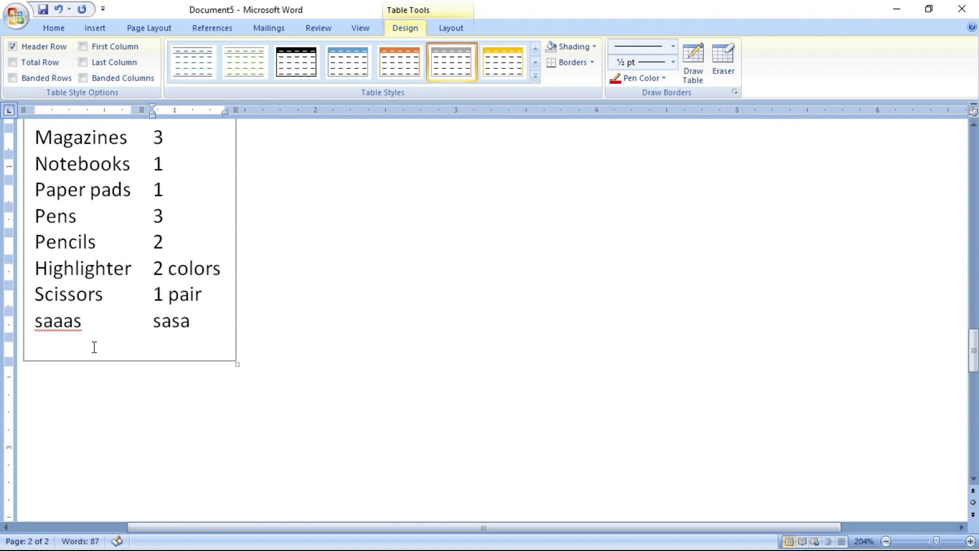
pyautogui.press('Tab')
pyautogui.write('ass')
pyautogui.press('Tab')
pyautogui.write('fff')
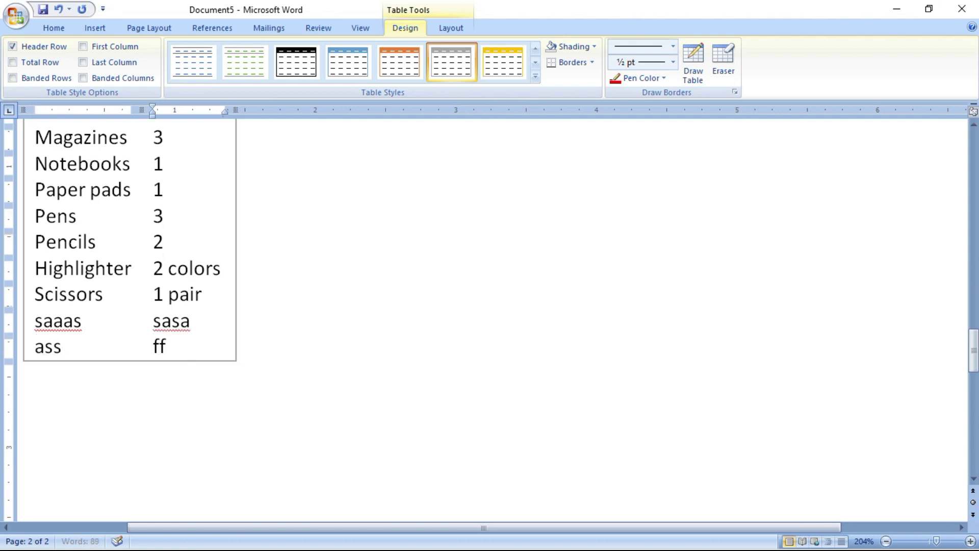
pyautogui.click(237, 364)
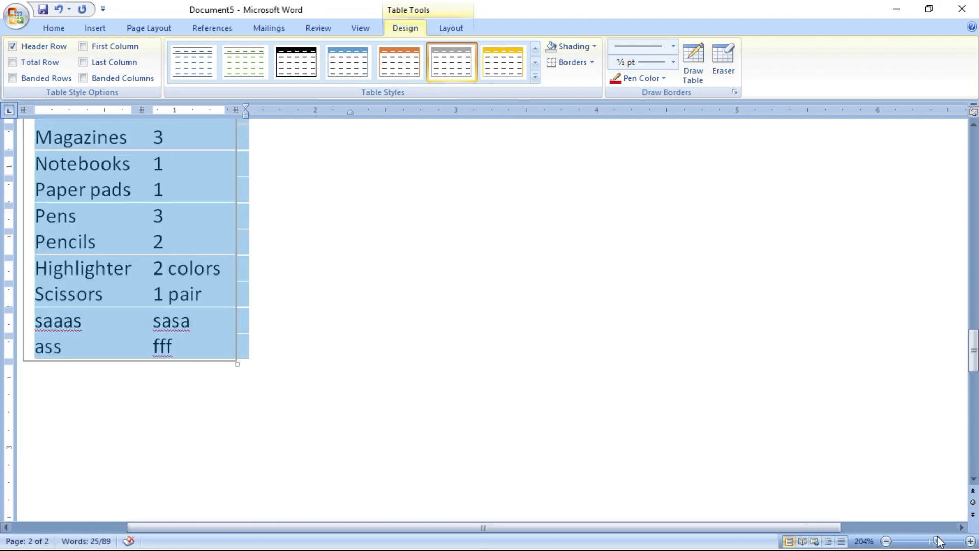
pyautogui.click(941, 542)
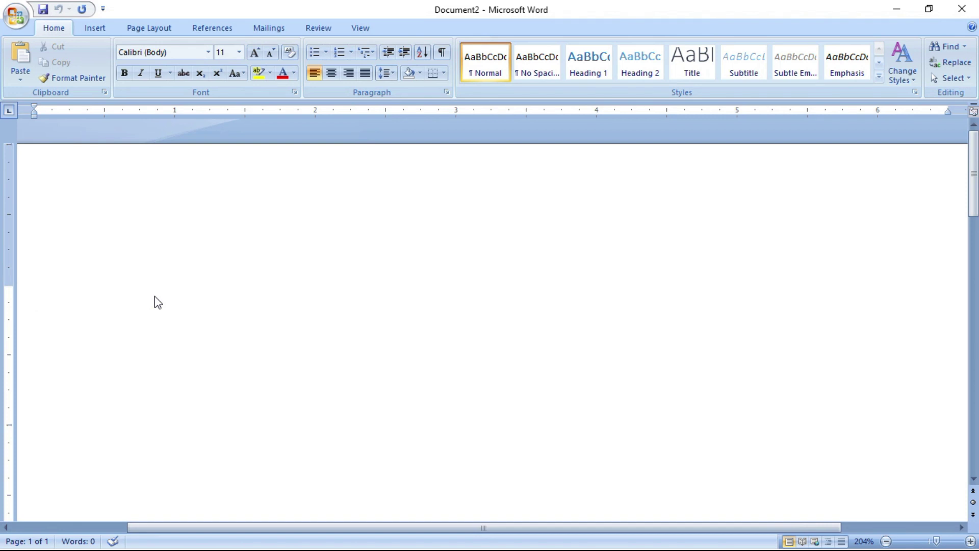
# Write the heading "HOW TO CREATE TABLE USING KEYBOARD?" in the blank document Document2, followed by two line breaks
pyautogui.write('HOW TO CREATE T')
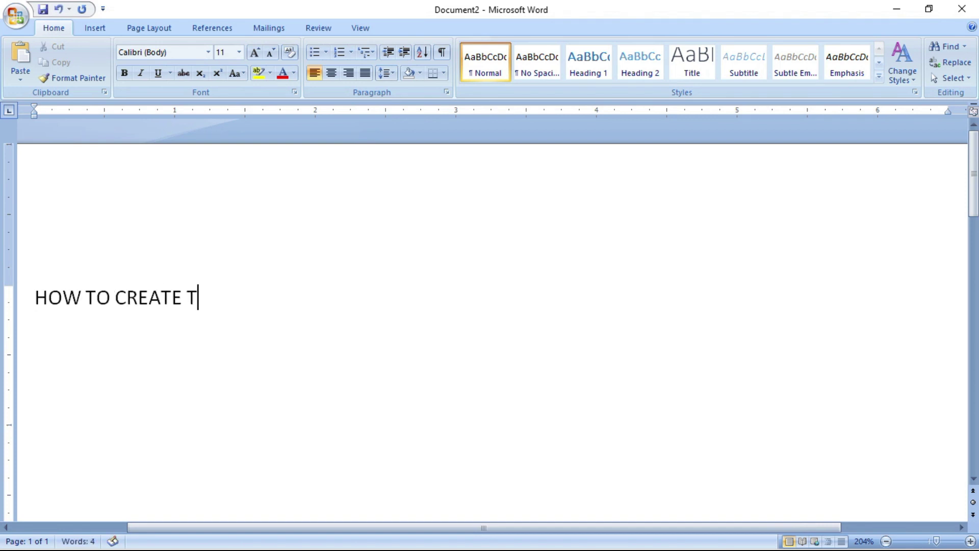
pyautogui.write('ABLE USING KEYBOARD?')
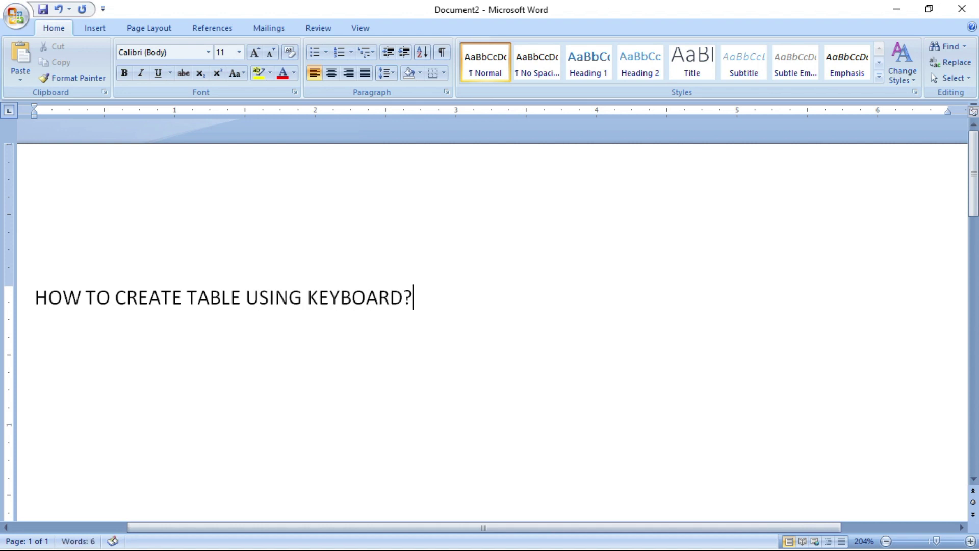
pyautogui.press('Return')
pyautogui.press('Return')
# Create a one-row, three-column table below the heading from a line of four plus signs separated by runs of hyphens
pyautogui.write('+--------------+--------------------------------------')
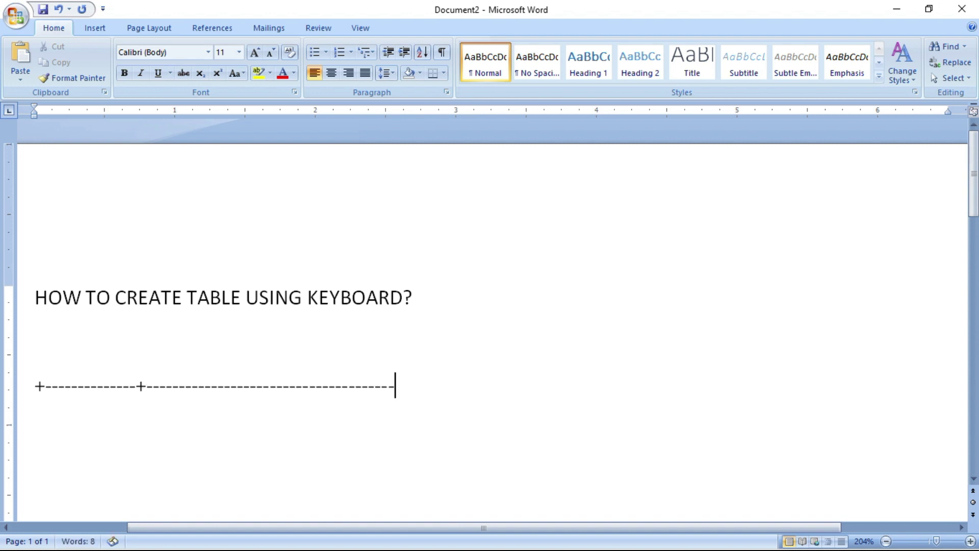
pyautogui.write('+------------------------------------')
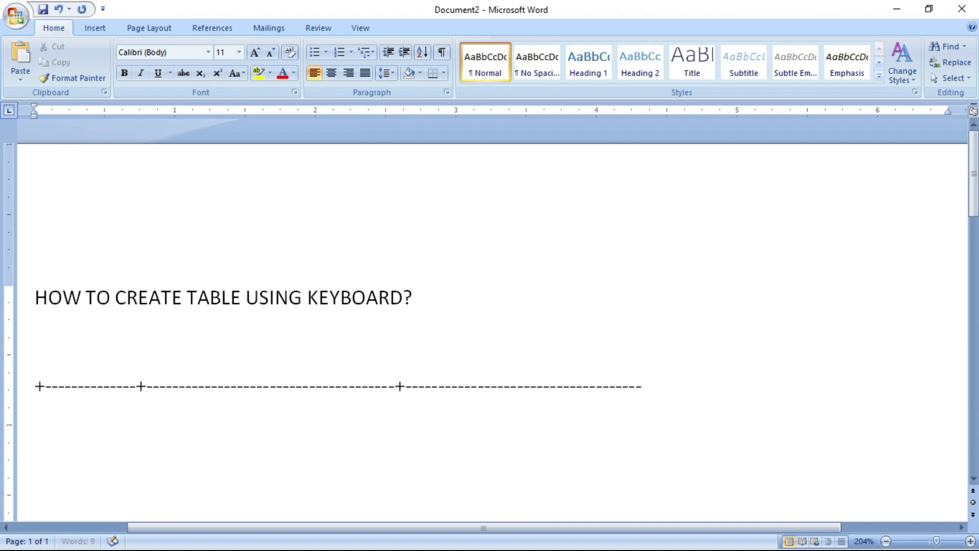
pyautogui.write('------+')
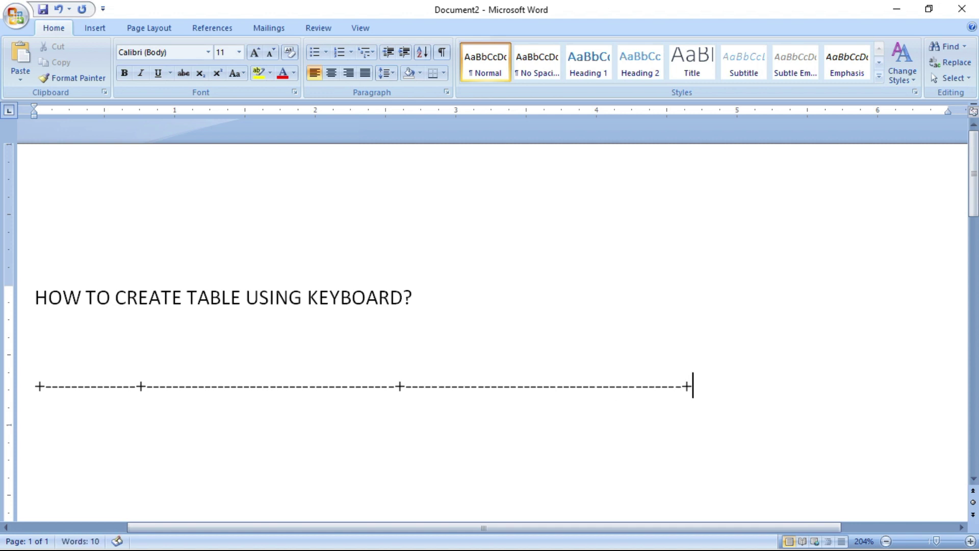
pyautogui.press('Return')
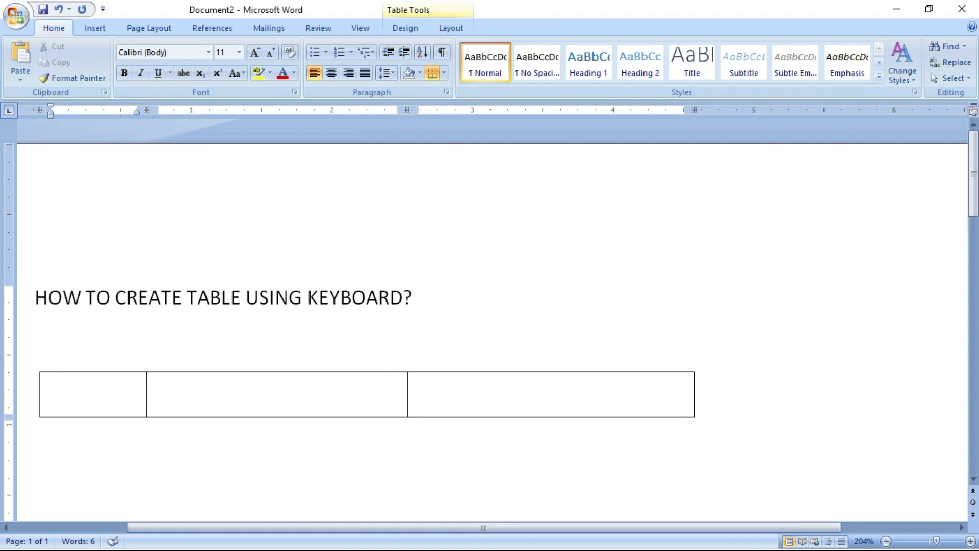
# Extend the table with two more rows and move to the last cell of the third row
pyautogui.press('Tab')
pyautogui.press('Tab')
pyautogui.press('Tab')
pyautogui.press('Tab')
pyautogui.press('Tab')
pyautogui.press('Tab')
pyautogui.press('Tab')
pyautogui.press('Tab')
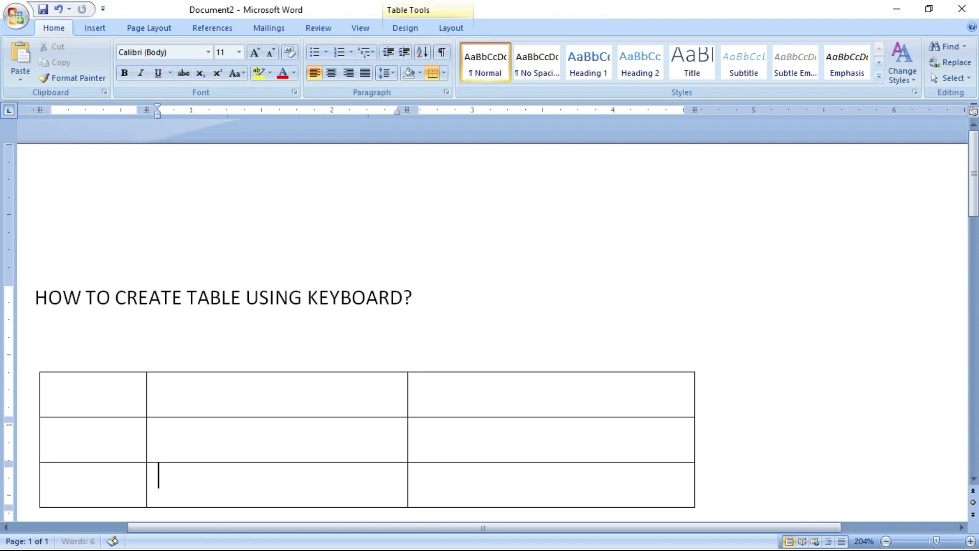
pyautogui.scroll(-2, 309, 291)
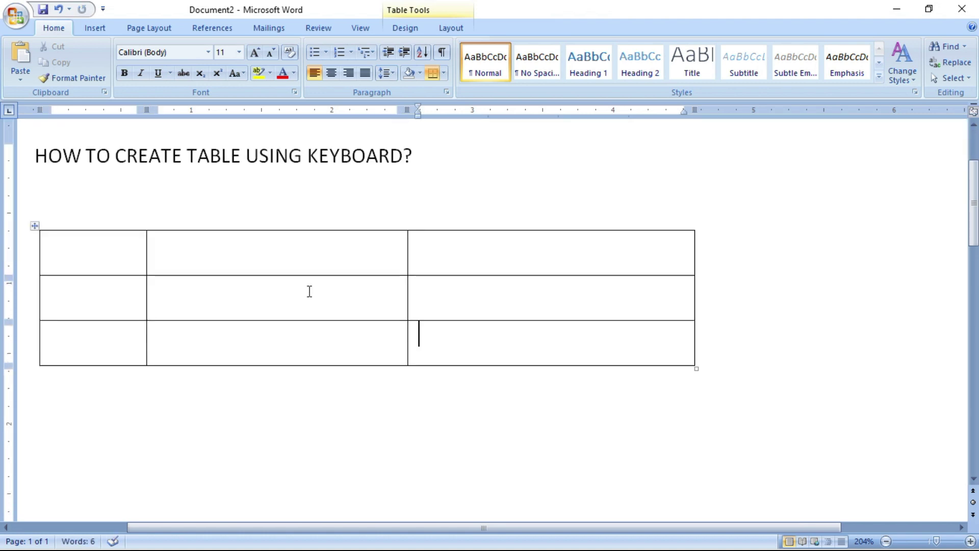
# Write the line "USE + SYMBOL AND – FOR CREATING TABLE" below the three-column table
pyautogui.click(448, 426)
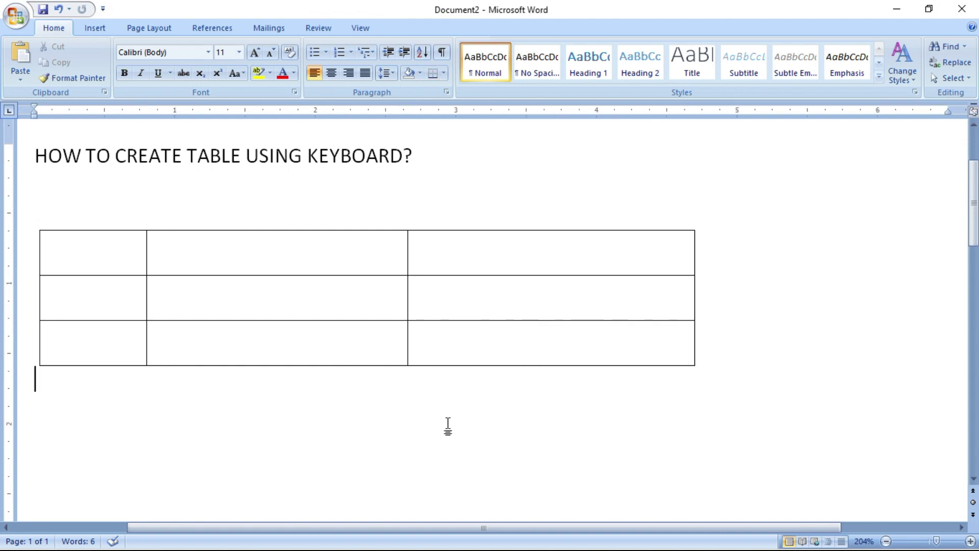
pyautogui.write('USE + SYMBOL AND -')
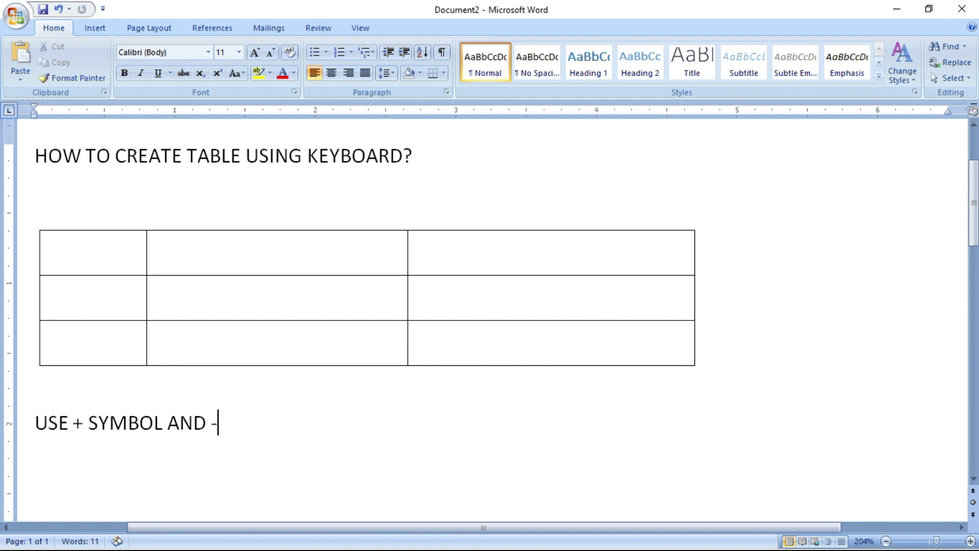
pyautogui.write(' FOR')
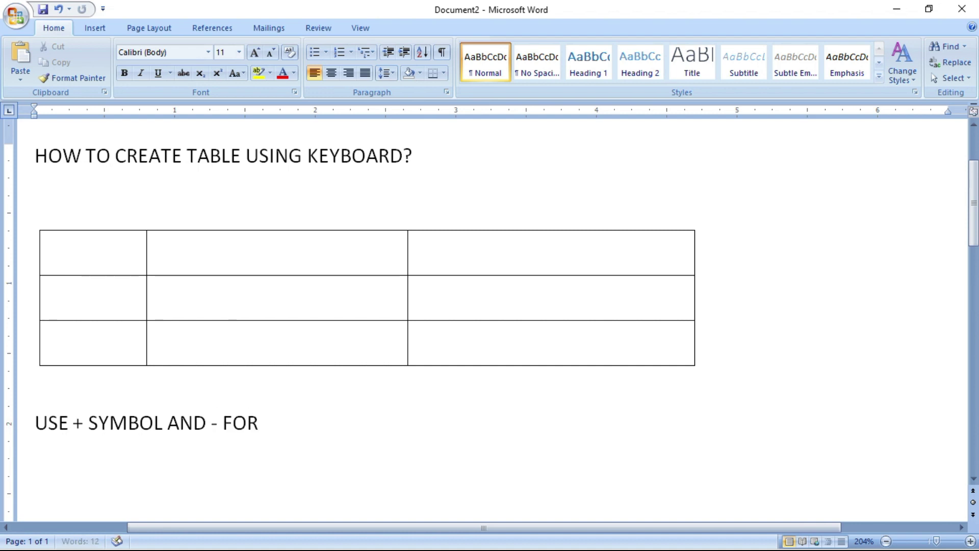
pyautogui.write(' CREATING')
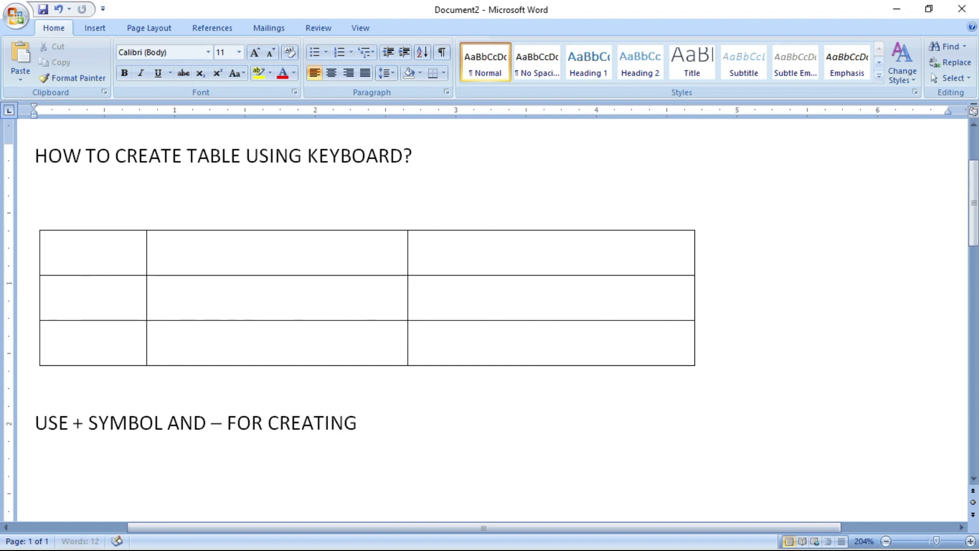
pyautogui.write(' TABLE')
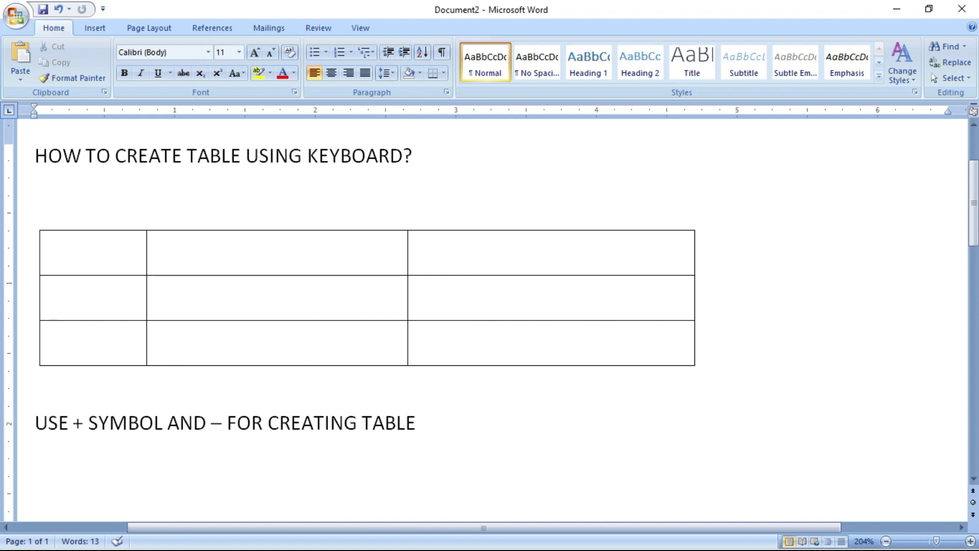
# Create a one-row, four-column table under that line from five plus signs separated by runs of hyphens
pyautogui.write('=')
pyautogui.write('+-')
pyautogui.write('--------------')
pyautogui.write('--------------------')
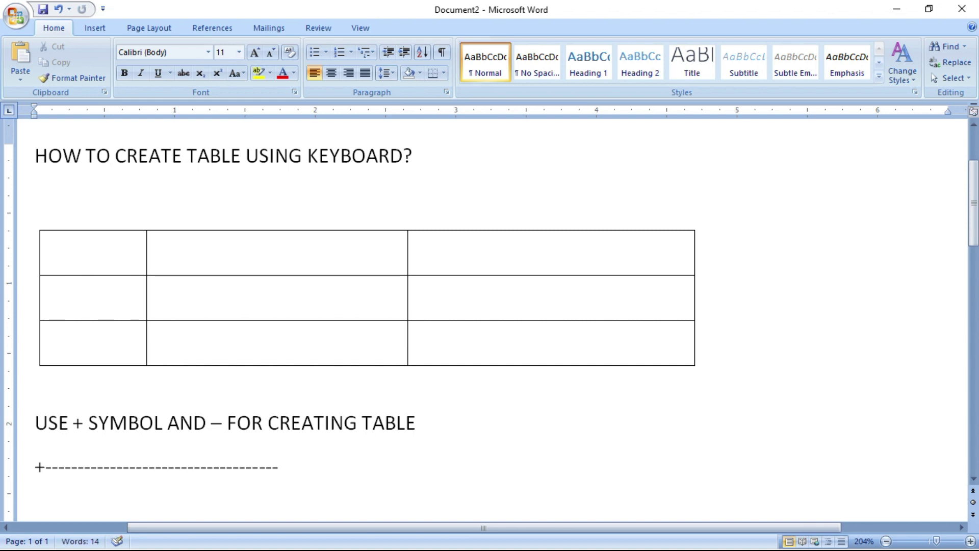
pyautogui.write('+----------------------_')
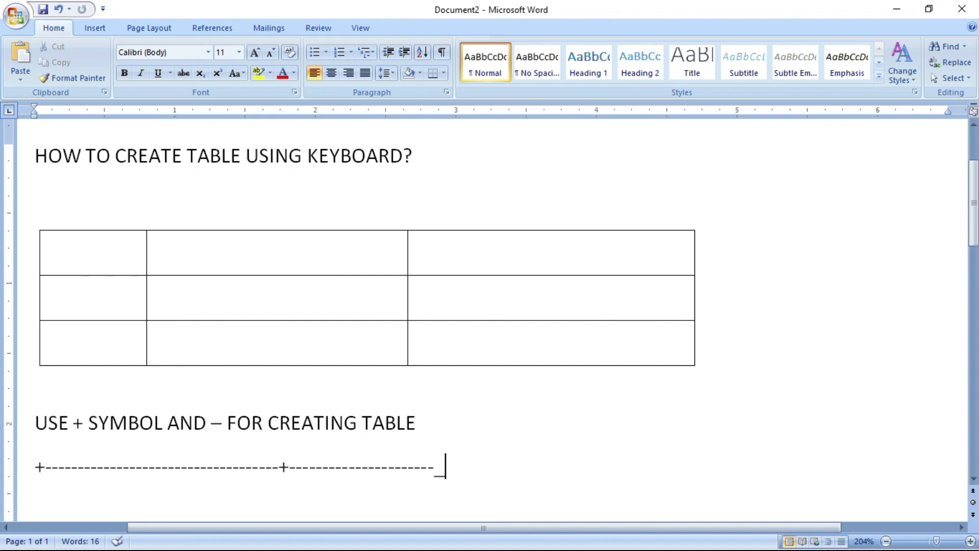
pyautogui.press('BackSpace')
pyautogui.write('+---------')
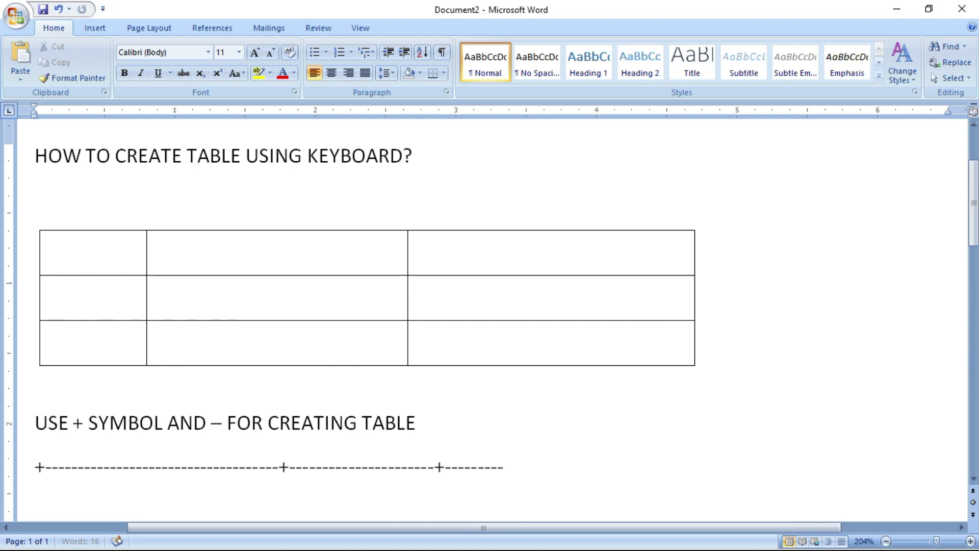
pyautogui.write('+-----')
pyautogui.write('----------+----------------------')
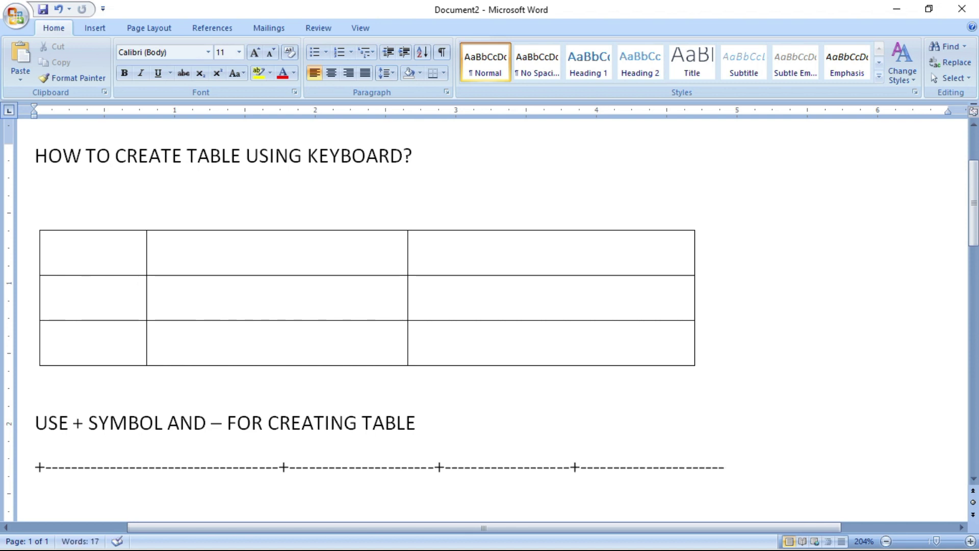
pyautogui.write('+')
pyautogui.press('Return')
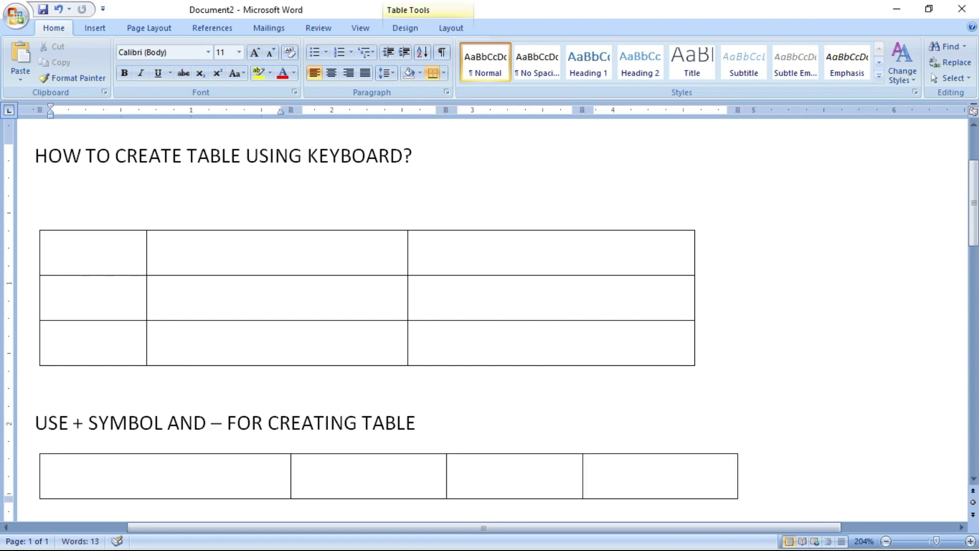
# Extend the four-column table to four rows by moving through its cells
pyautogui.press('Tab')
pyautogui.press('Tab')
pyautogui.press('Tab')
pyautogui.press('Tab')
pyautogui.press('Tab')
pyautogui.press('Tab')
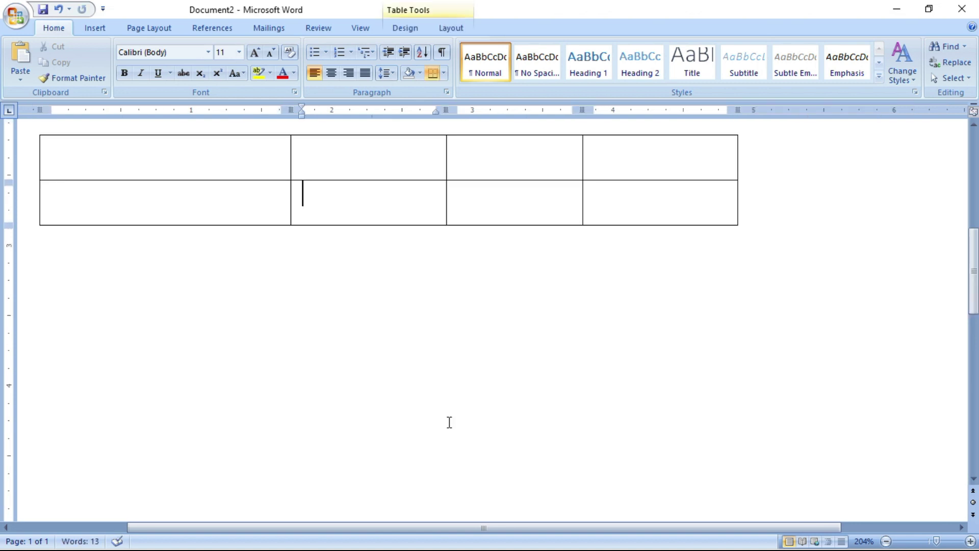
pyautogui.press('Tab')
pyautogui.press('Tab')
pyautogui.press('Tab')
pyautogui.press('Tab')
pyautogui.press('Tab')
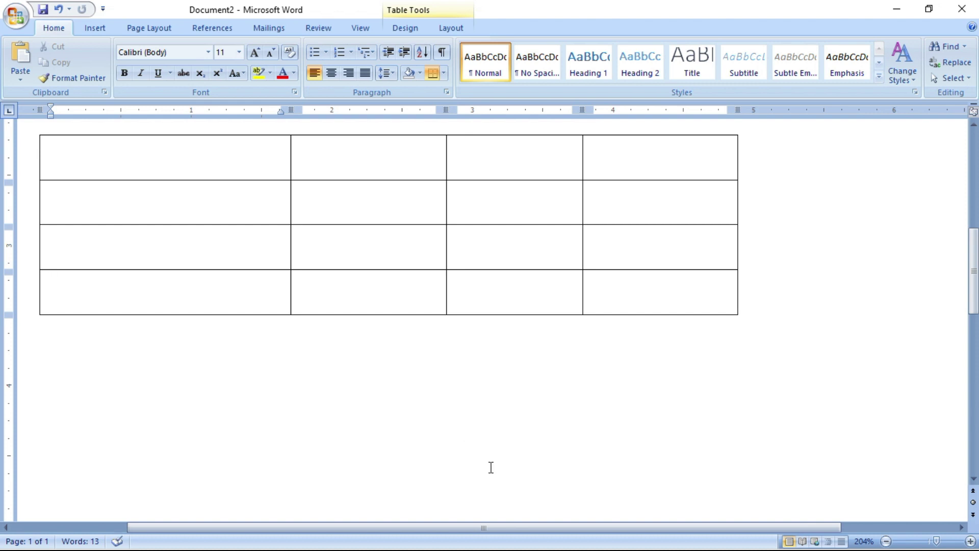
pyautogui.scroll(1, 490, 465)
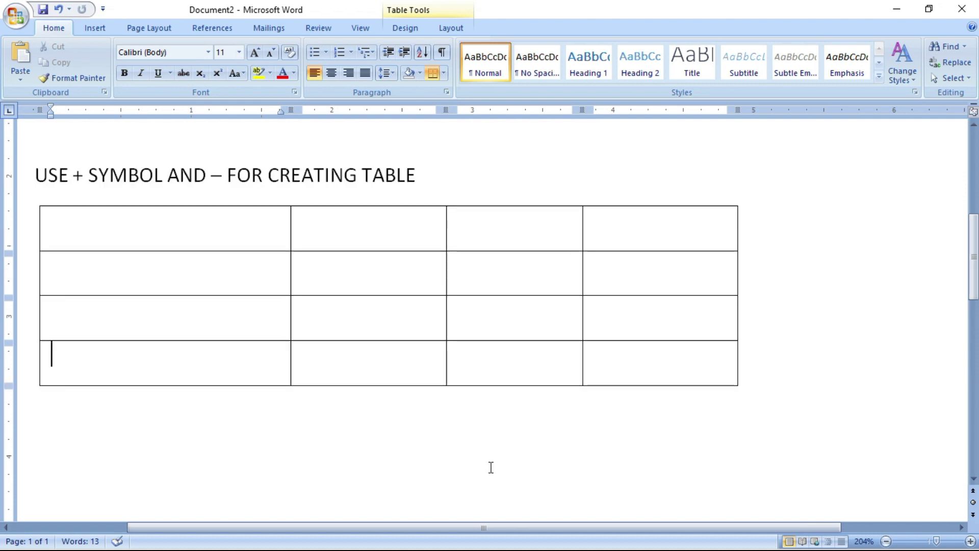
# Write the note "5 + = 4 COLUMNS" below the four-column table
pyautogui.click(305, 470)
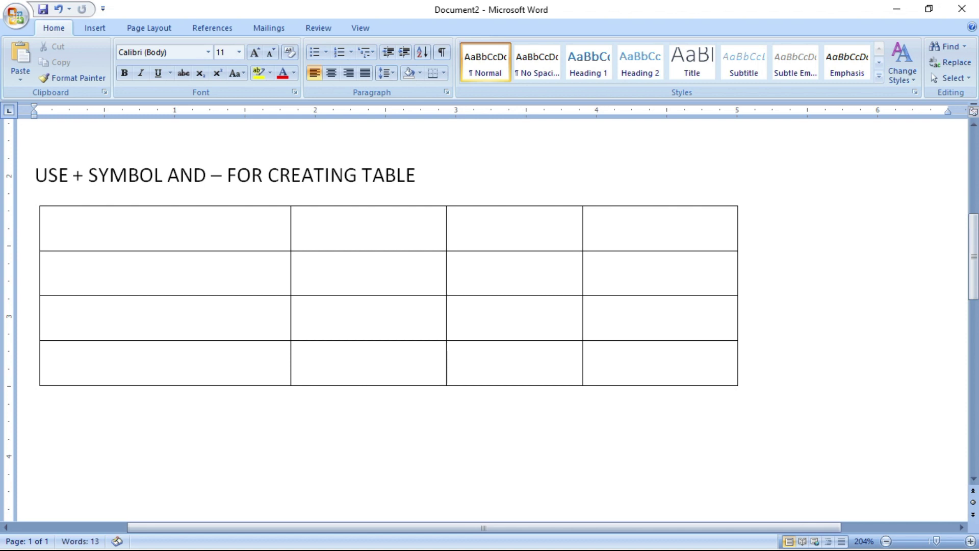
pyautogui.write('5 +')
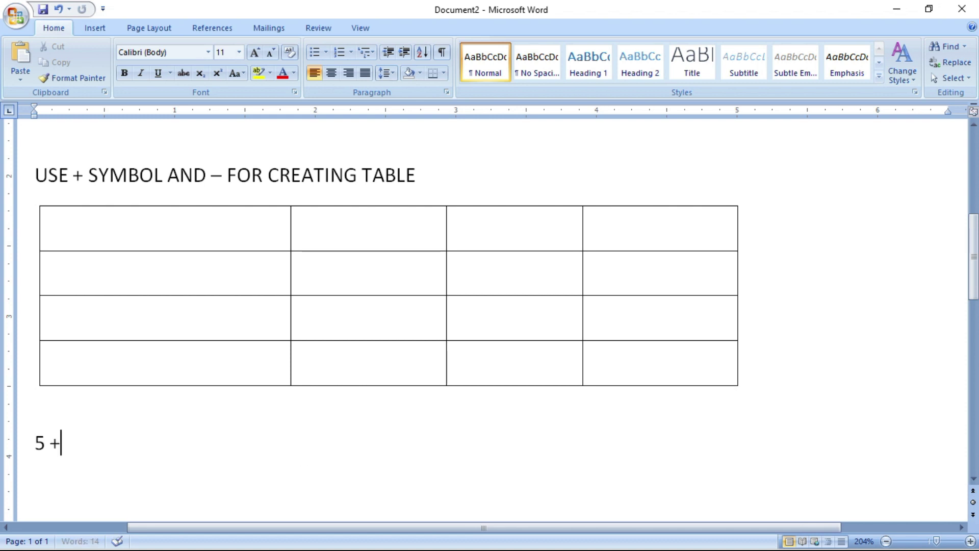
pyautogui.write(' 4')
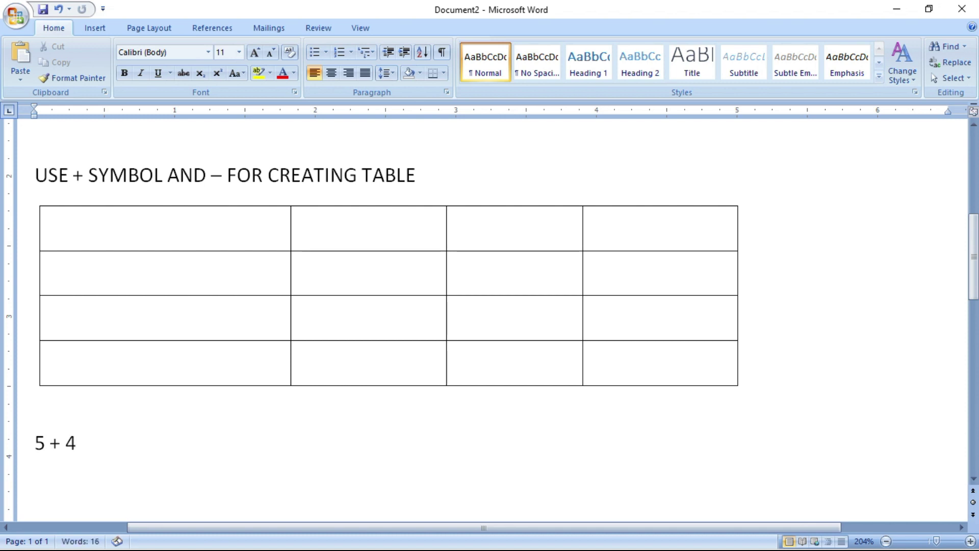
pyautogui.press('BackSpace')
pyautogui.write('= 4 COLUMNS')
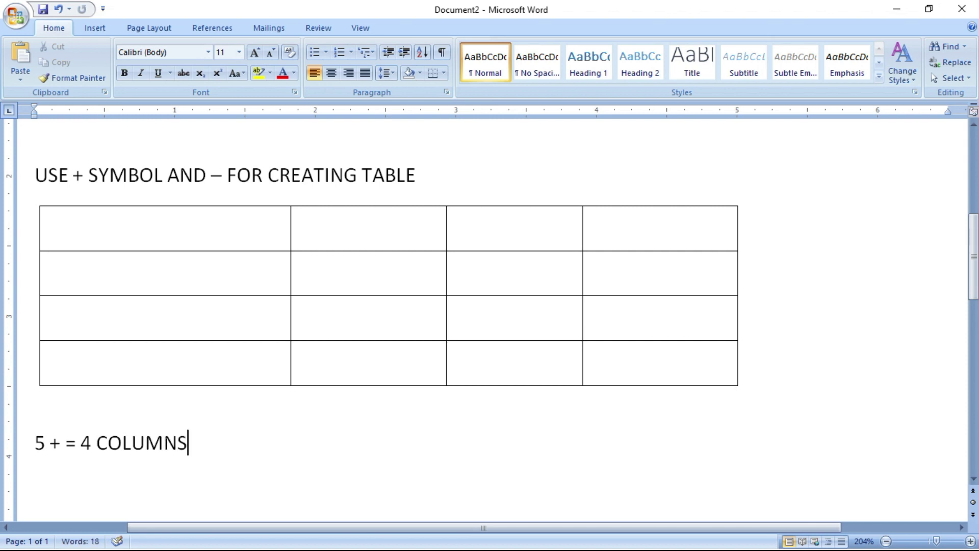
# Add a dash-bulleted line reading "More no of – more the width of the column" under the note
pyautogui.press('Return')
pyautogui.write('-')
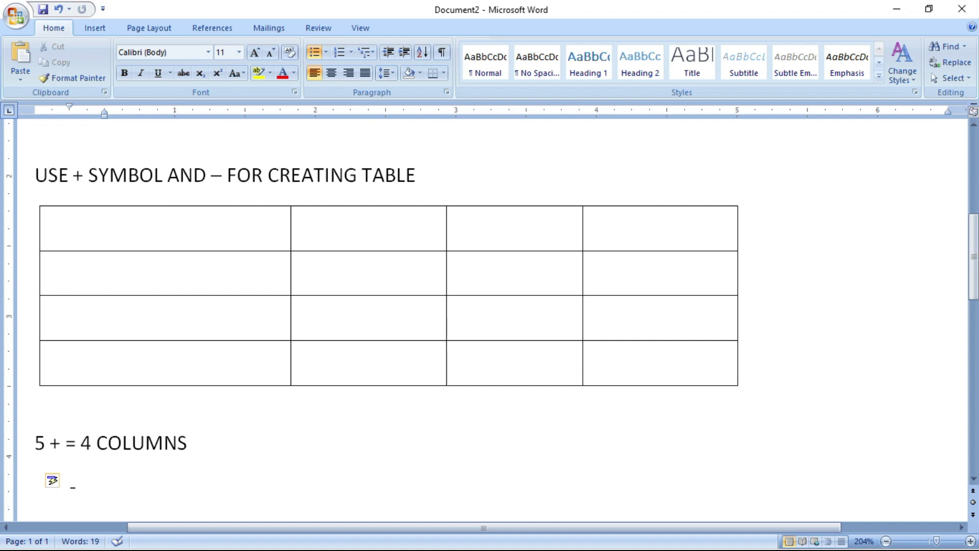
pyautogui.write(' More no of')
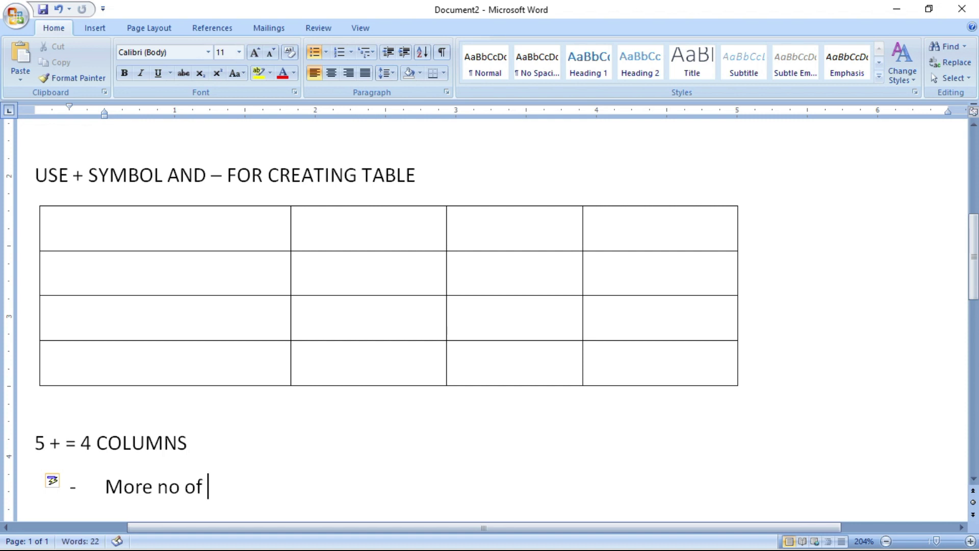
pyautogui.write(' - ')
pyautogui.write('more the')
pyautogui.write(' wid')
pyautogui.write('th o')
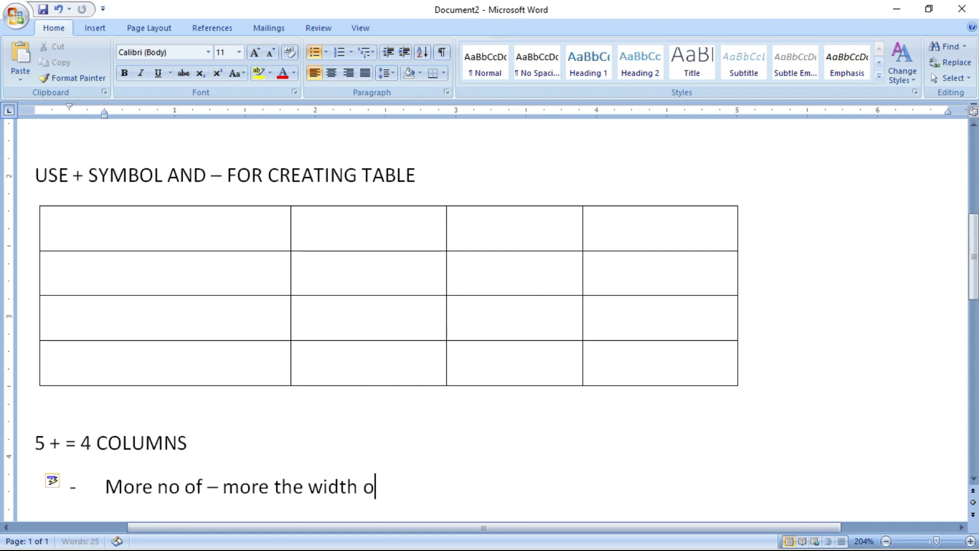
pyautogui.write('f the column')
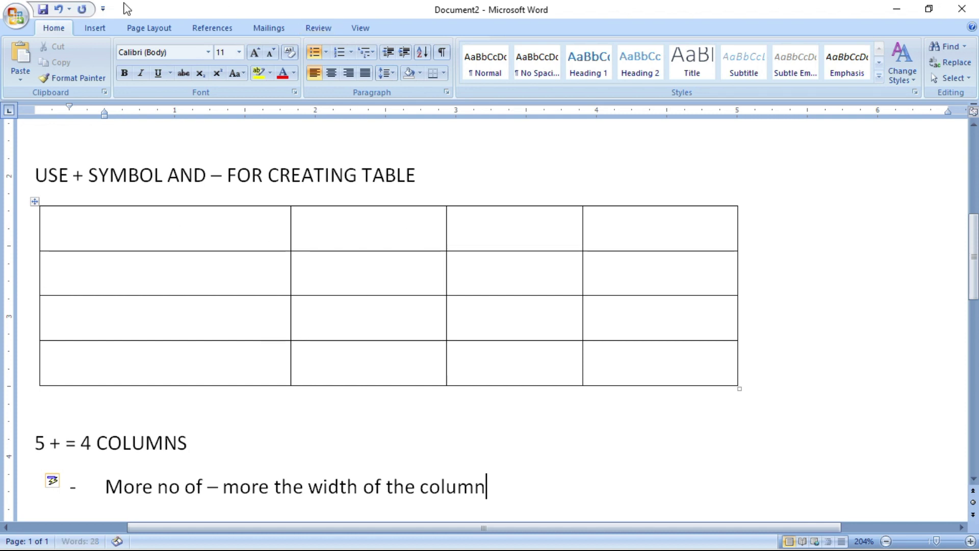
# Undo the notes, the added rows and the table conversion back to the plus-and-hyphen line
pyautogui.click(65, 10)
pyautogui.click(65, 11)
pyautogui.click(65, 11)
pyautogui.click(65, 11)
pyautogui.click(65, 11)
pyautogui.click(67, 10)
pyautogui.click(67, 10)
pyautogui.click(67, 11)
pyautogui.click(60, 9)
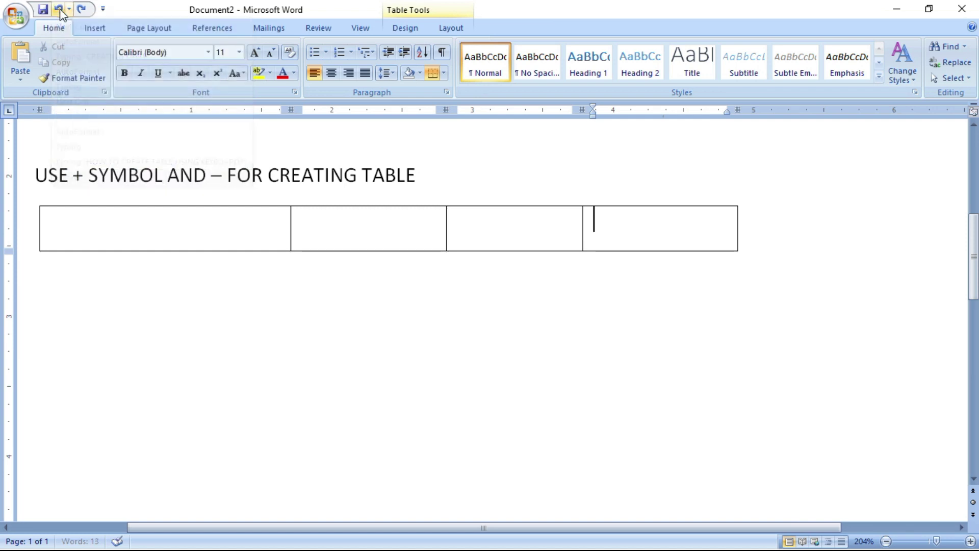
pyautogui.click(60, 9)
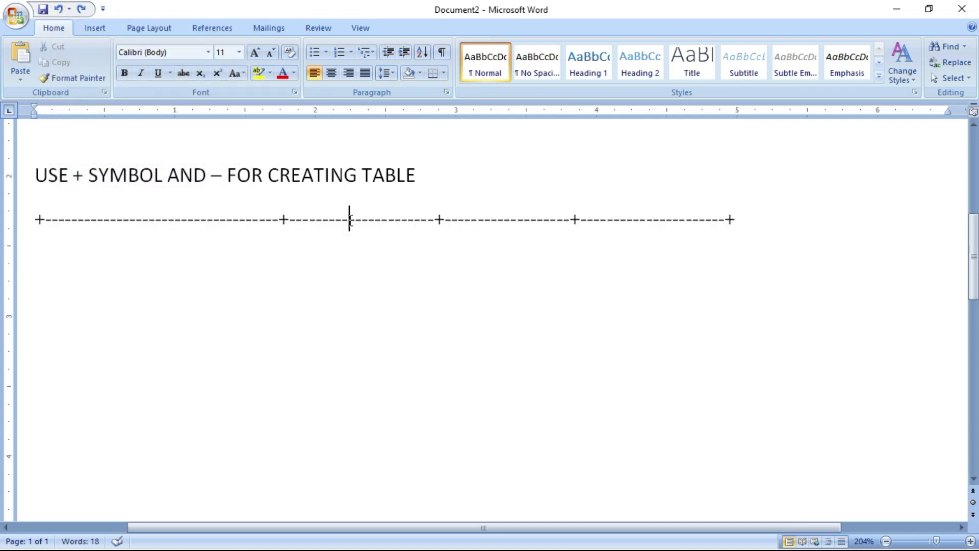
# Lengthen the second run of hyphens and convert the line into a four-column table with a wider second column
pyautogui.write('----------')
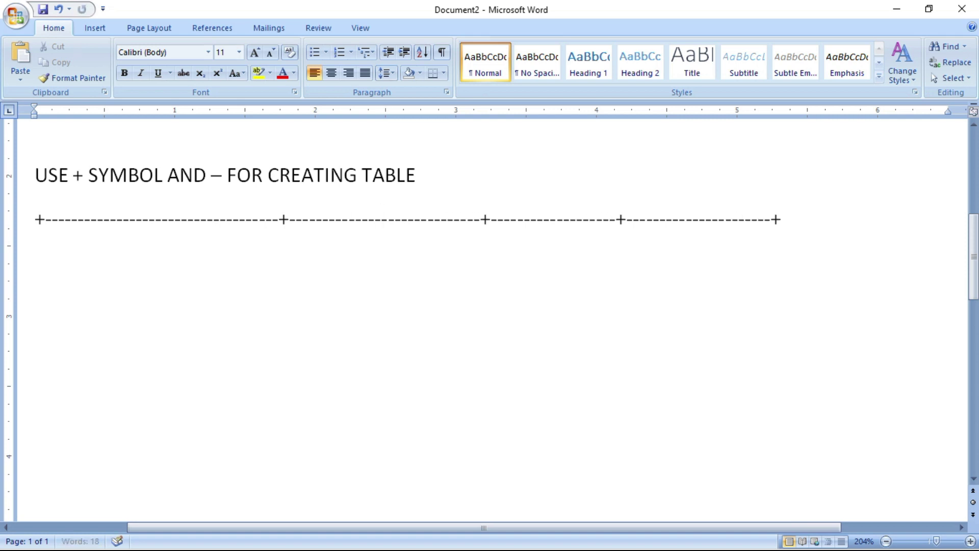
pyautogui.write('-------')
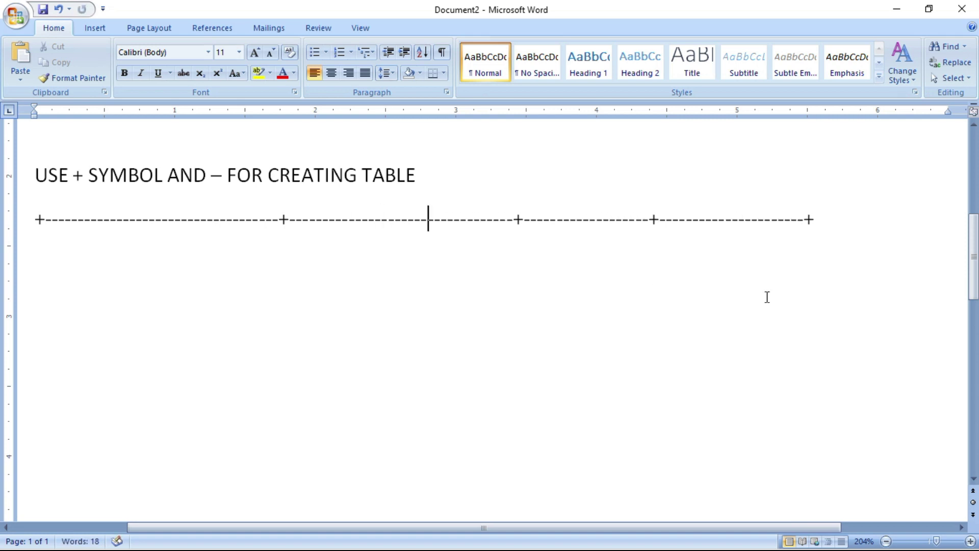
pyautogui.click(819, 218)
pyautogui.press('Return')
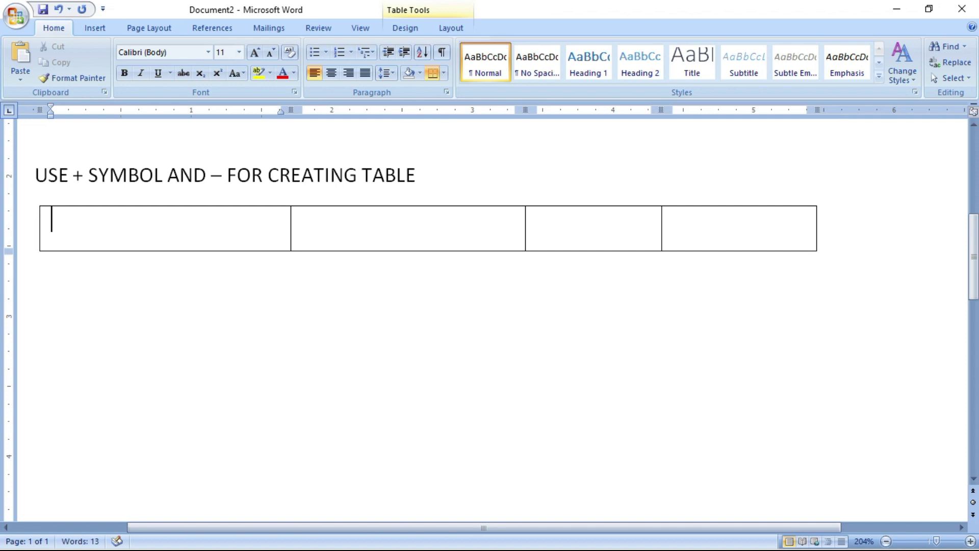
# Extend the widened four-column table with additional rows by moving through its cells
pyautogui.press('Tab')
pyautogui.press('Tab')
pyautogui.press('Tab')
pyautogui.press('Tab')
pyautogui.press('Tab')
pyautogui.press('Tab')
pyautogui.press('Tab')
pyautogui.press('Tab')
pyautogui.press('Tab')
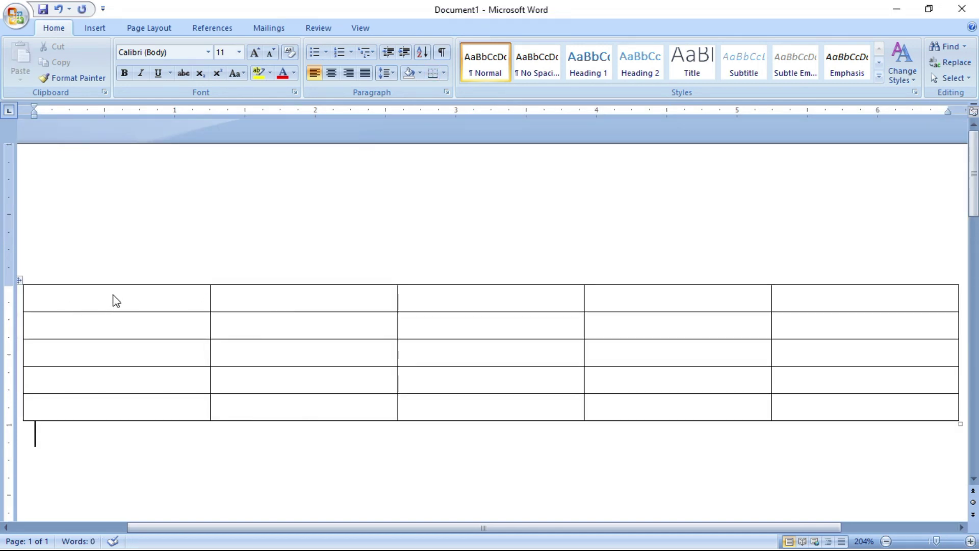
# Fill the first four cells of the top row in Document1's five-column table with 12, 14, 11 and 114
pyautogui.click(117, 301)
pyautogui.write('12')
pyautogui.click(332, 306)
pyautogui.write('14')
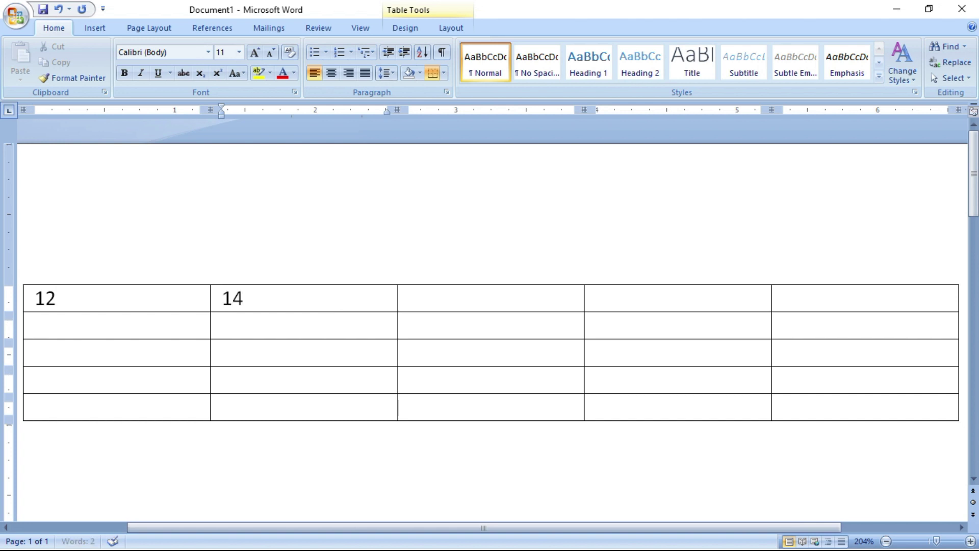
pyautogui.click(472, 306)
pyautogui.write('11')
pyautogui.click(695, 302)
pyautogui.write('11')
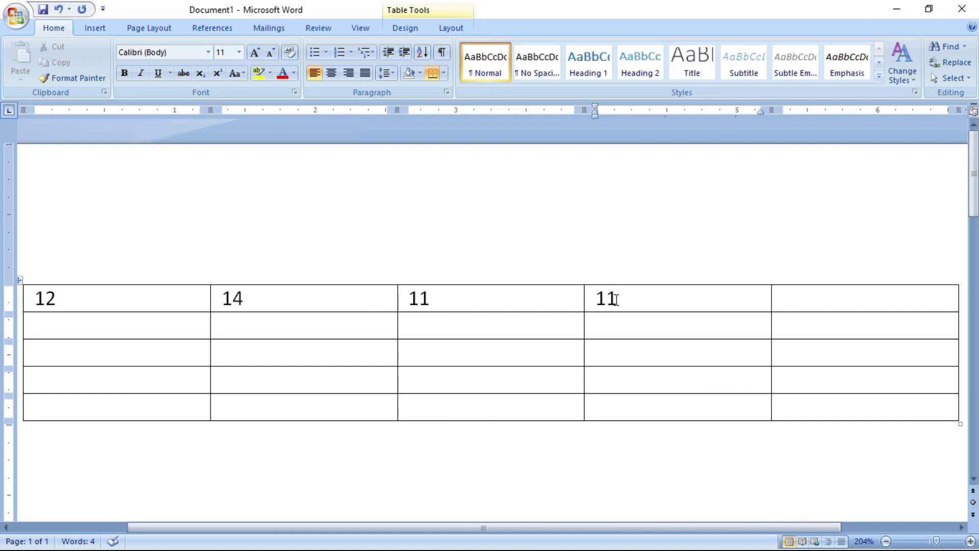
pyautogui.write('4')
pyautogui.click(674, 353)
# Insert the formula =SUM(LEFT) in the top row's last cell, and select the four cells it adds up
pyautogui.click(843, 304)
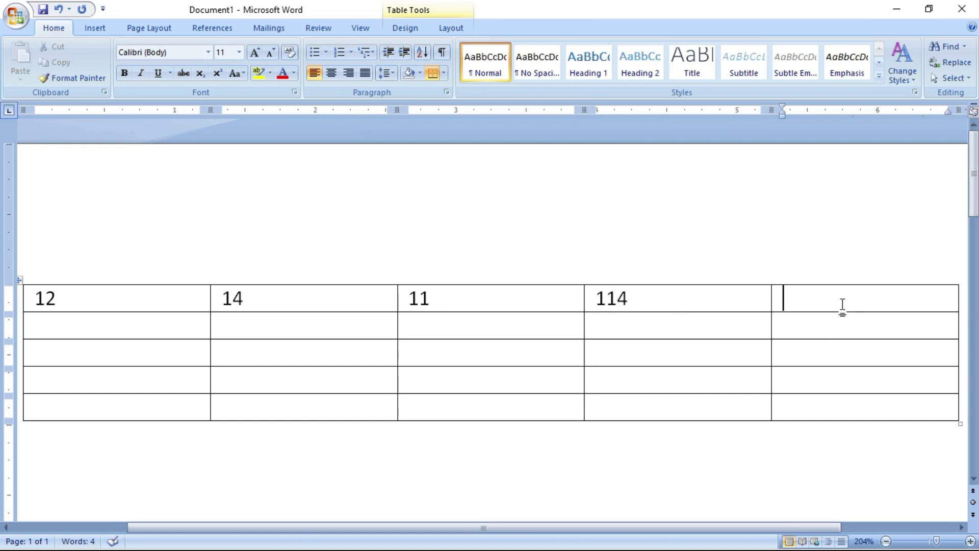
pyautogui.click(448, 30)
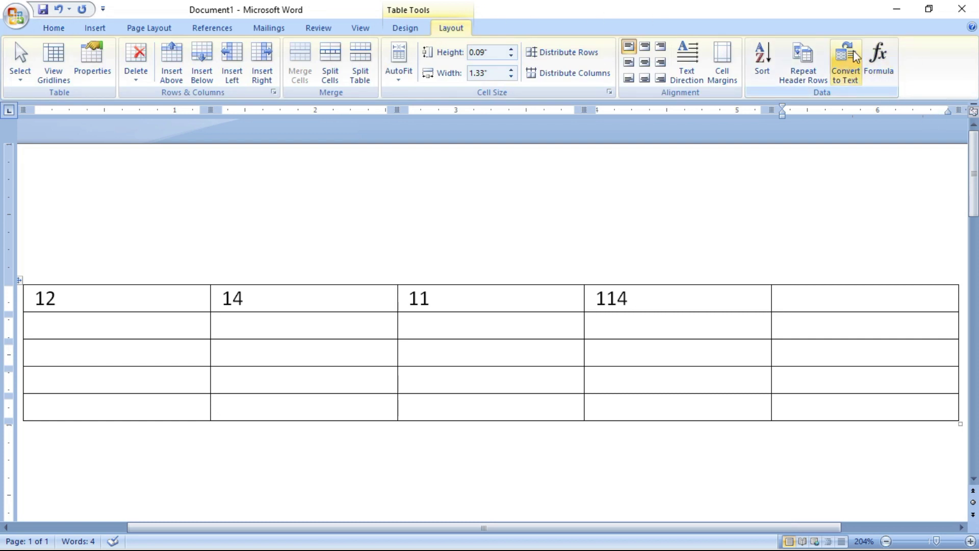
pyautogui.click(885, 74)
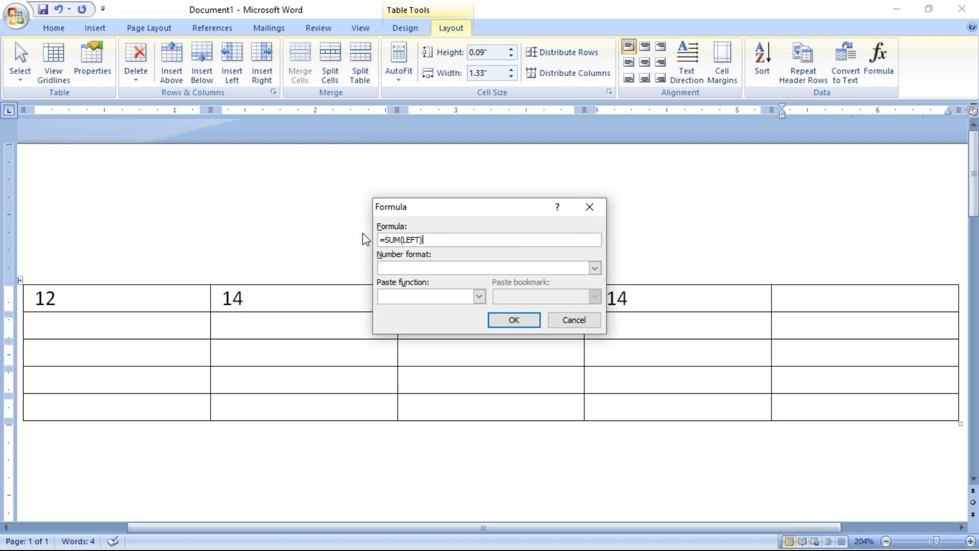
pyautogui.click(512, 320)
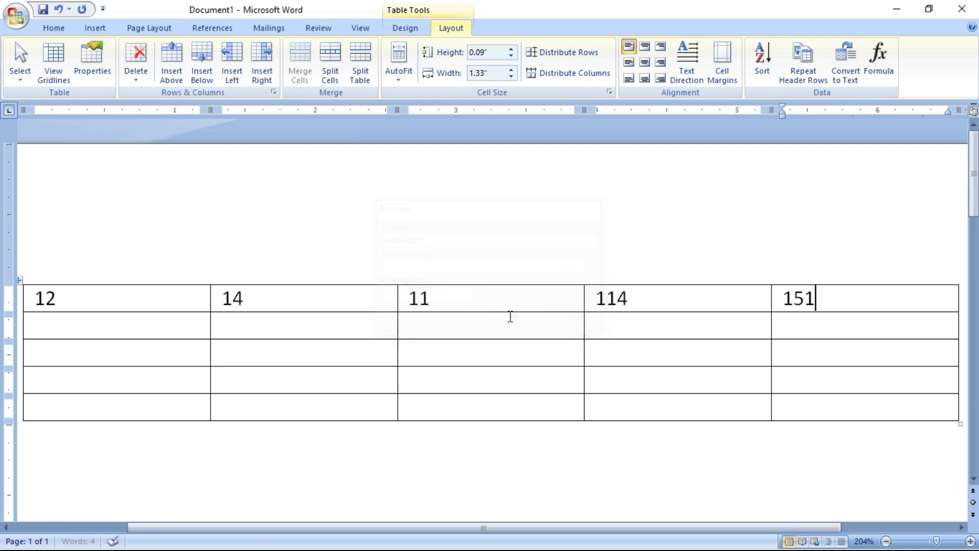
pyautogui.moveTo(679, 293); pyautogui.dragTo(143, 297)
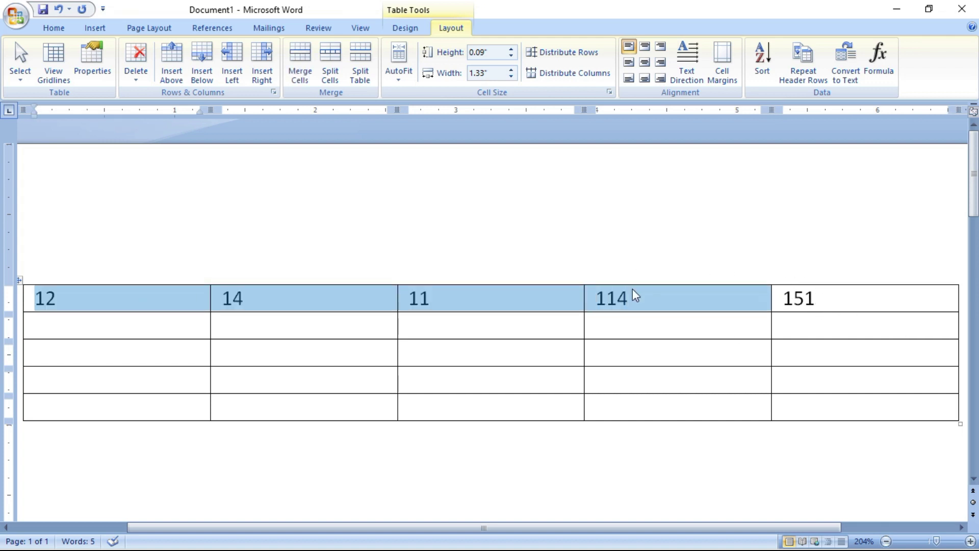
# Fill the third column's second, third and fourth rows with 134, 22 and 1
pyautogui.click(645, 329)
pyautogui.click(431, 321)
pyautogui.write('134')
pyautogui.click(430, 351)
pyautogui.write('22')
pyautogui.click(433, 381)
pyautogui.write('1')
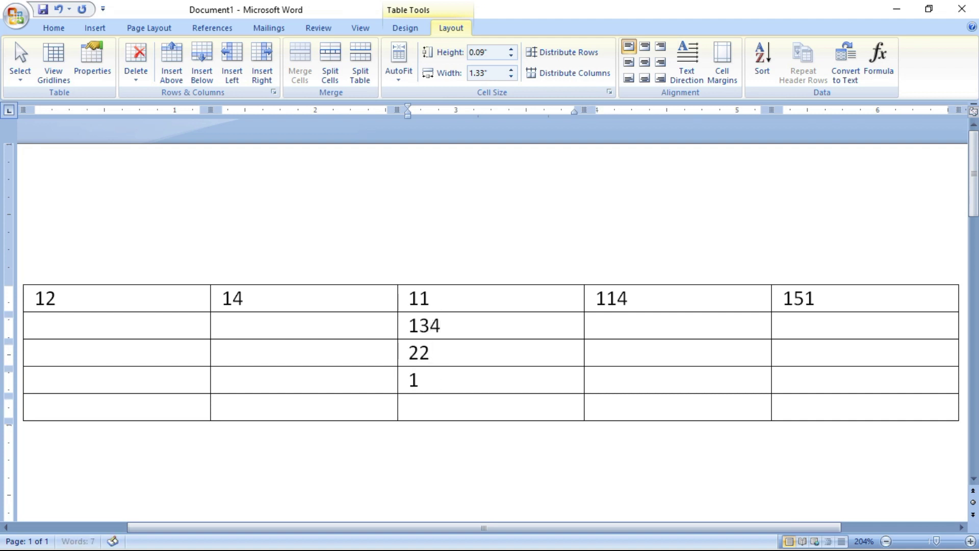
# Complete the third column's fourth cell as 144 and total the column in its last row with the formula =SUM(ABOVE)
pyautogui.write('44')
pyautogui.click(431, 412)
pyautogui.click(894, 67)
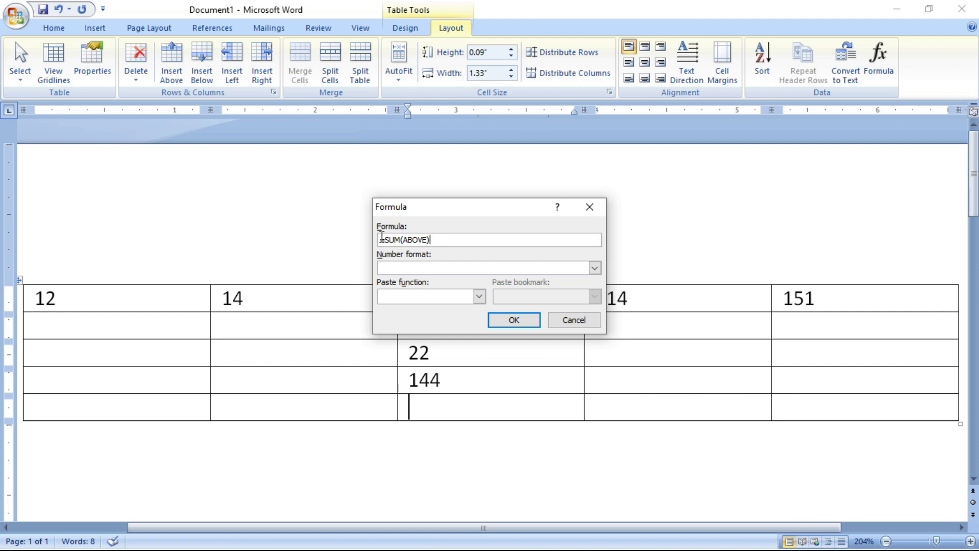
pyautogui.click(514, 320)
pyautogui.moveTo(411, 303); pyautogui.dragTo(431, 377)
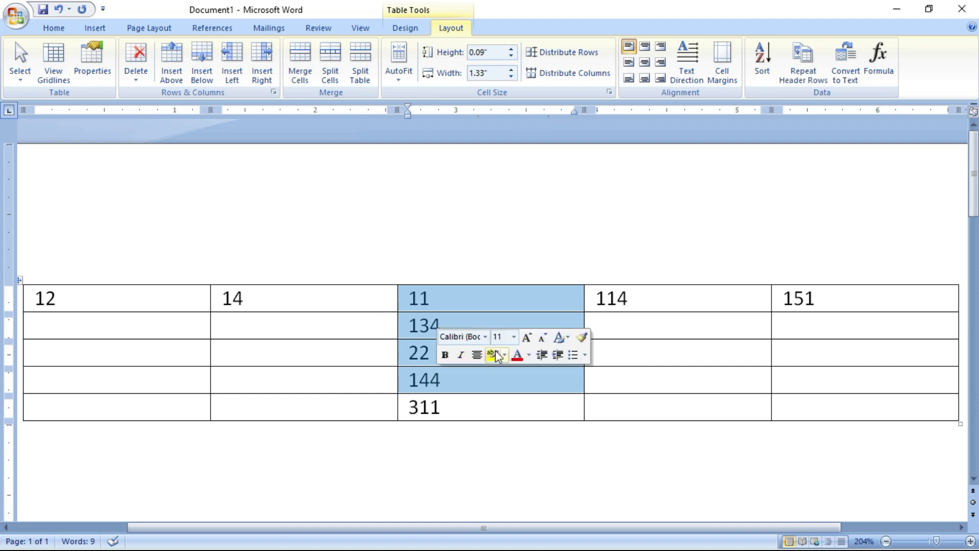
# Fill the last column's fifth and fourth rows with 12 and 13
pyautogui.click(816, 413)
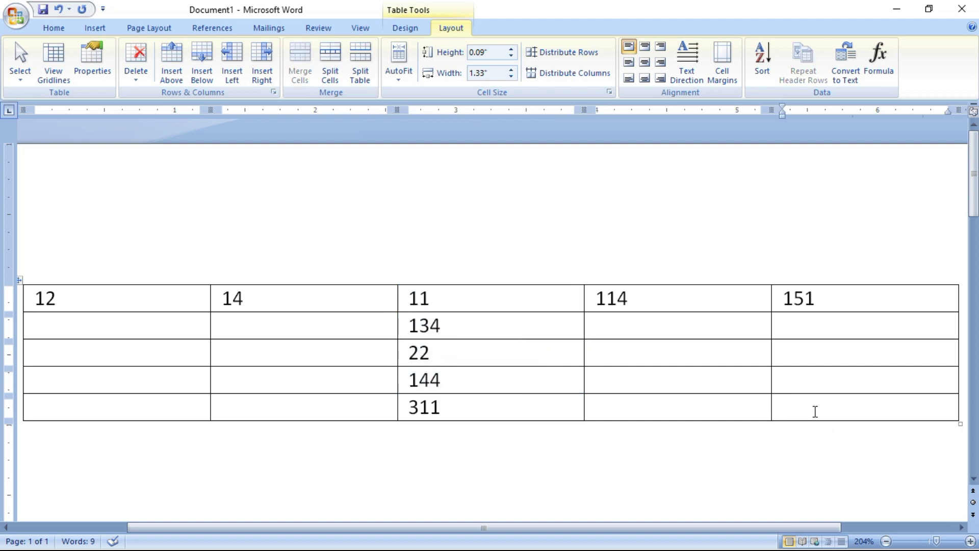
pyautogui.write('12')
pyautogui.click(802, 378)
pyautogui.write('1')
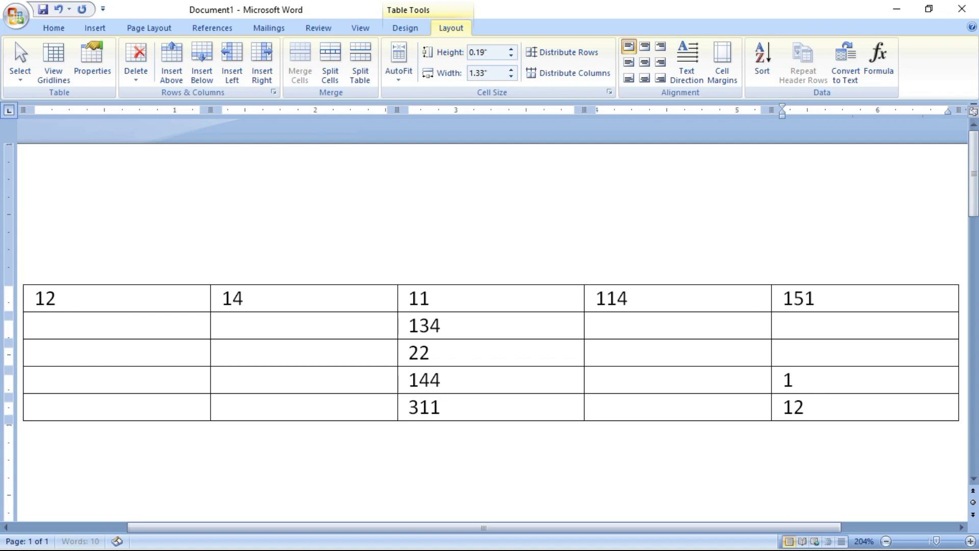
pyautogui.write('3')
# Insert the formula =SUM(BELOW) in the last column's third row, and select the two cells it adds up
pyautogui.click(800, 352)
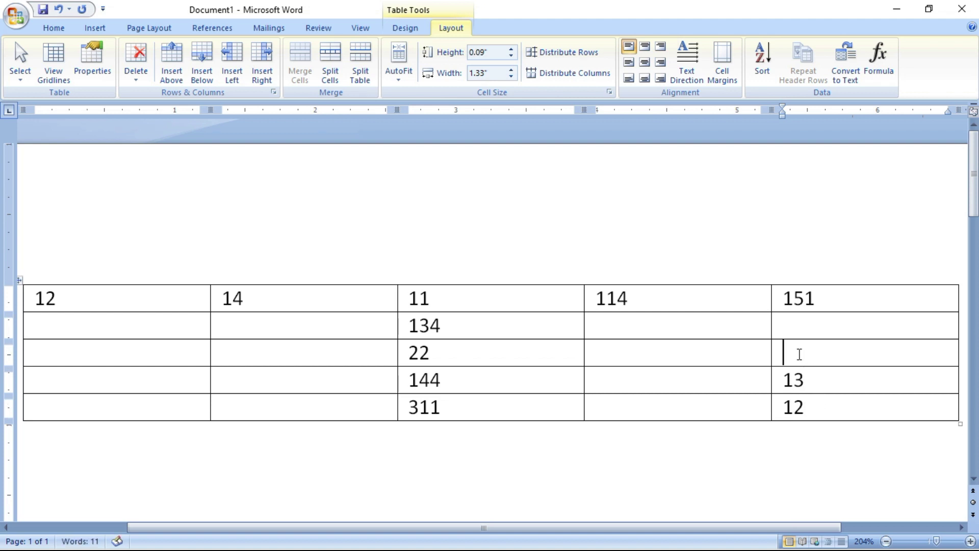
pyautogui.click(889, 71)
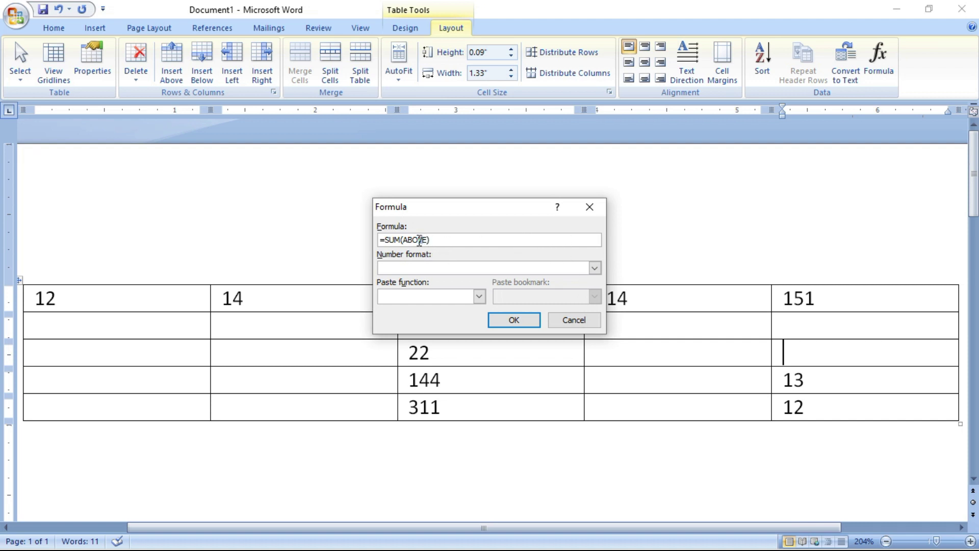
pyautogui.moveTo(427, 241); pyautogui.dragTo(402, 240)
pyautogui.write('BELOW')
pyautogui.click(512, 321)
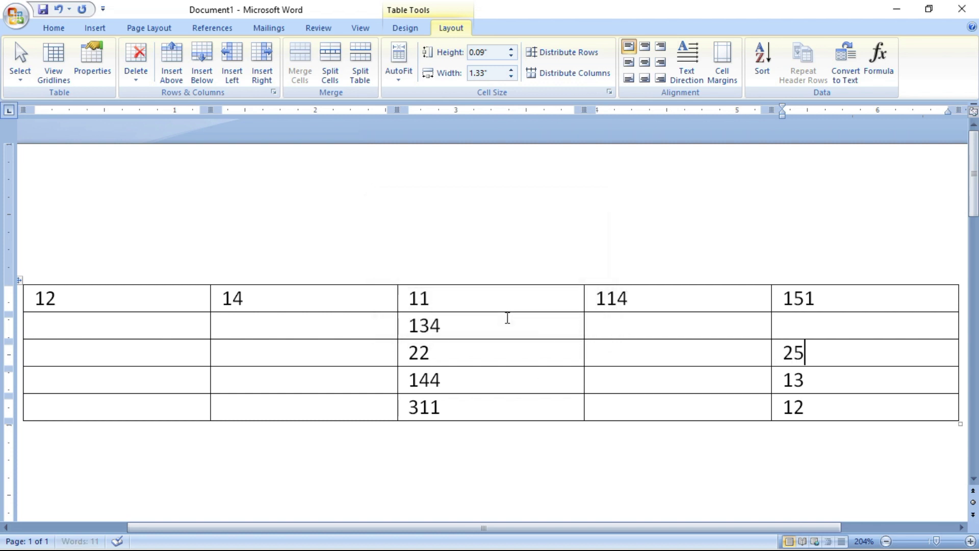
pyautogui.moveTo(787, 377); pyautogui.dragTo(791, 406)
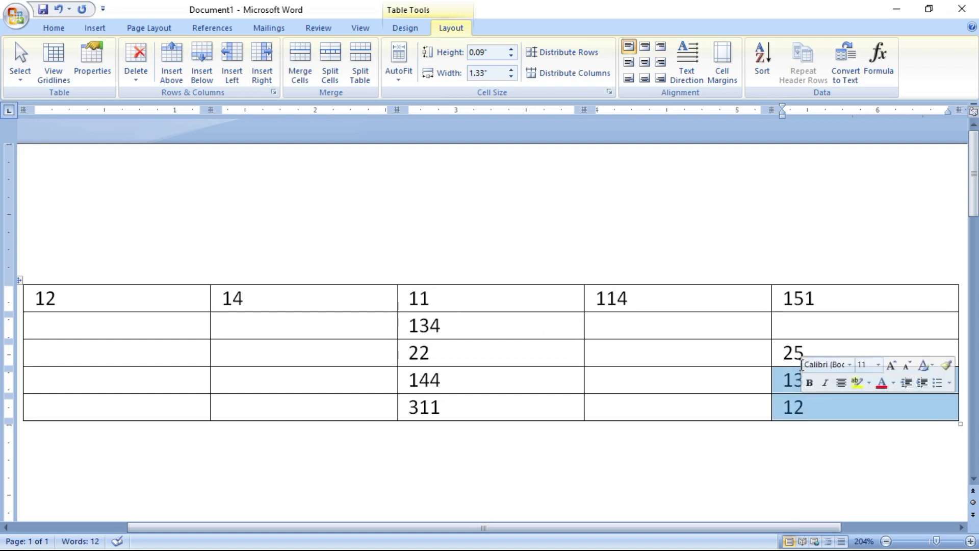
# Fill the third row's fourth and second cells with 11 and 6
pyautogui.click(761, 327)
pyautogui.click(711, 356)
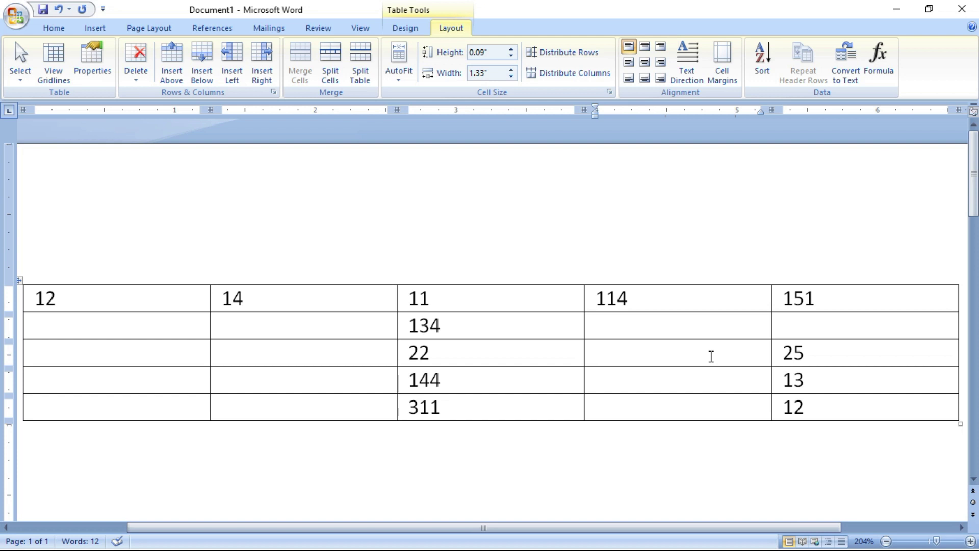
pyautogui.write('11')
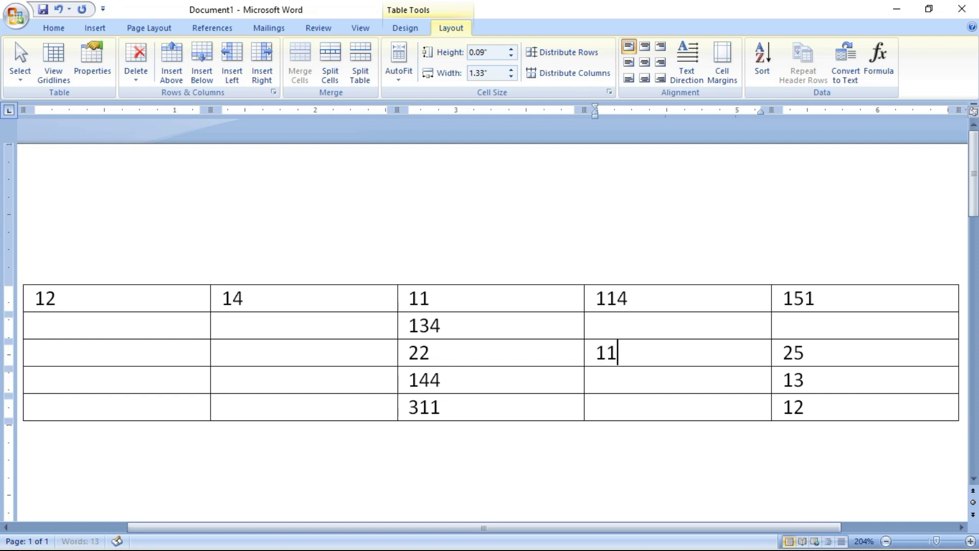
pyautogui.click(285, 351)
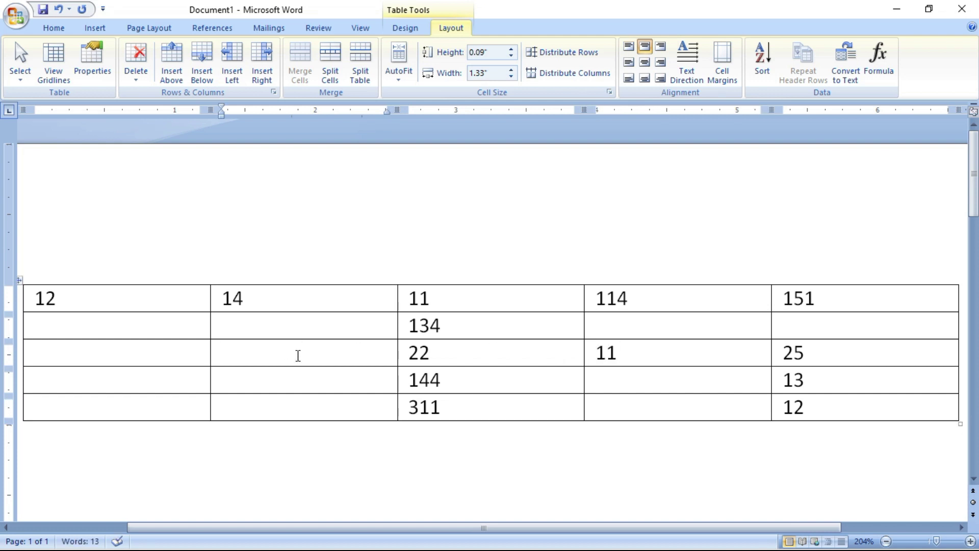
pyautogui.write('6')
pyautogui.click(263, 398)
# Insert the formula =SUM(RIGHT) in the third row's first cell, and select the cells it adds up
pyautogui.click(176, 358)
pyautogui.click(881, 67)
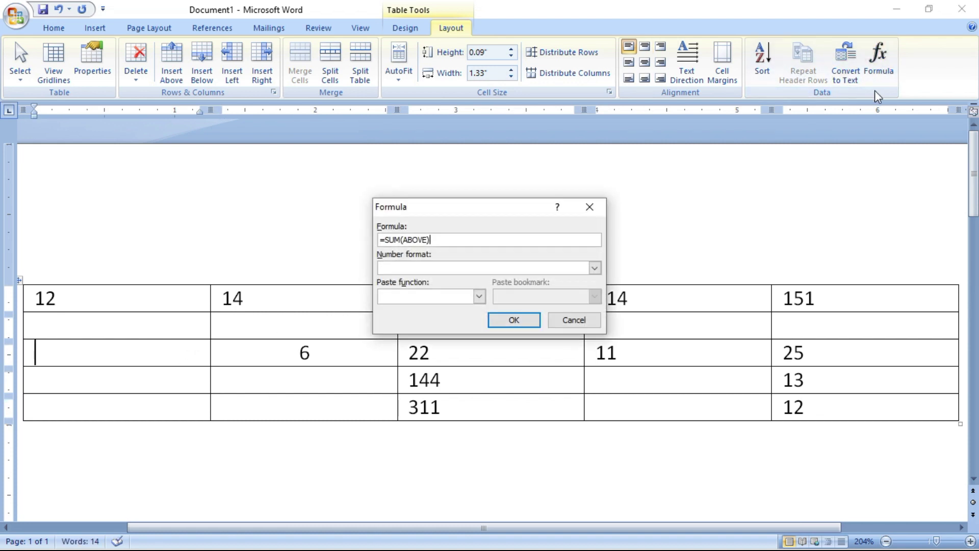
pyautogui.moveTo(406, 239); pyautogui.dragTo(418, 238)
pyautogui.write('R')
pyautogui.click(497, 322)
pyautogui.moveTo(286, 350); pyautogui.dragTo(769, 376)
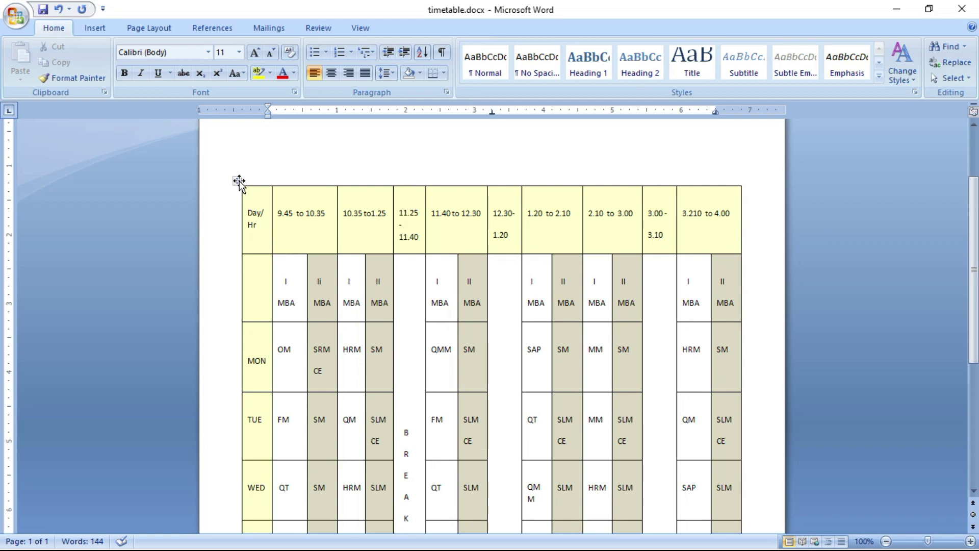
# Select the whole timetable in timetable.docx and apply the light purple banded built-in table style
pyautogui.click(238, 181)
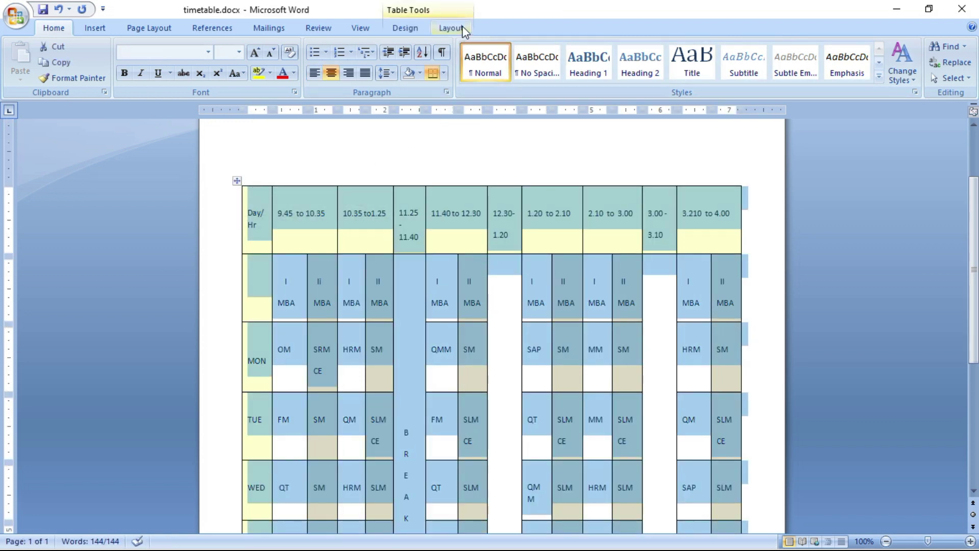
pyautogui.click(450, 28)
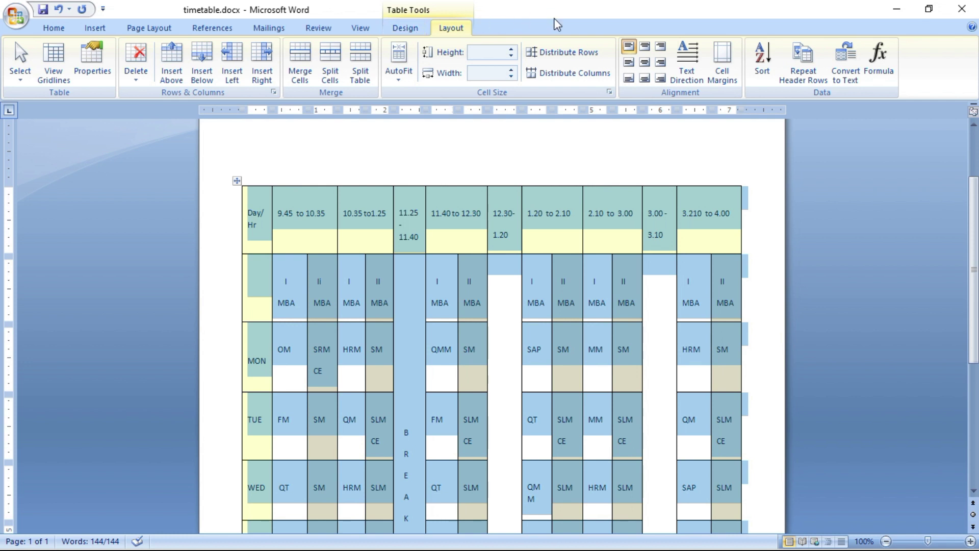
pyautogui.click(611, 98)
pyautogui.click(411, 30)
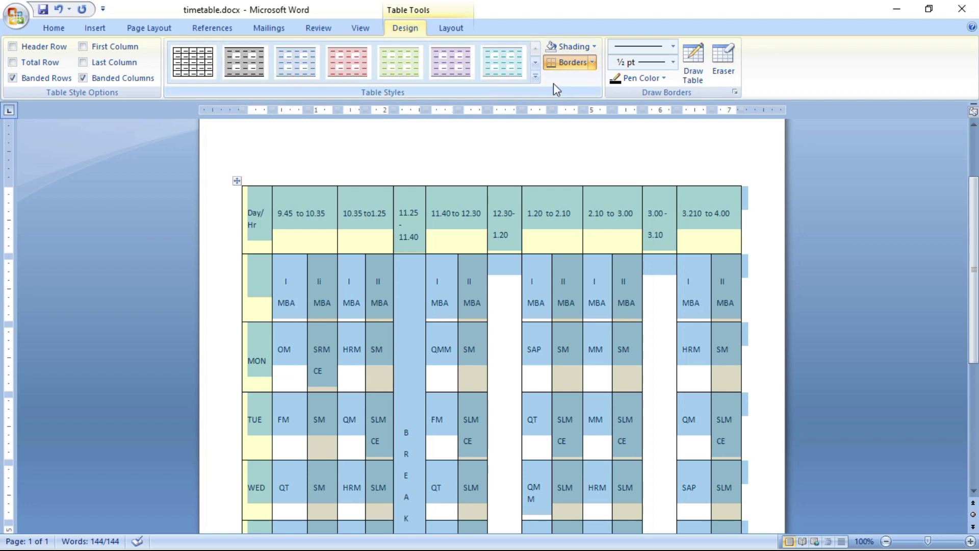
pyautogui.click(535, 76)
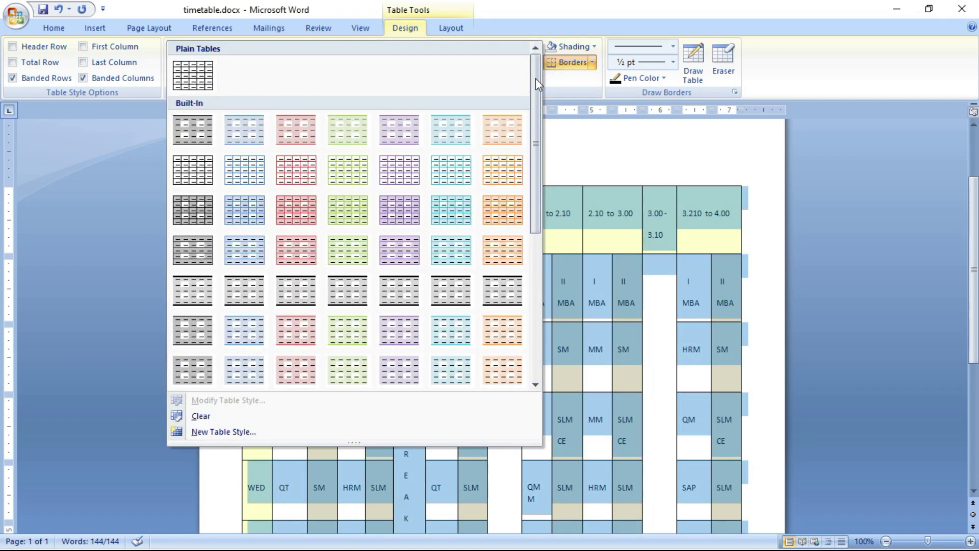
pyautogui.click(394, 131)
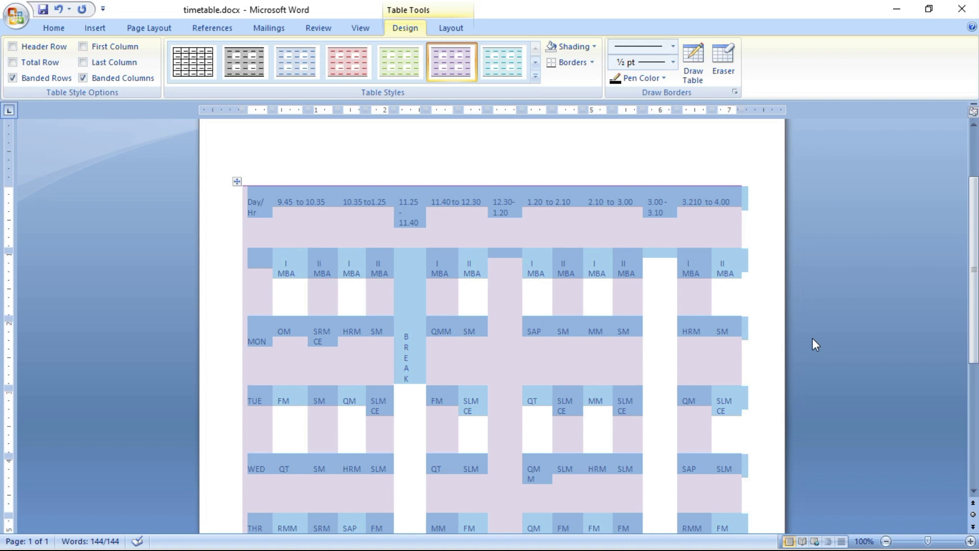
pyautogui.hotkey('ctrl', 'Home')
# Restyle the whole timetable with the light red banded style, followed by the grey and black one
pyautogui.click(237, 219)
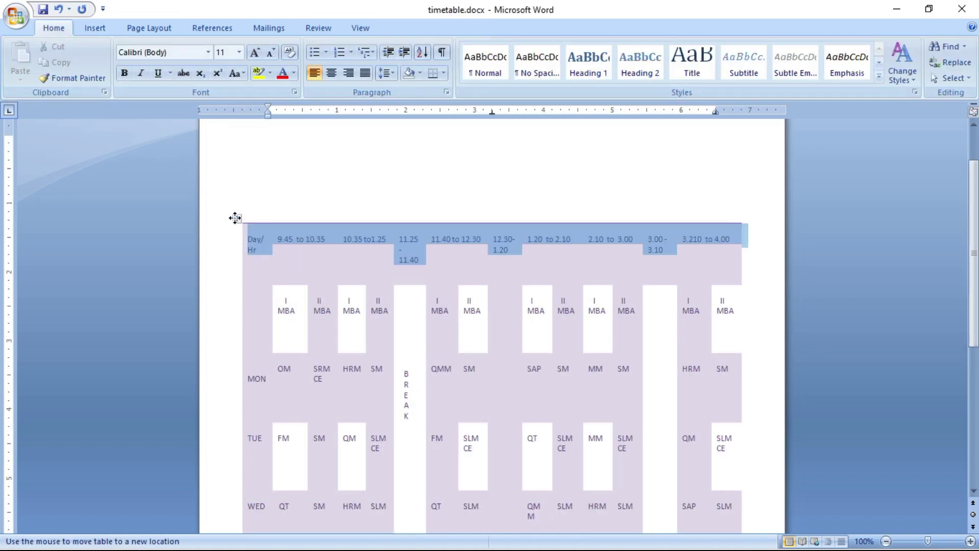
pyautogui.click(347, 61)
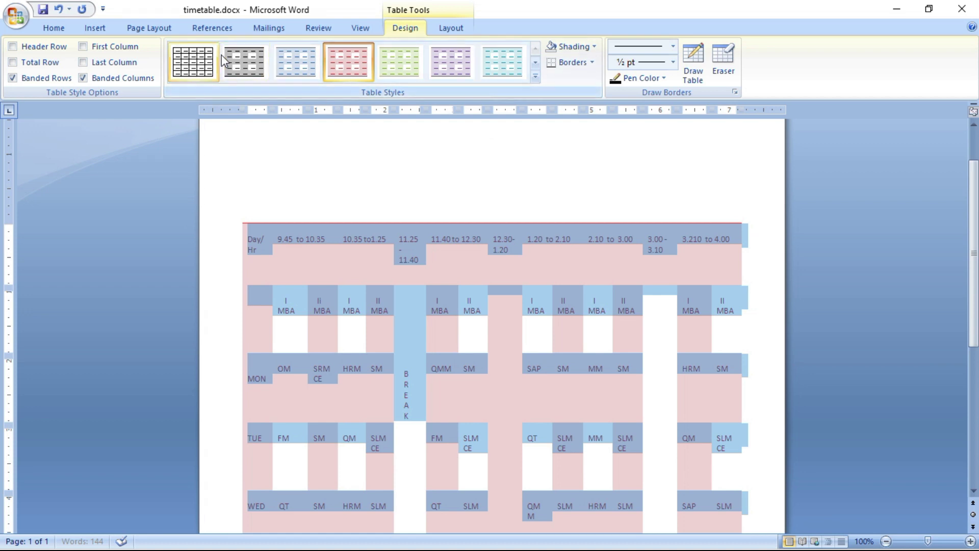
pyautogui.click(238, 62)
pyautogui.click(329, 153)
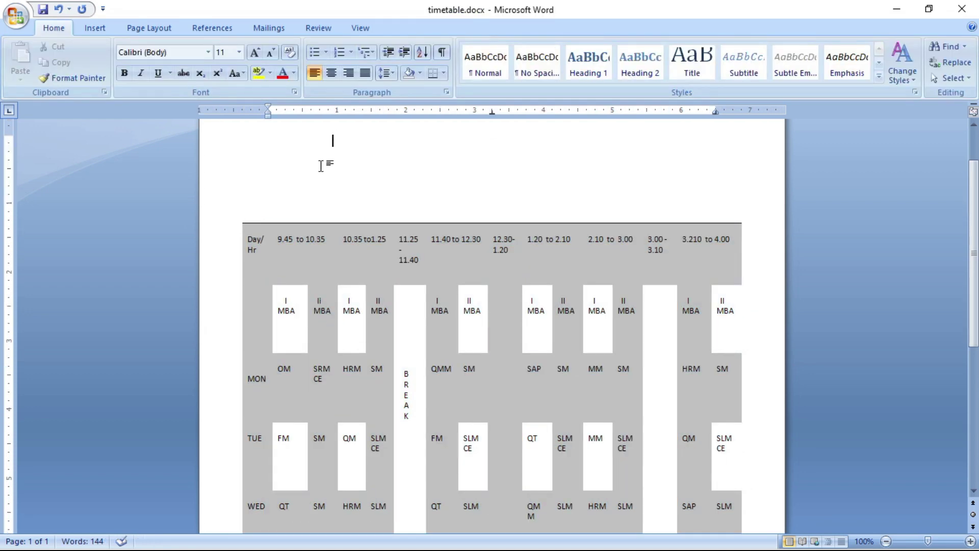
# Apply the solid dark orange built-in table style to the whole timetable
pyautogui.click(238, 218)
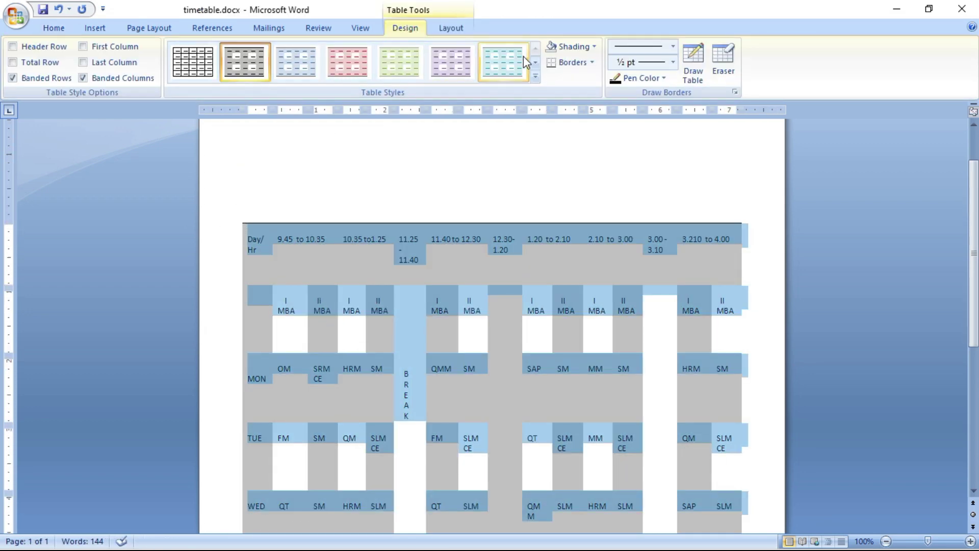
pyautogui.click(532, 78)
pyautogui.scroll(-5, 499, 230)
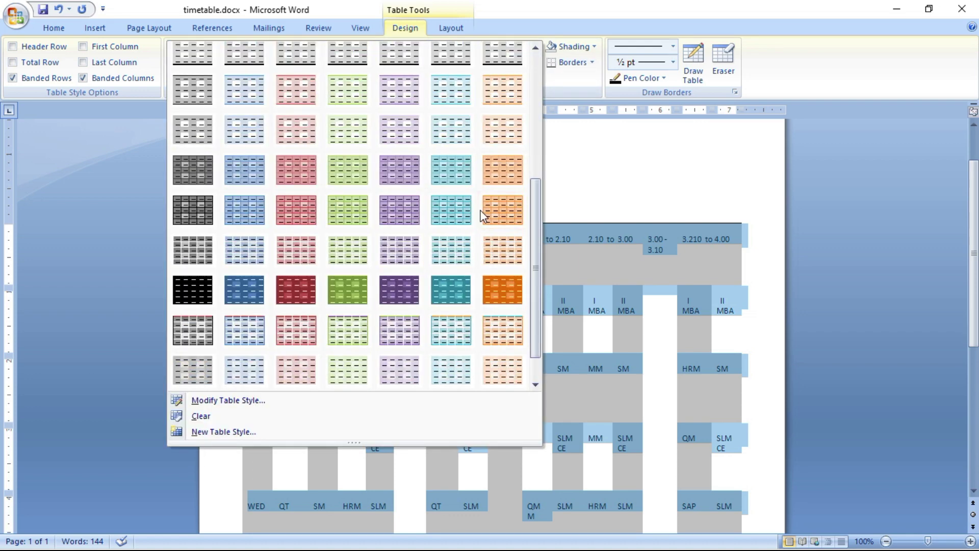
pyautogui.click(499, 253)
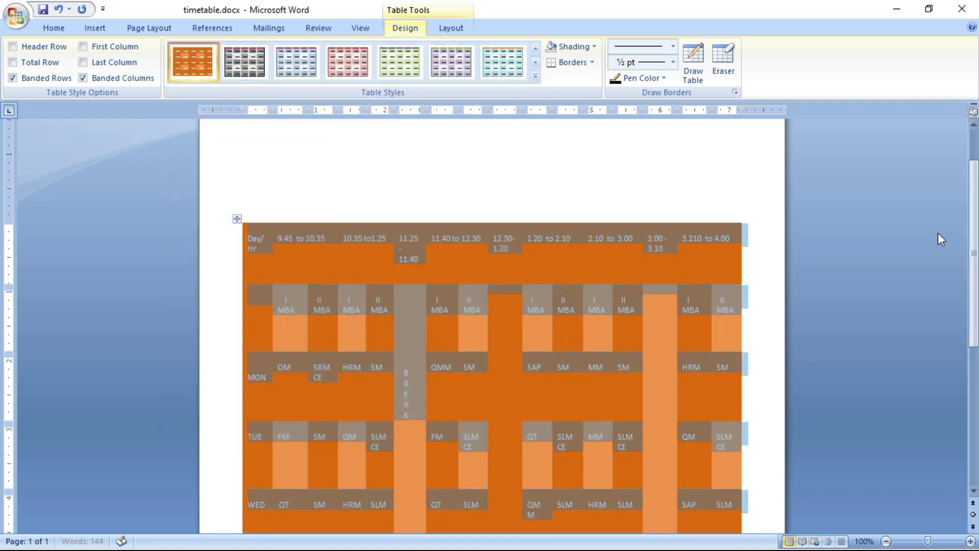
pyautogui.click(561, 147)
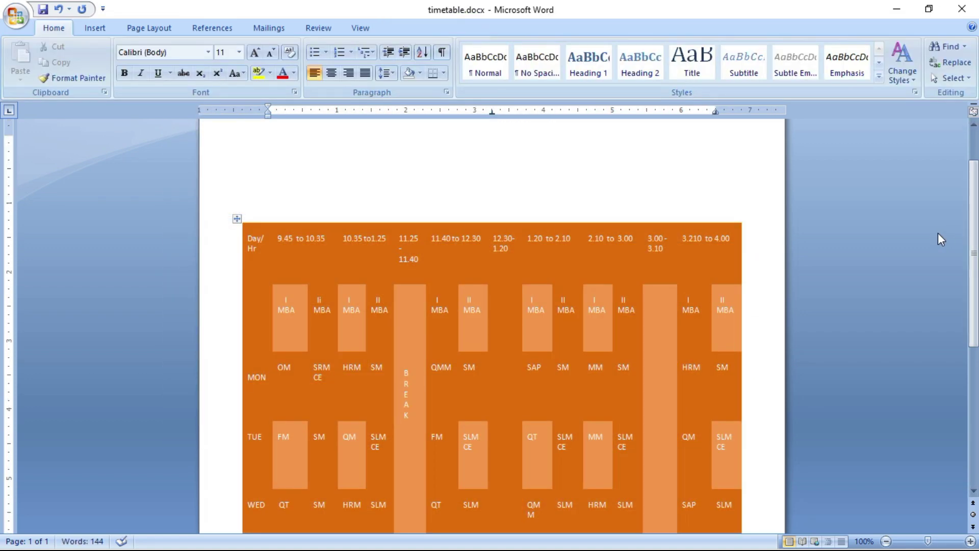
# Reselect the whole timetable and apply a pale teal built-in table style
pyautogui.click(236, 218)
pyautogui.click(534, 75)
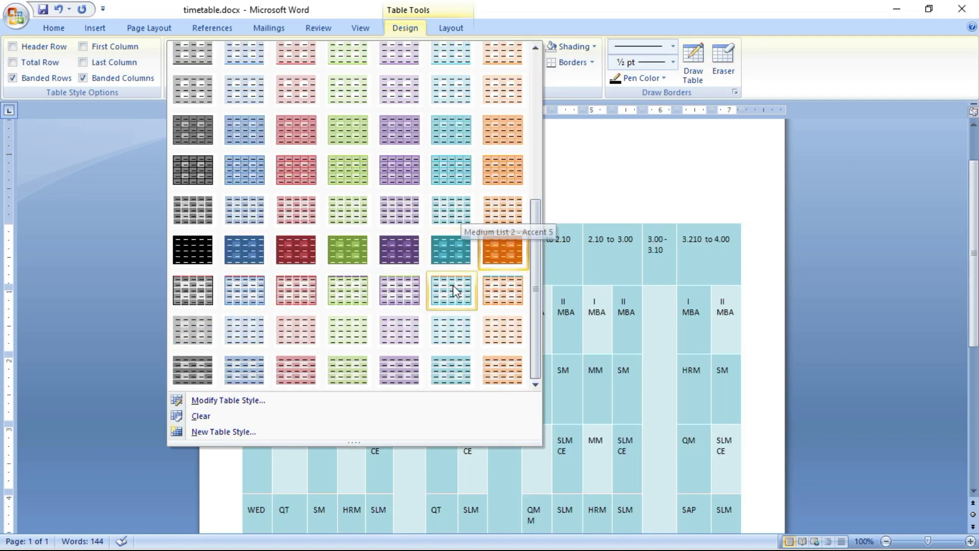
pyautogui.click(452, 329)
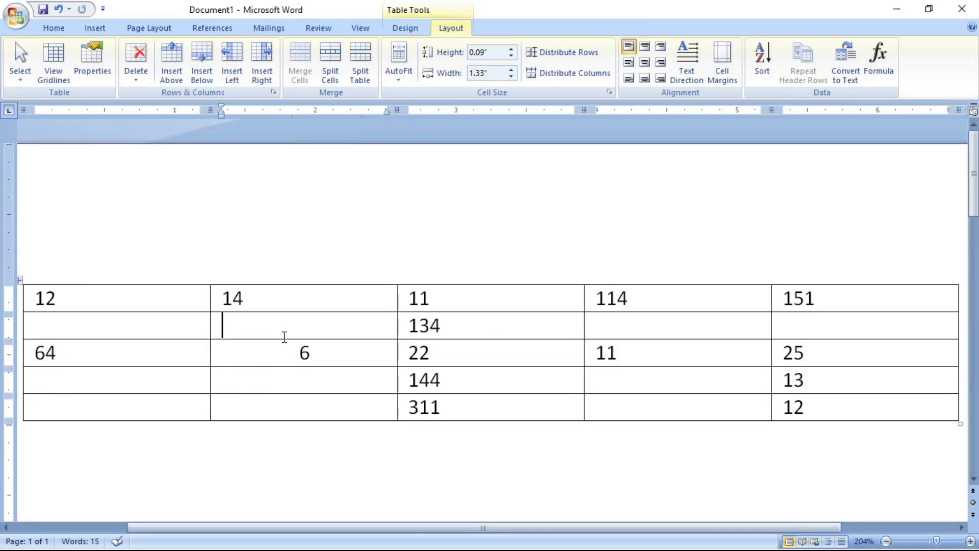
# Merge the second and third cells of the second column in Document1's table
pyautogui.moveTo(283, 335); pyautogui.dragTo(306, 351)
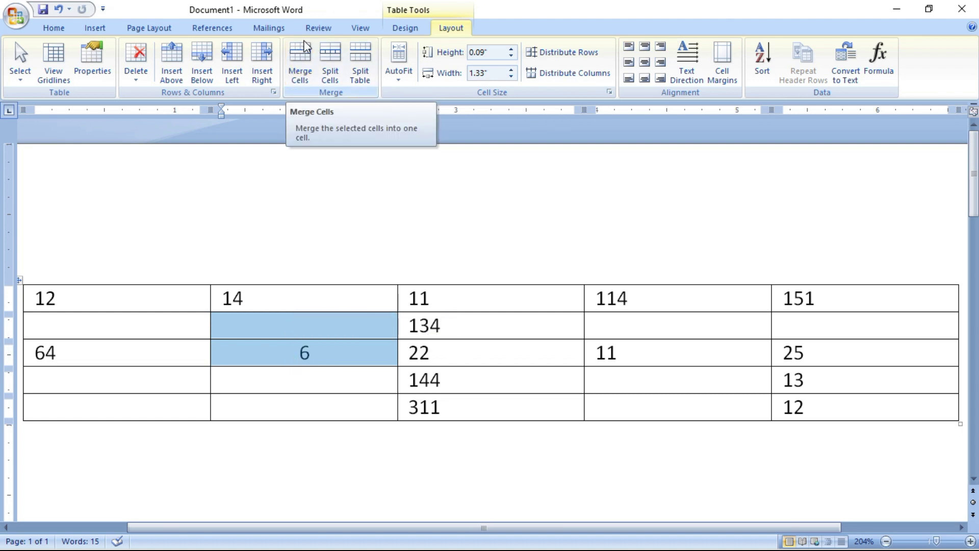
pyautogui.click(302, 61)
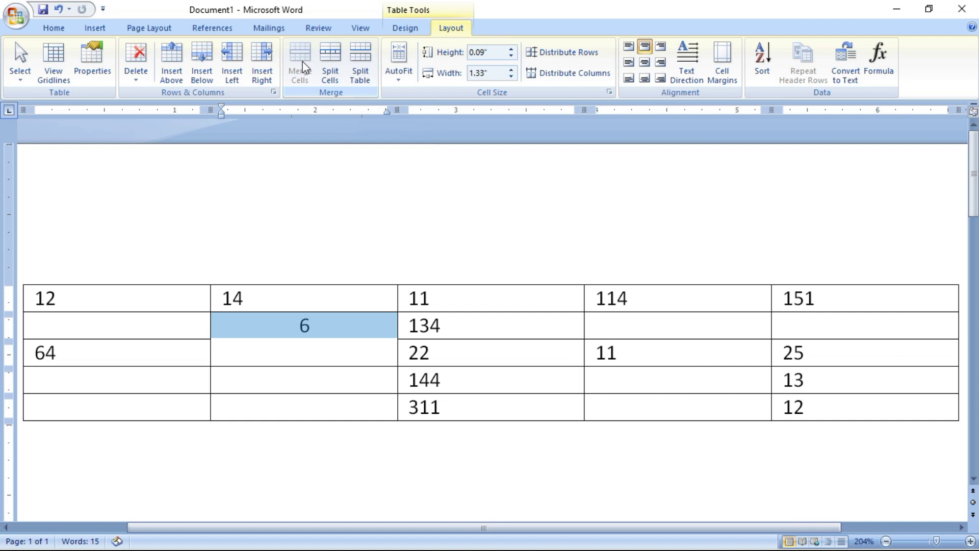
pyautogui.click(338, 366)
pyautogui.moveTo(274, 326); pyautogui.dragTo(369, 343)
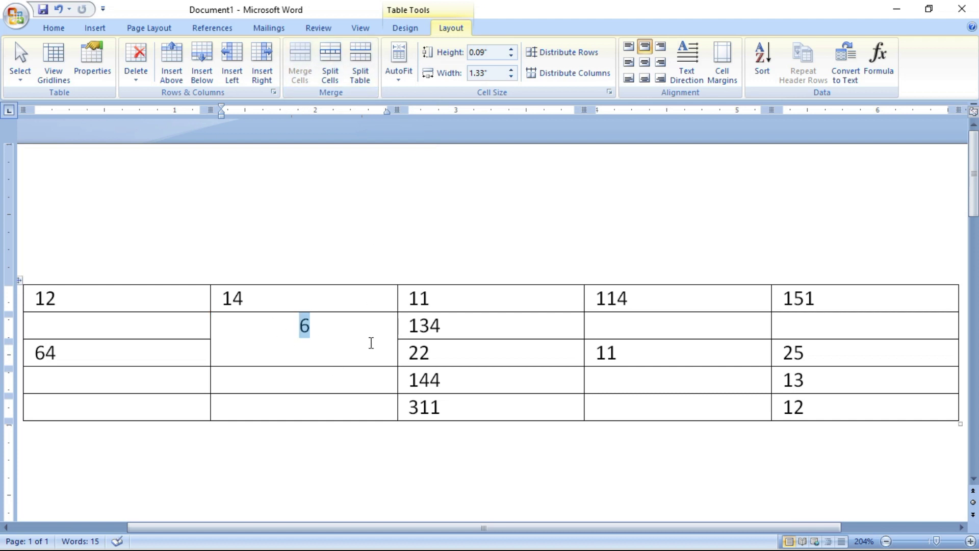
pyautogui.click(333, 380)
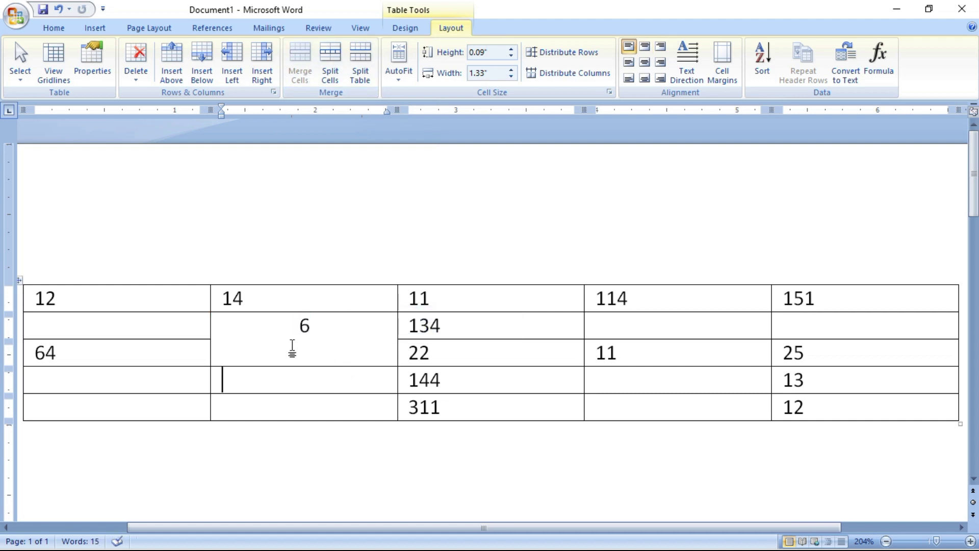
# Split the merged cell containing 6 into two columns and one row
pyautogui.moveTo(287, 328); pyautogui.dragTo(345, 343)
pyautogui.click(330, 63)
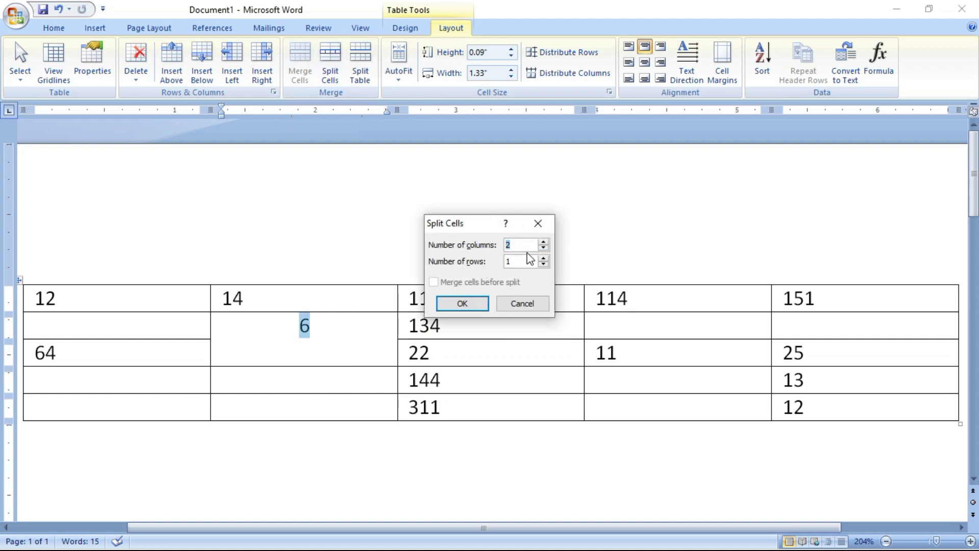
pyautogui.click(466, 304)
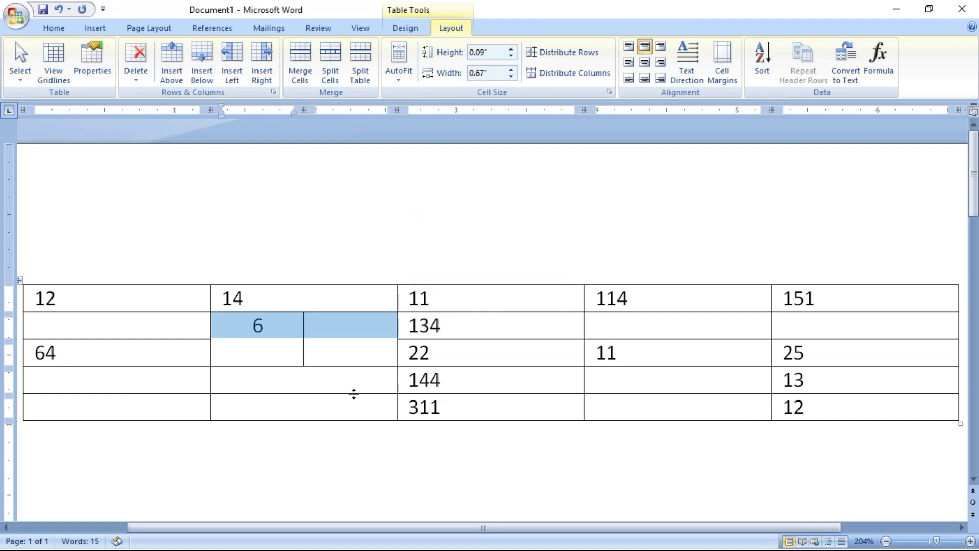
# Split the empty cell beside the 6 into one column and two rows
pyautogui.click(265, 354)
pyautogui.click(326, 343)
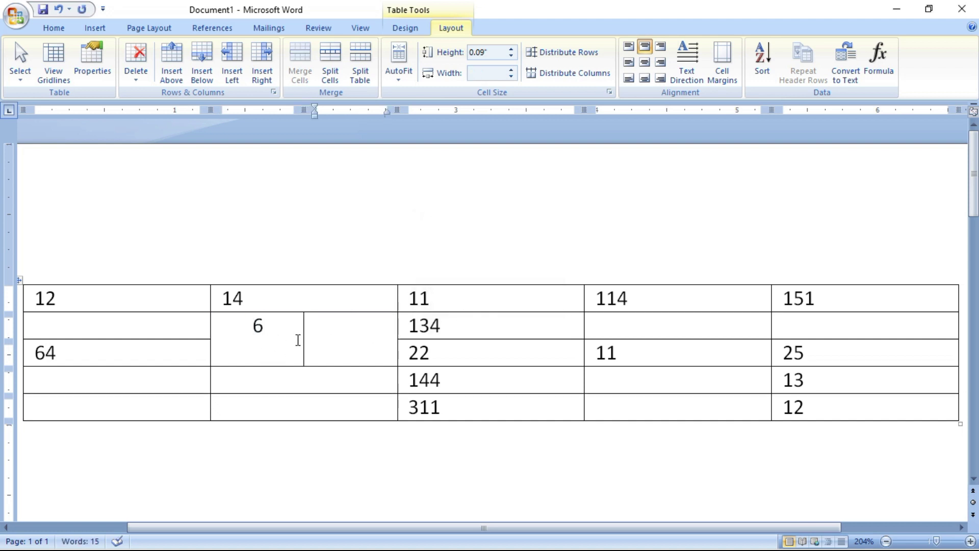
pyautogui.click(335, 57)
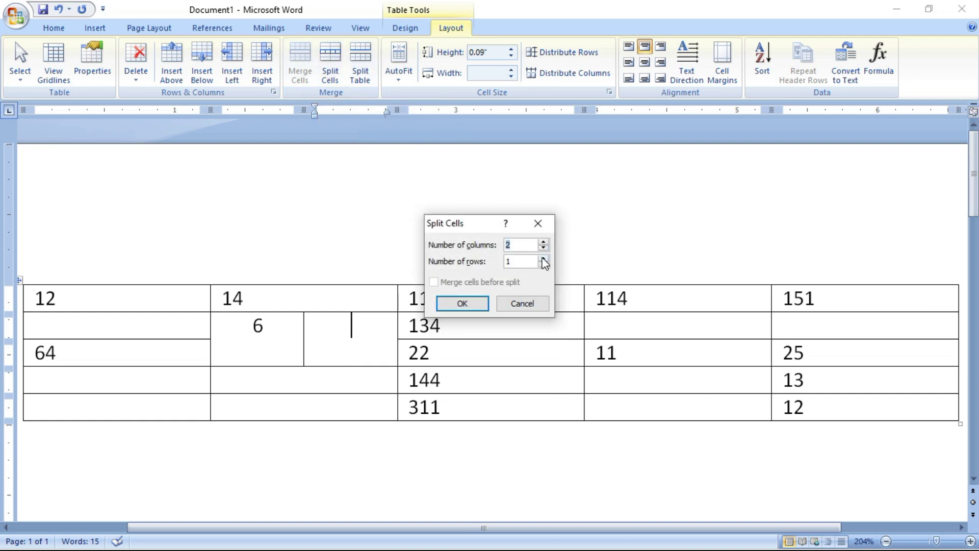
pyautogui.click(456, 301)
pyautogui.click(504, 363)
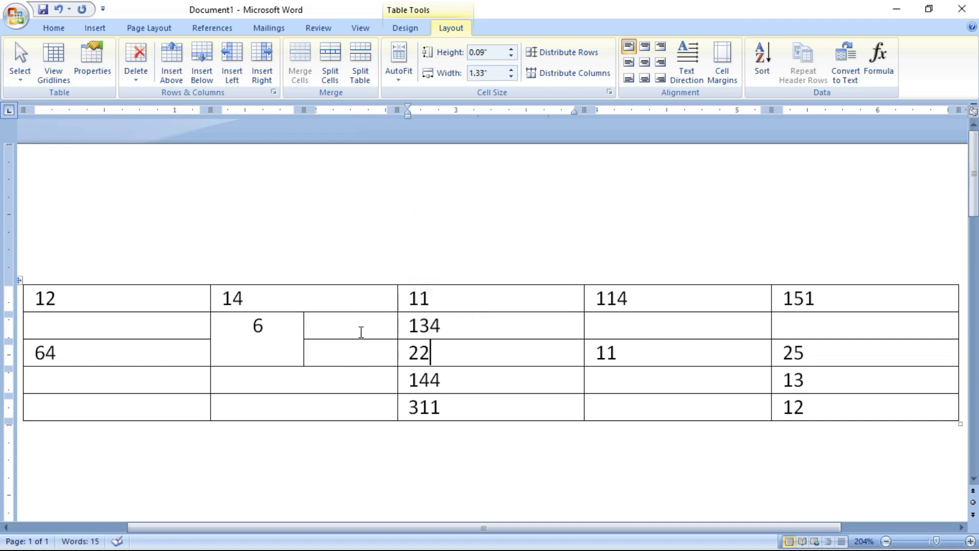
# Select all the table's rows and autofit the column widths to their contents
pyautogui.moveTo(39, 296); pyautogui.dragTo(818, 409)
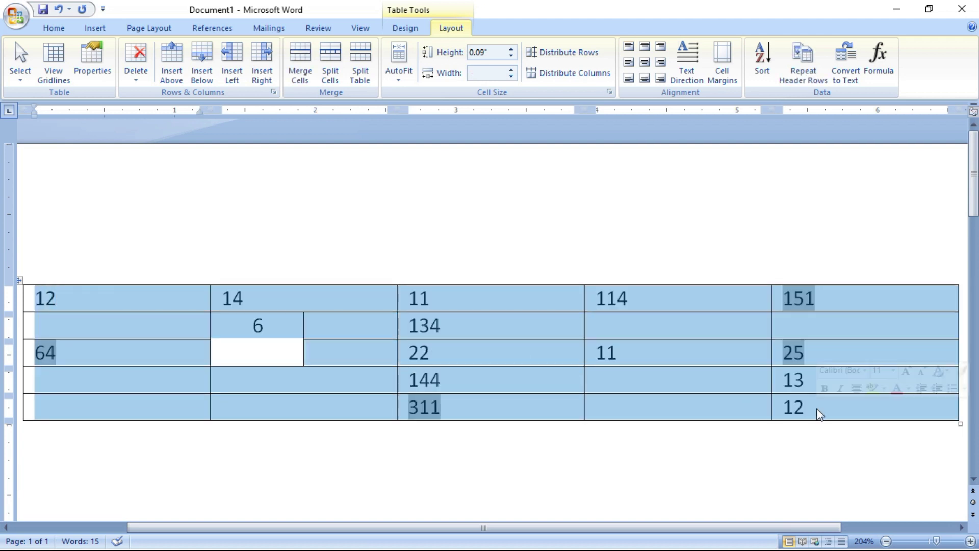
pyautogui.click(393, 57)
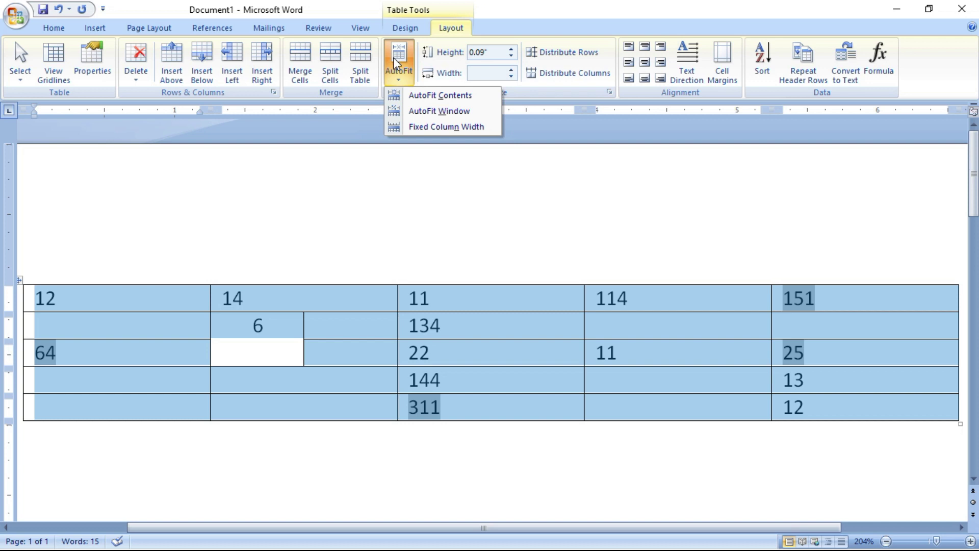
pyautogui.click(402, 96)
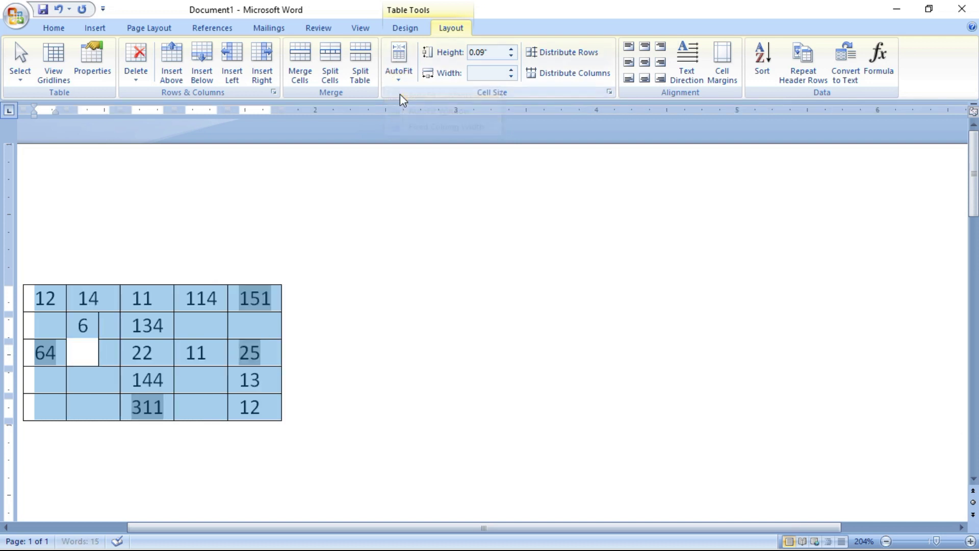
pyautogui.click(498, 247)
# Move the whole table horizontally to about the middle of the page
pyautogui.click(147, 328)
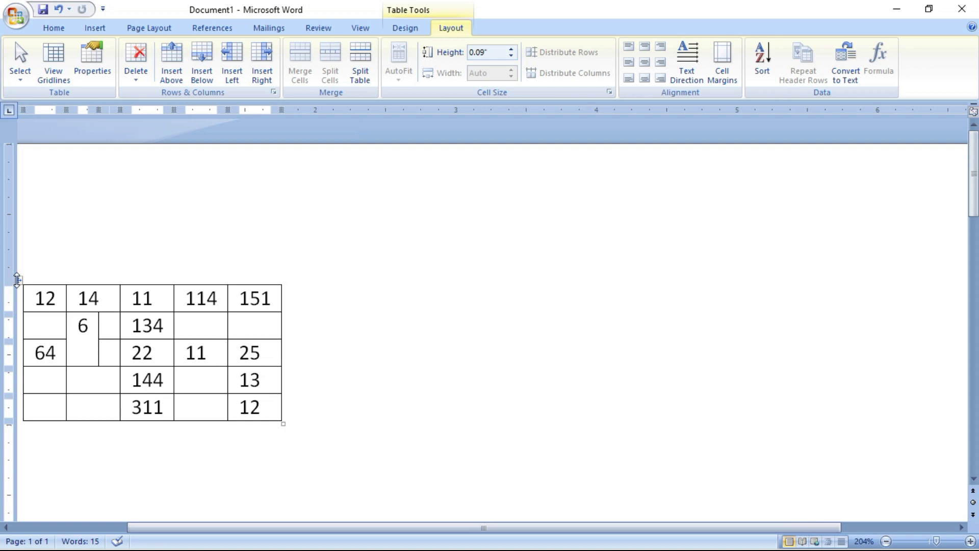
pyautogui.click(83, 335)
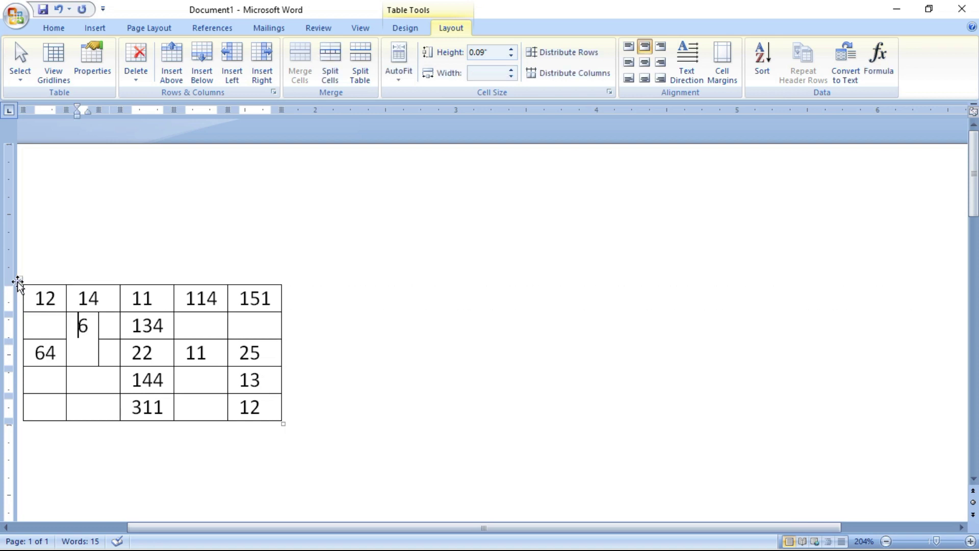
pyautogui.moveTo(19, 280); pyautogui.dragTo(348, 275)
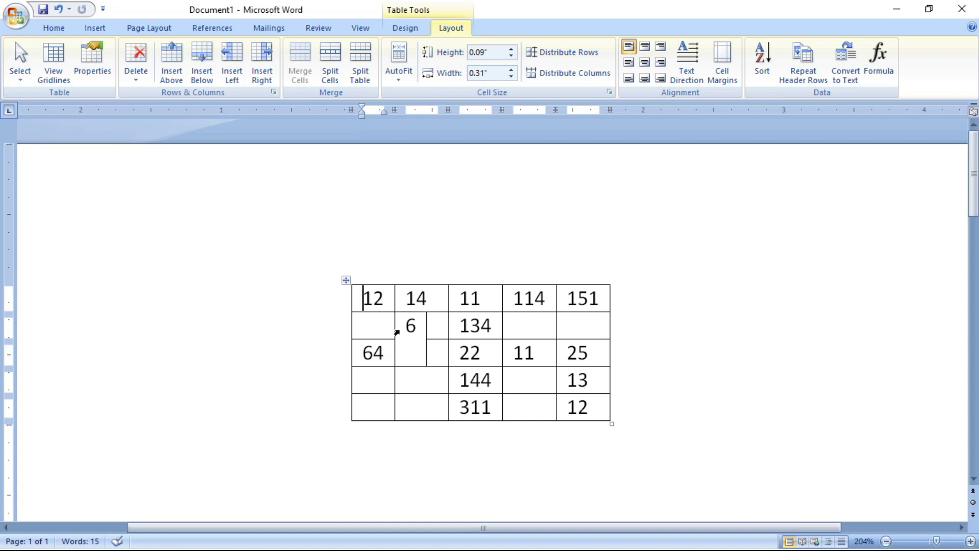
# Try to split the table with its first three rows selected
pyautogui.moveTo(366, 297); pyautogui.dragTo(576, 352)
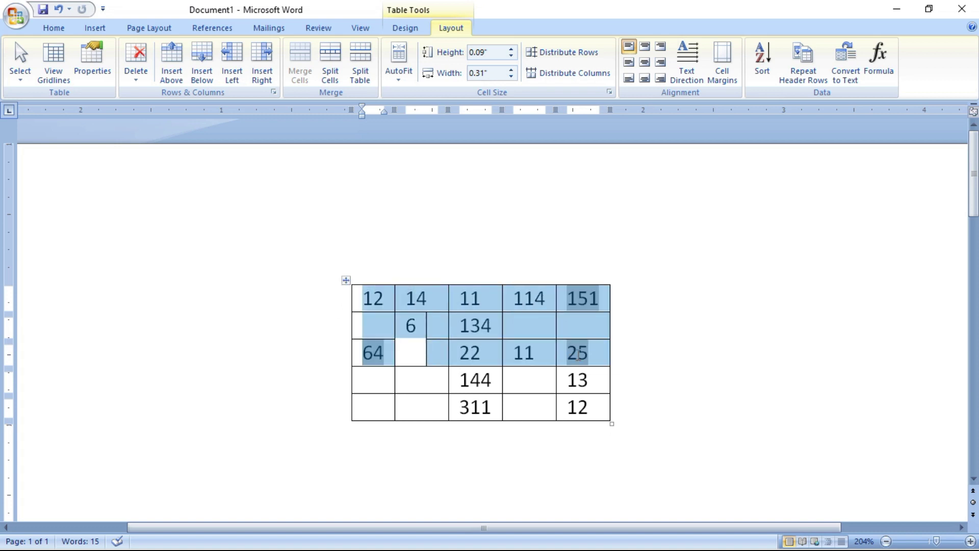
pyautogui.click(361, 64)
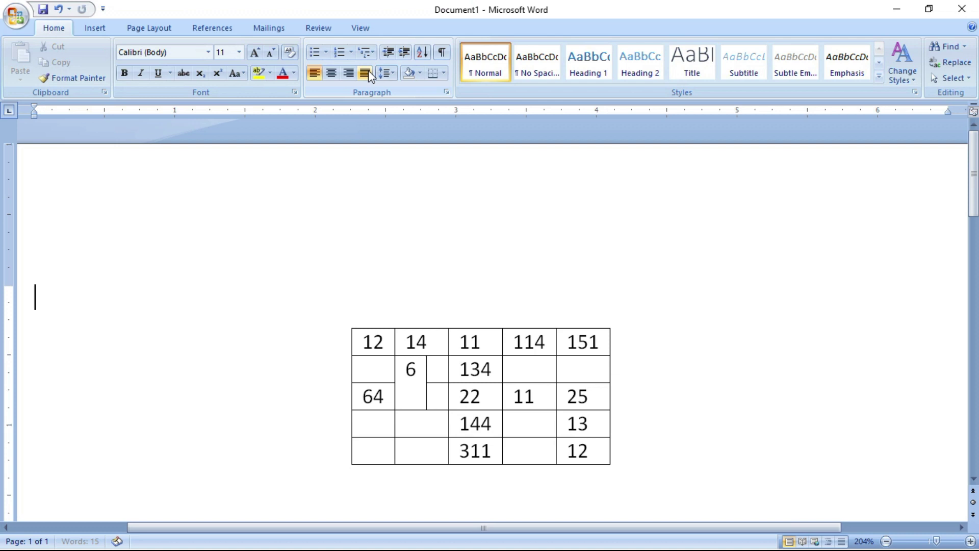
pyautogui.scroll(-3, 613, 264)
pyautogui.scroll(2, 612, 266)
# Select the entire table and try the Split Table command on it
pyautogui.click(437, 270)
pyautogui.click(346, 254)
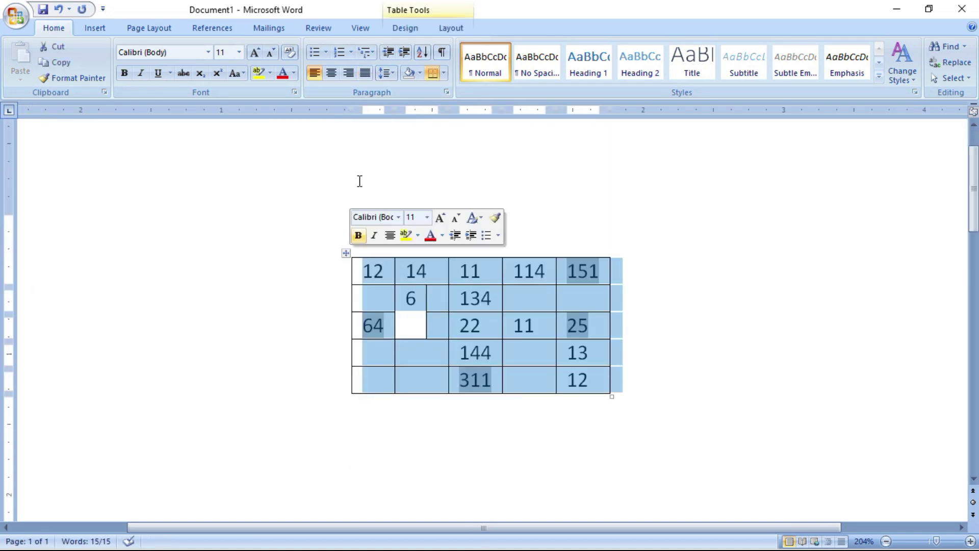
pyautogui.click(461, 30)
pyautogui.click(405, 30)
pyautogui.click(456, 32)
pyautogui.click(367, 81)
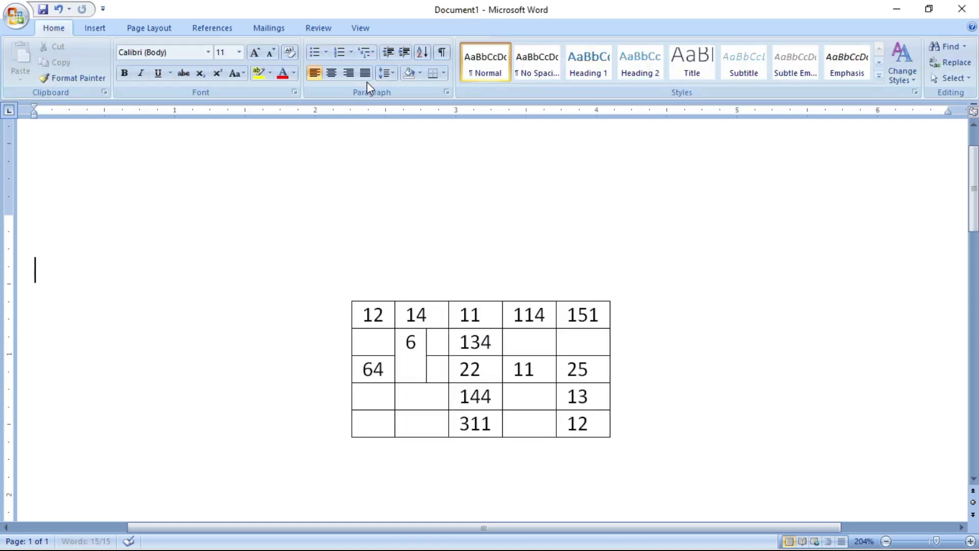
# Reselect the rows from 12 through 25 and try Split Table once more
pyautogui.scroll(-3, 600, 318)
pyautogui.scroll(3, 599, 321)
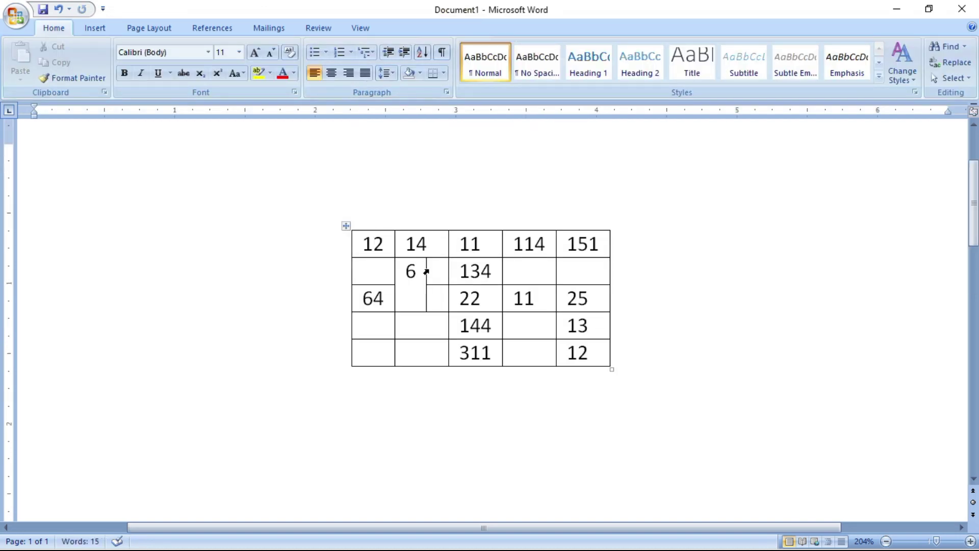
pyautogui.moveTo(367, 244); pyautogui.dragTo(583, 298)
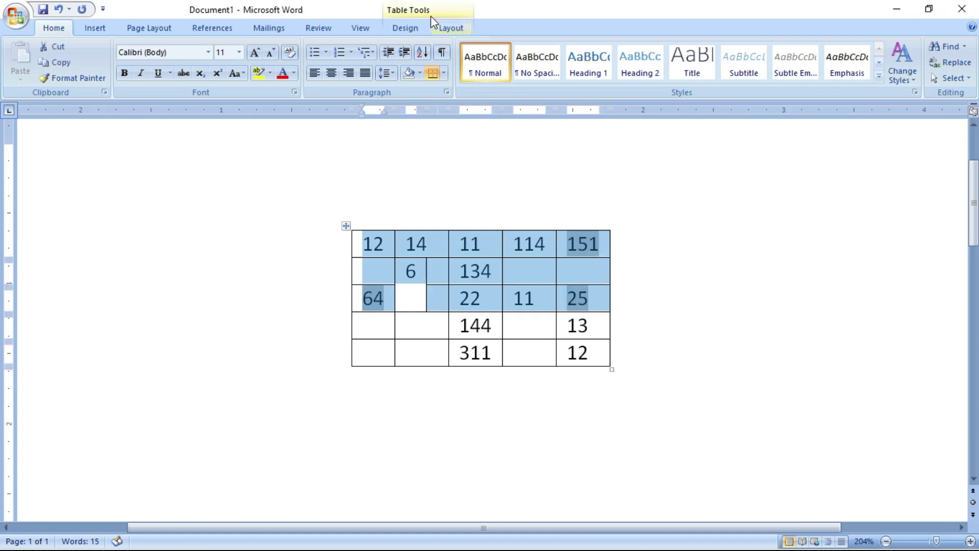
pyautogui.click(443, 30)
pyautogui.click(362, 74)
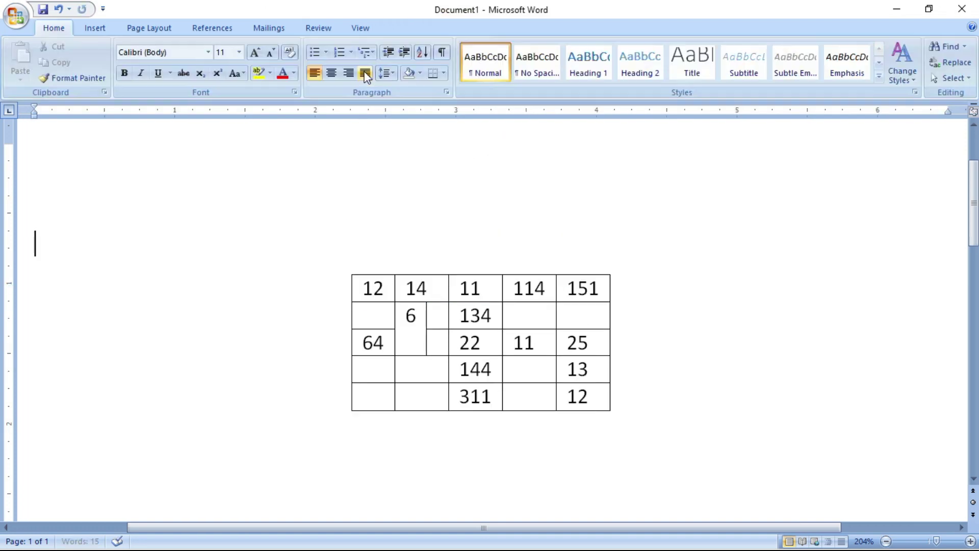